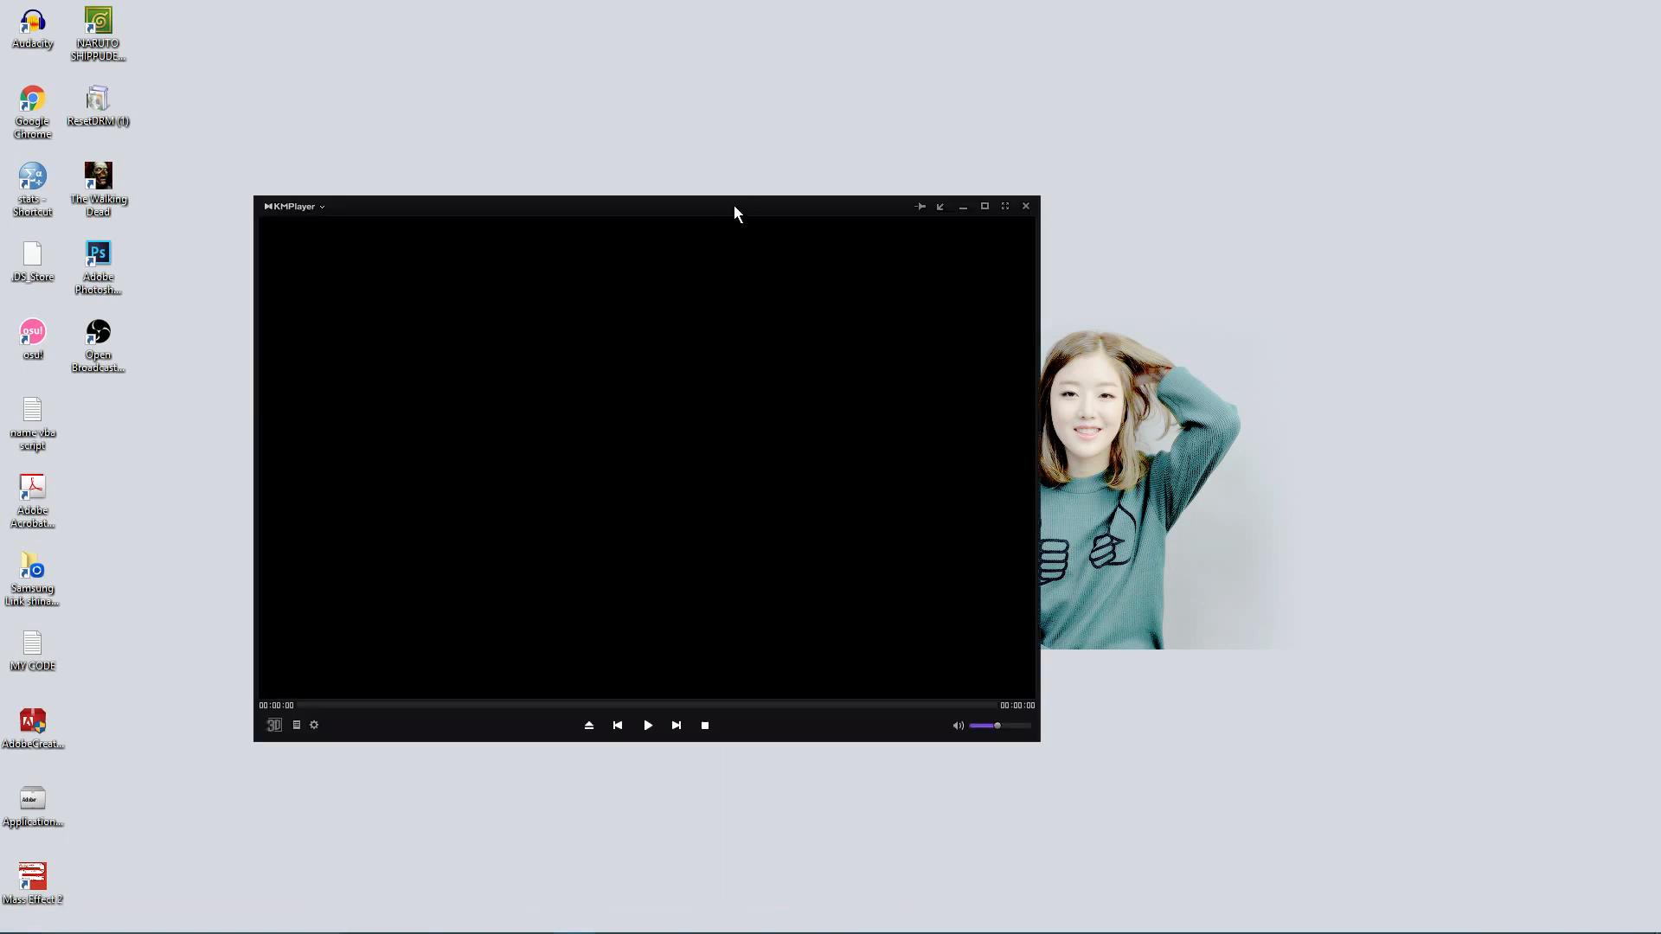
Reposition the KMPlayer window and dismiss its new version notice
drag(737, 214, 782, 216)
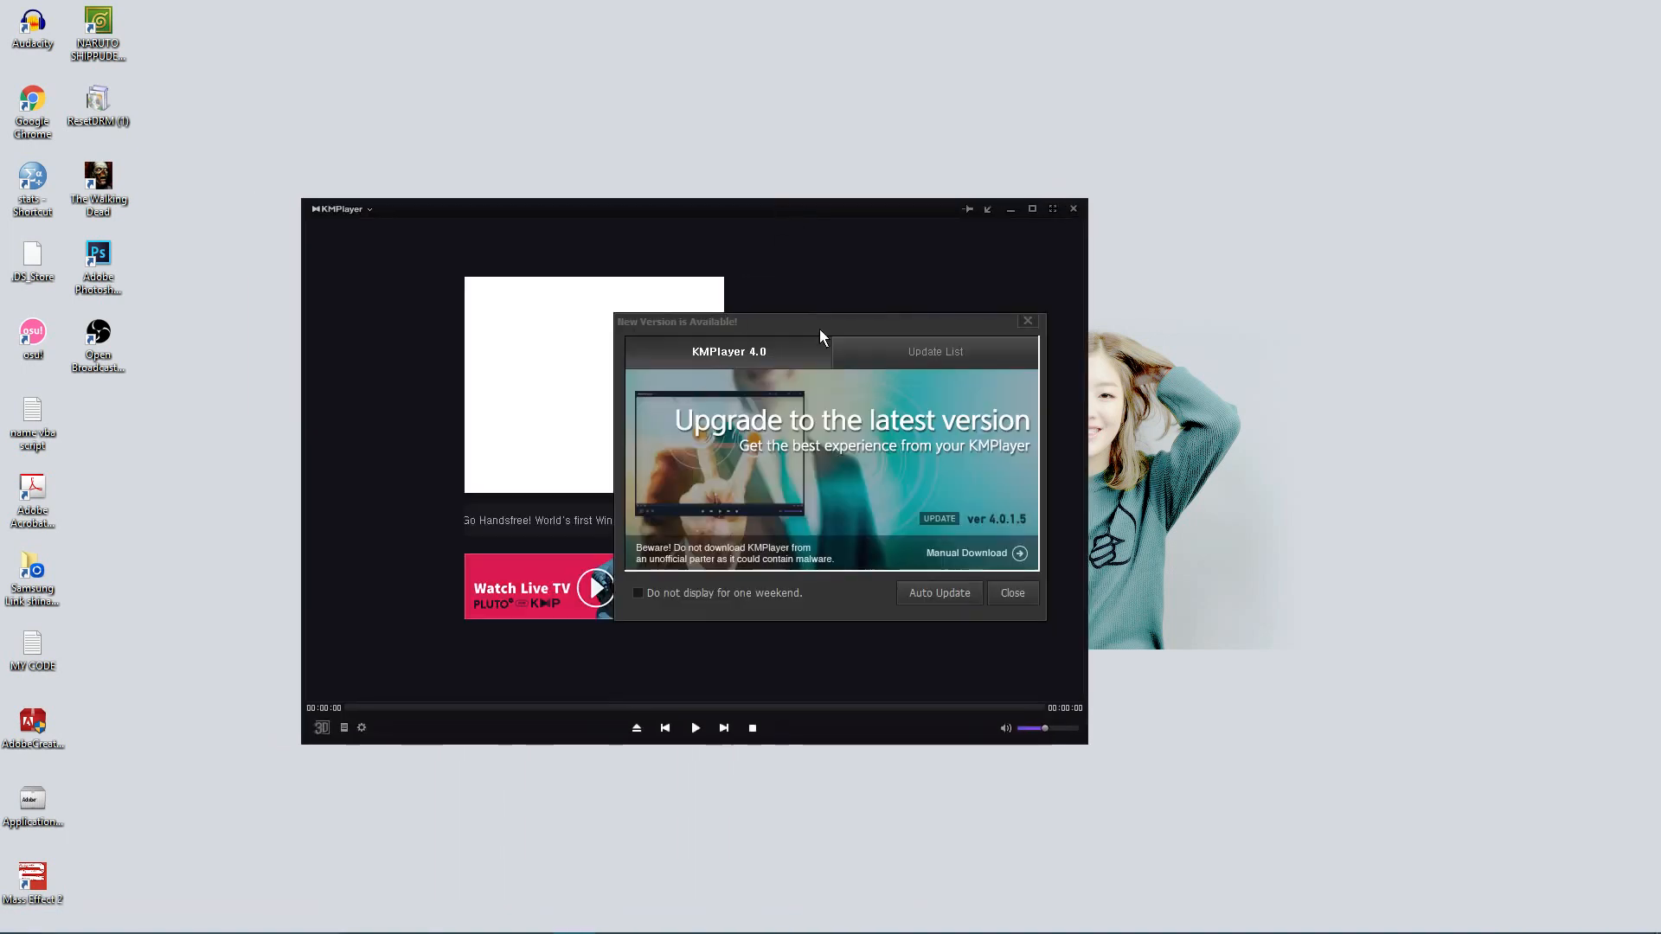
drag(819, 325, 929, 325)
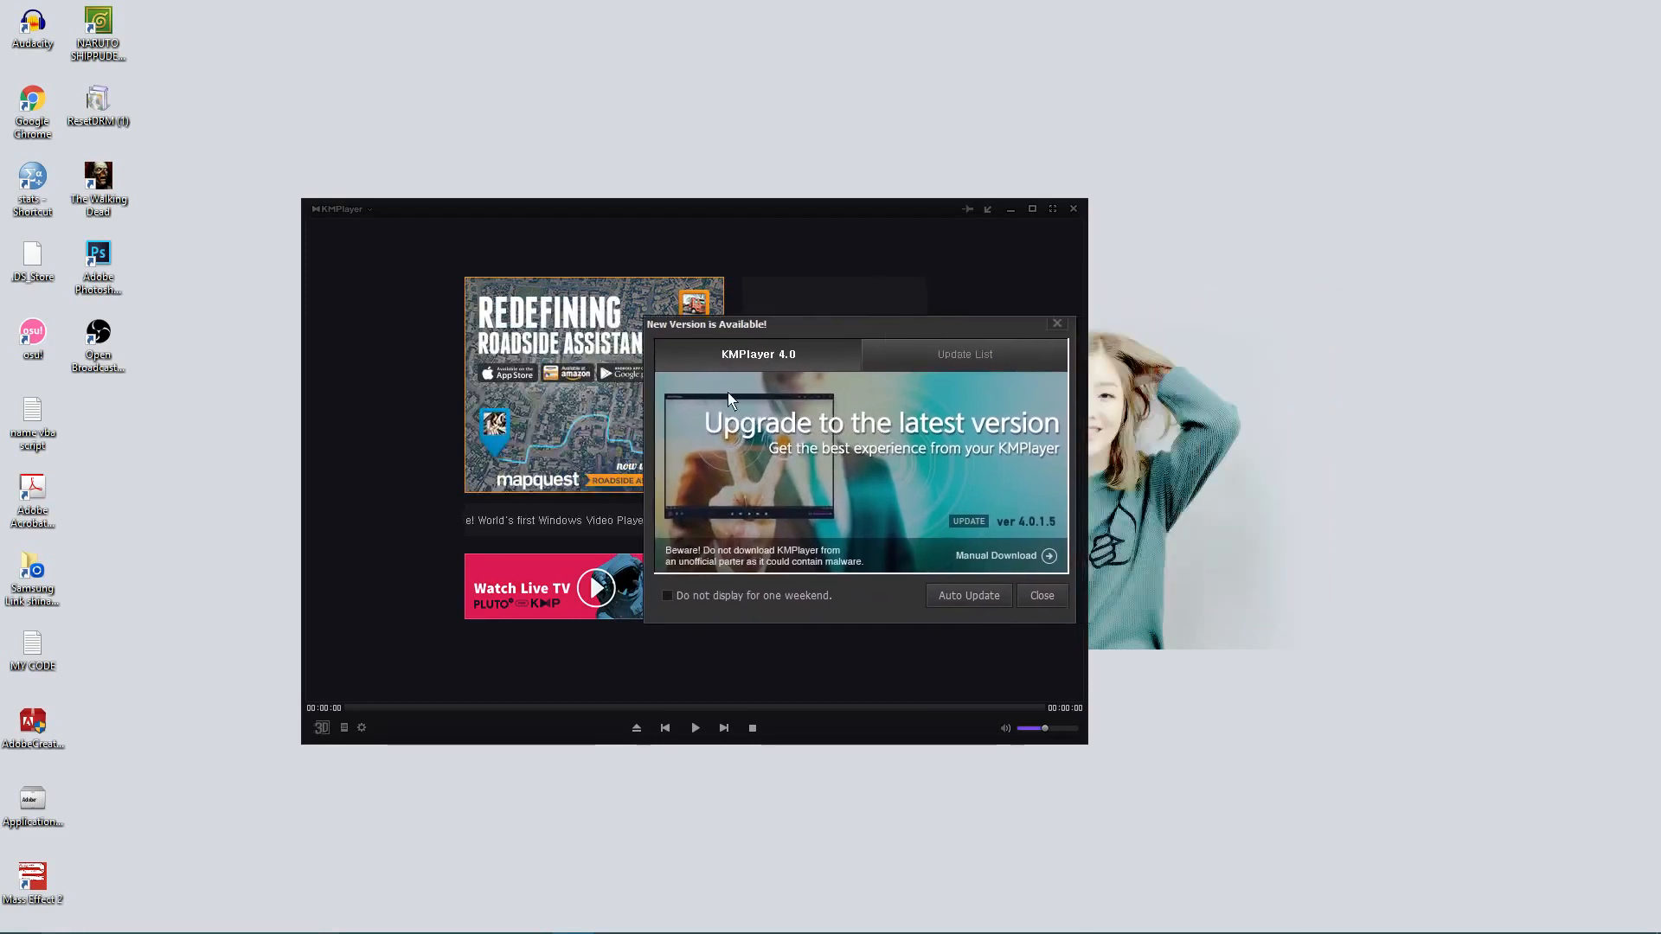
click(1057, 325)
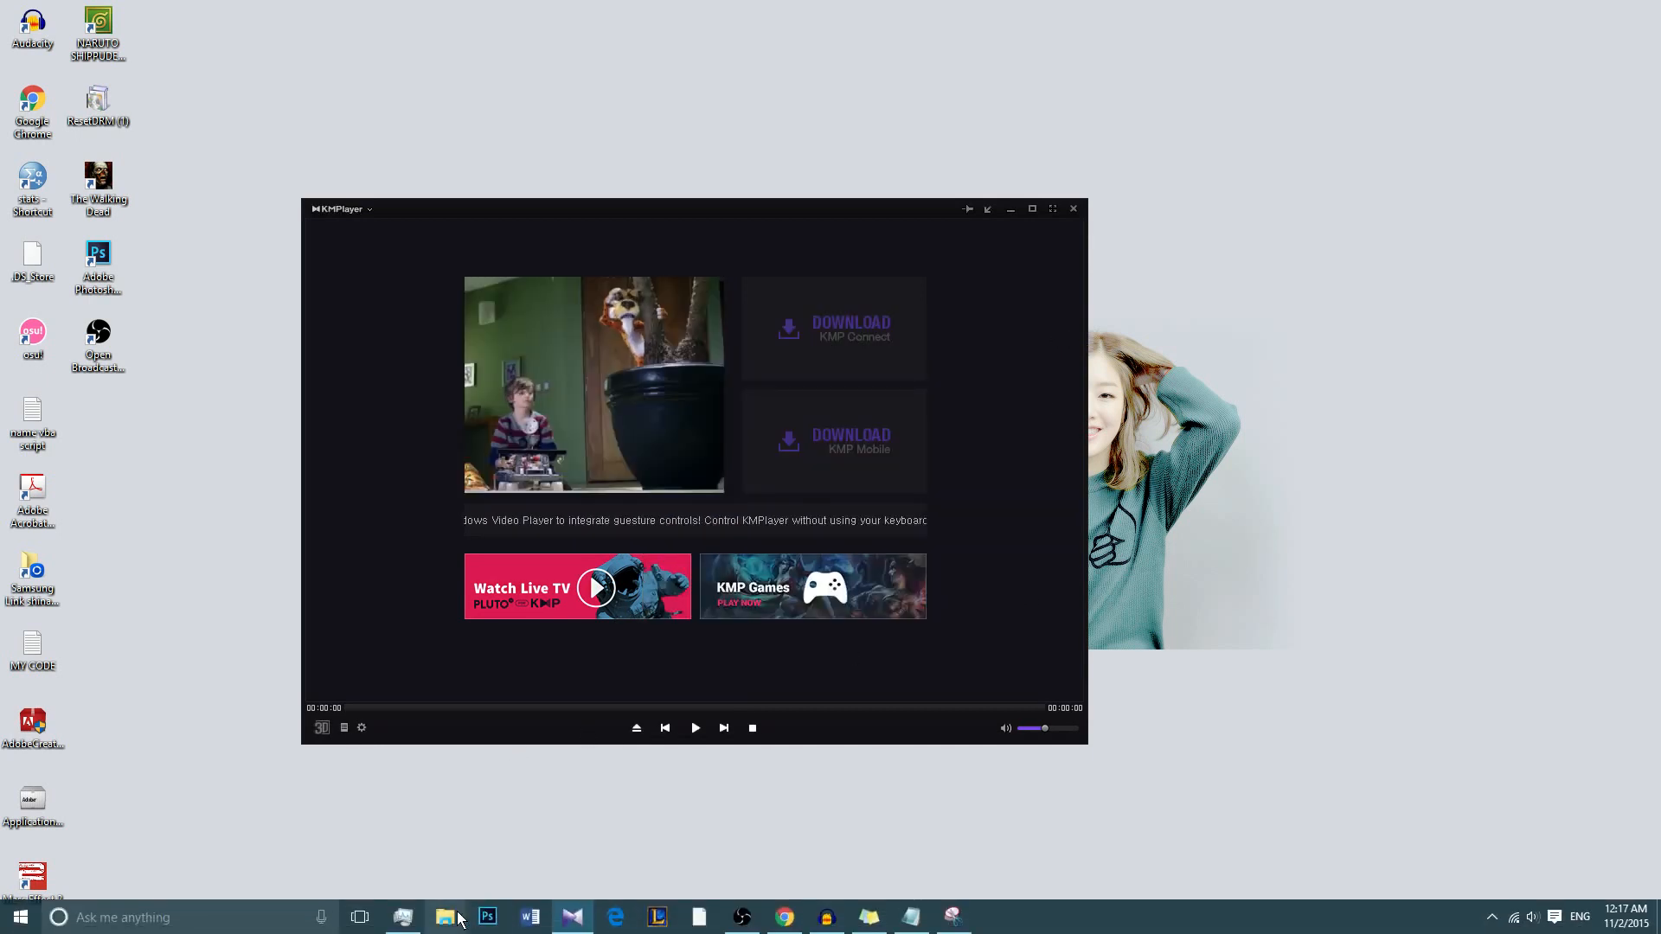
In File Explorer, open the Doctor_Who_2005.9x07.The_Zygon_Invasion folder inside Downloads, keeping the window beside the player
click(457, 916)
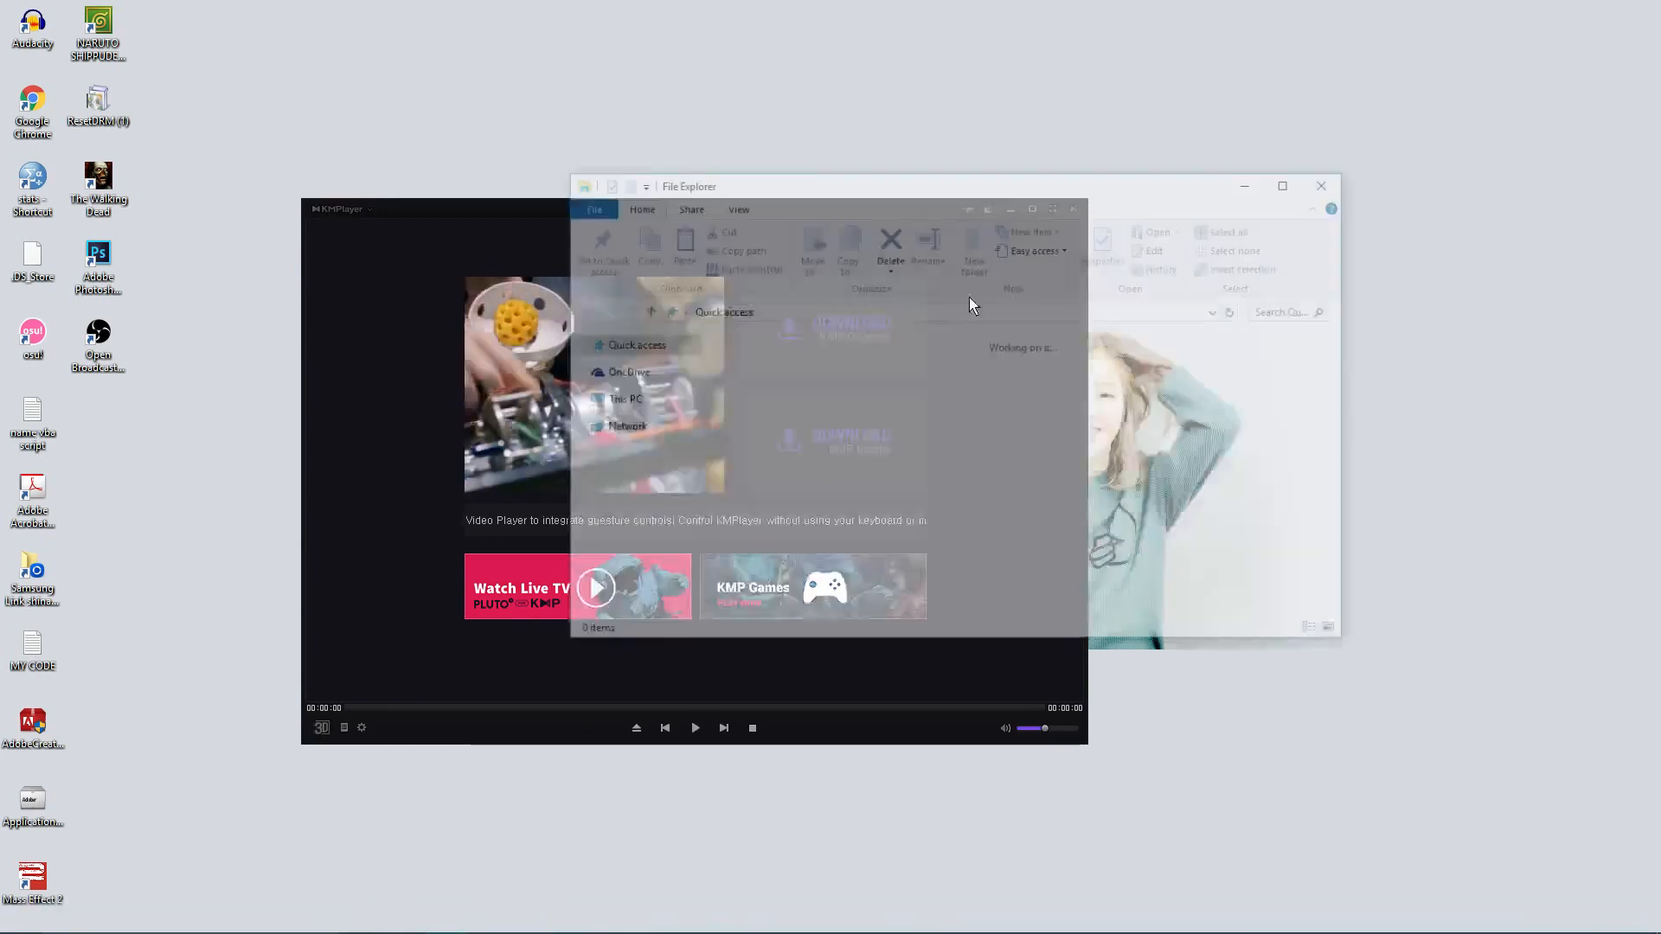
drag(1099, 186, 1312, 196)
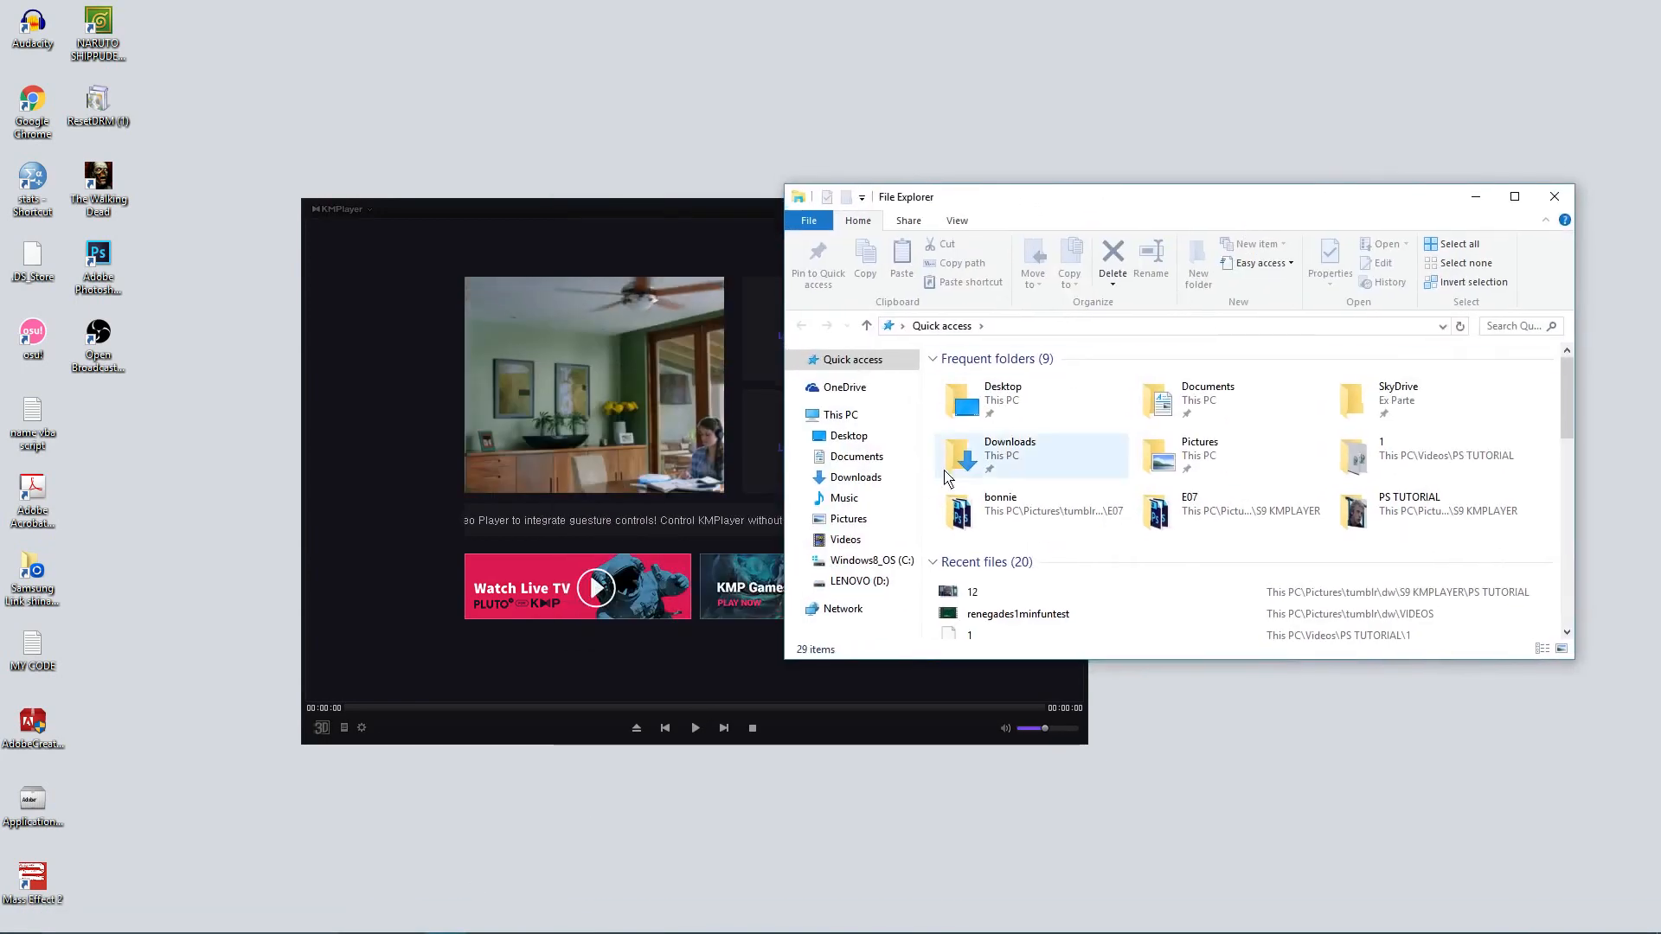
click(883, 487)
drag(1567, 363, 1583, 547)
double_click(1211, 536)
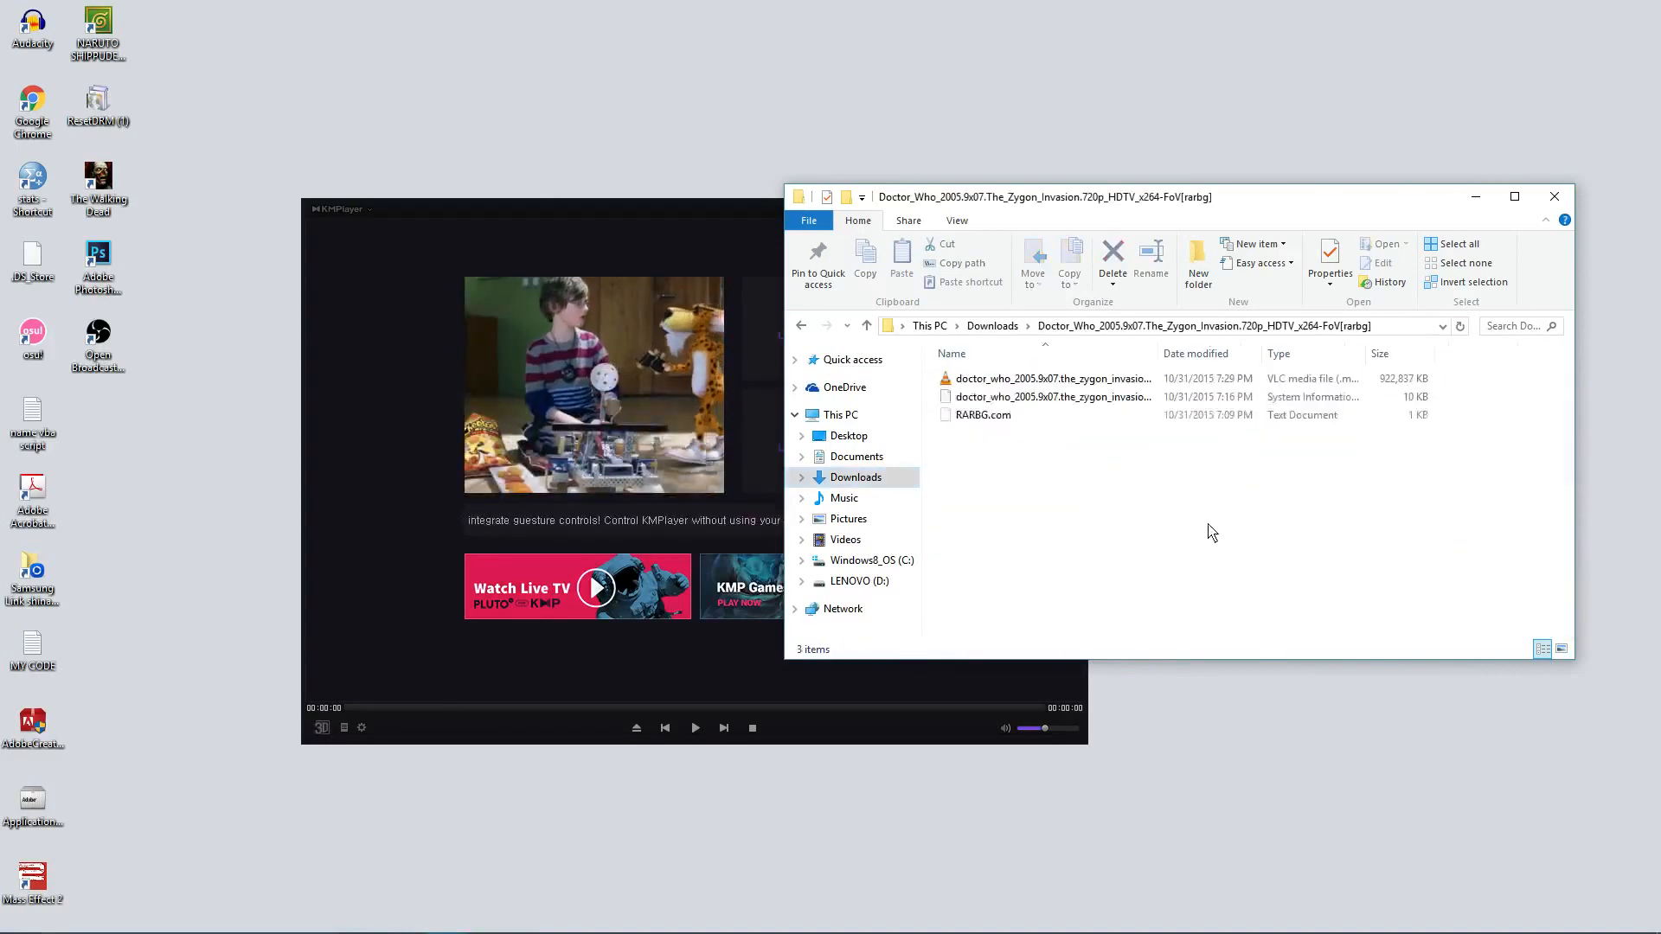
Load the Zygon Invasion video file into KMPlayer and pause its playback
drag(1050, 379, 406, 435)
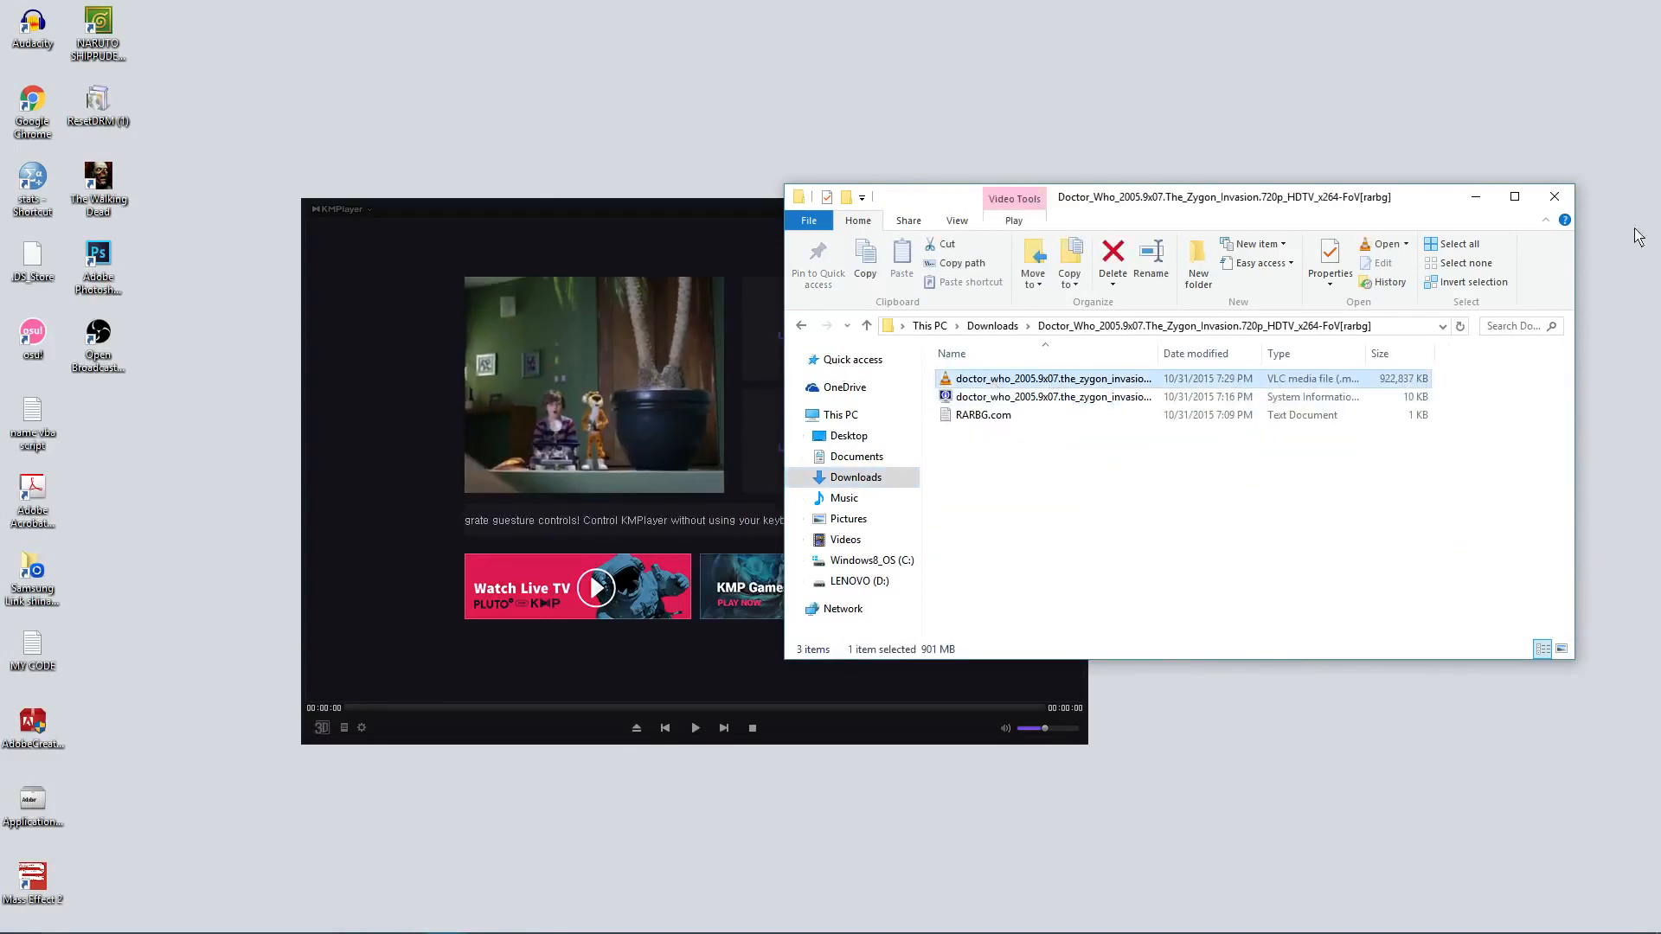
click(1475, 198)
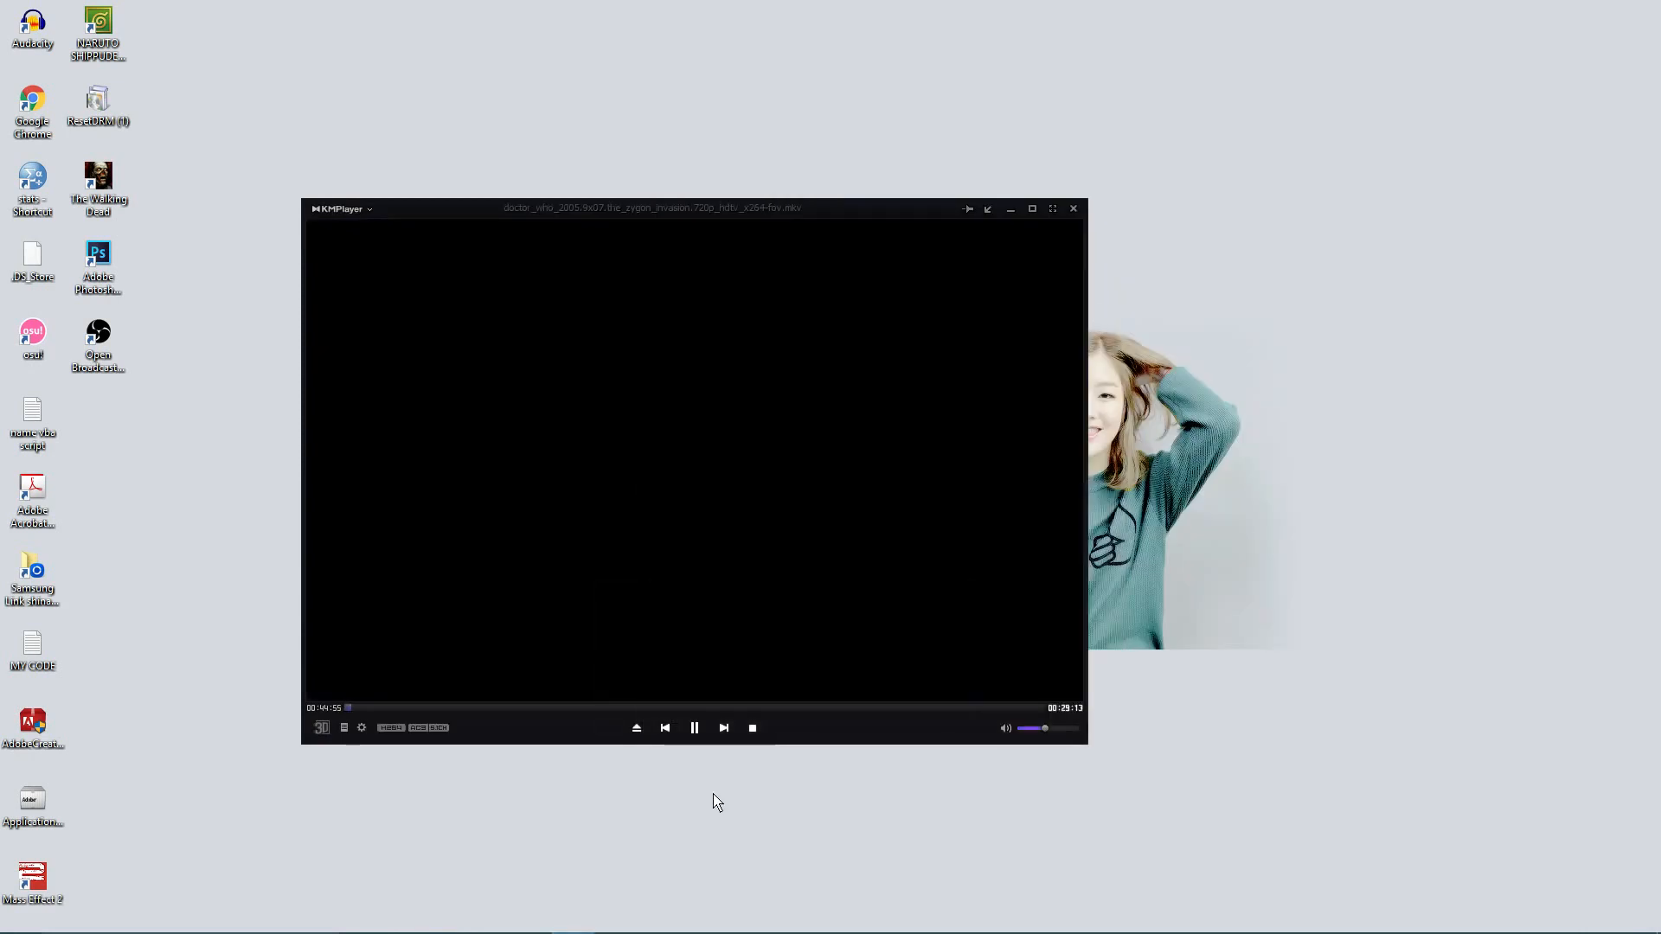
click(694, 728)
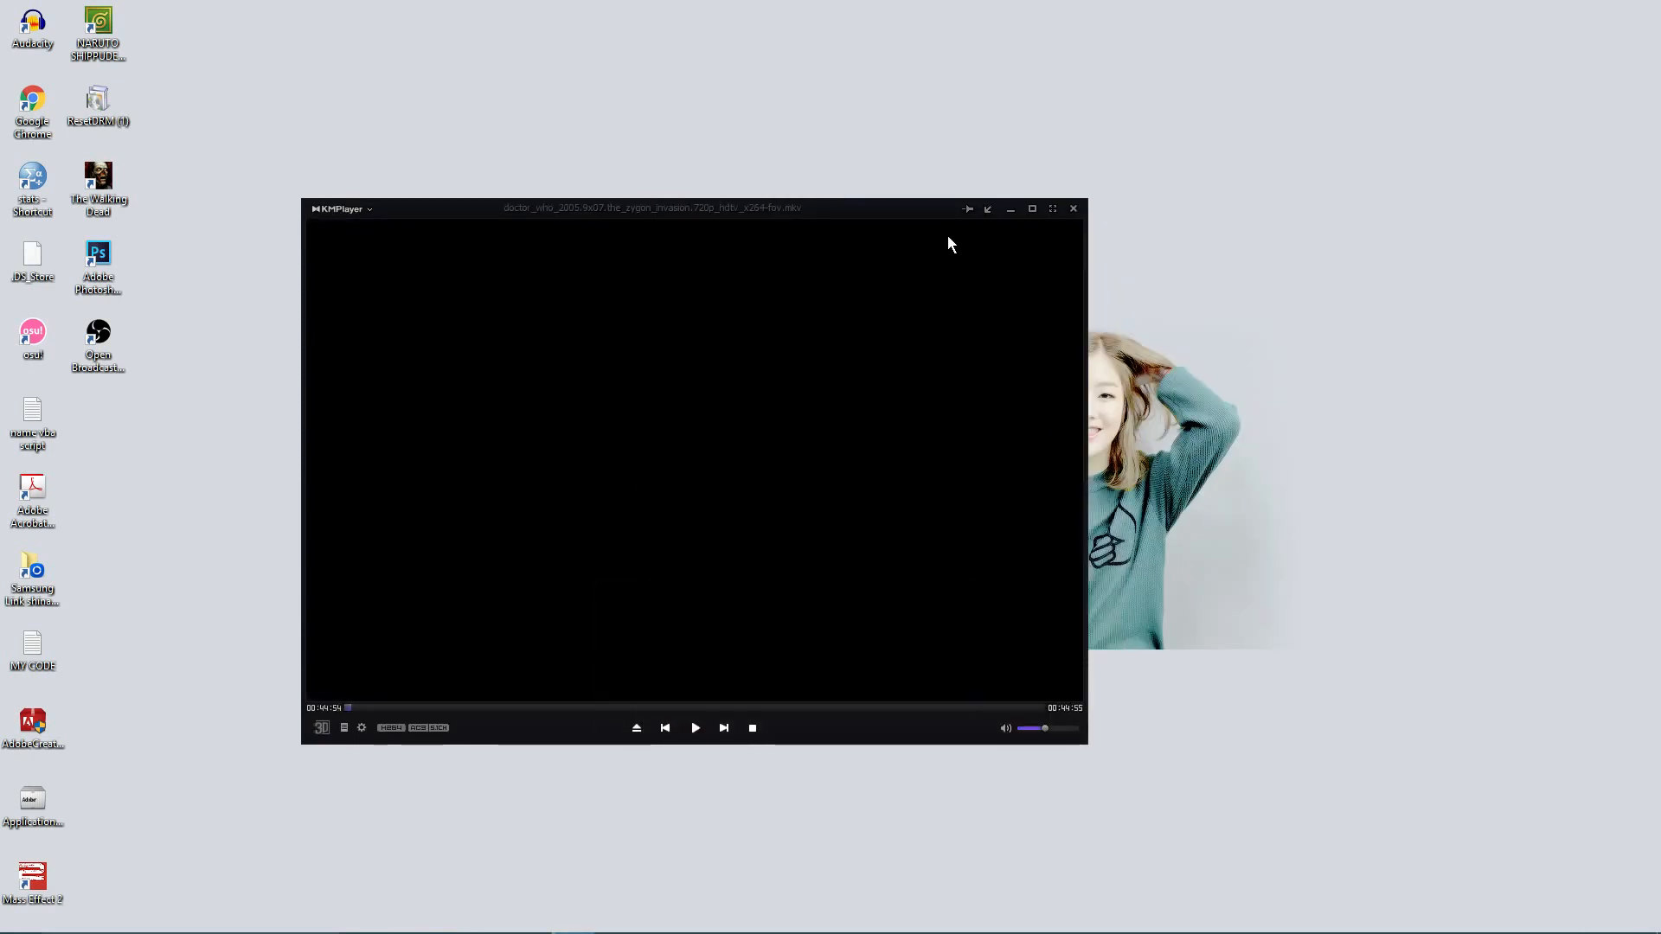
Open Frame Extraction beside the video and browse for an output folder, expanding Pictures and its tumblr subfolder
key(ctrl+g)
drag(894, 304, 1272, 297)
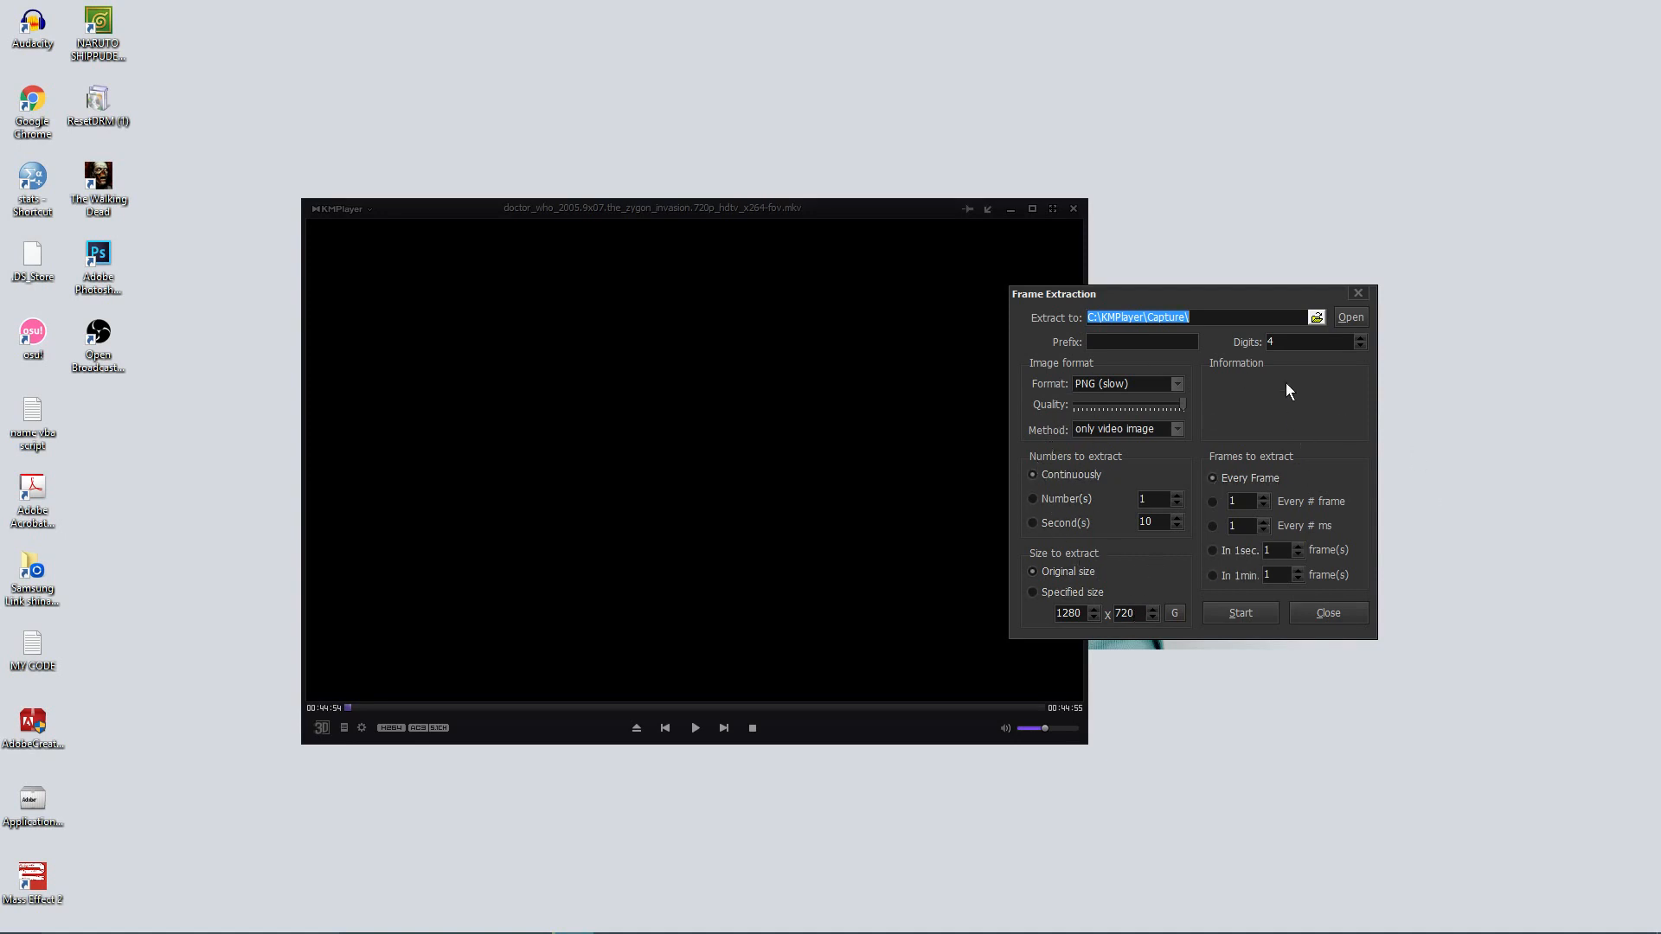
click(1317, 318)
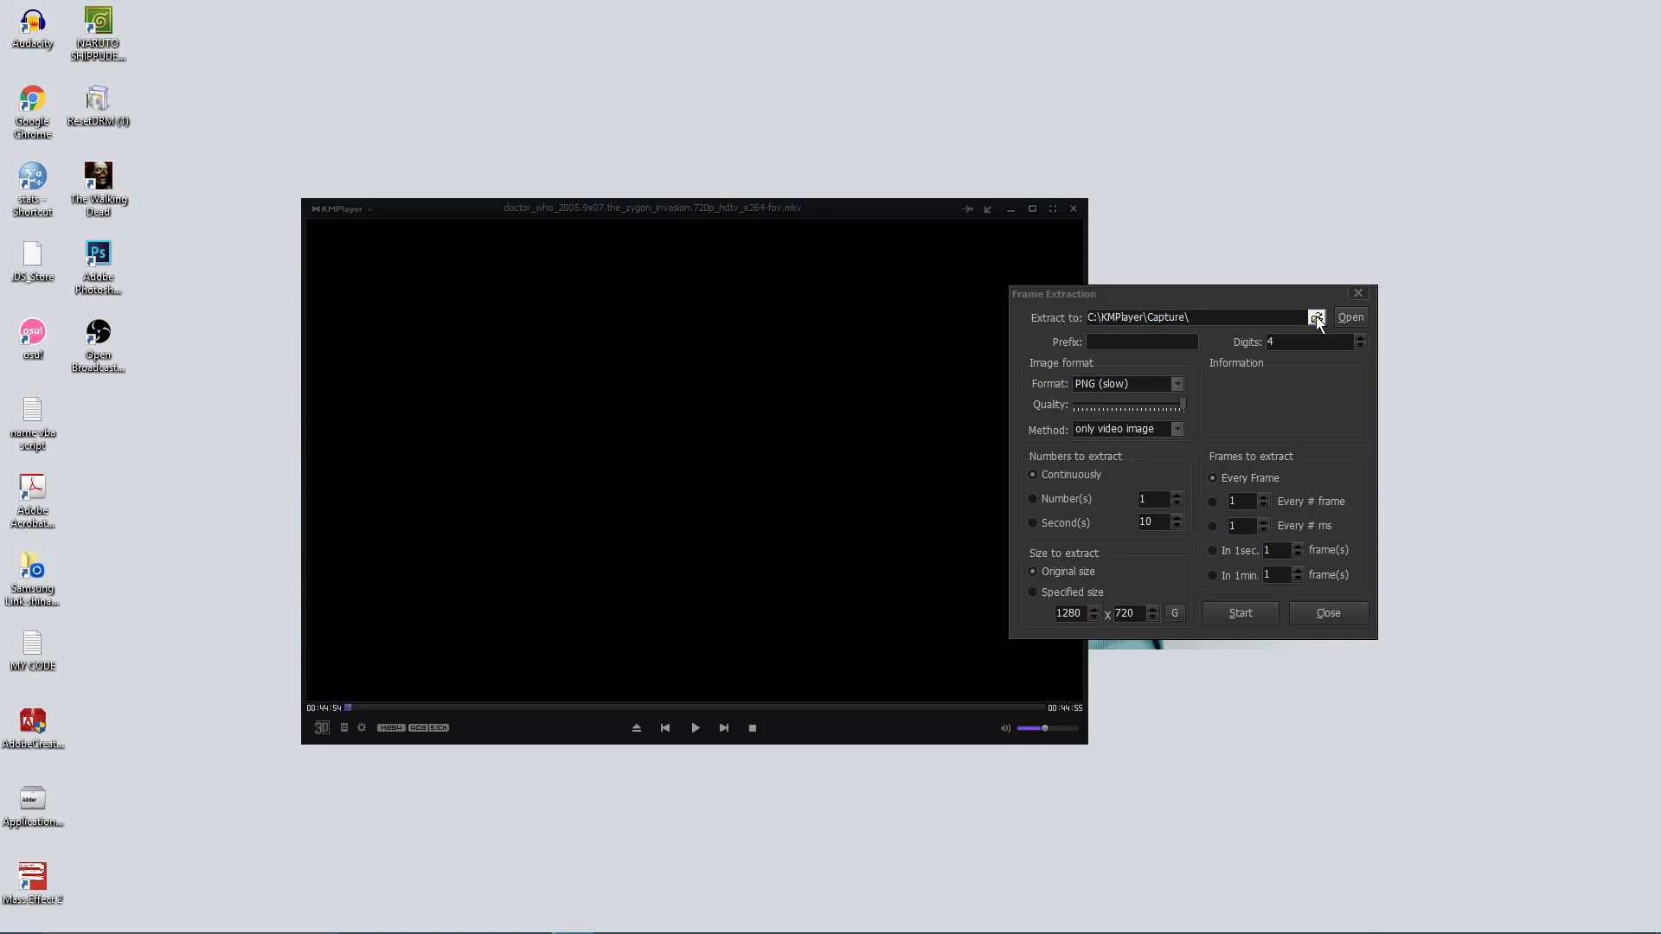
scroll(950, 479, up, 4)
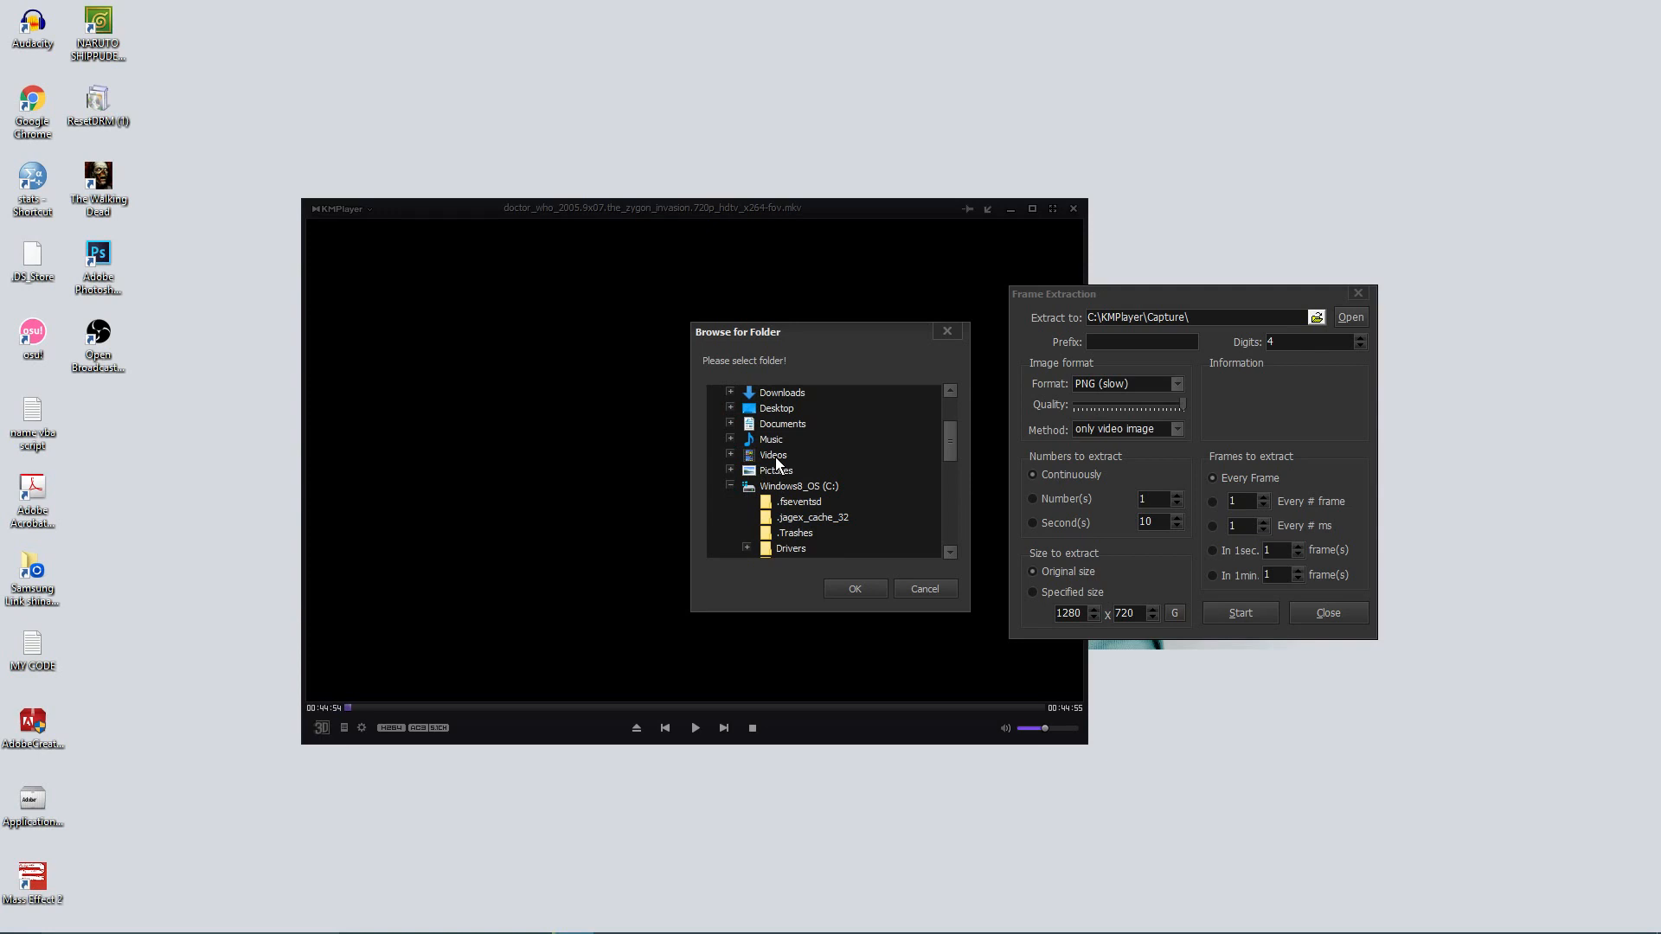
double_click(785, 471)
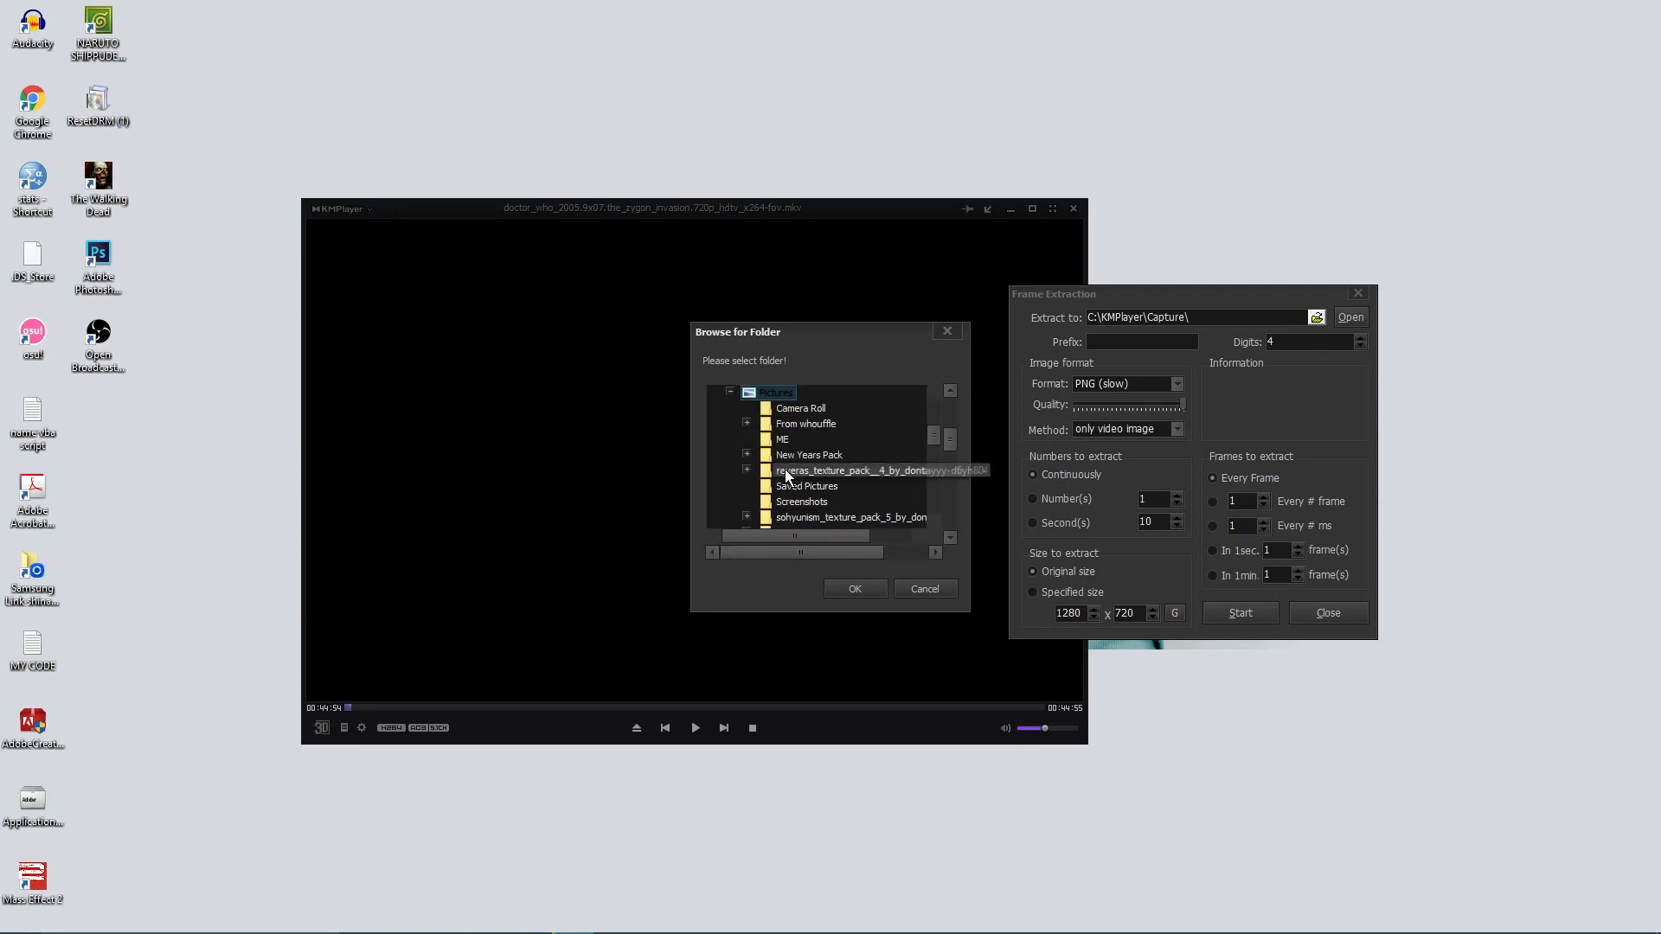
scroll(807, 475, down, 3)
double_click(796, 408)
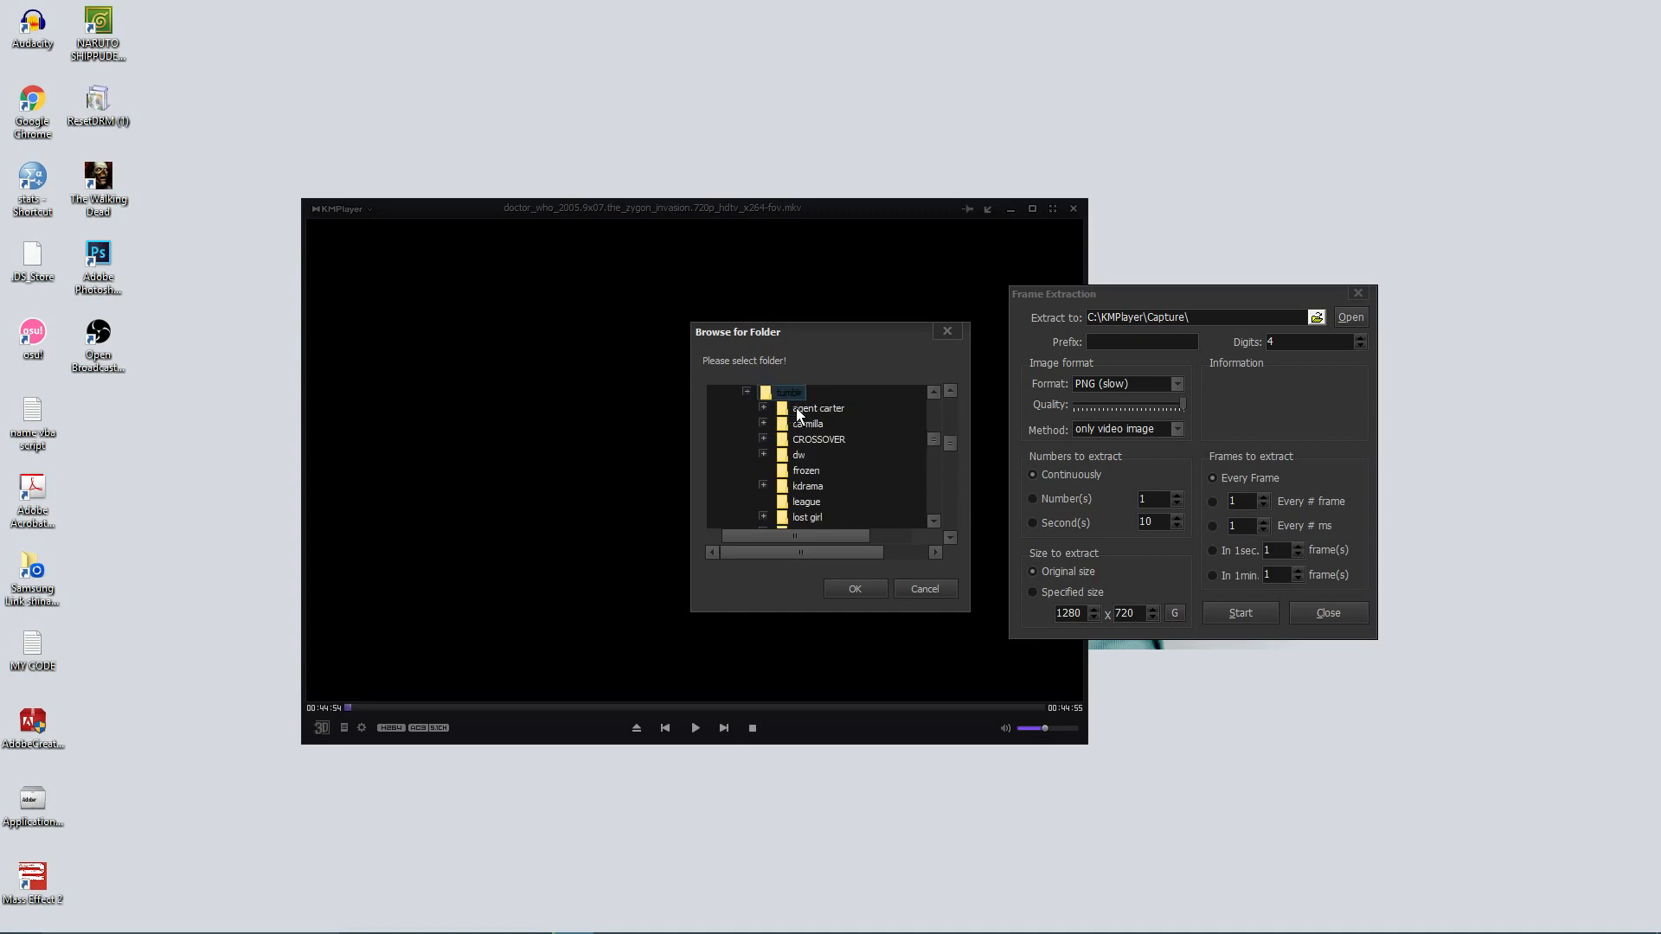
Set the extraction destination to folder 1 under dw, S9 KMPLAYER, PS TUTORIAL
scroll(797, 505, down, 6)
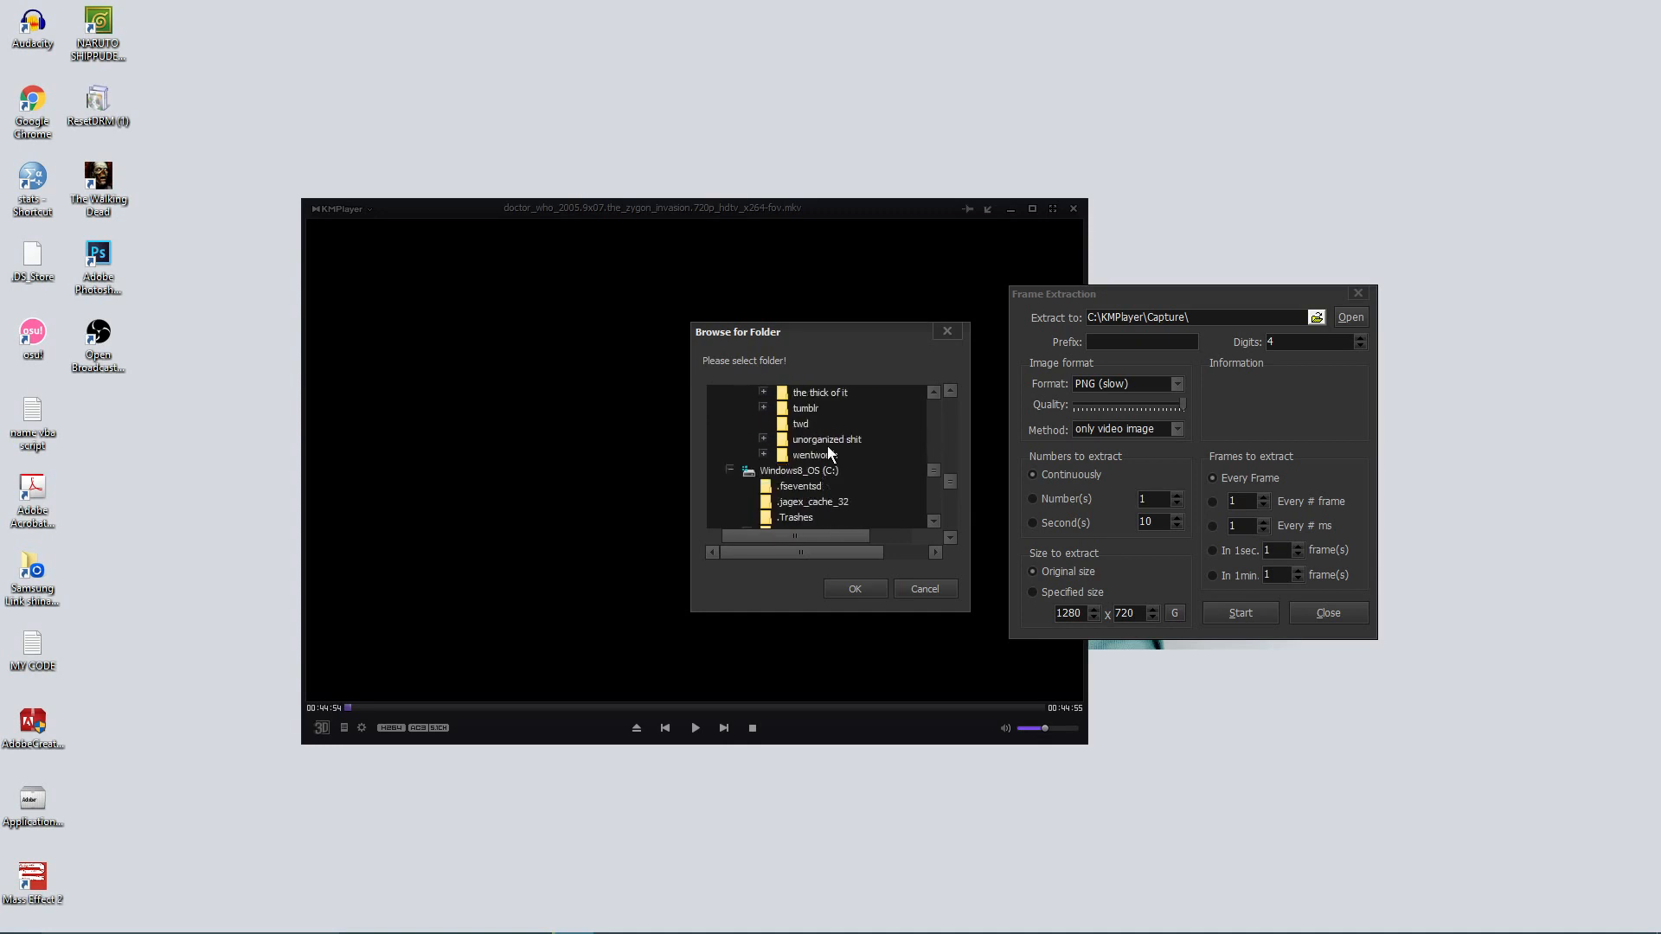
scroll(827, 449, down, 3)
scroll(826, 457, up, 4)
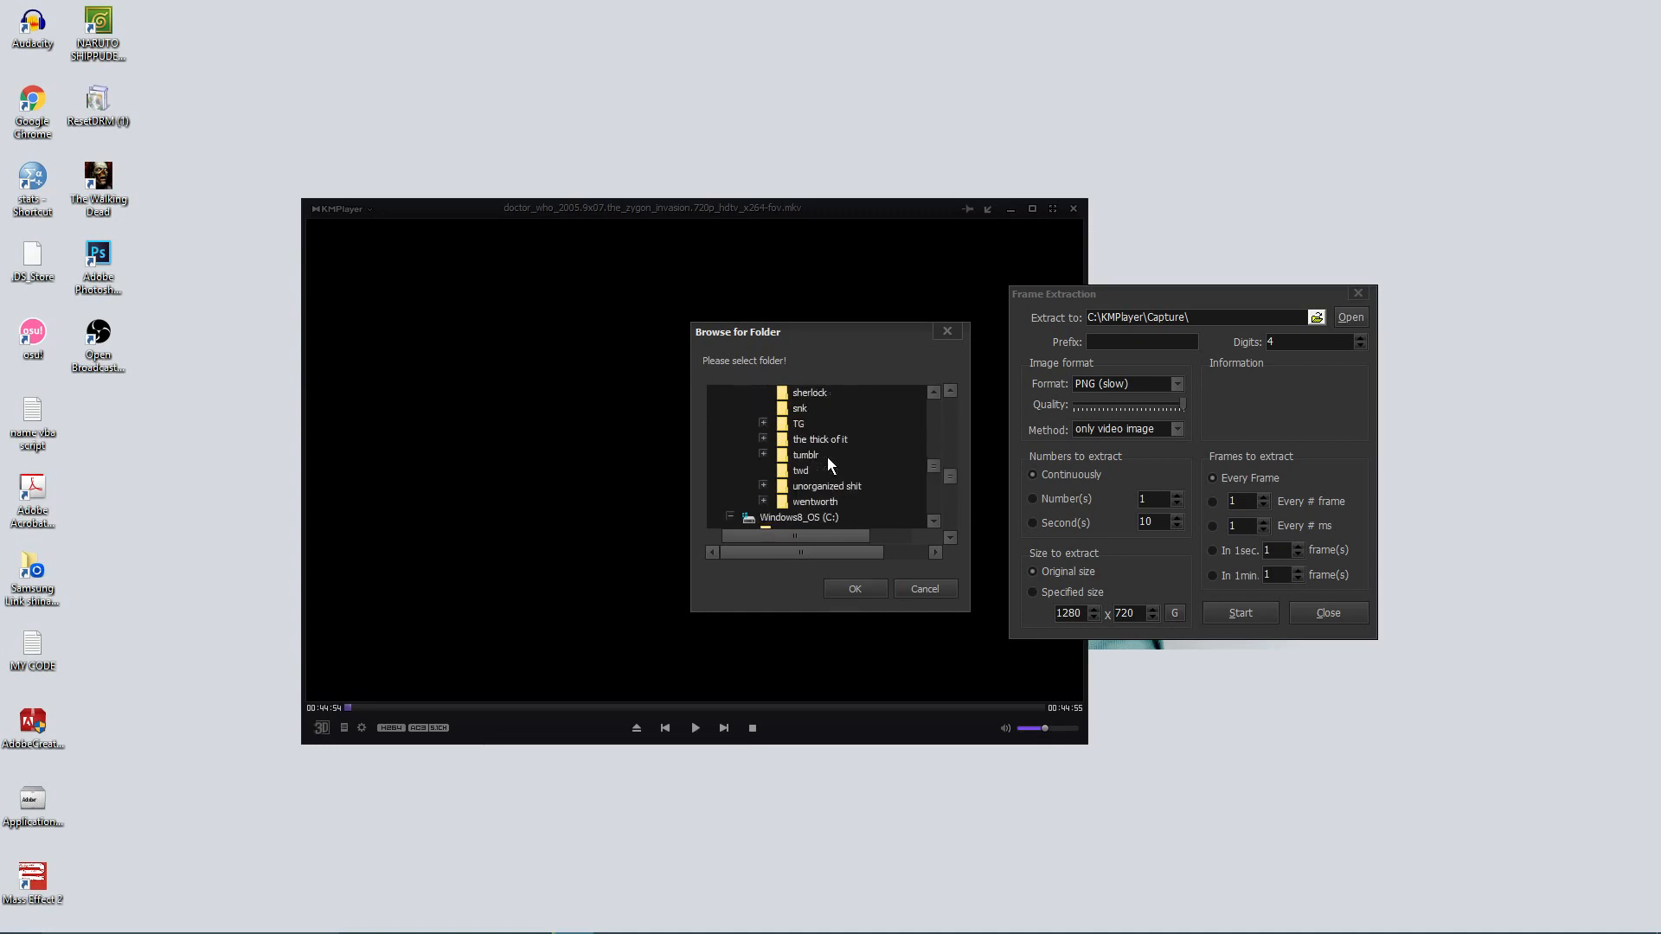
scroll(827, 457, up, 5)
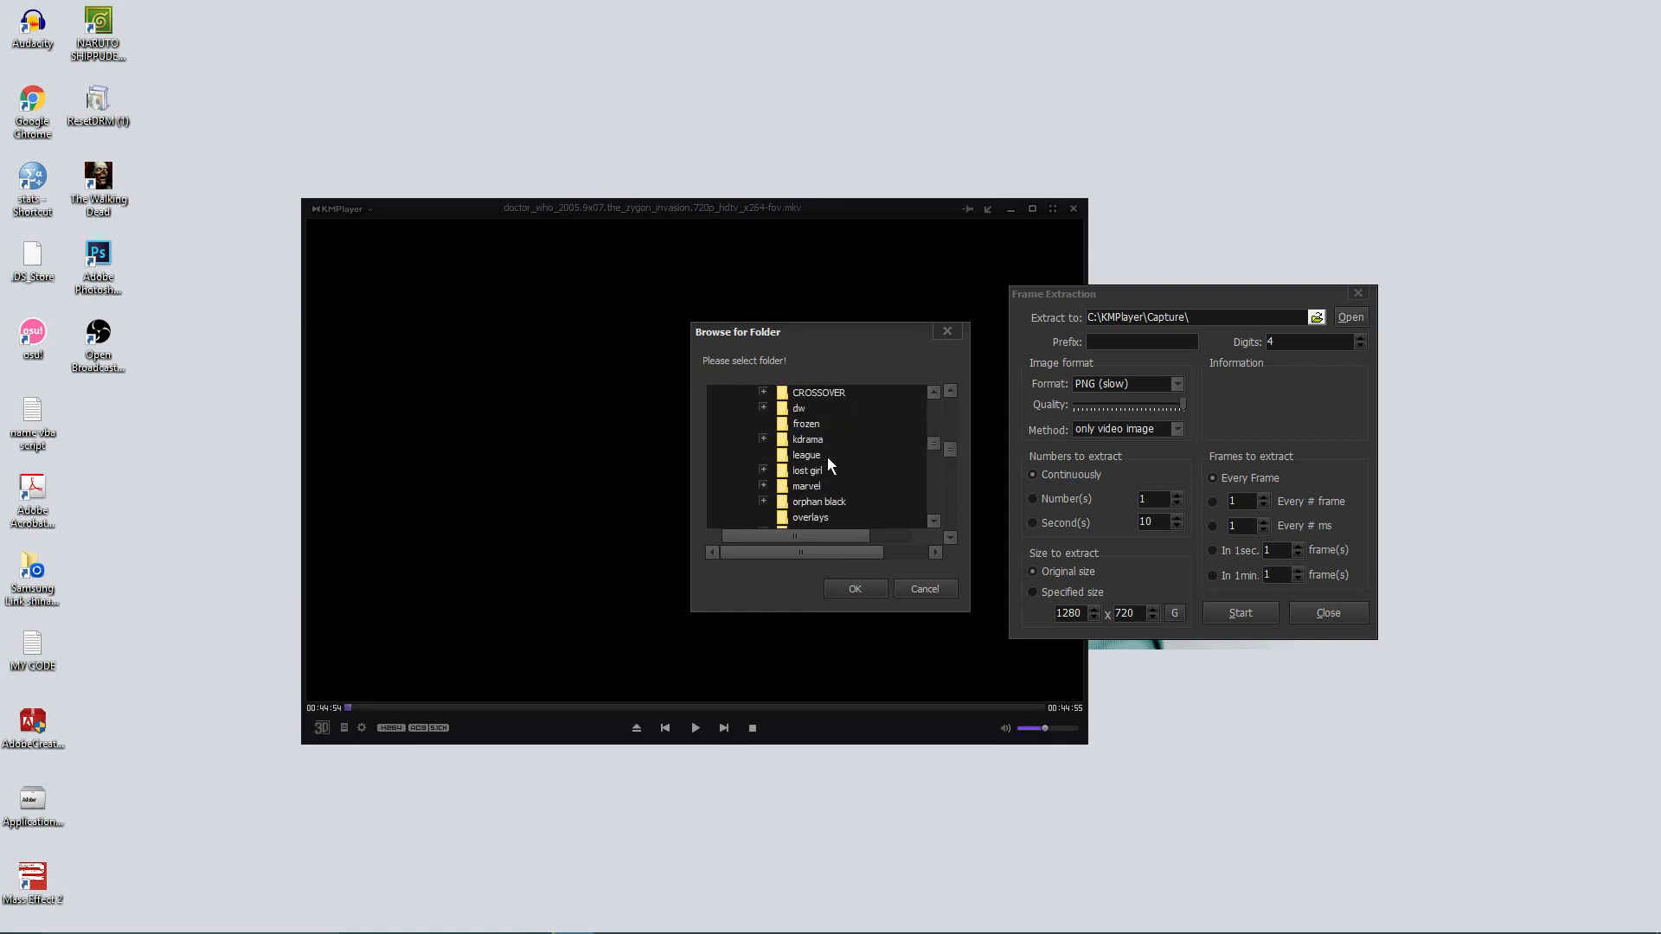
scroll(827, 456, up, 3)
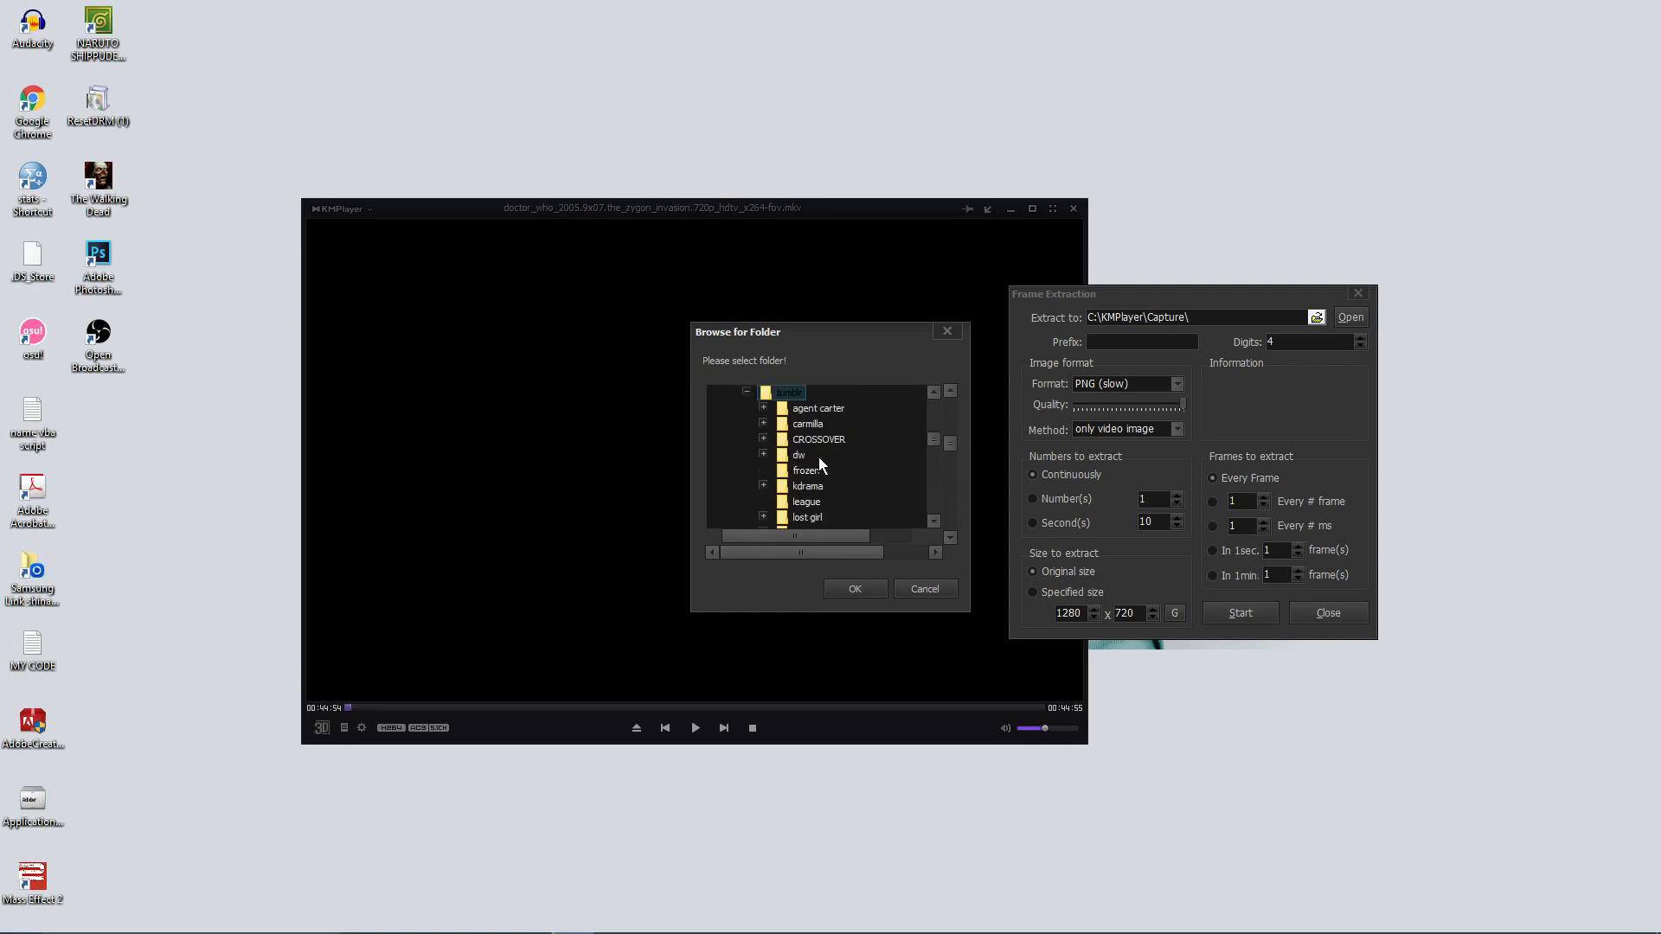
double_click(803, 453)
scroll(827, 450, down, 3)
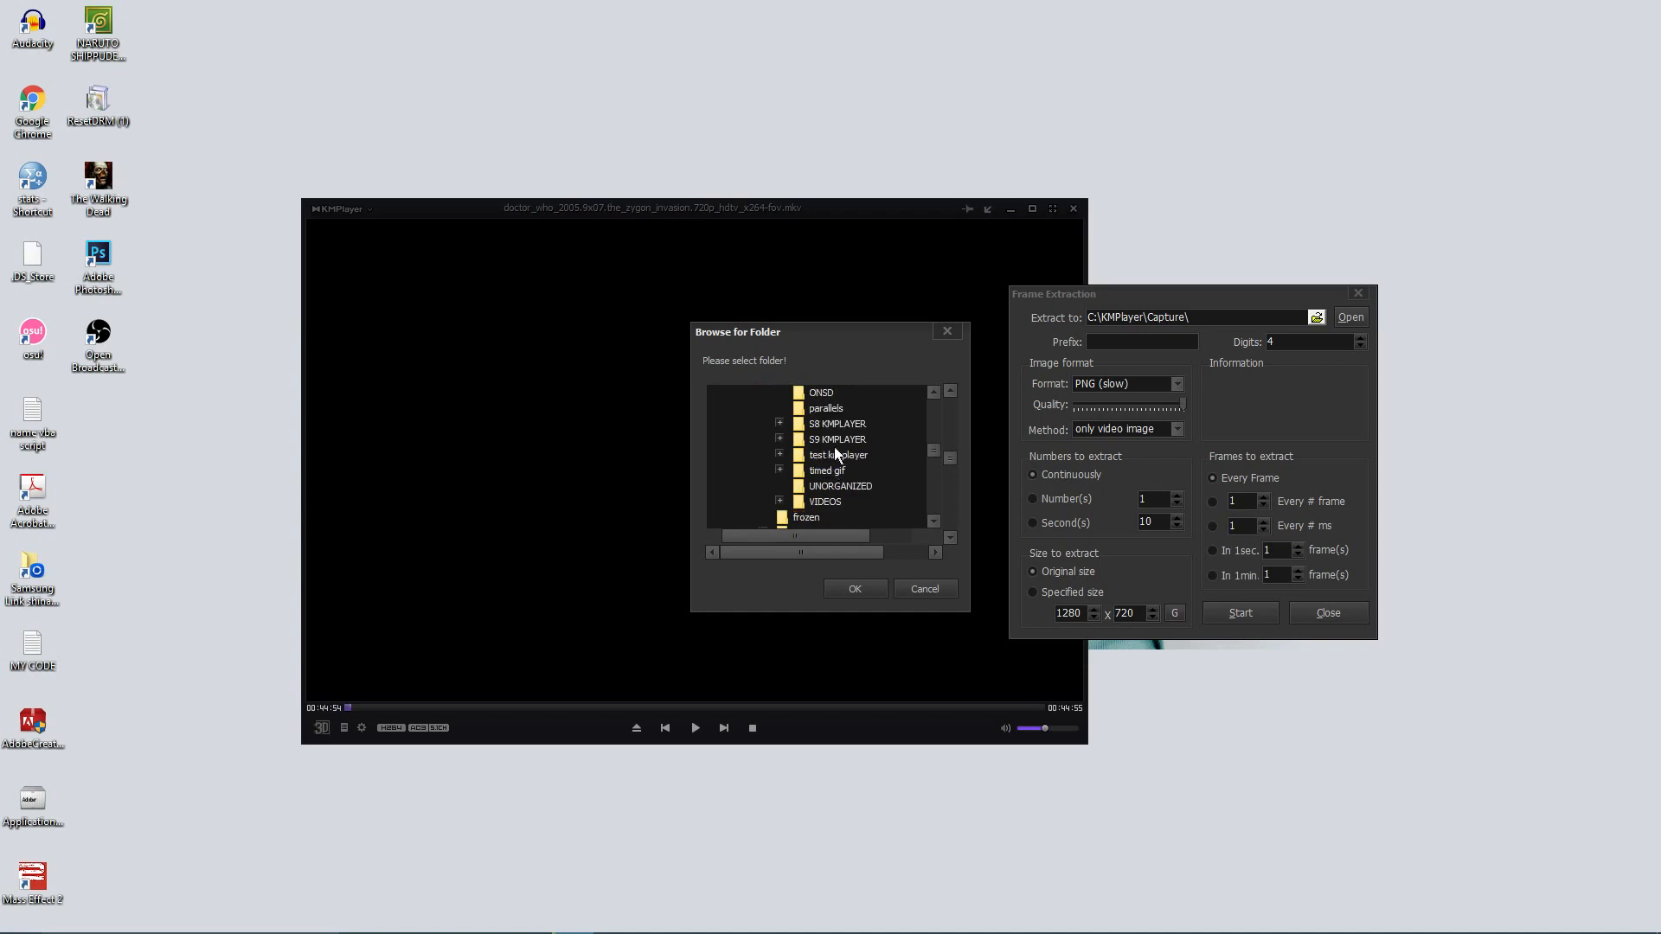
double_click(834, 444)
double_click(839, 437)
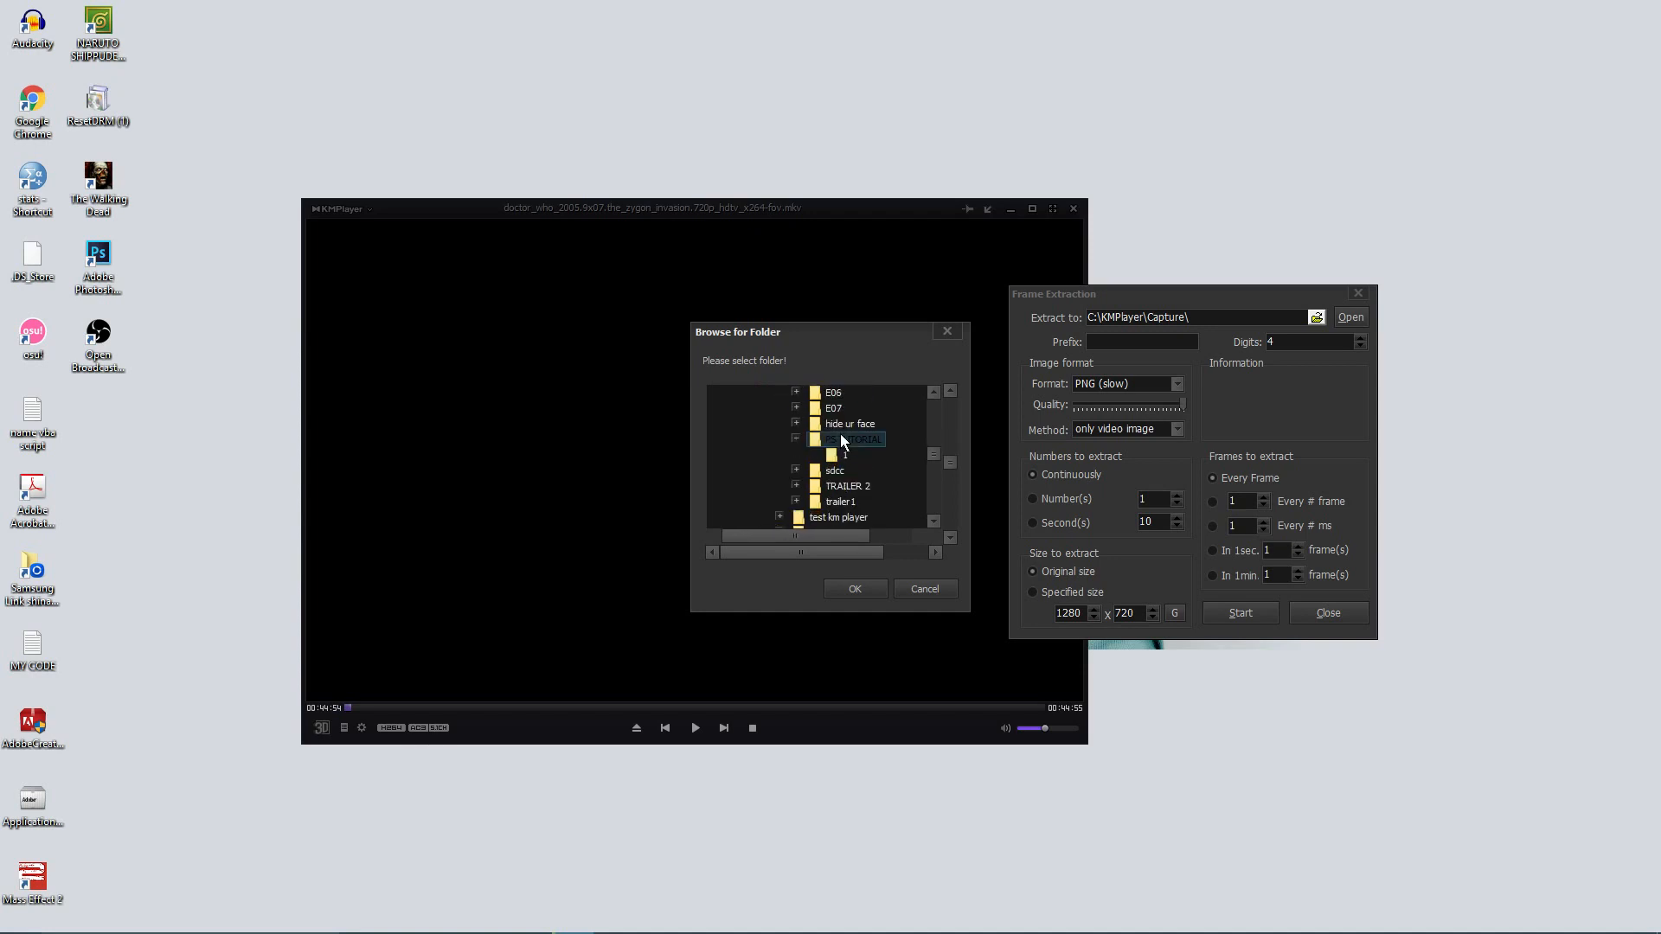
click(841, 456)
click(854, 588)
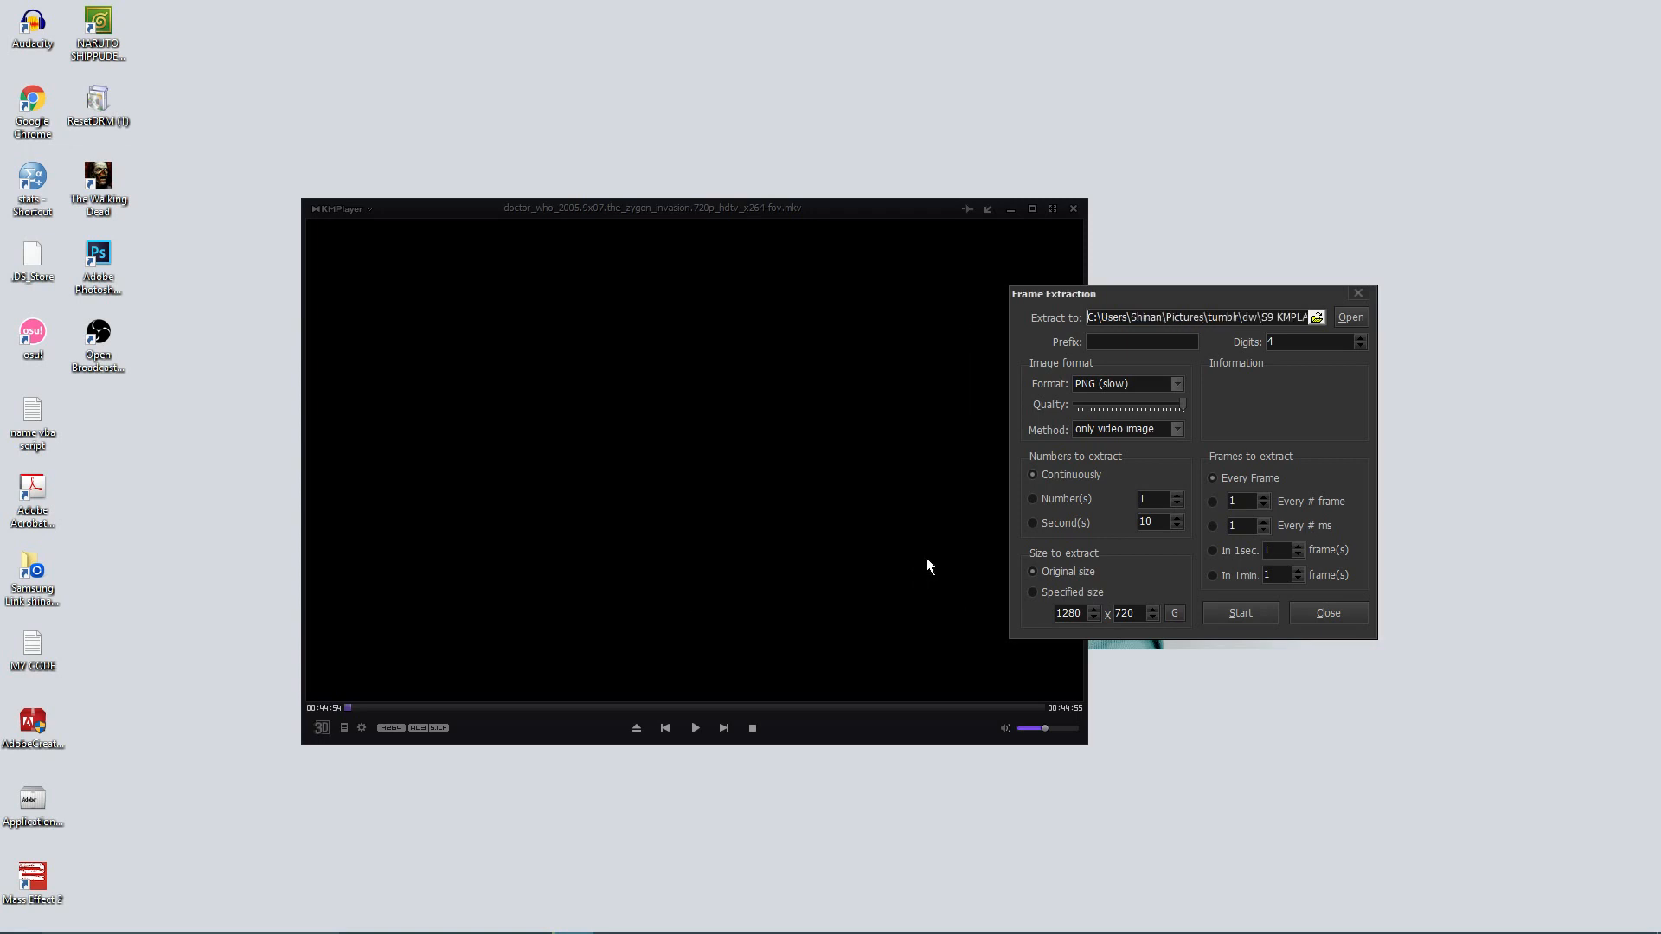
Open the PS TUTORIAL folder in File Explorer and delete the image named 12
click(438, 913)
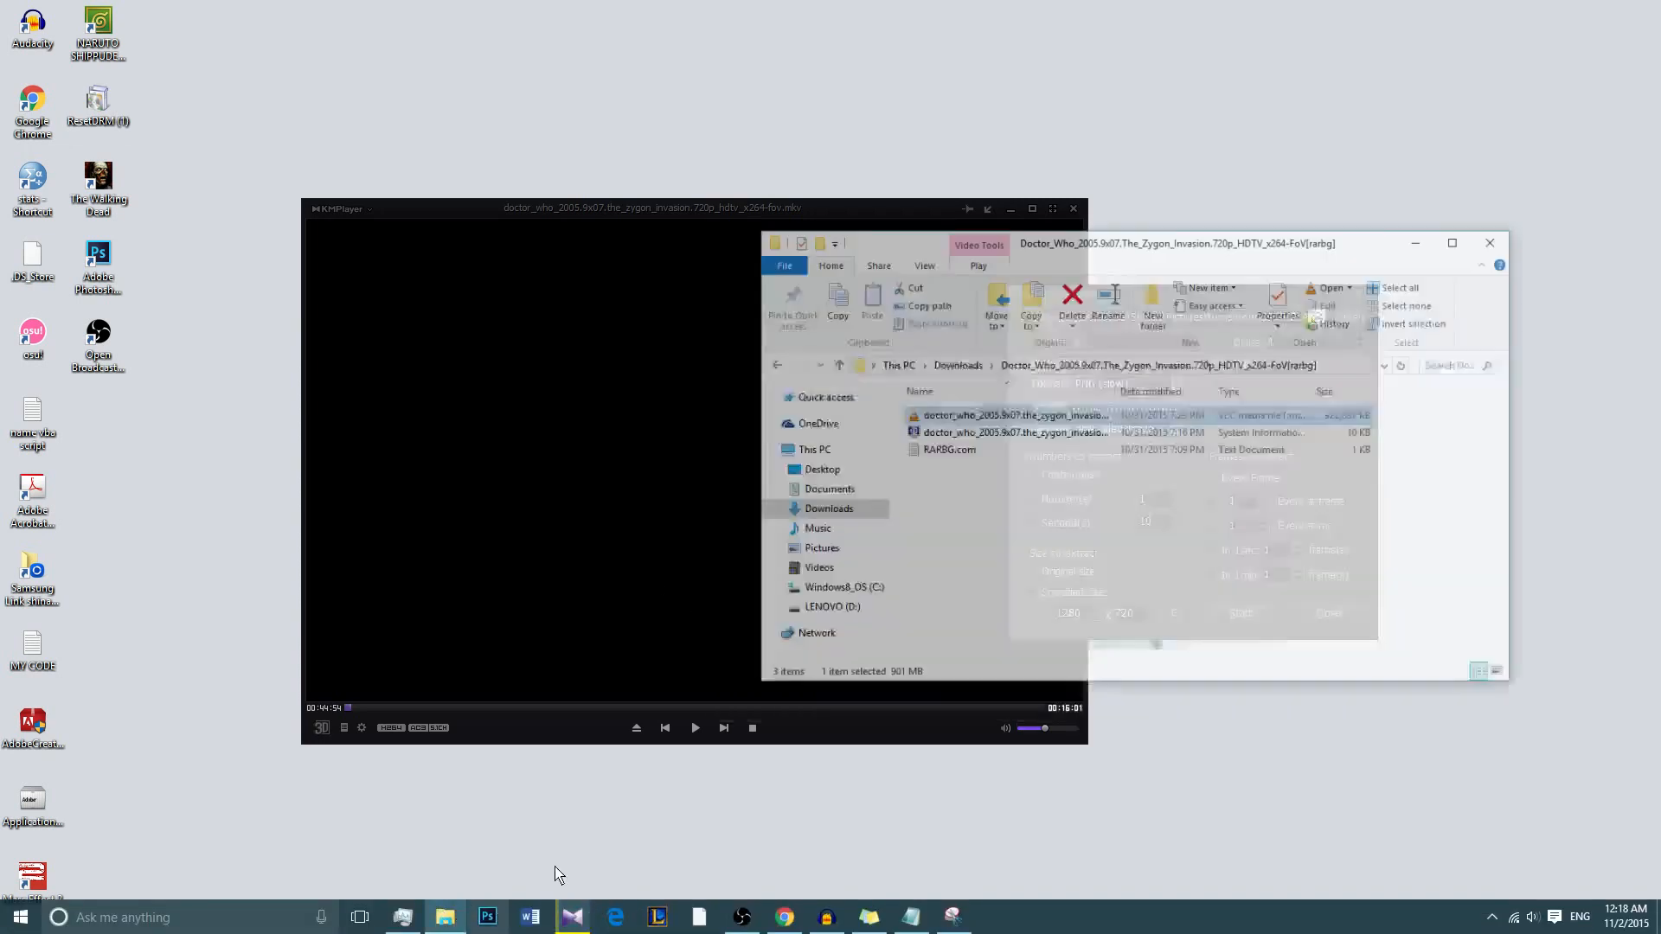
right_click(444, 916)
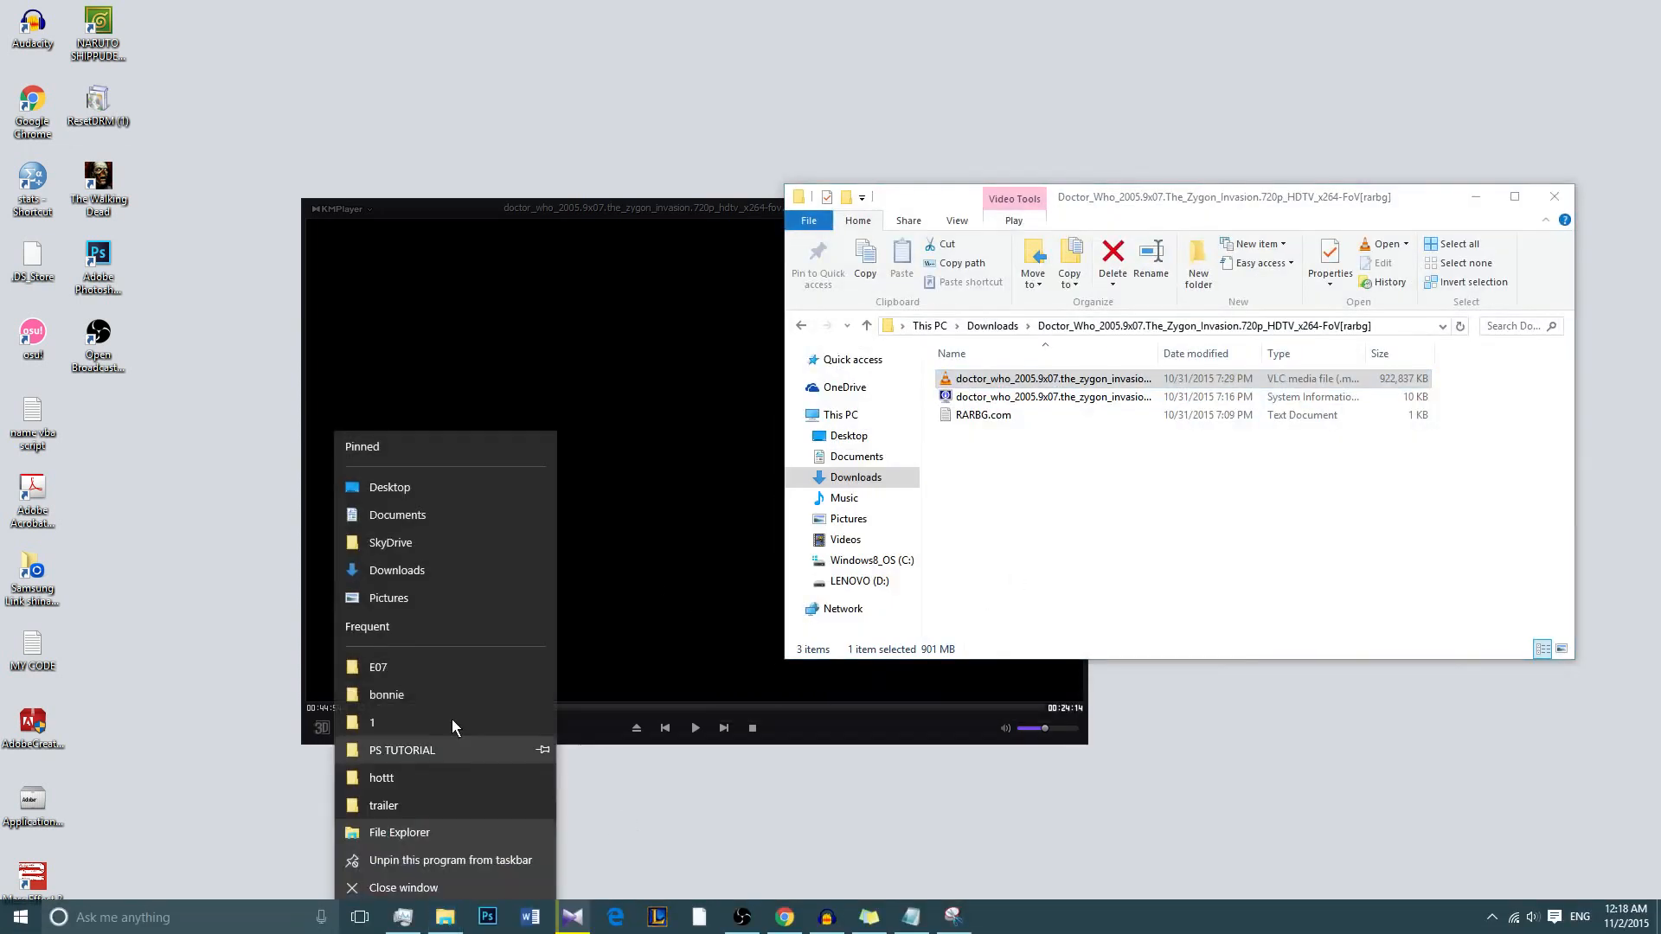
click(433, 779)
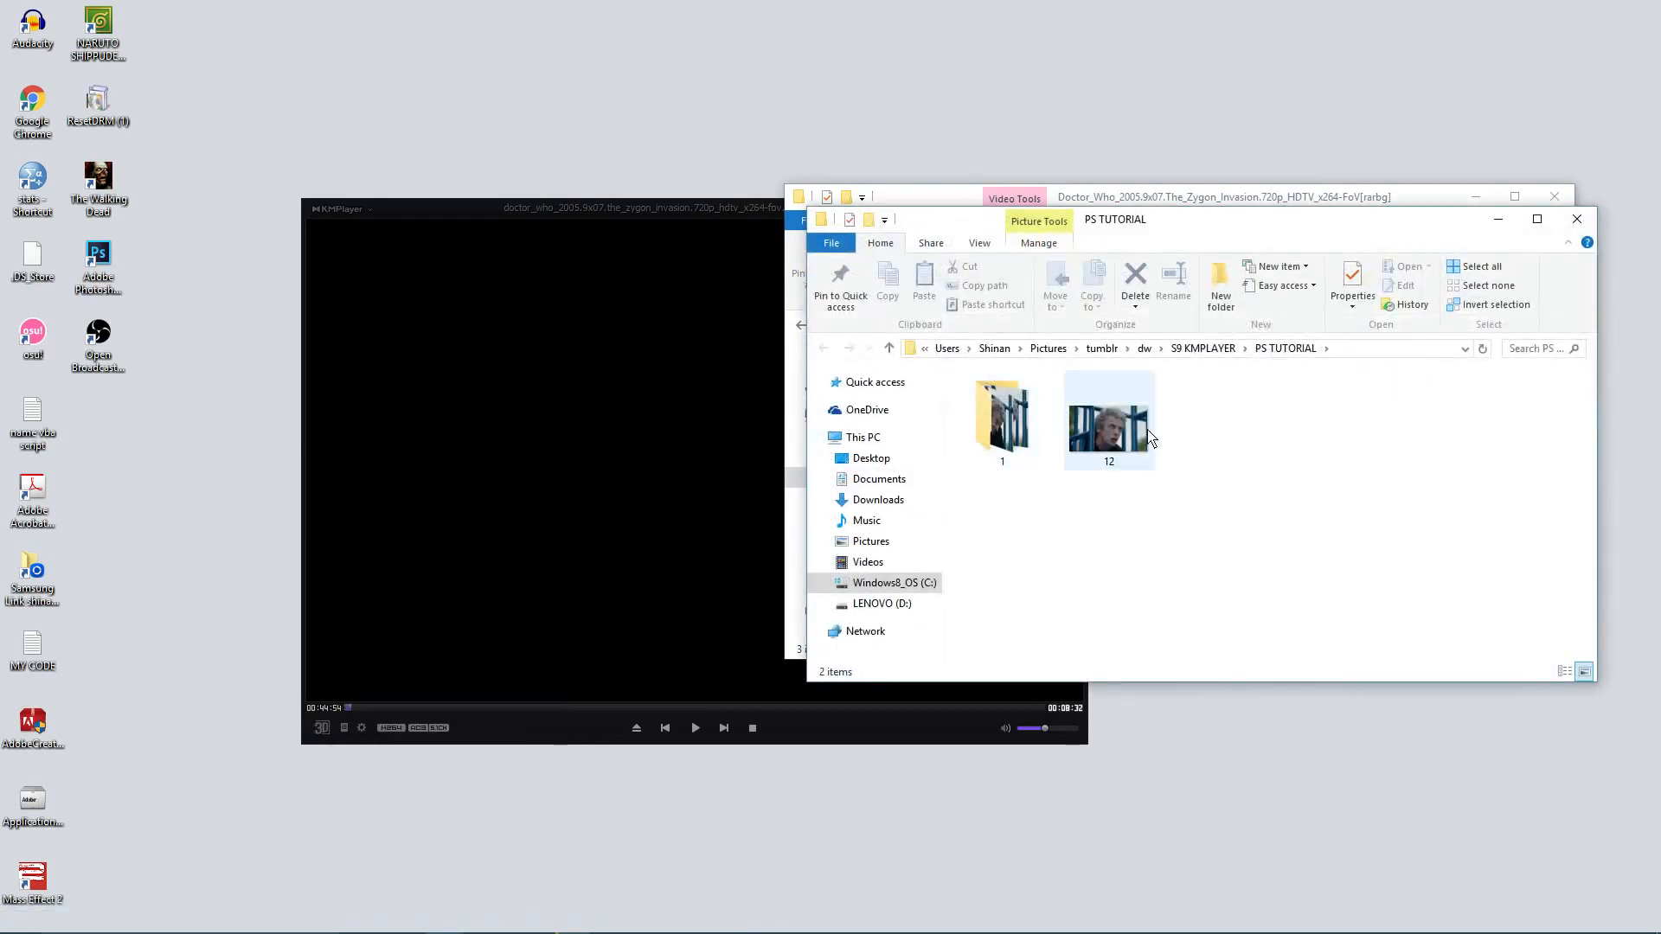
click(1087, 429)
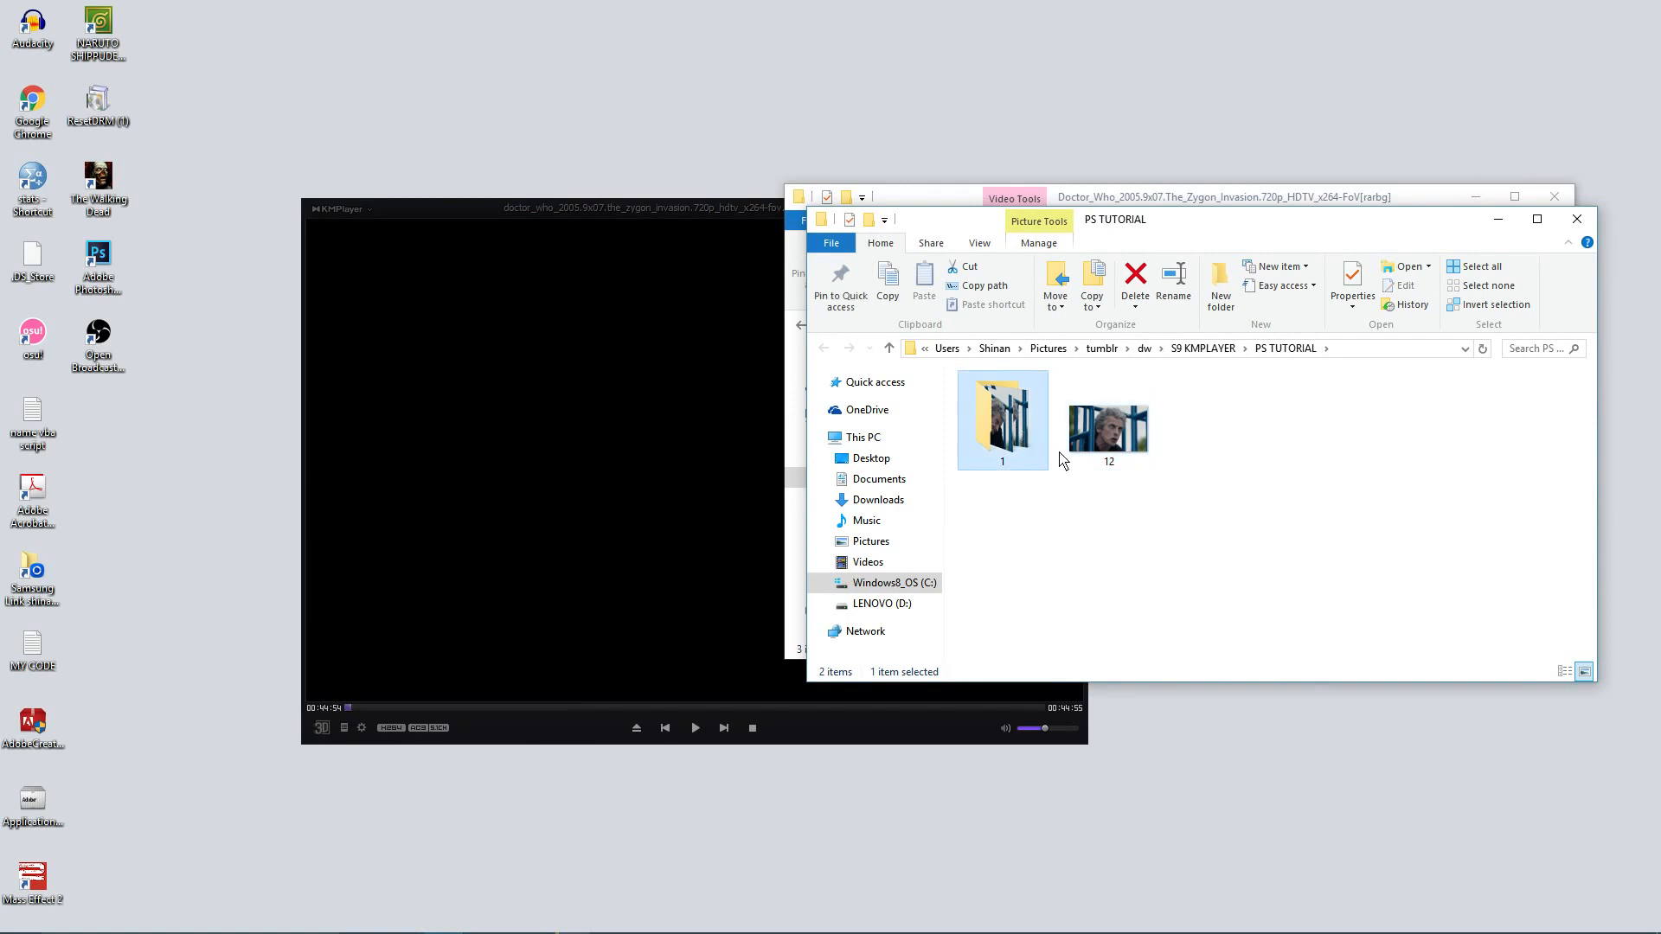
right_click(1107, 449)
click(1130, 835)
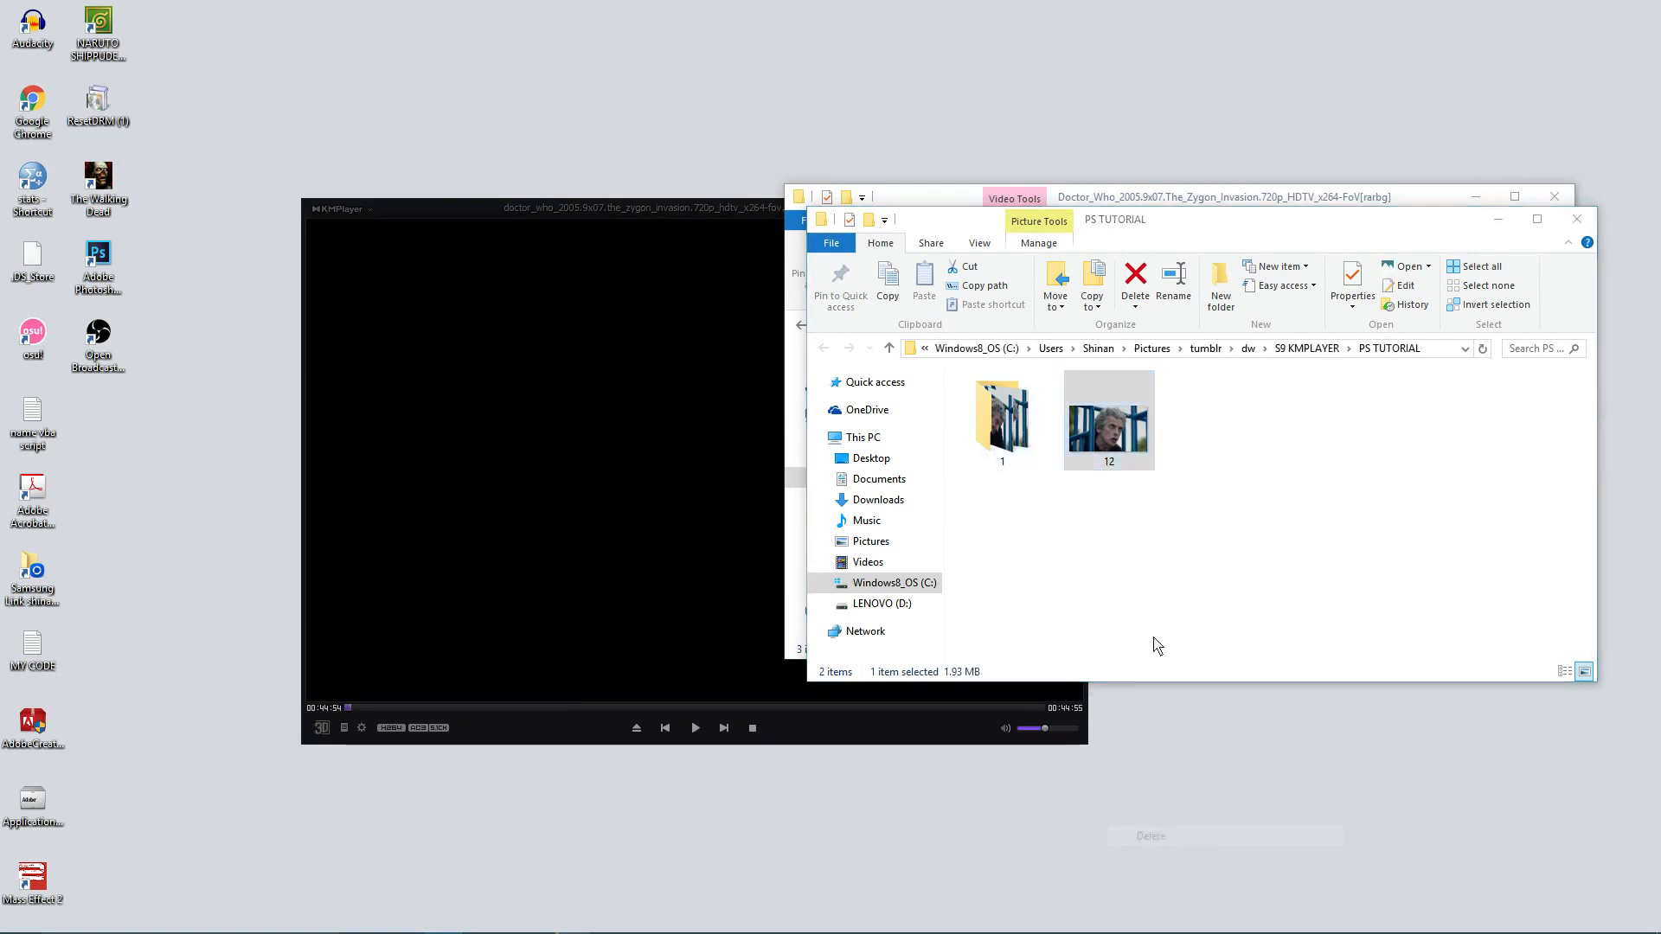
Permanently delete all the old frame images in folder 1 and minimise both File Explorer windows
double_click(1010, 422)
key(ctrl+a)
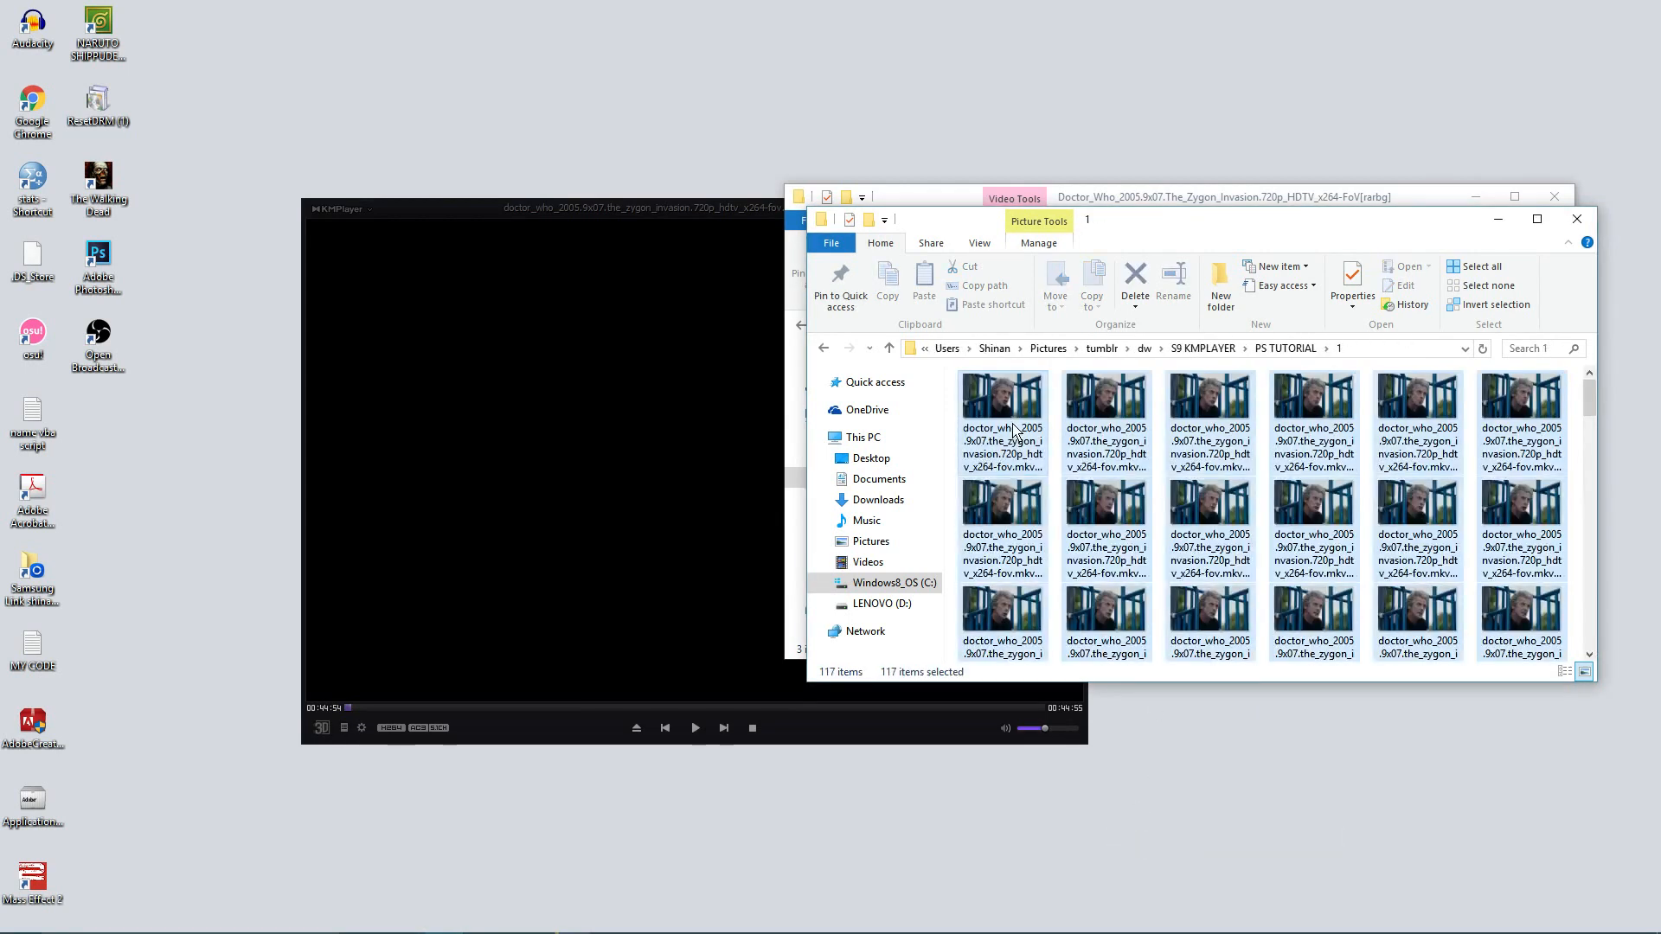
right_click(1006, 393)
click(1061, 730)
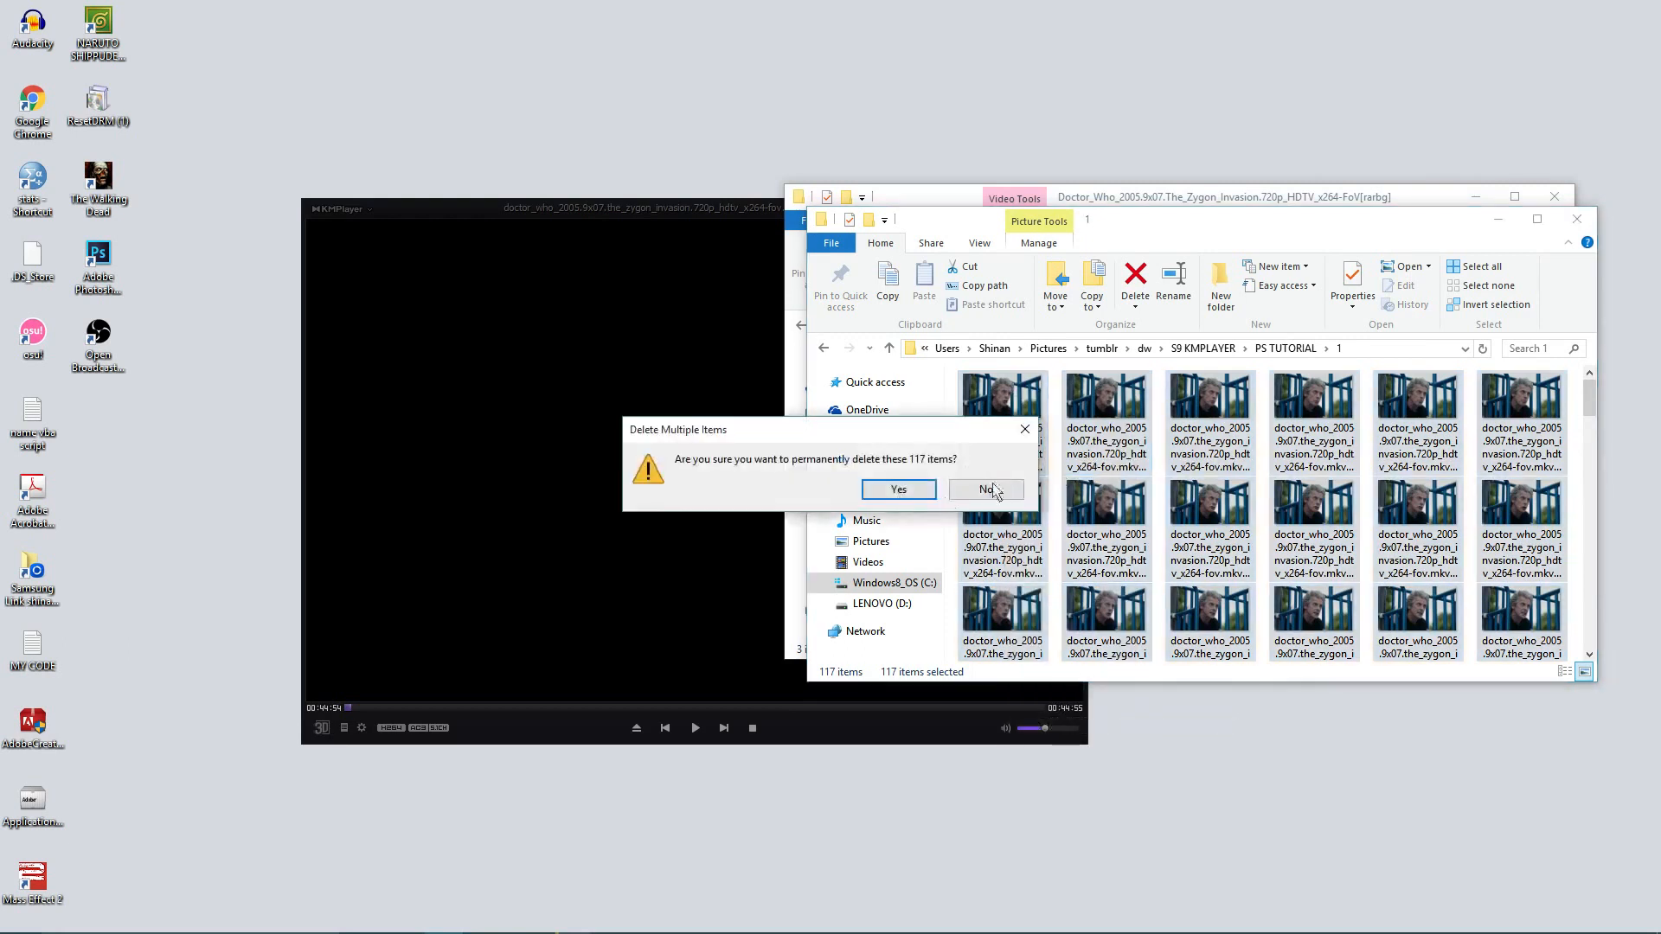
click(899, 489)
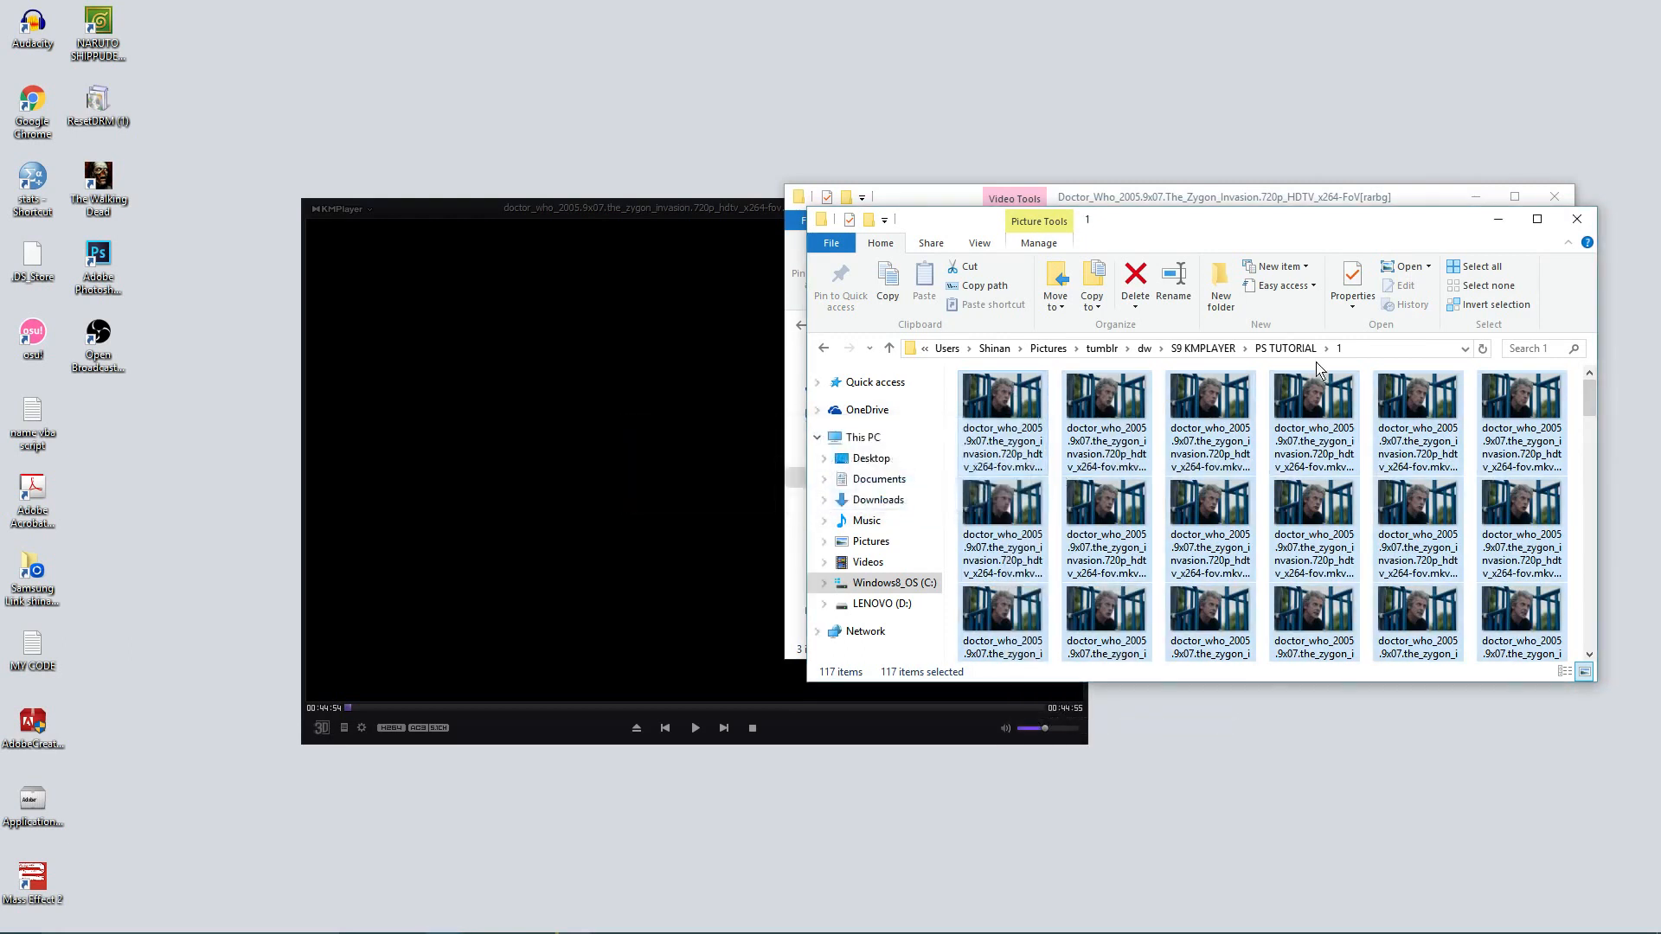
click(1498, 227)
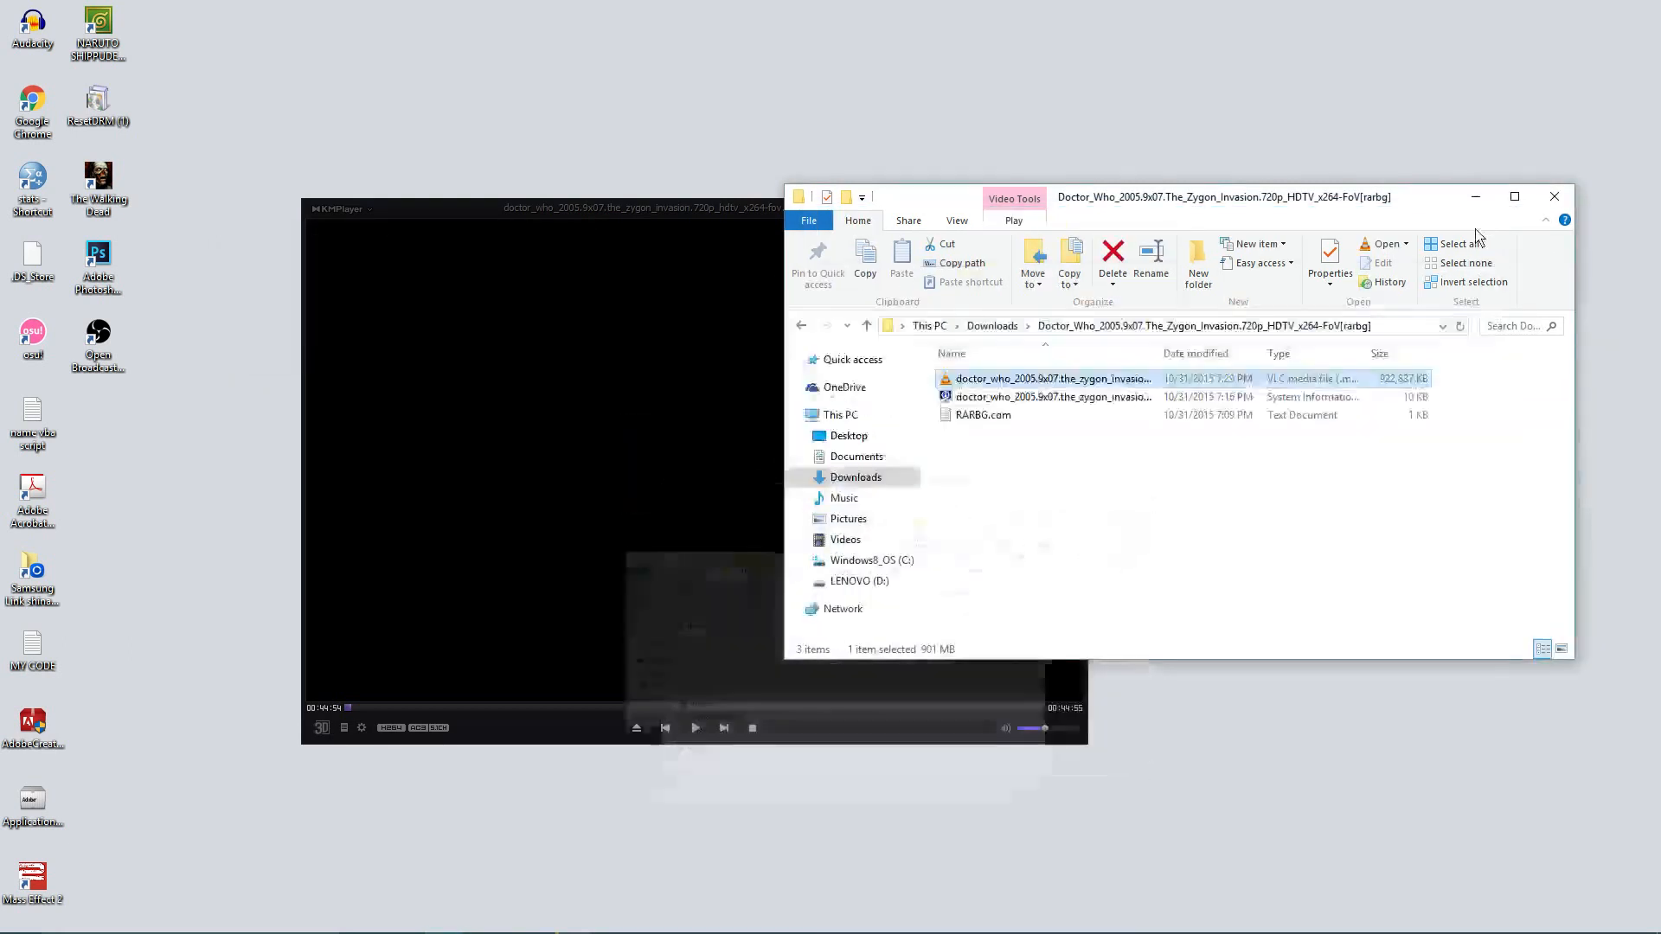
click(1475, 196)
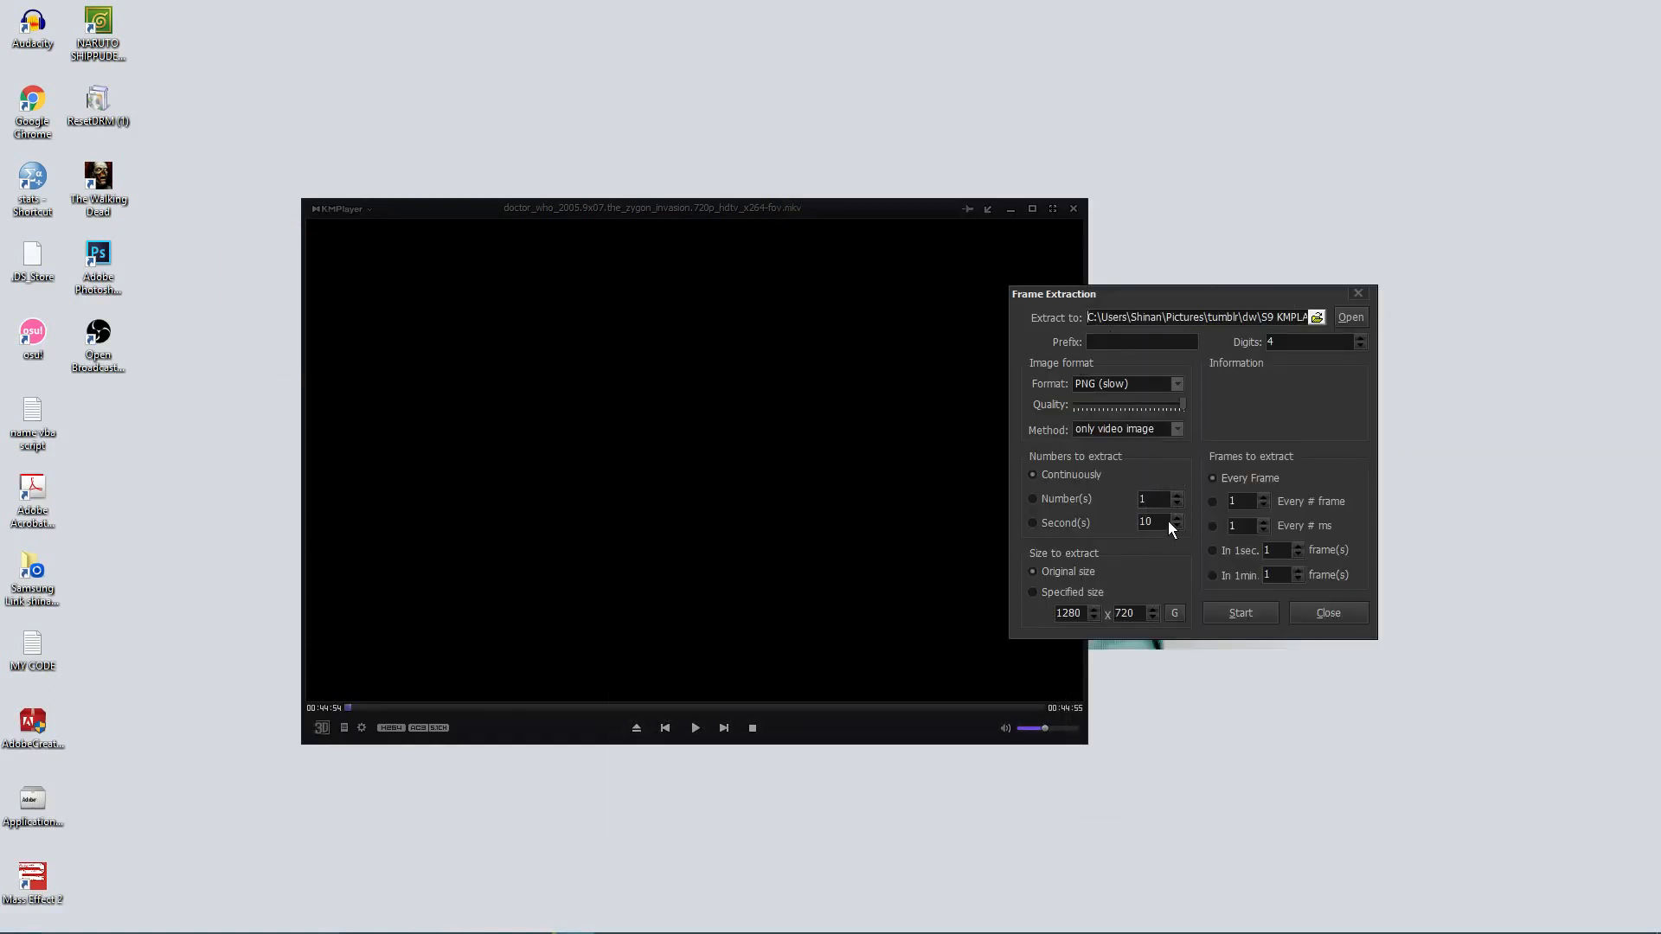
Configure the extracted images with PNG (slow) format, the only video image method and maximum quality
click(1177, 383)
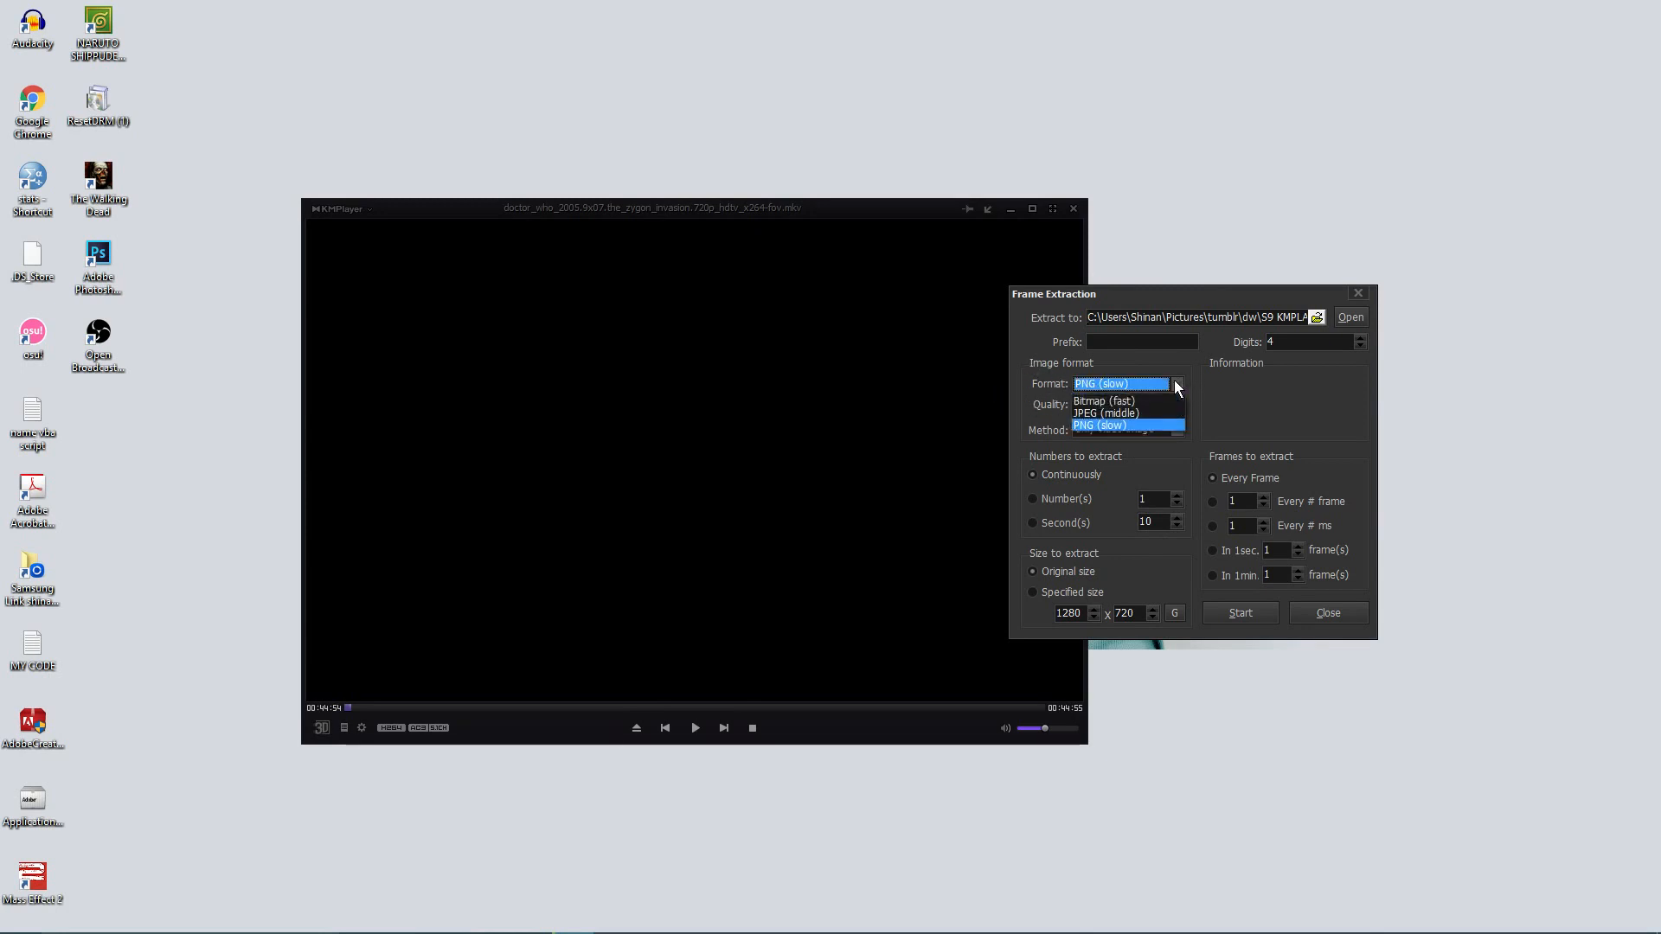
click(1142, 424)
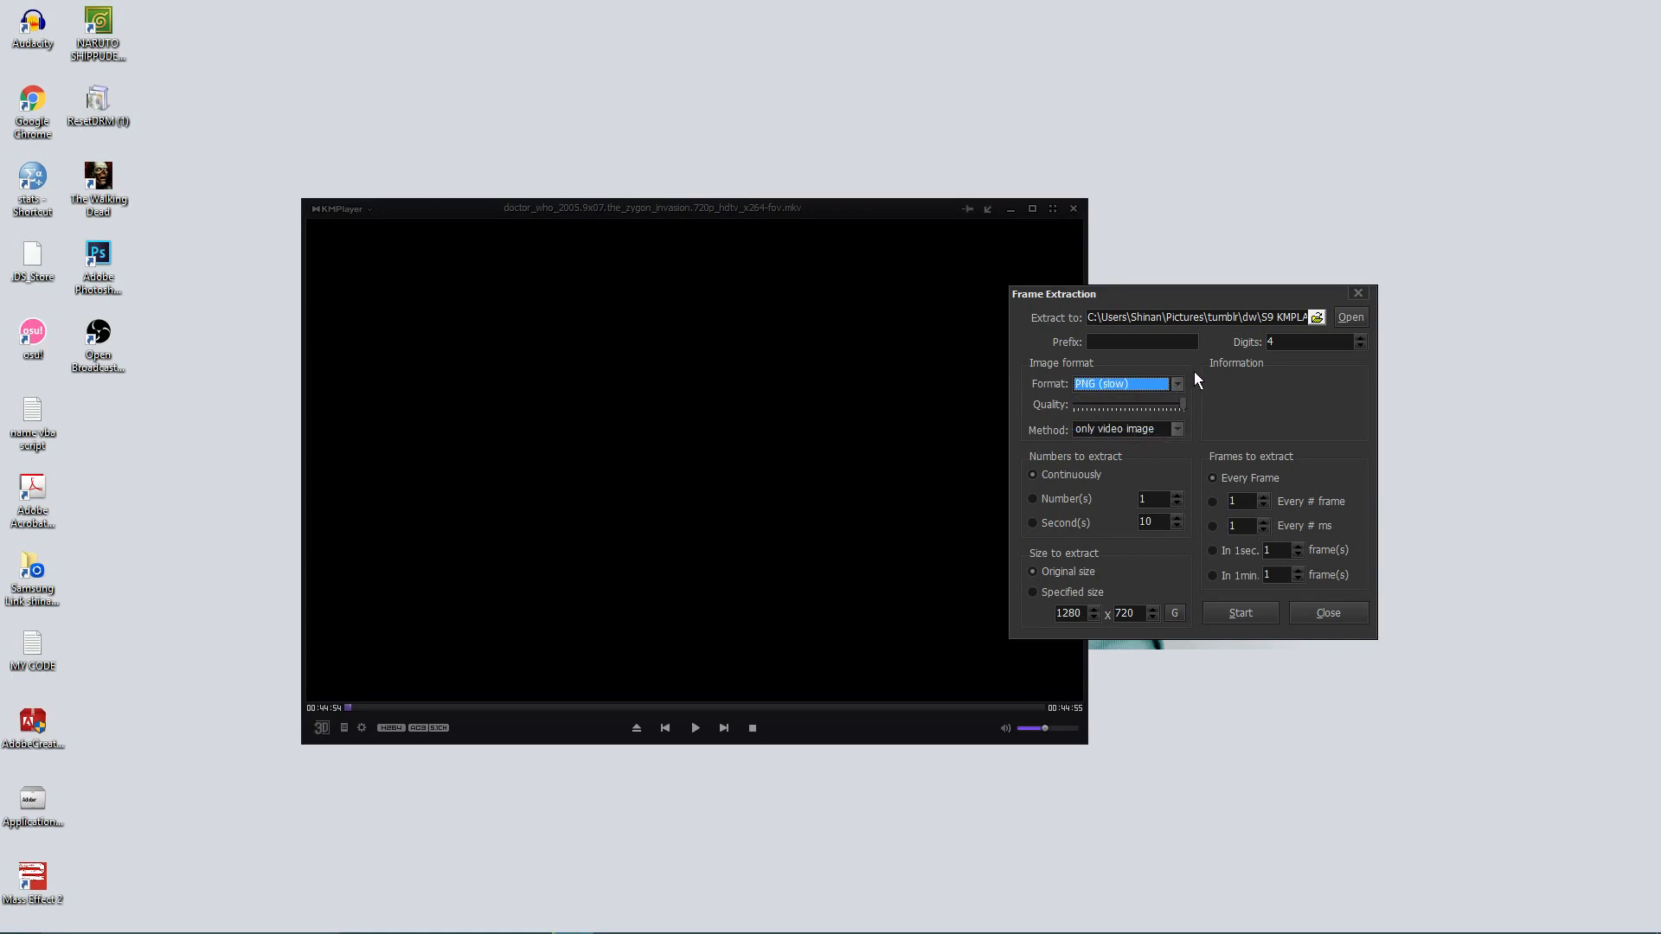
click(1178, 428)
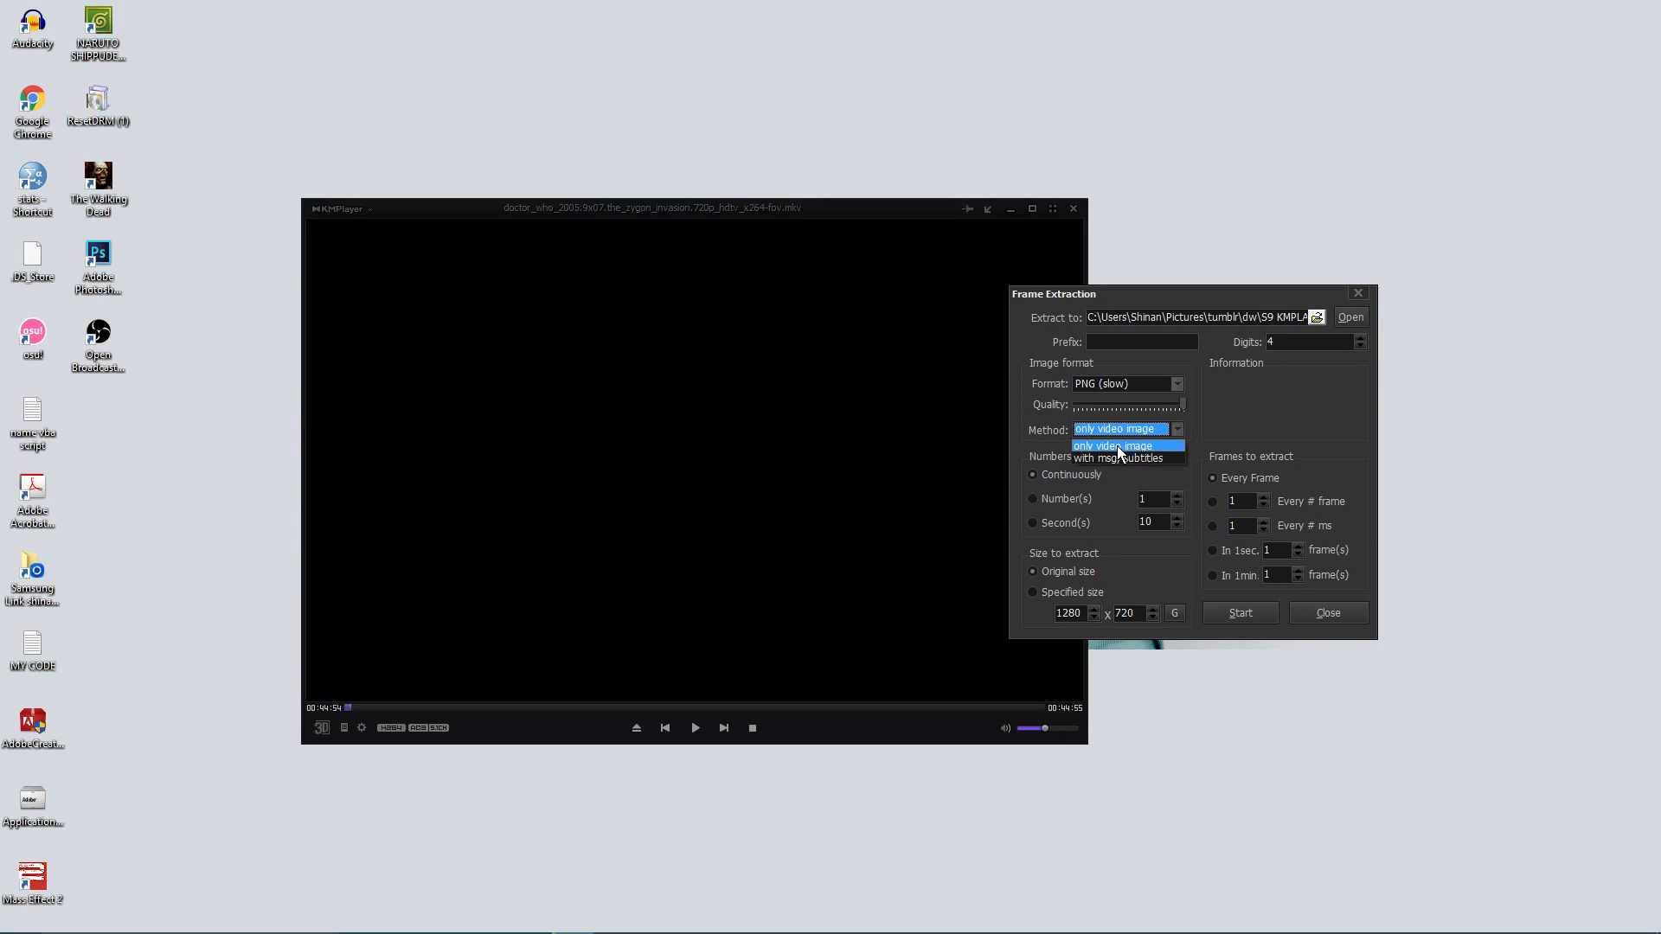
click(1121, 447)
click(1178, 404)
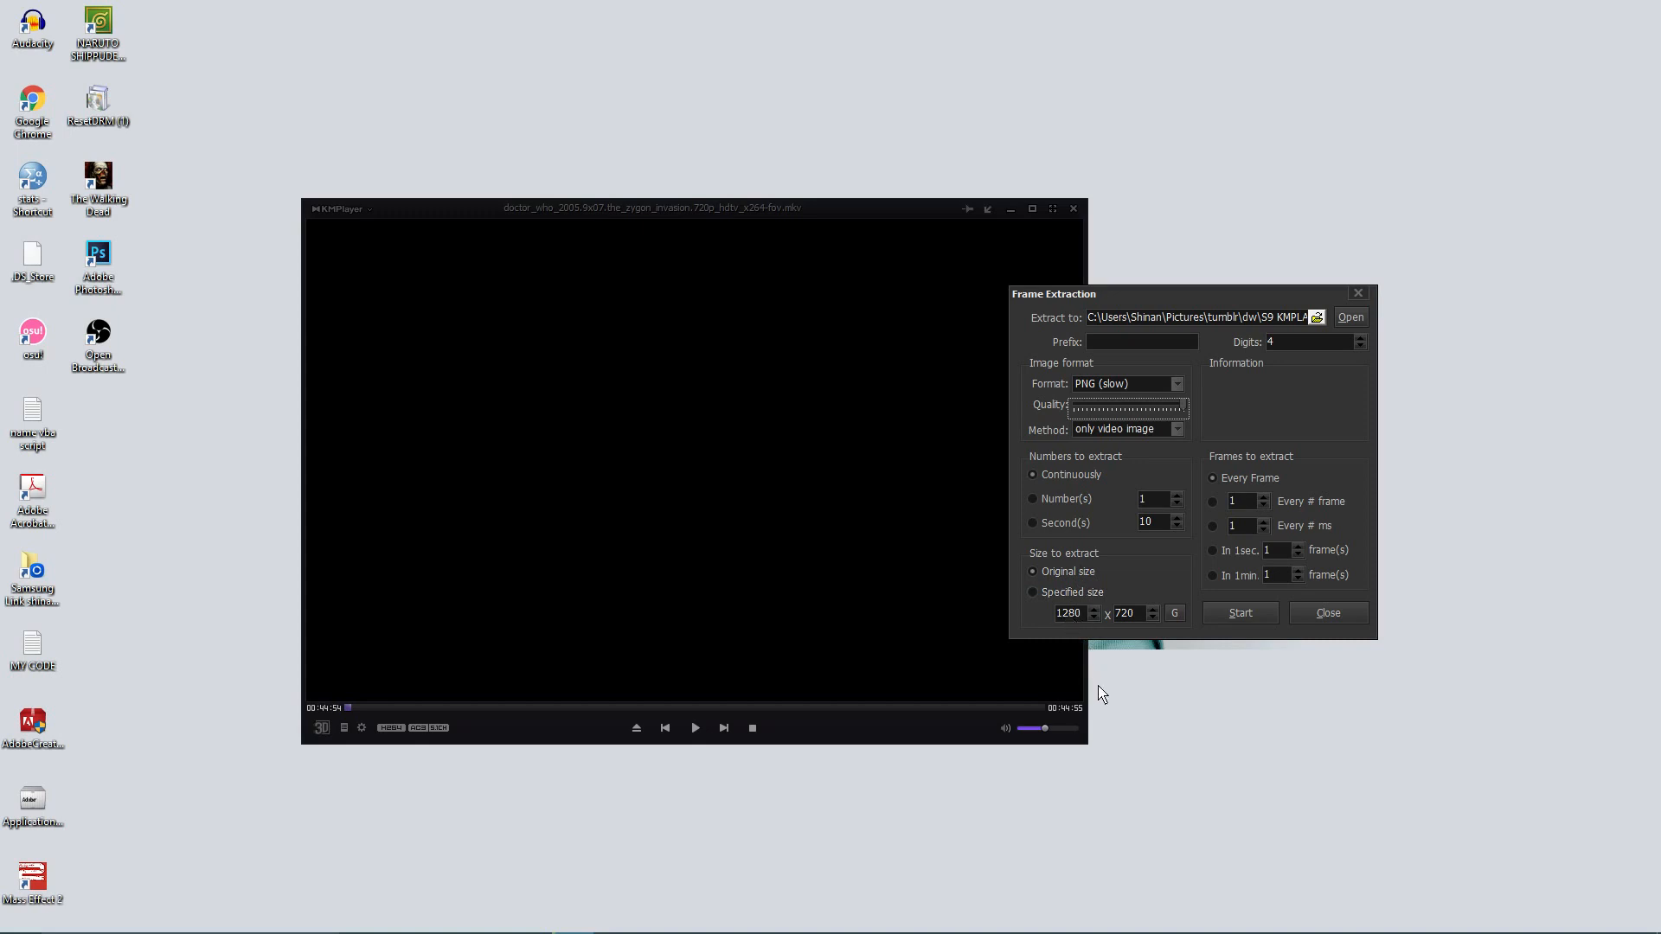
double_click(1134, 616)
key(Tab)
click(692, 591)
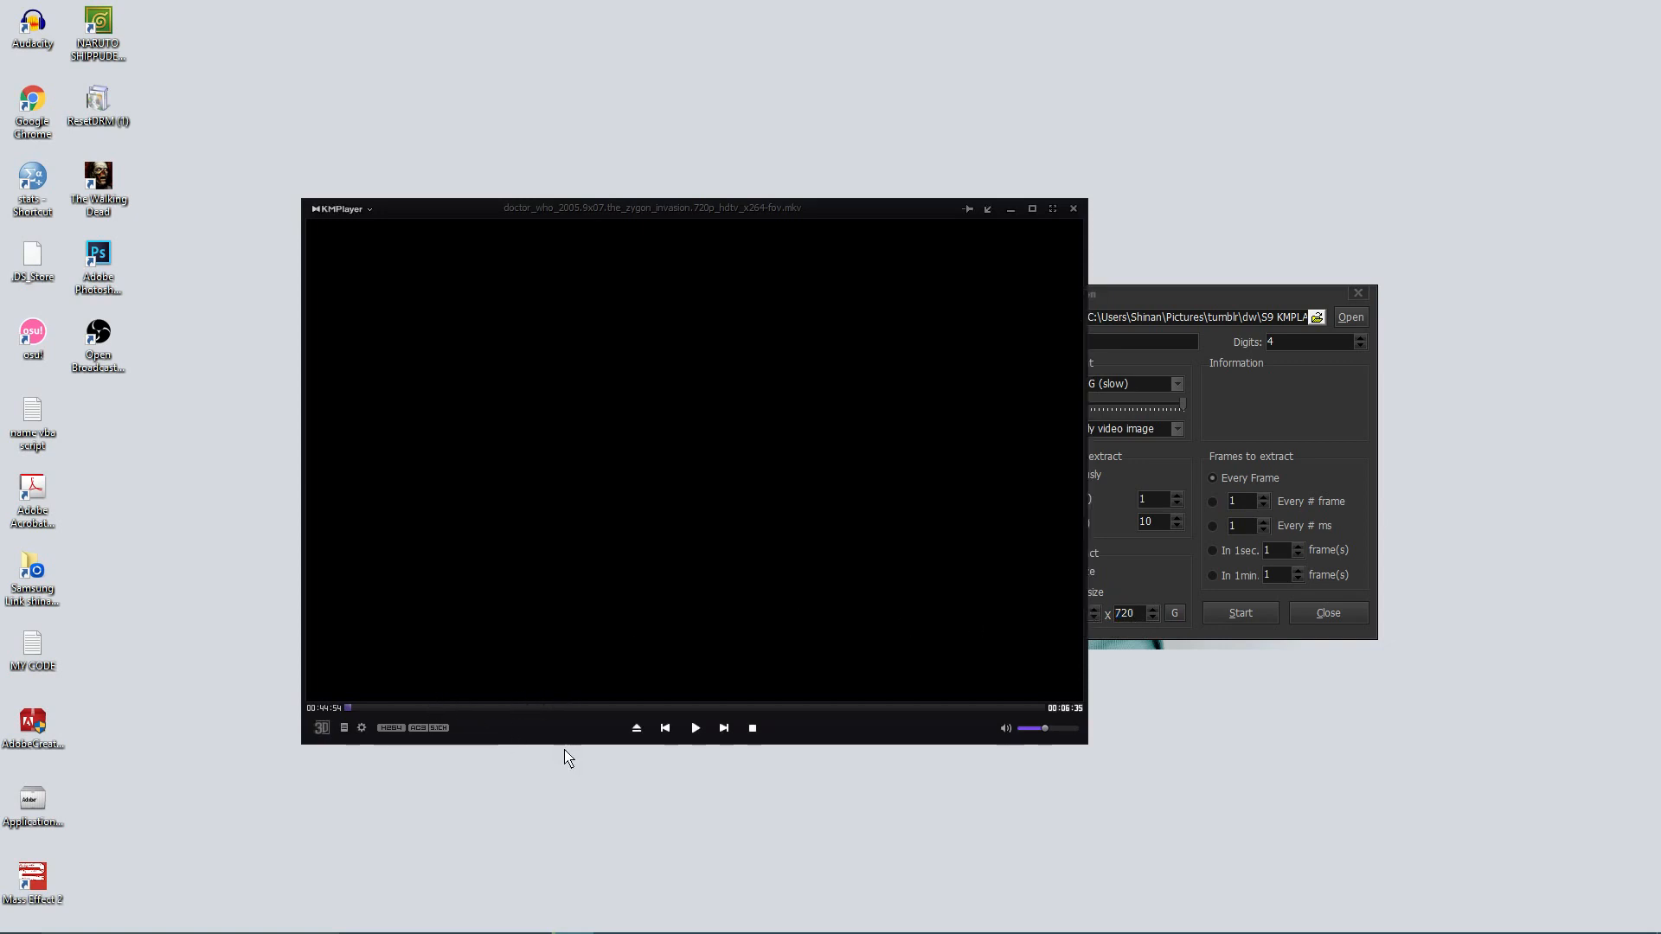
click(1333, 448)
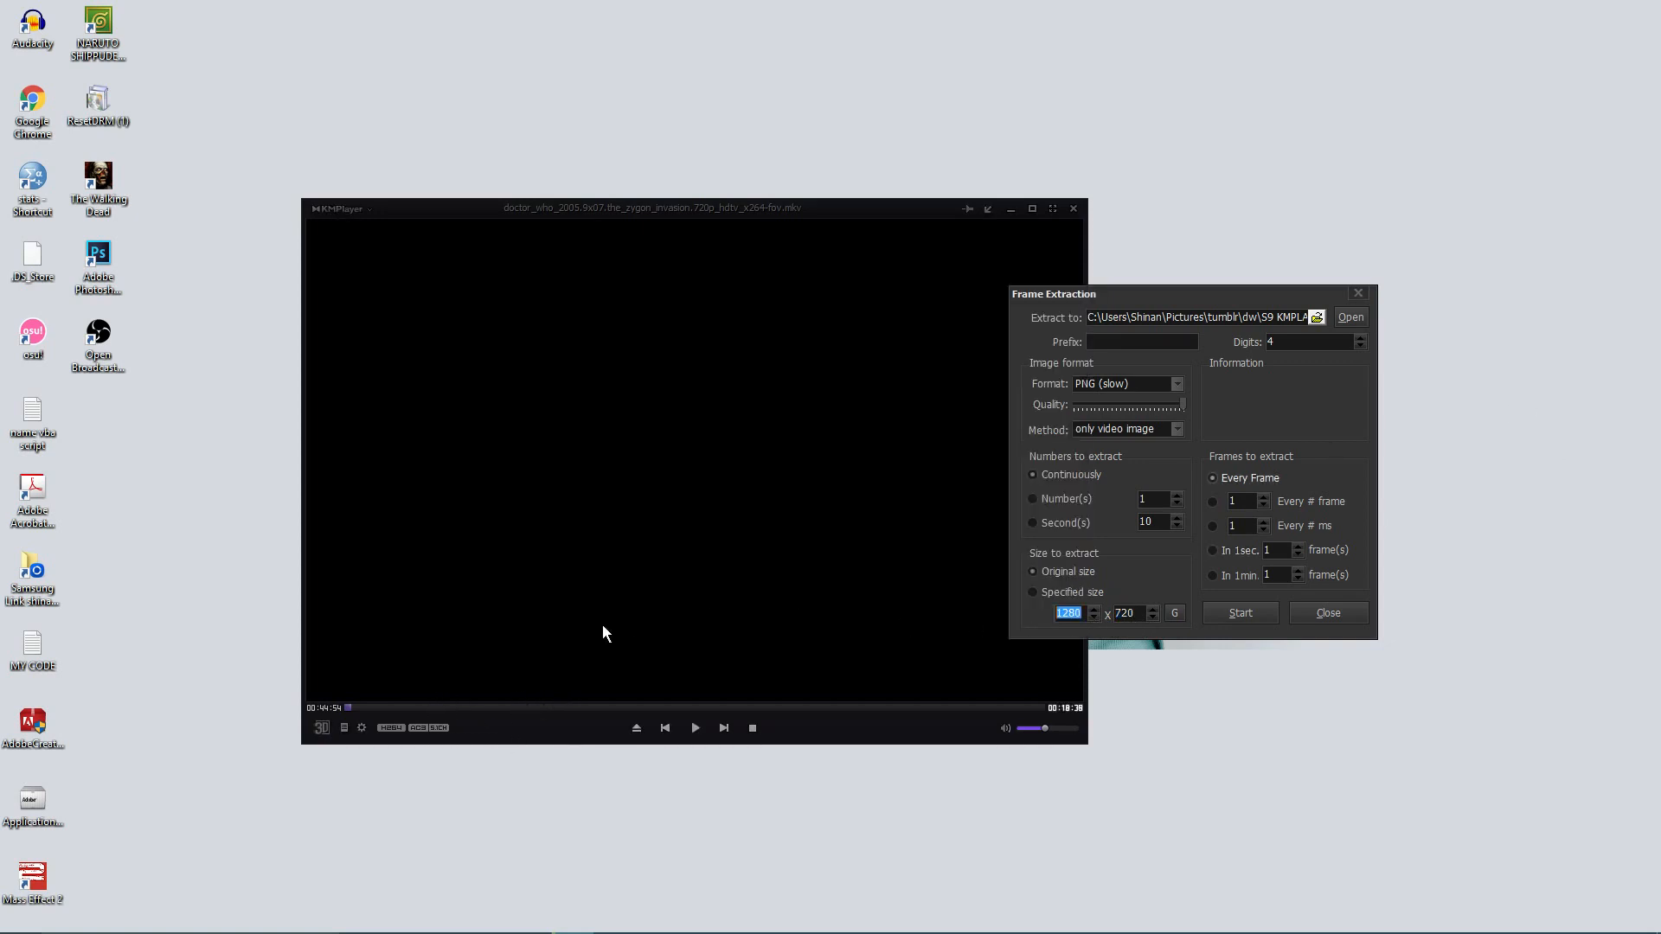
Jump to the playground scene in the episode, extract its frames while it plays, and stop both the extraction and the playback
click(461, 708)
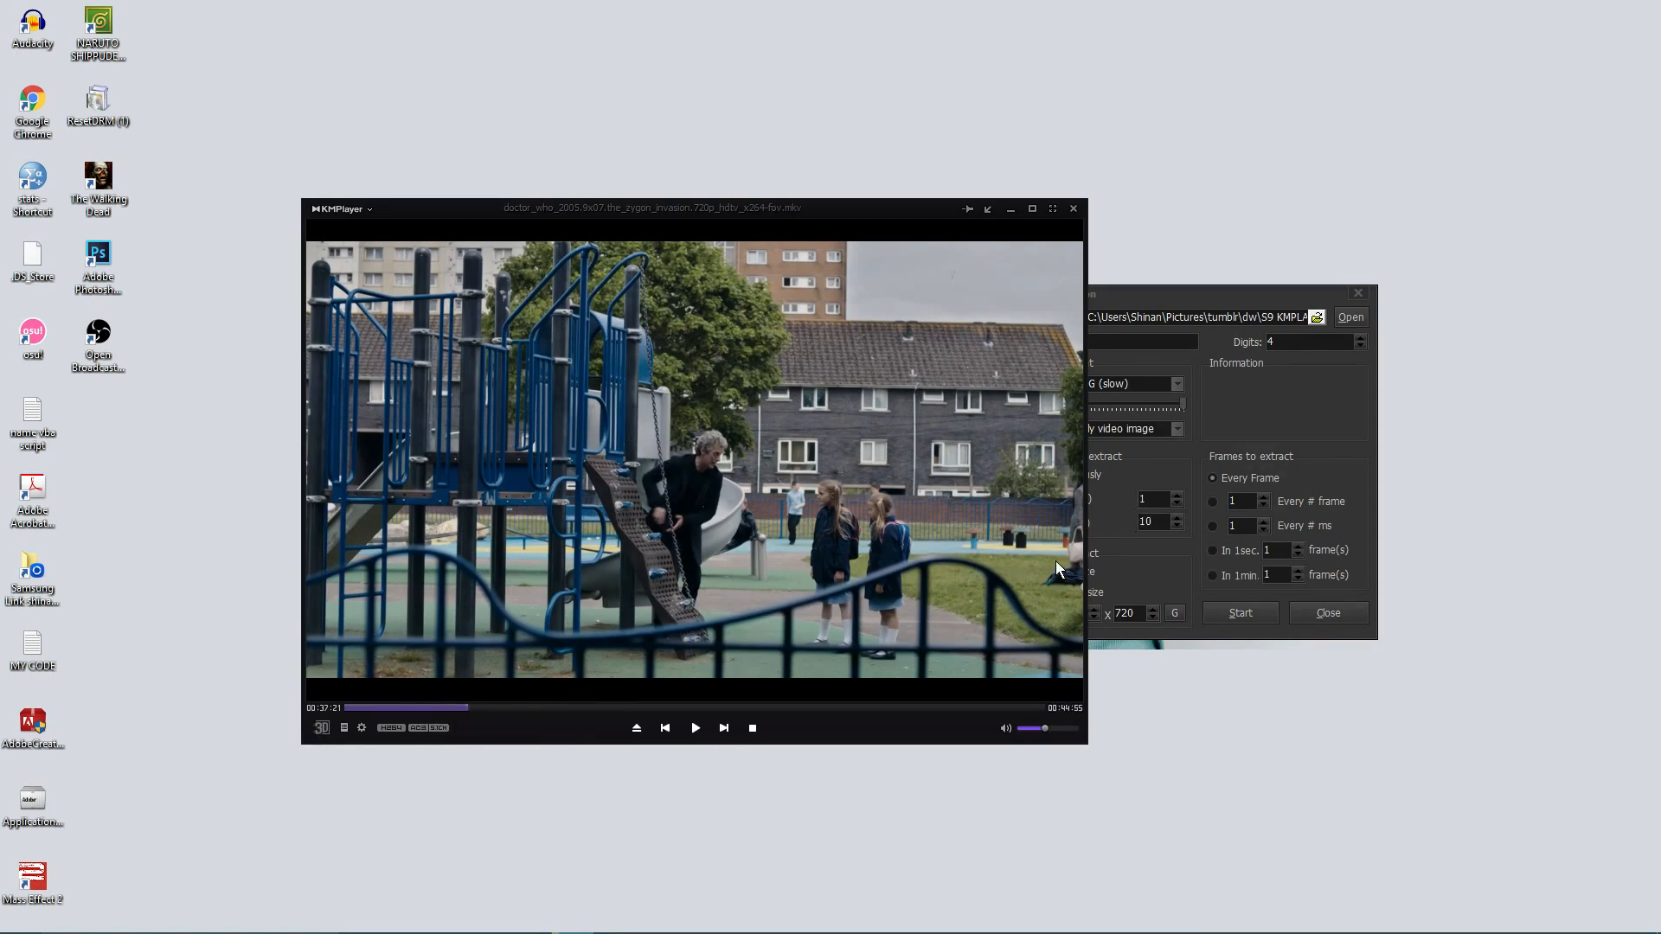
drag(1240, 294, 1282, 294)
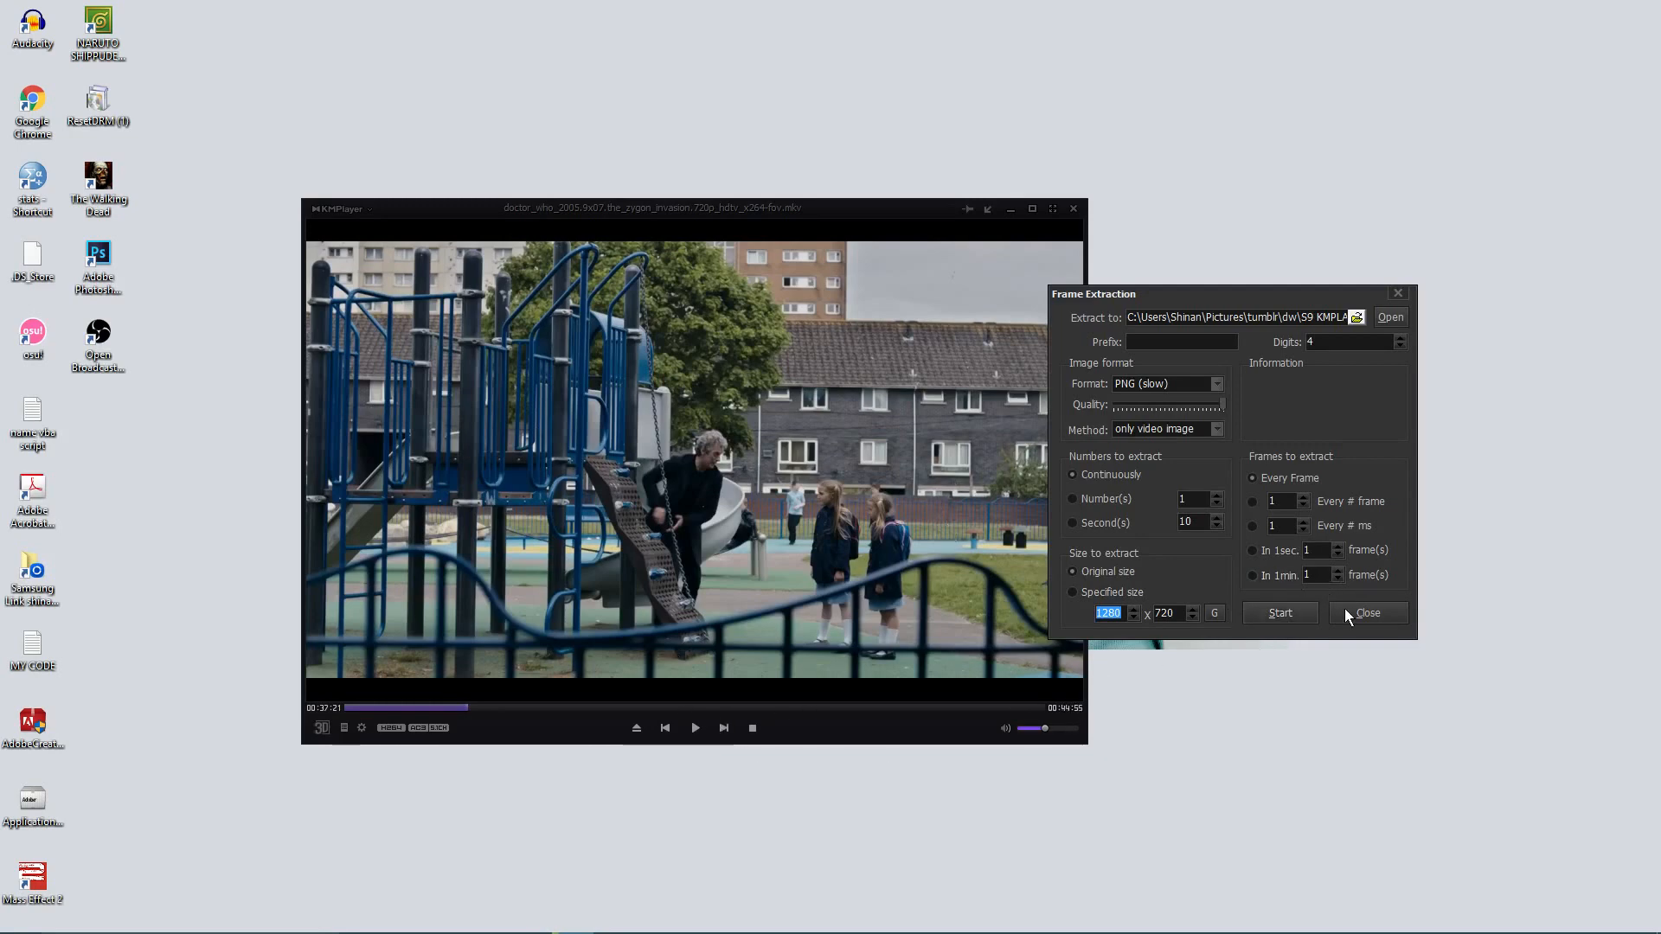
click(694, 730)
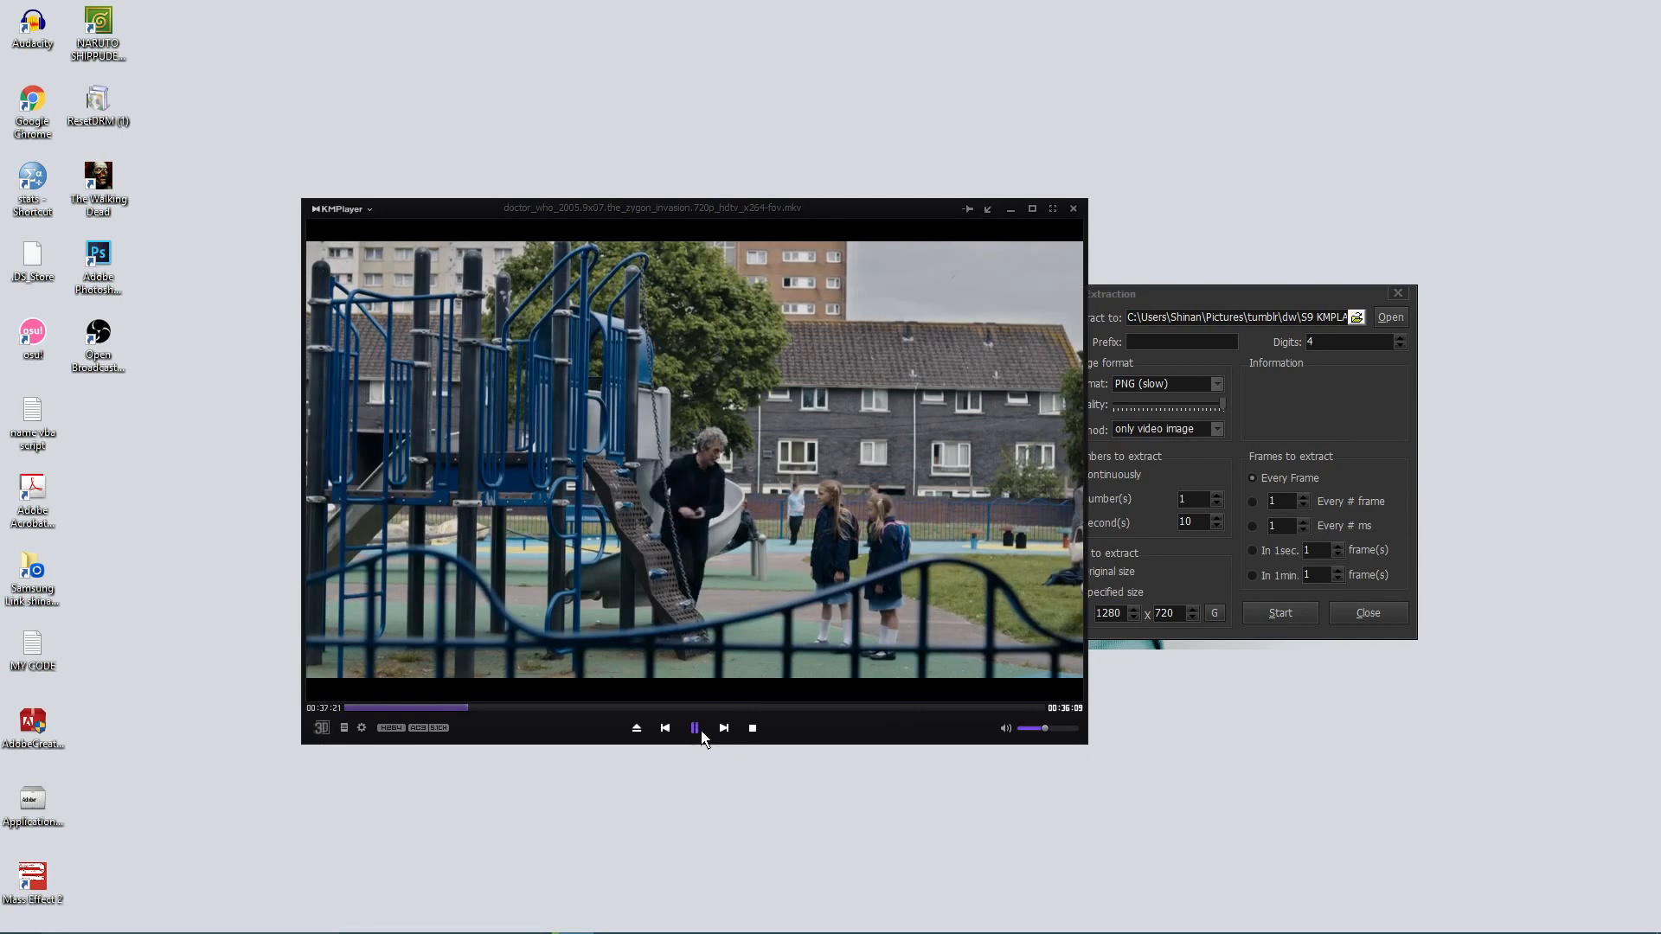
click(1277, 617)
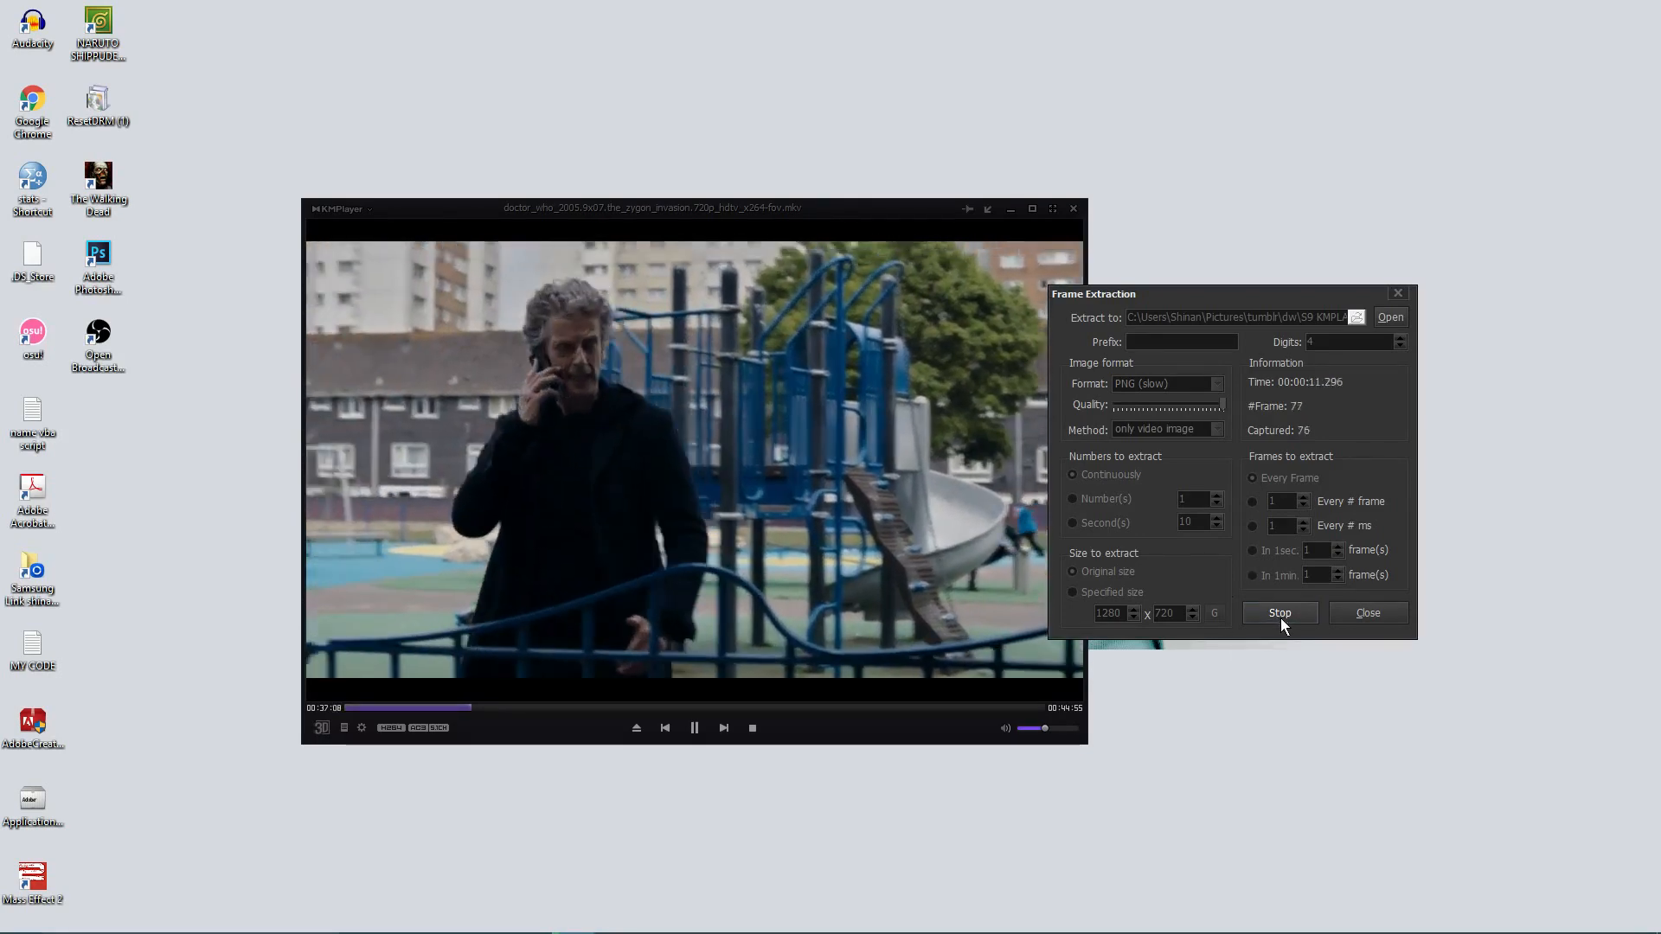
click(1280, 616)
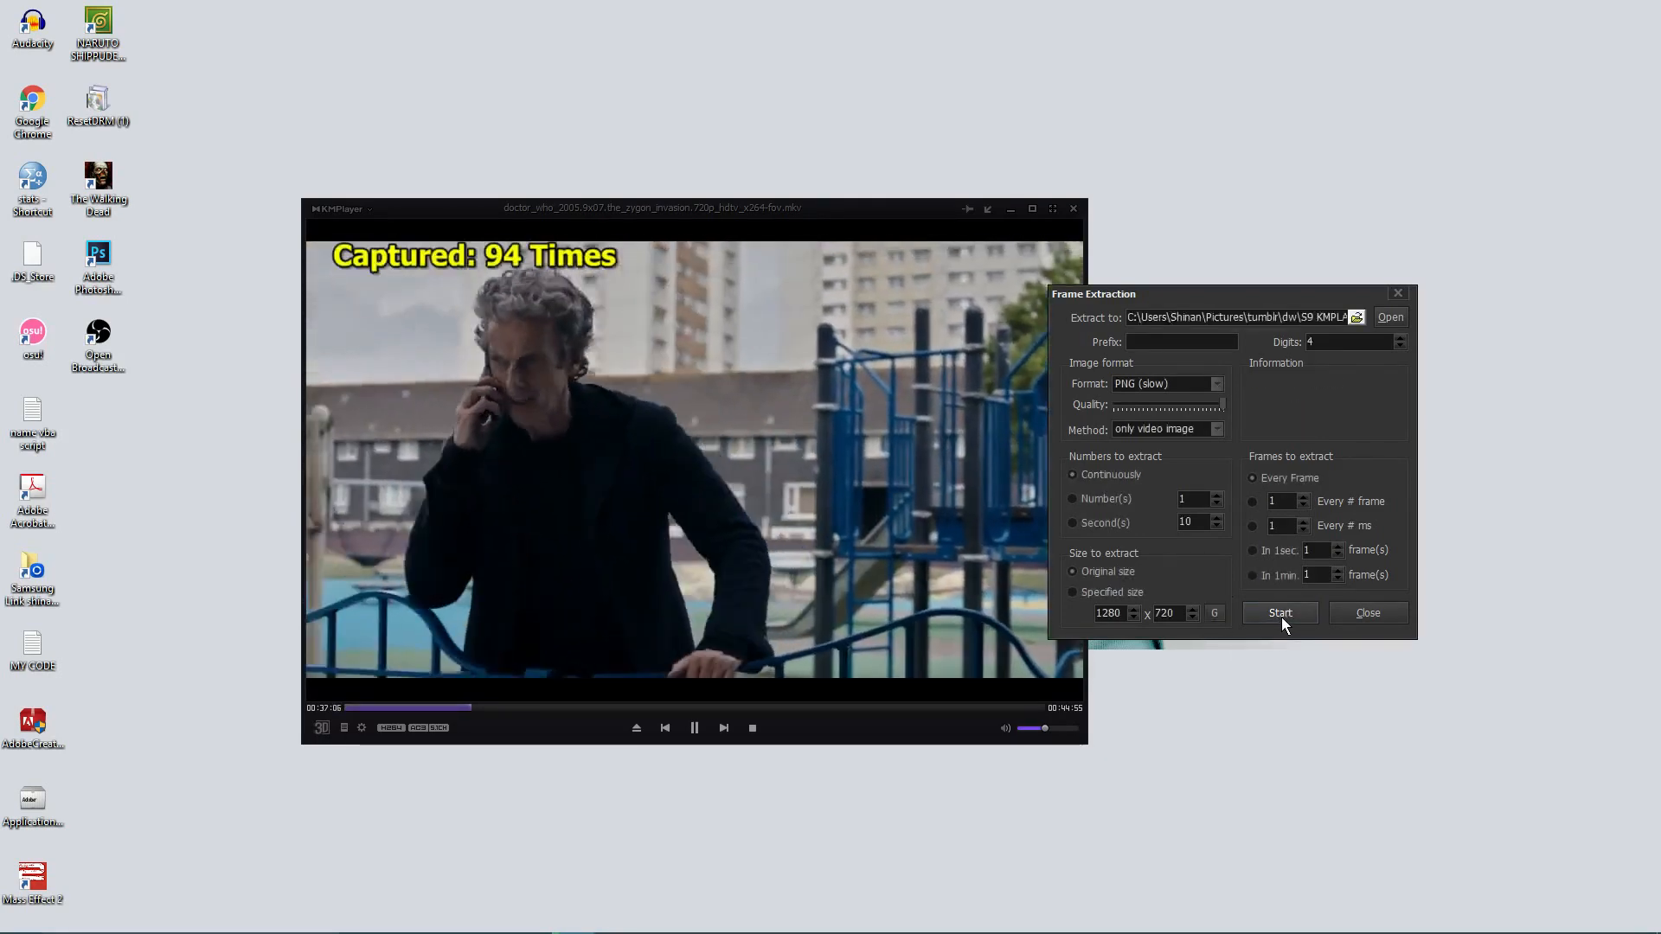
click(699, 728)
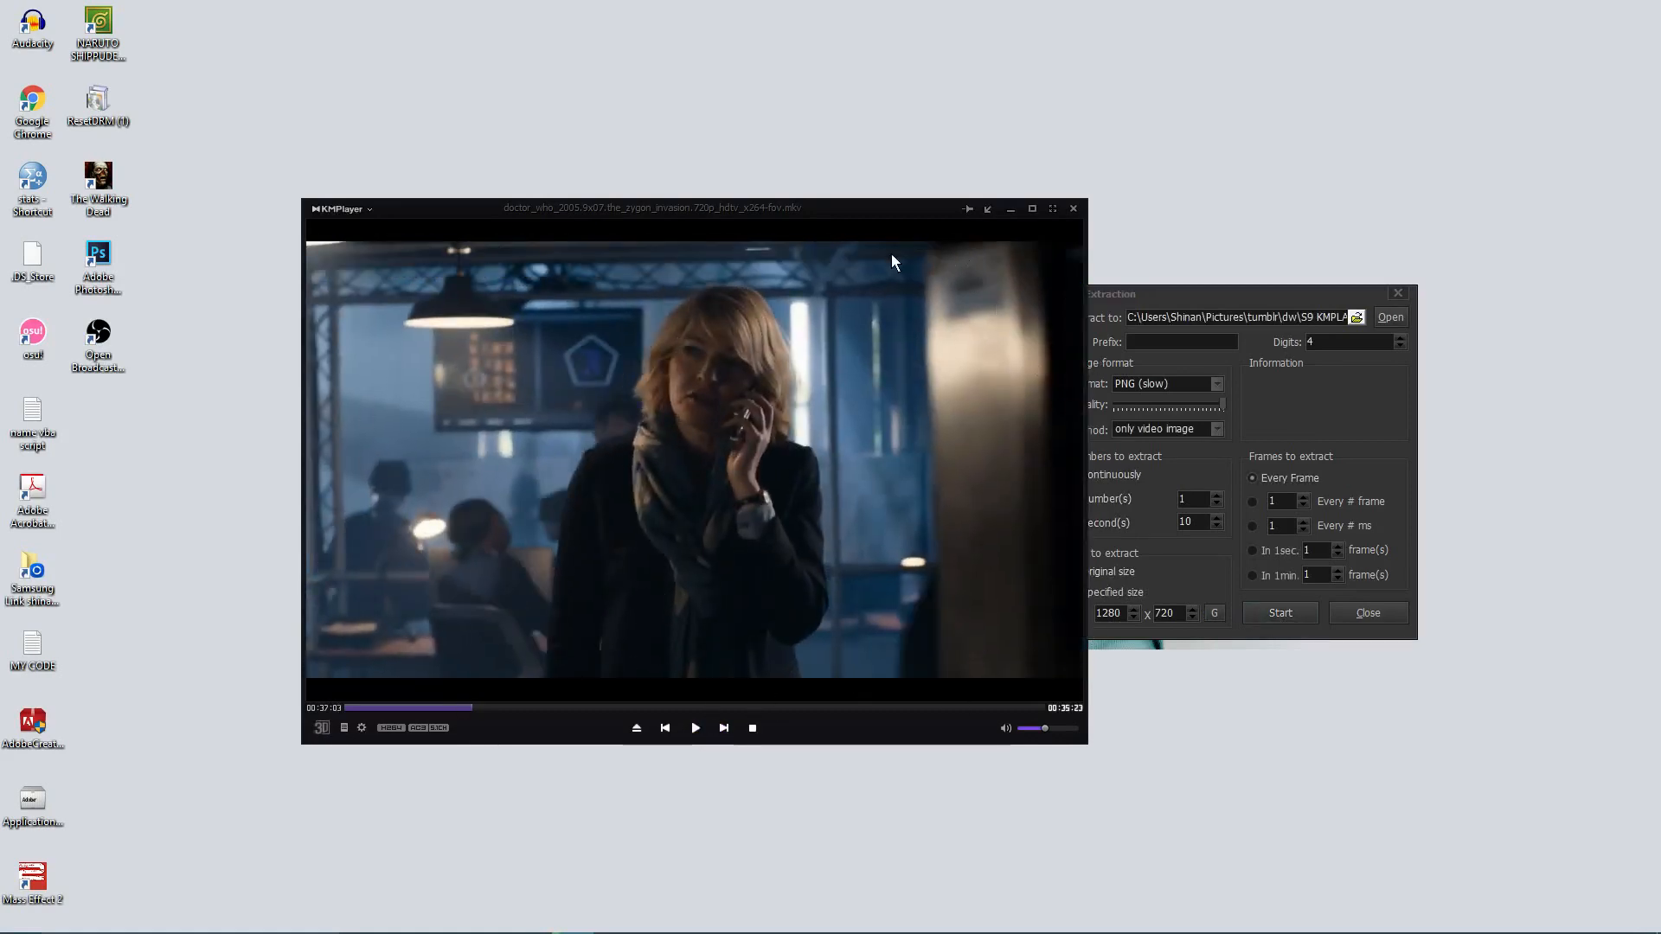
Bring up folder 1 in File Explorer and look through the extracted frame images
drag(849, 247, 864, 214)
mouse_move(456, 923)
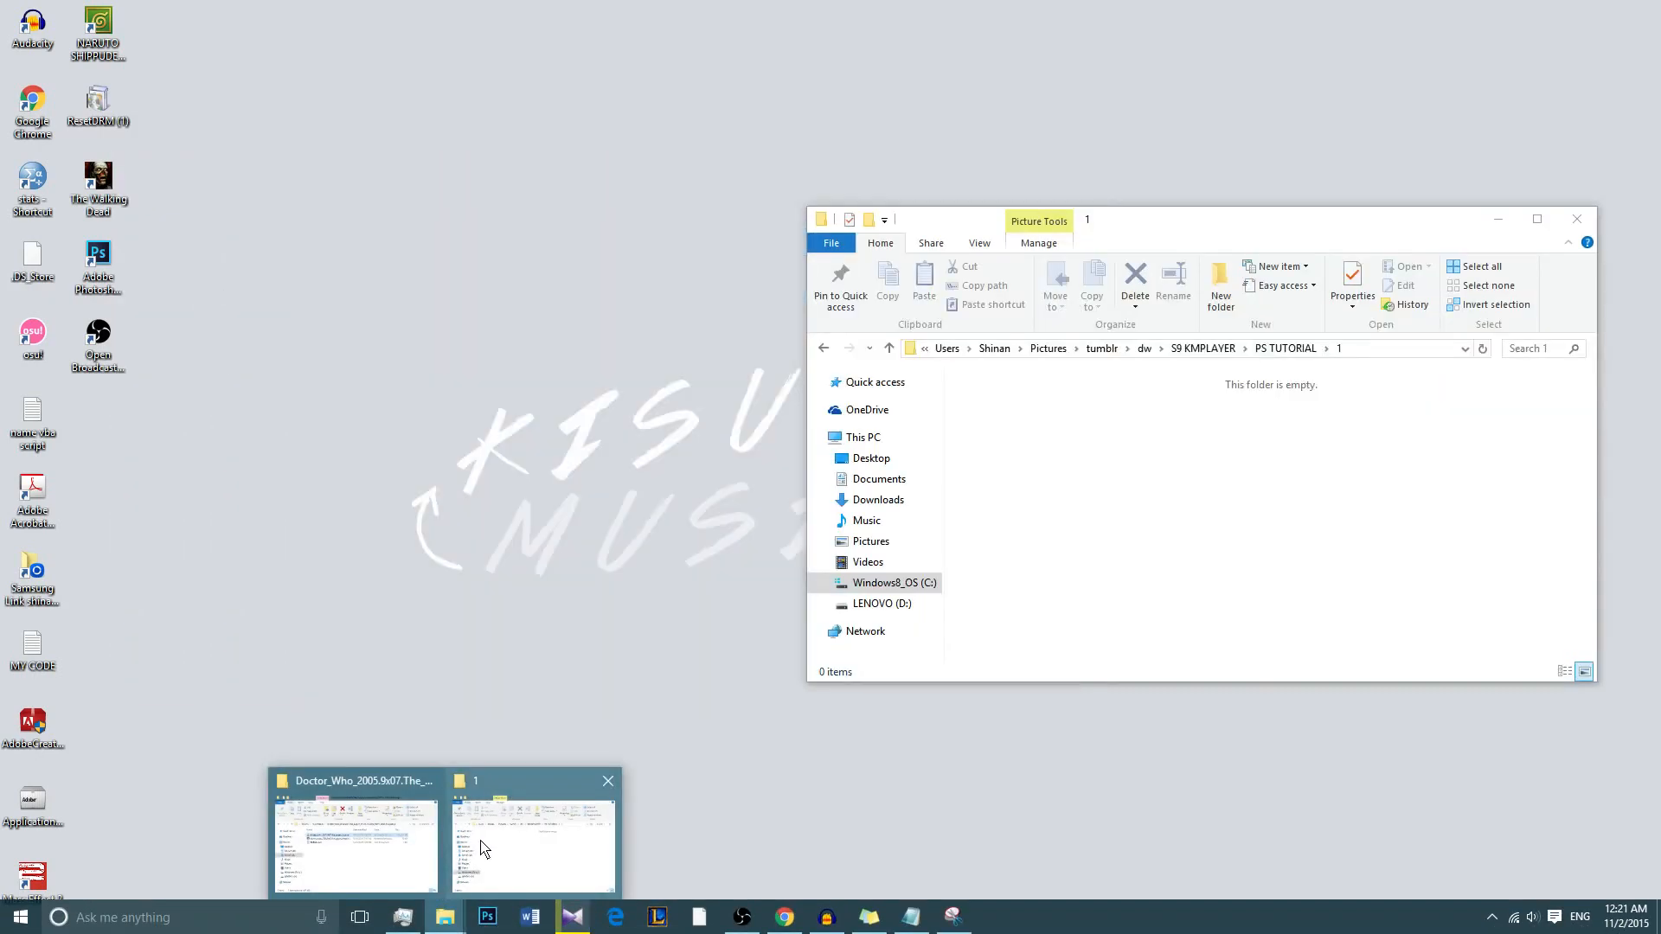
click(484, 848)
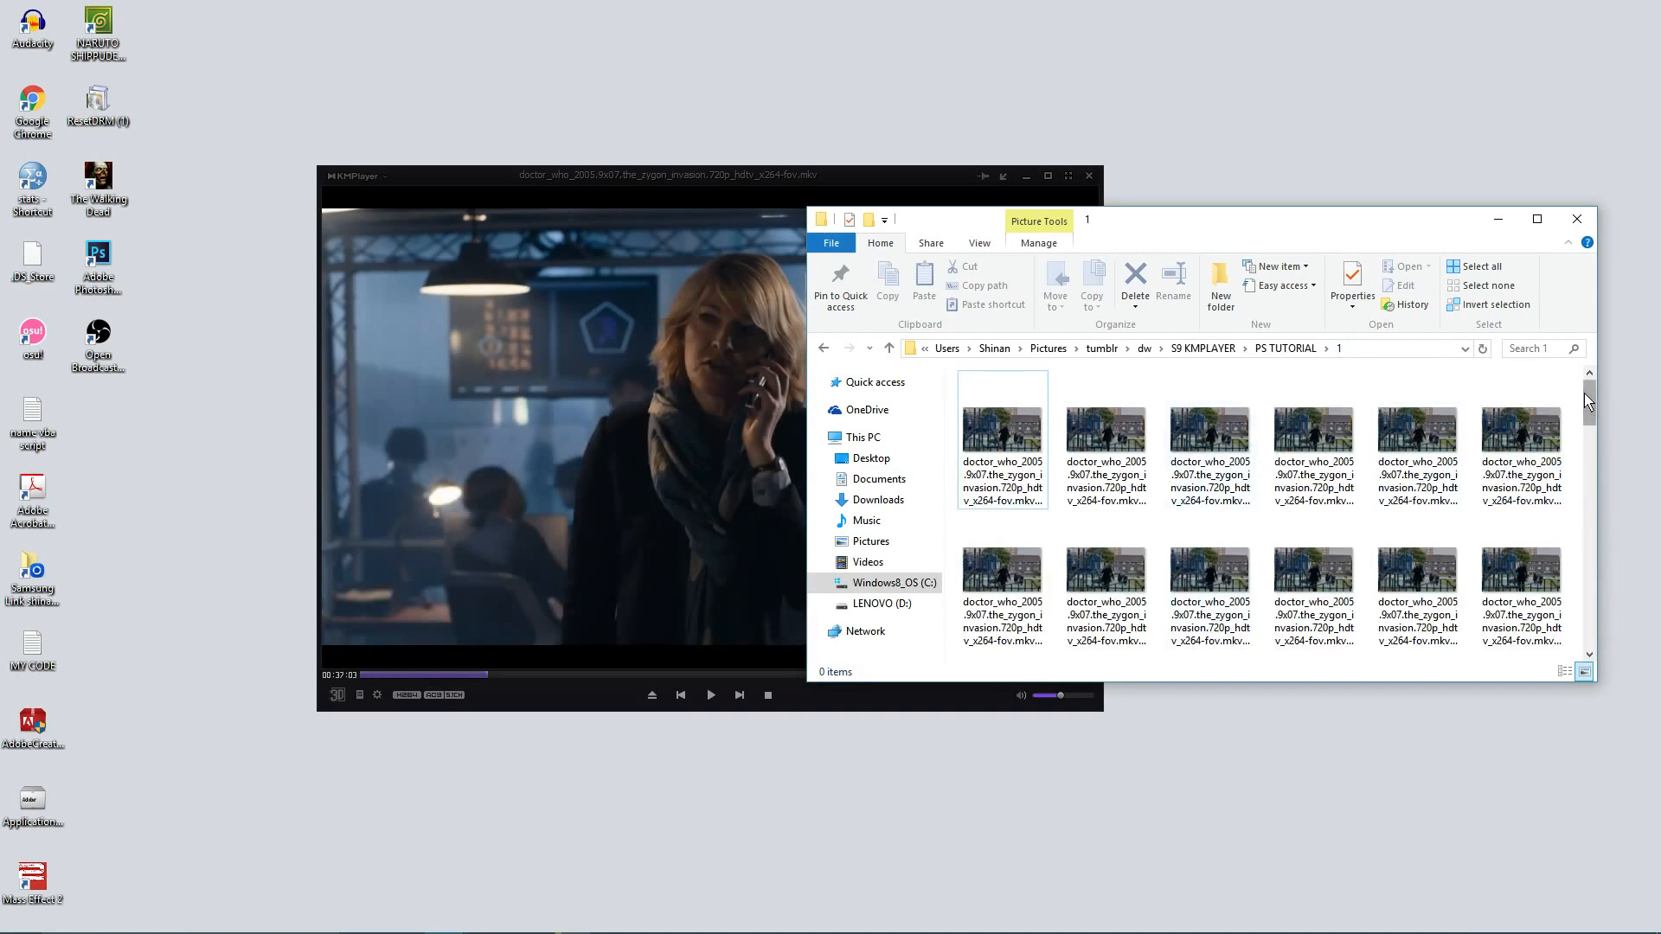
scroll(1435, 623, down, 12)
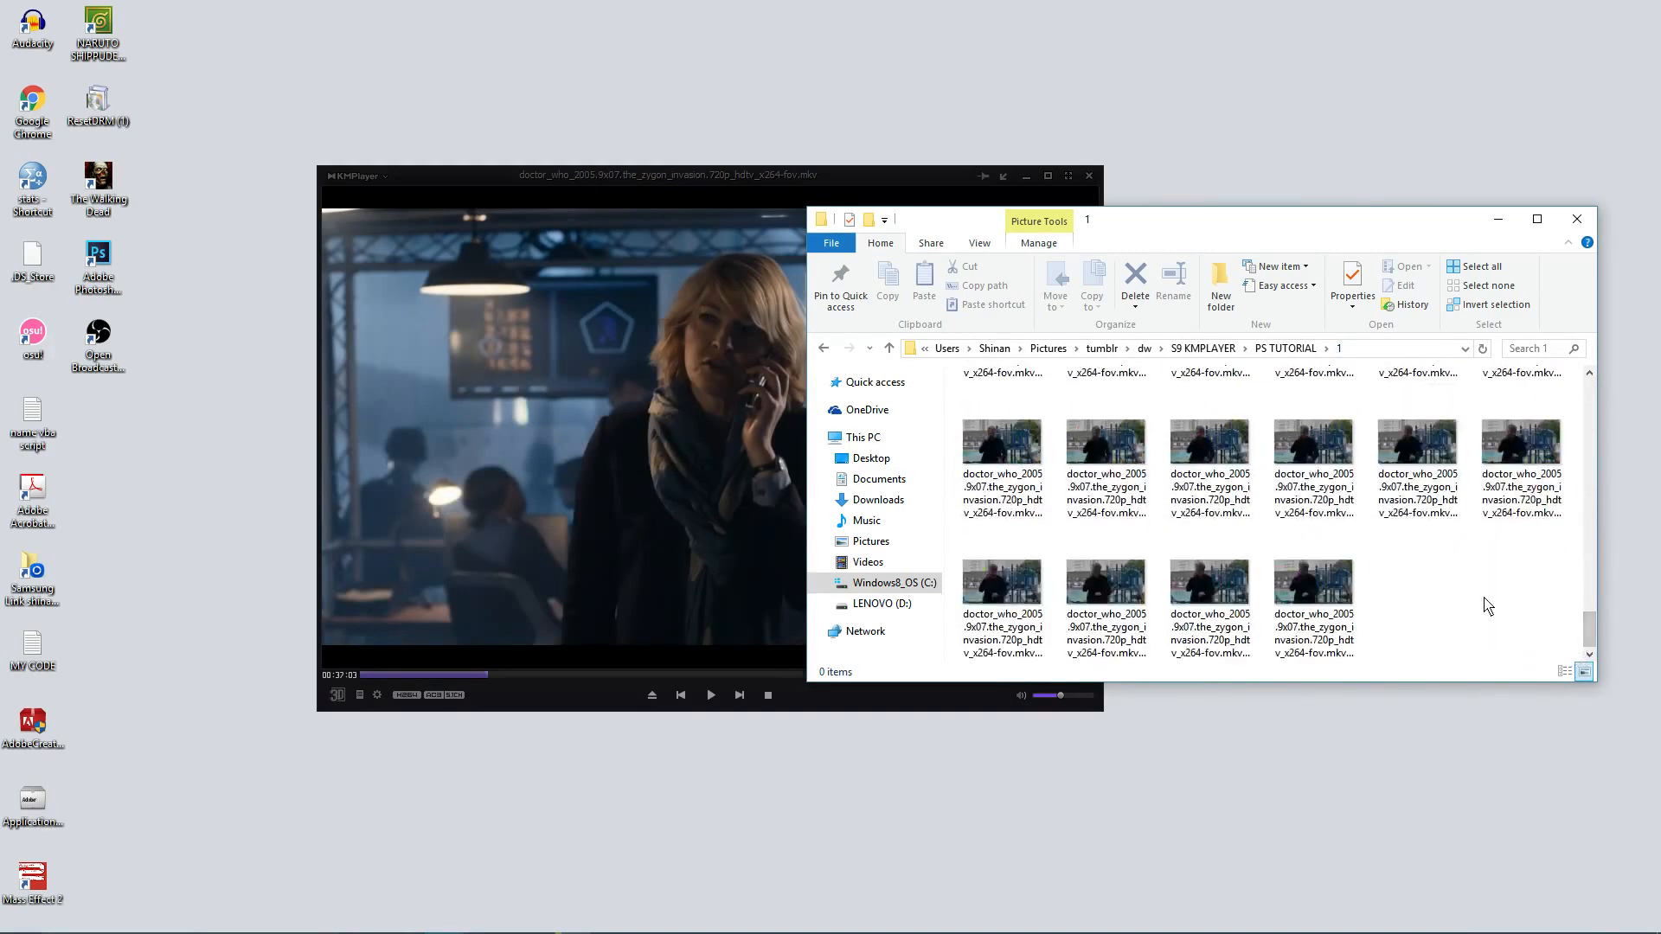
mouse_move(1590, 630)
mouse_down()
mouse_move(1596, 400)
mouse_move(1594, 631)
mouse_up()
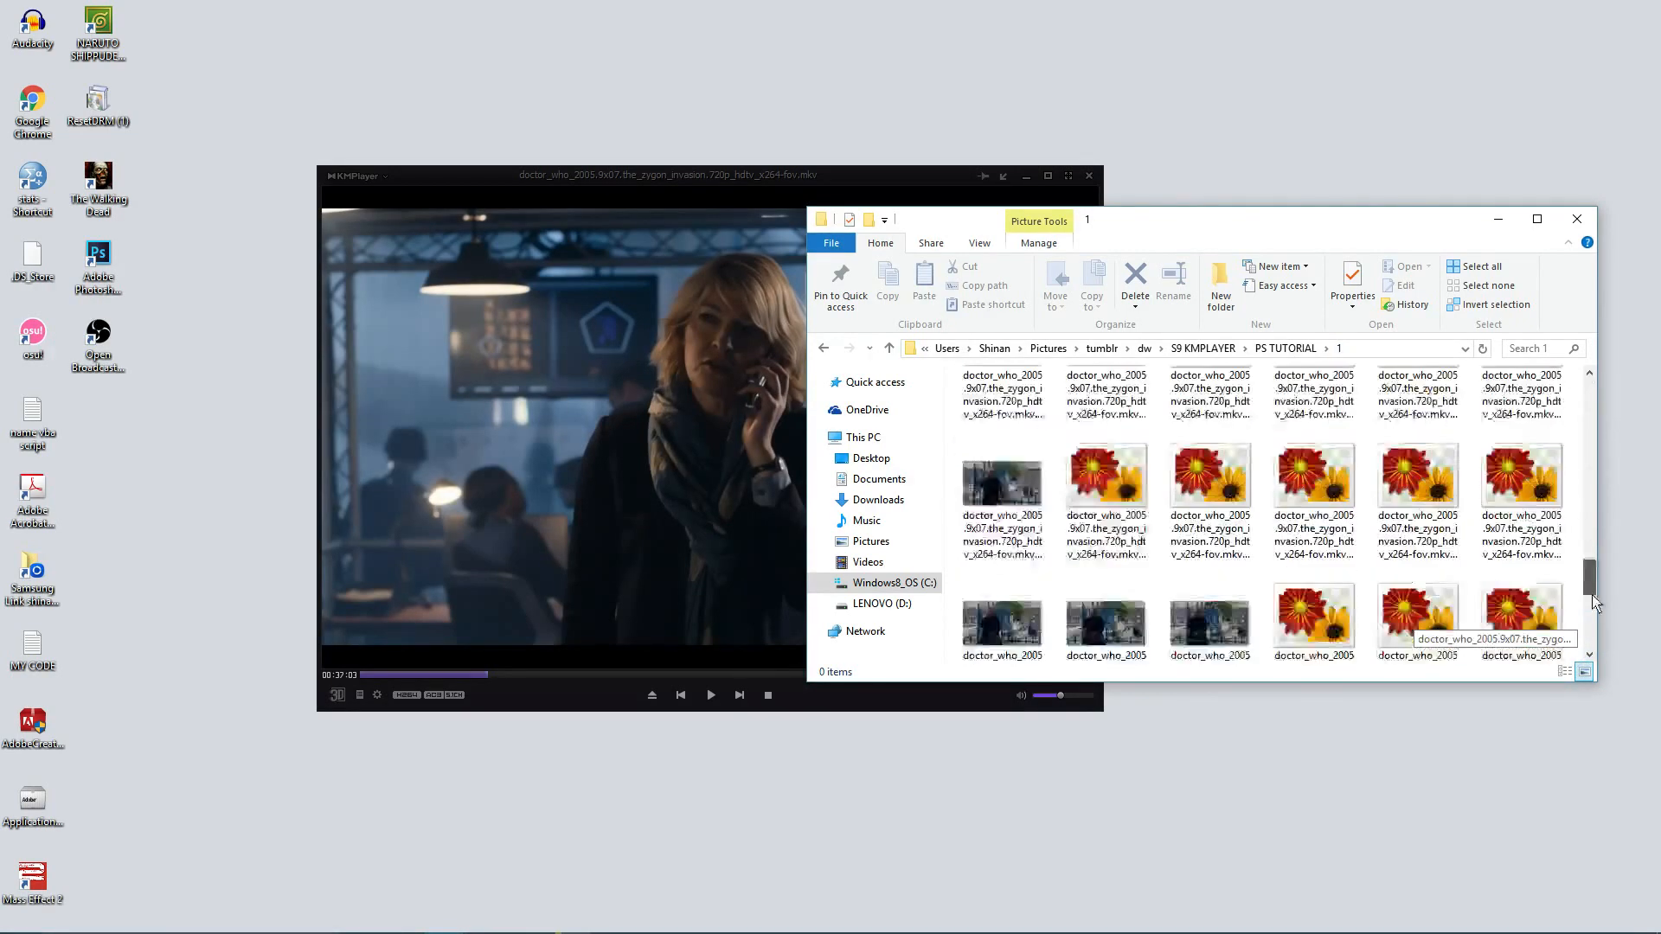
Launch Adobe Photoshop from the desktop as administrator
click(107, 268)
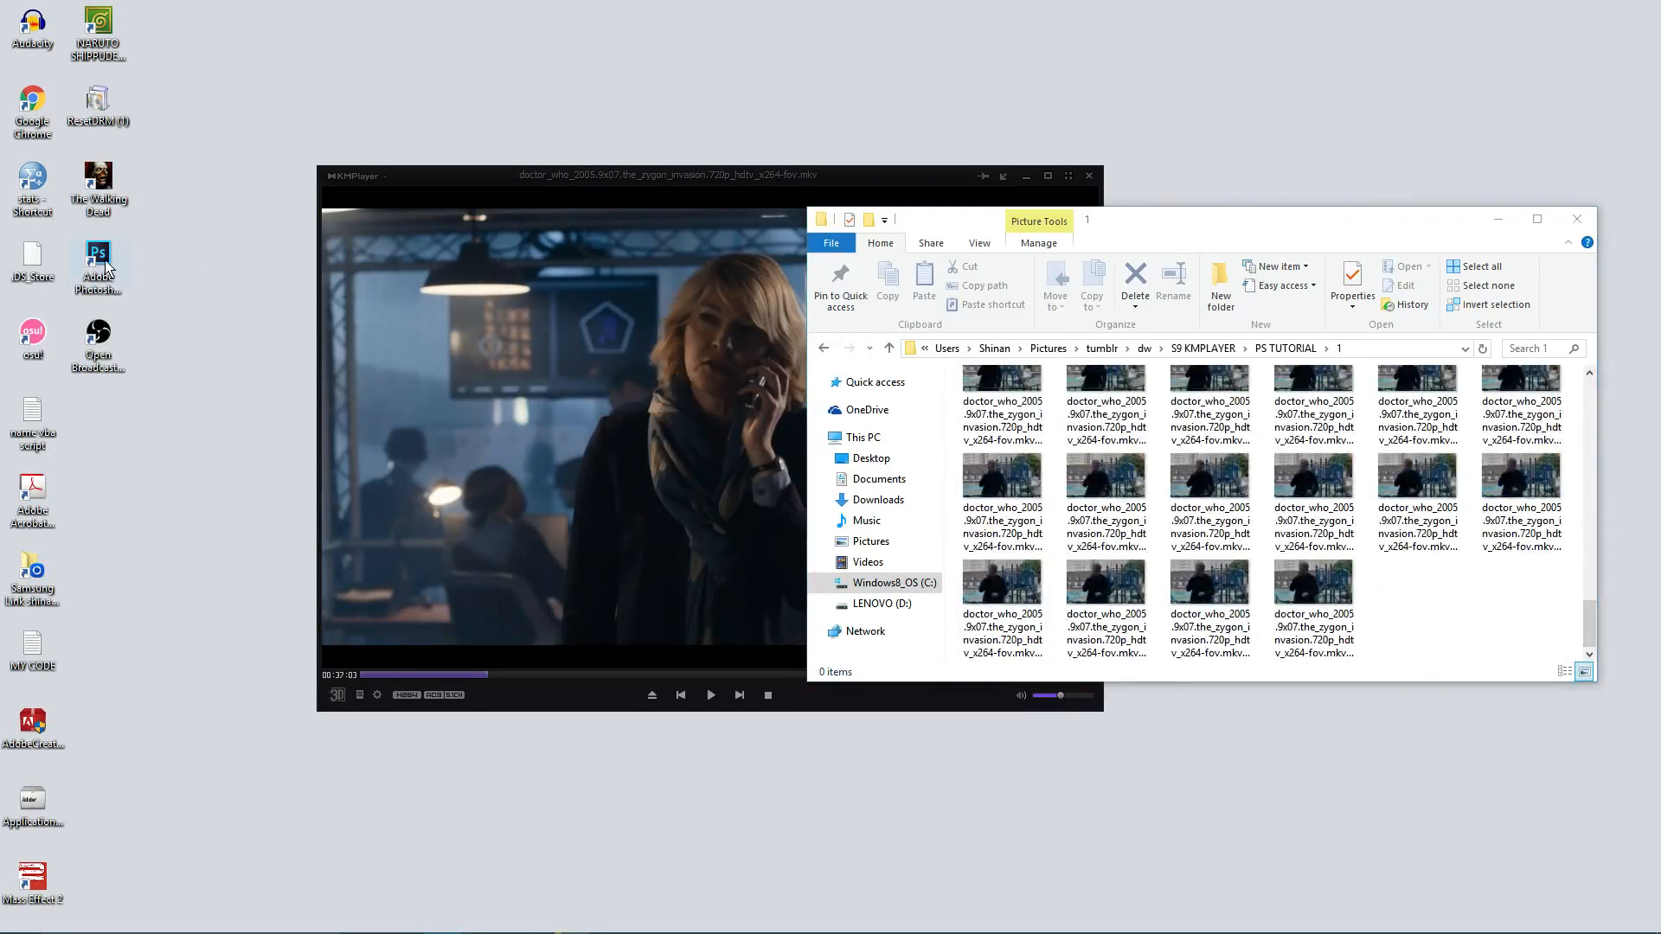
right_click(107, 268)
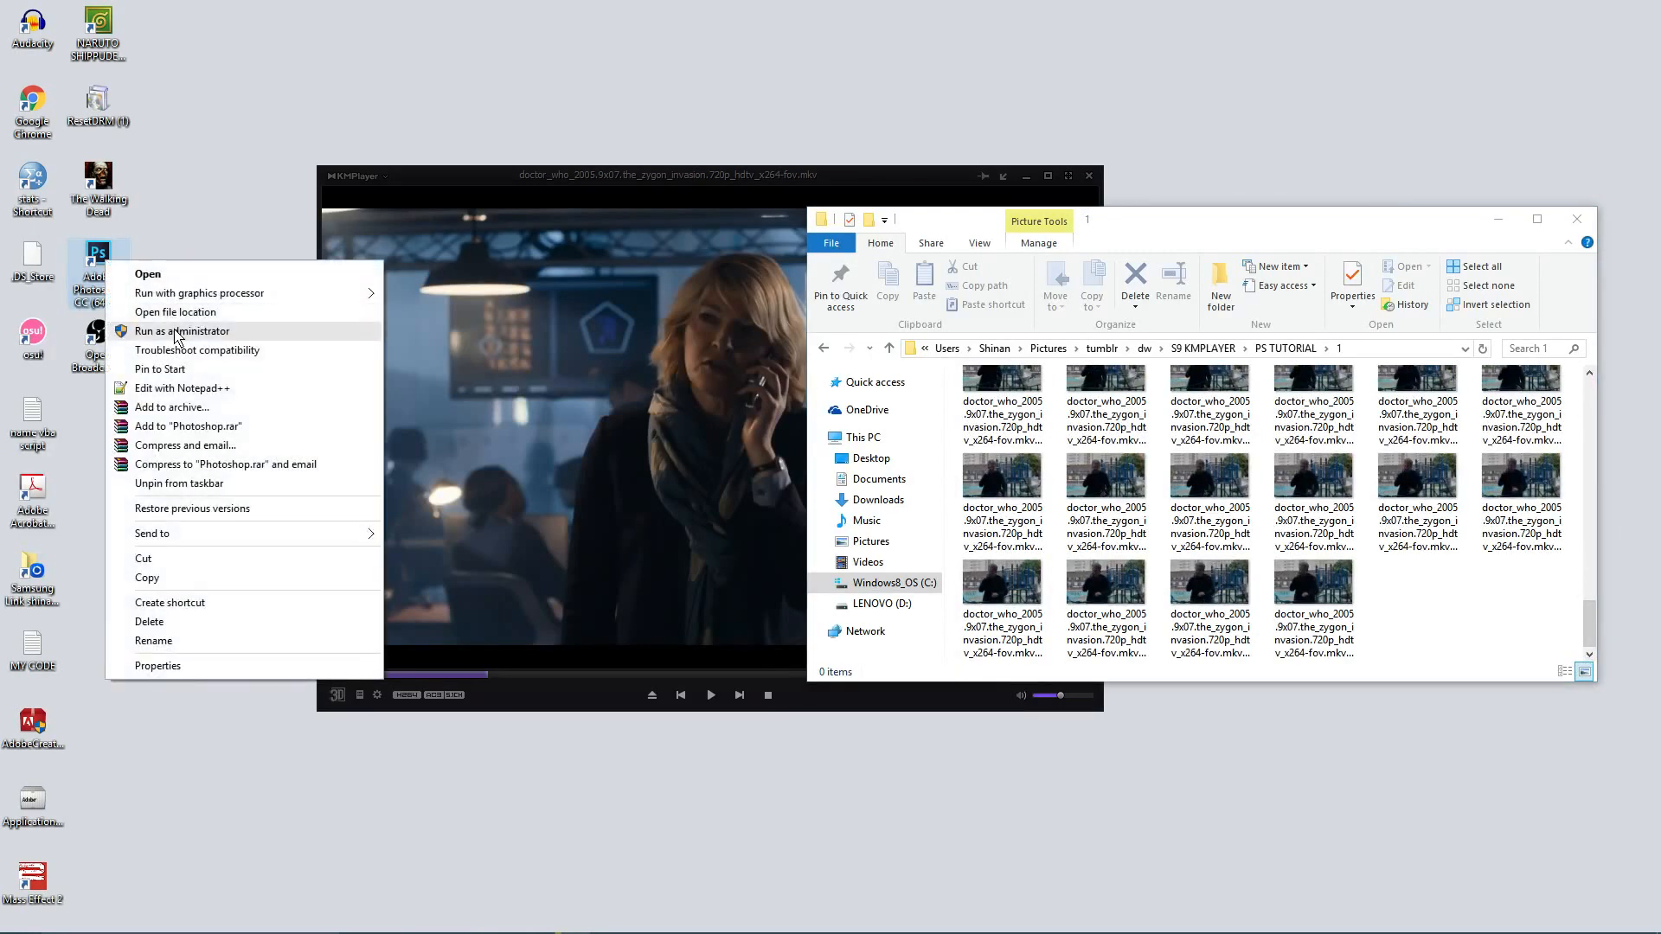
click(169, 327)
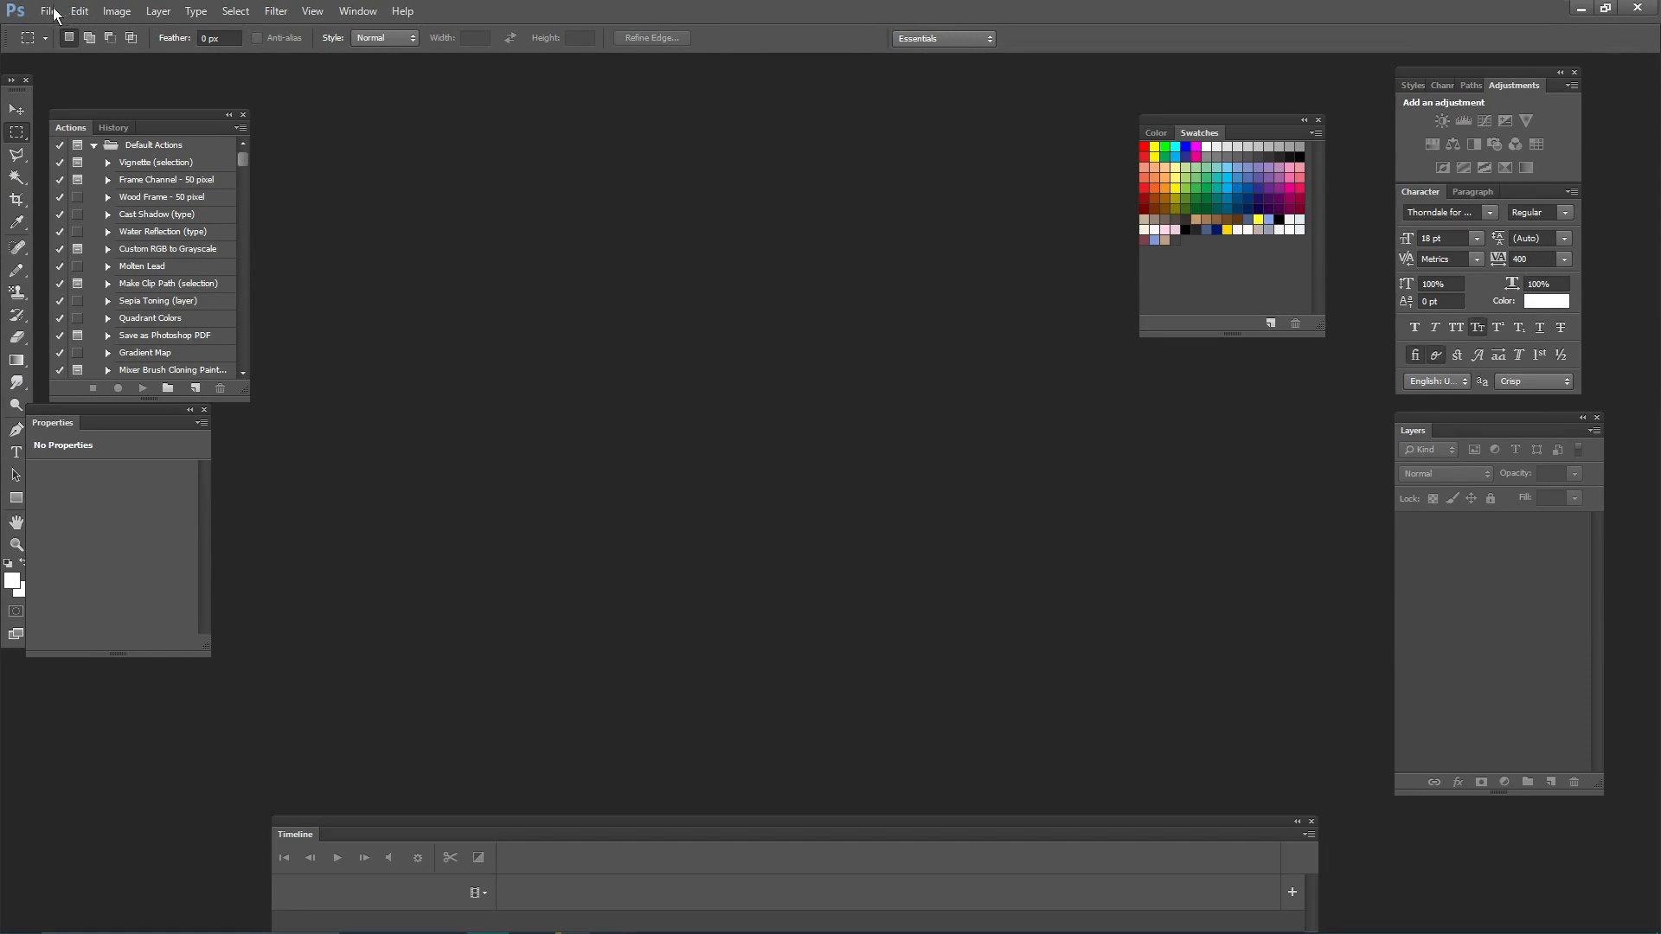
Start the Load Multiple DICOM Files script and browse to the Pictures folder inside the user's home folder
click(48, 12)
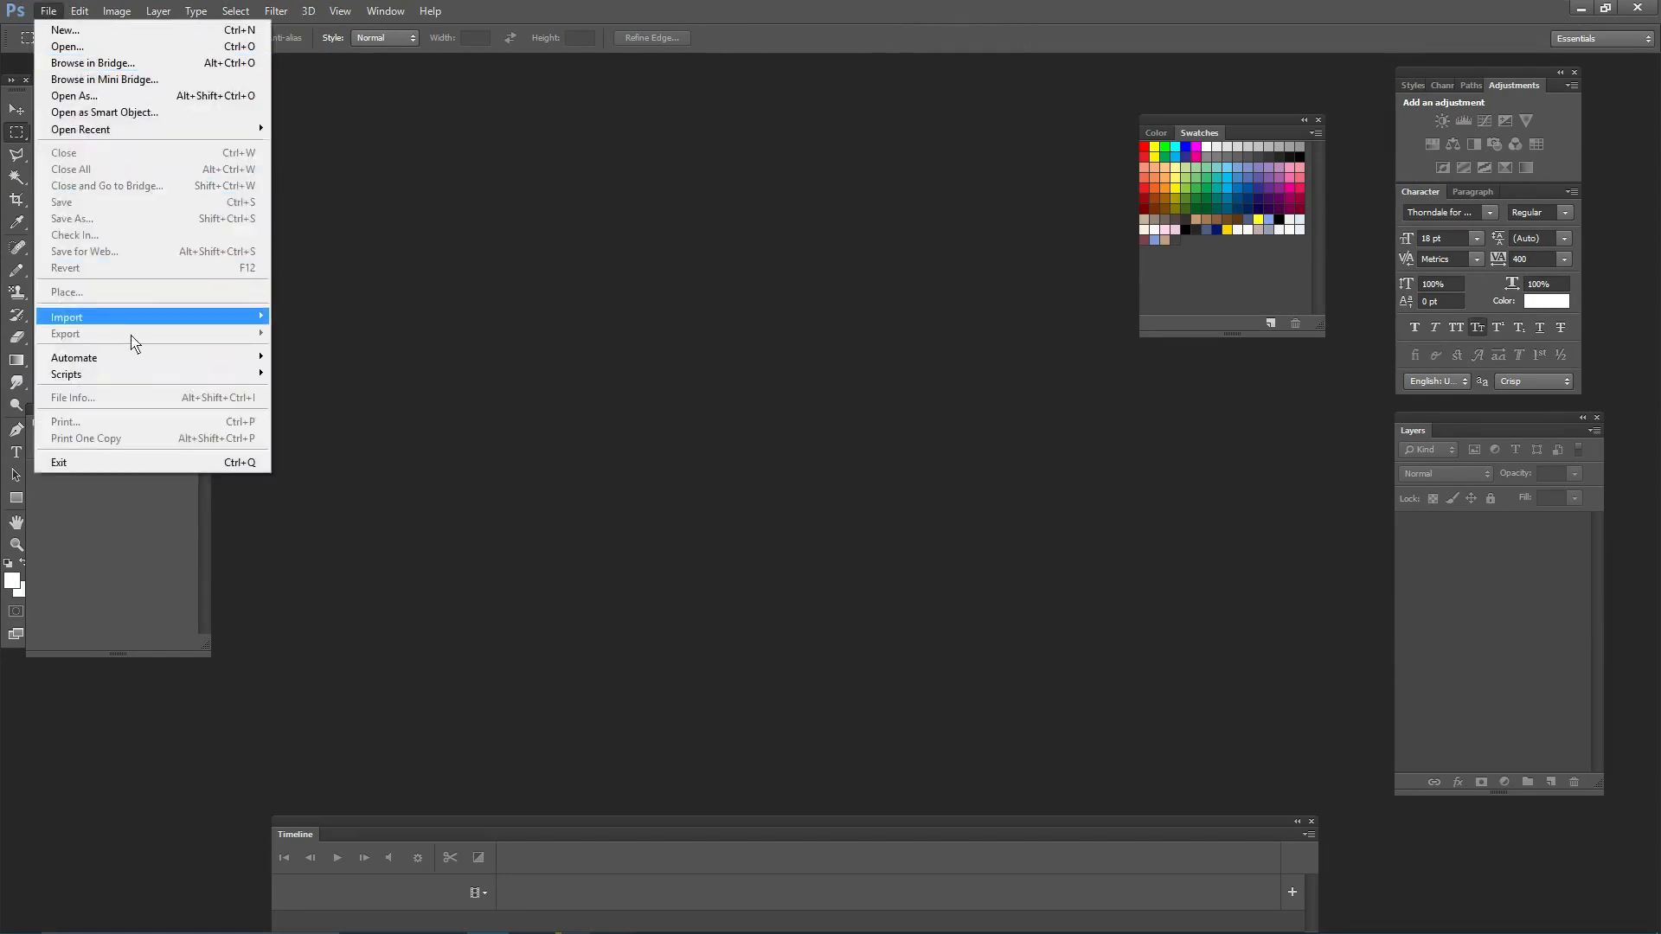
mouse_move(144, 381)
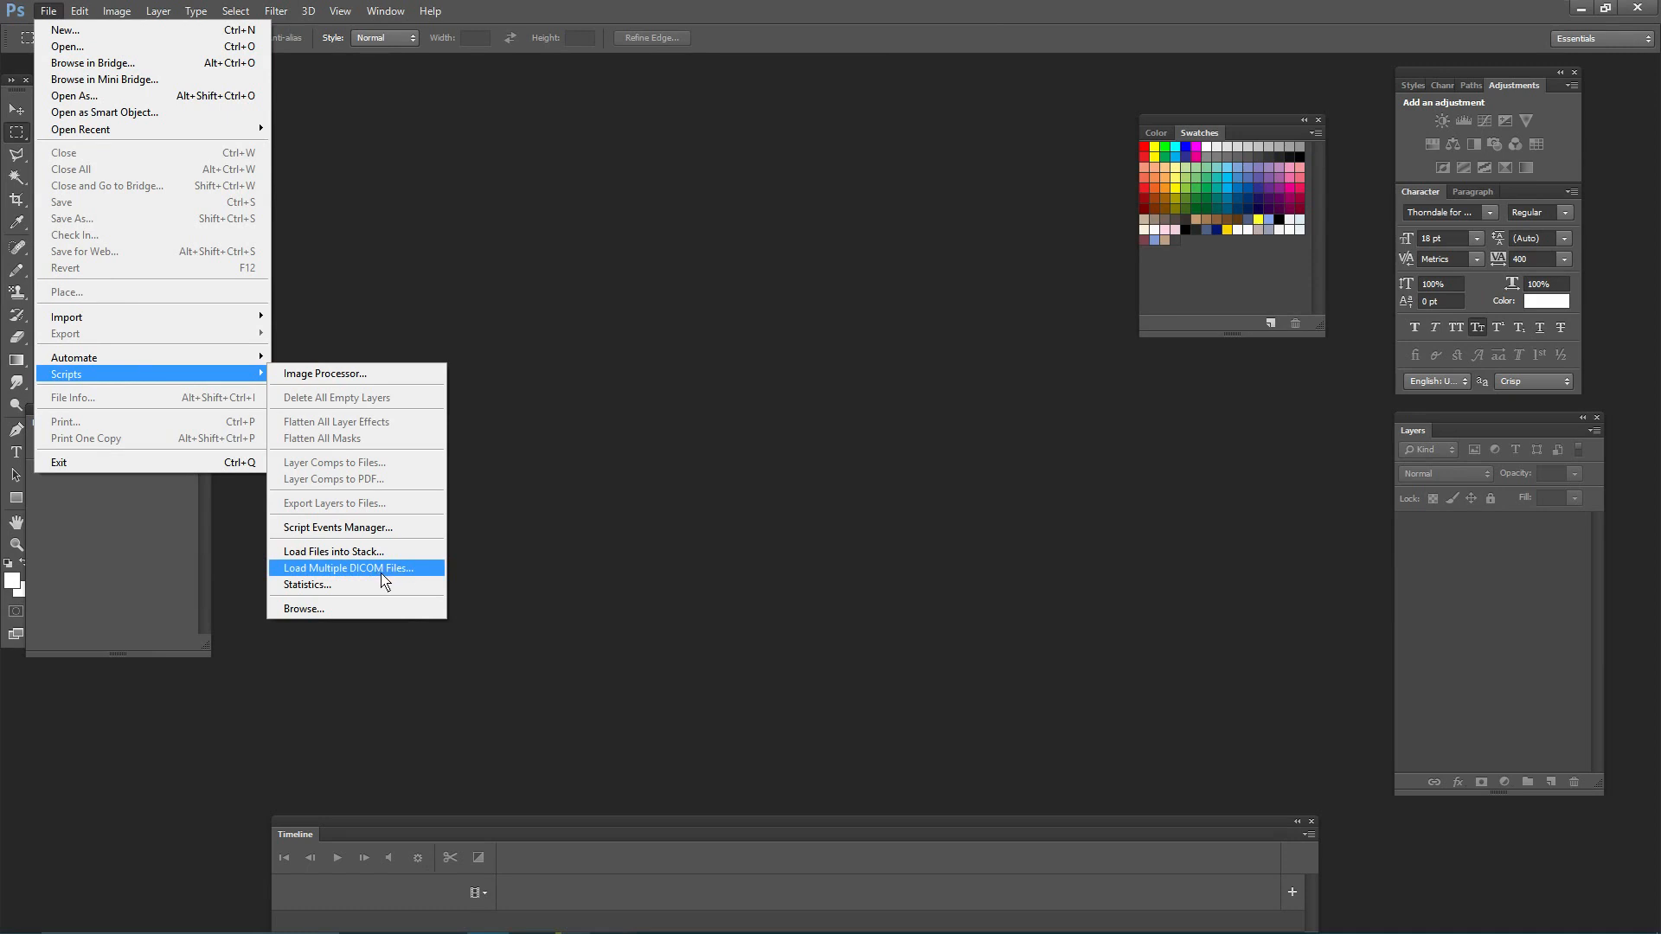
click(380, 573)
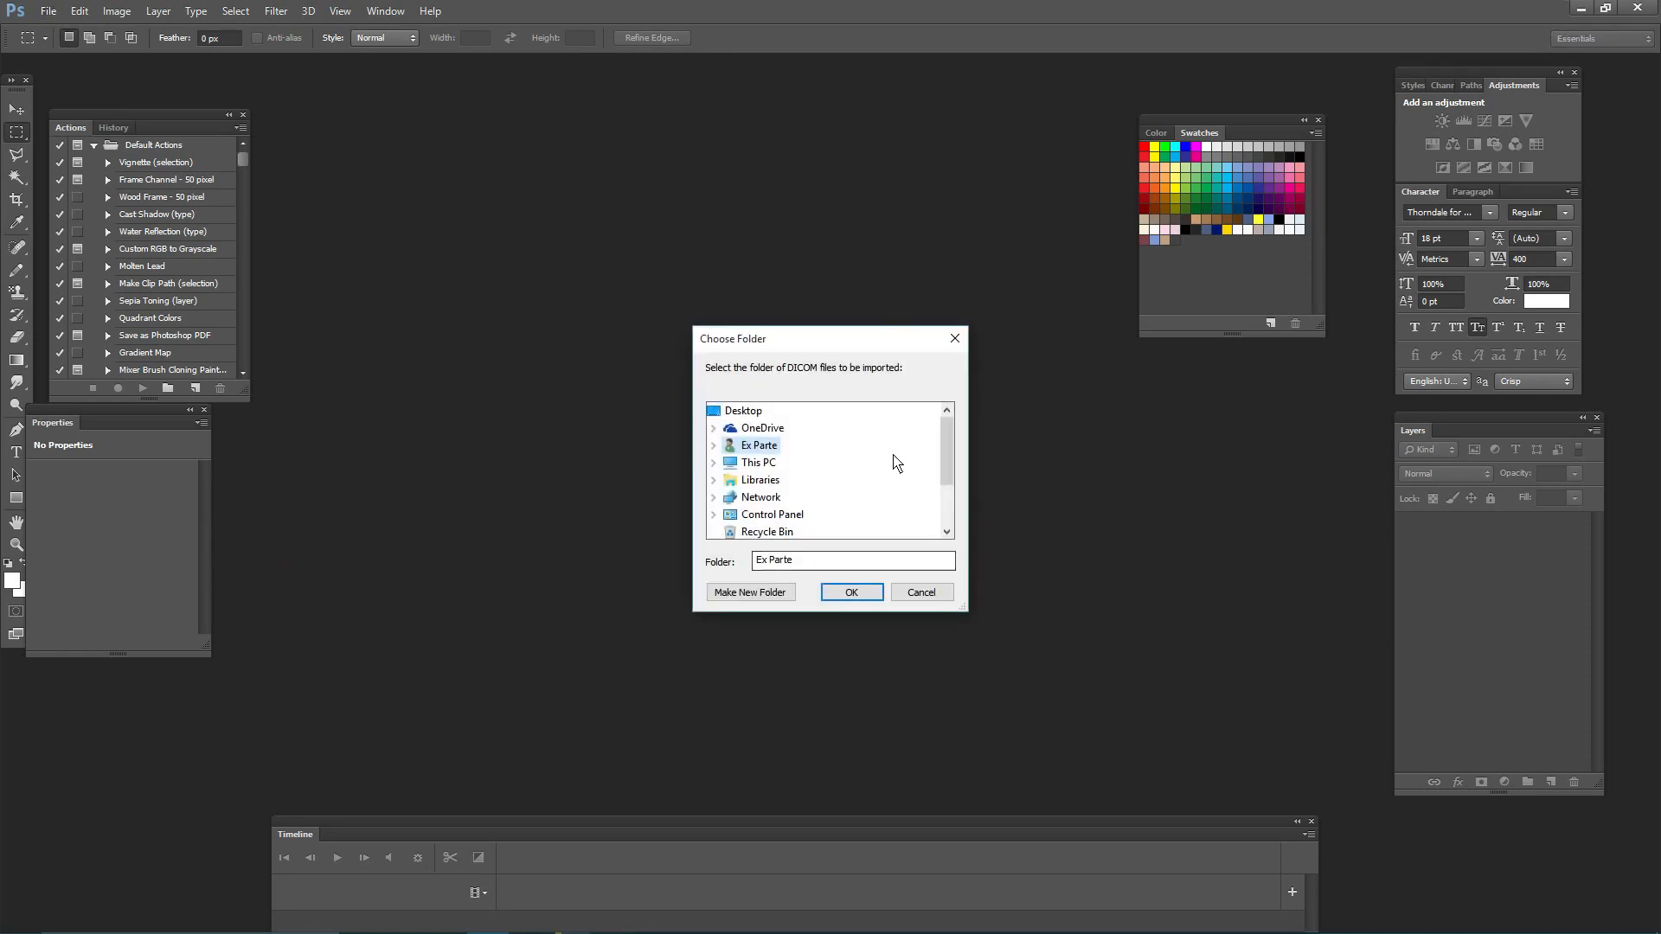
mouse_move(946, 443)
mouse_down()
mouse_move(945, 479)
mouse_move(943, 456)
mouse_up()
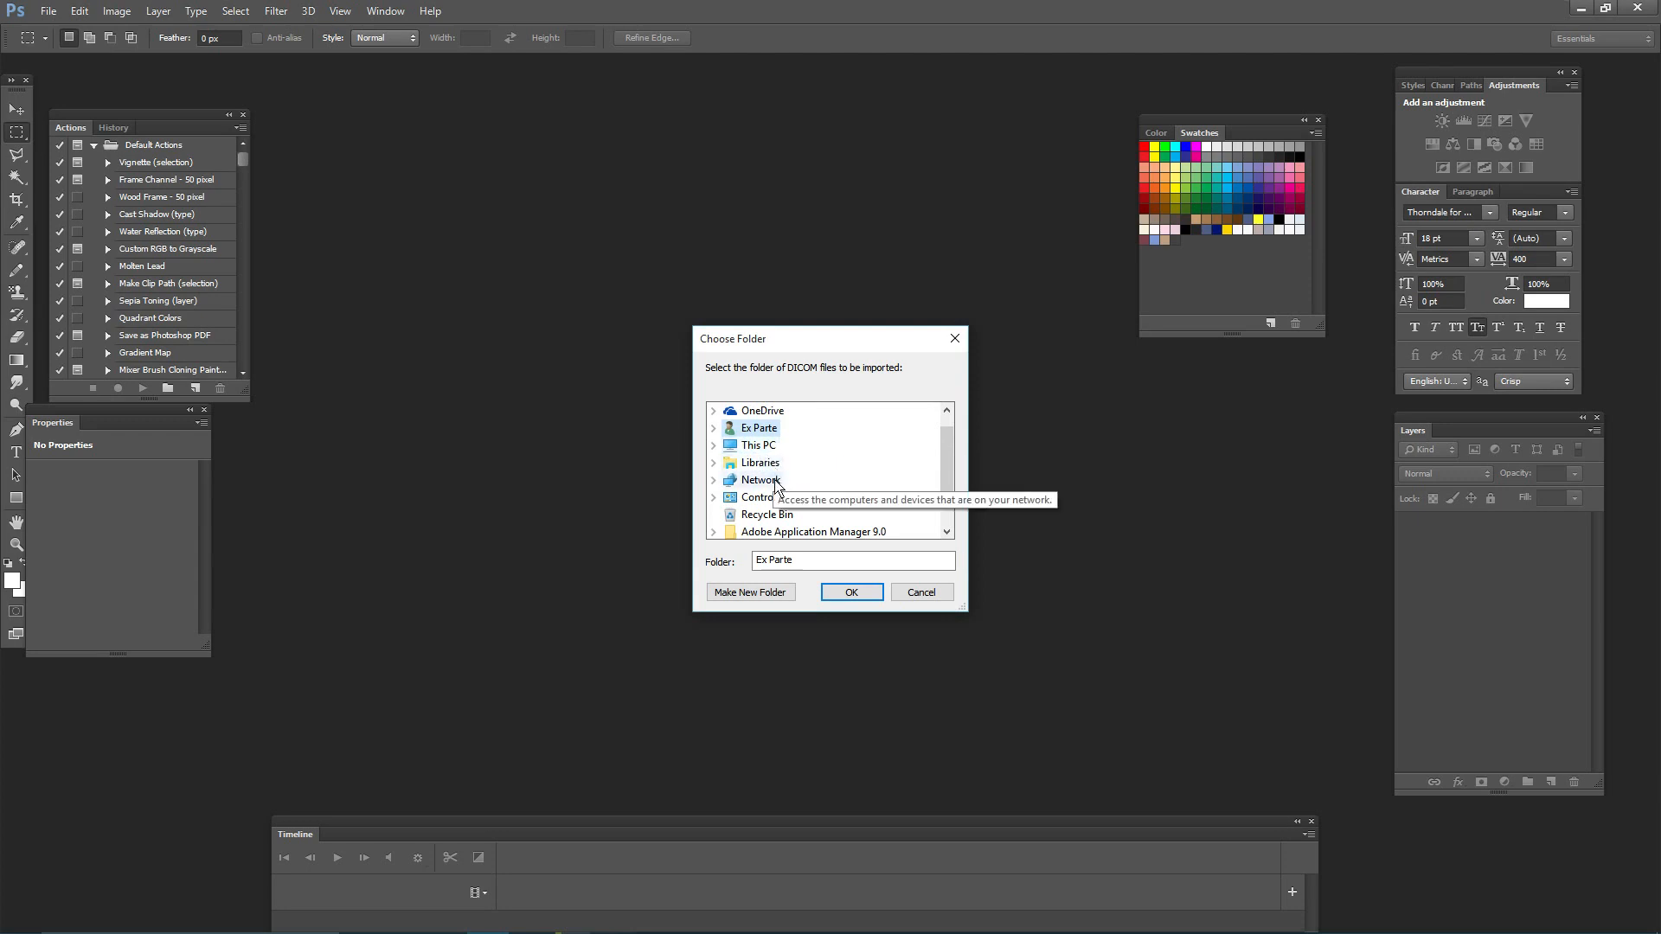
double_click(768, 429)
scroll(836, 515, down, 1)
scroll(813, 510, down, 2)
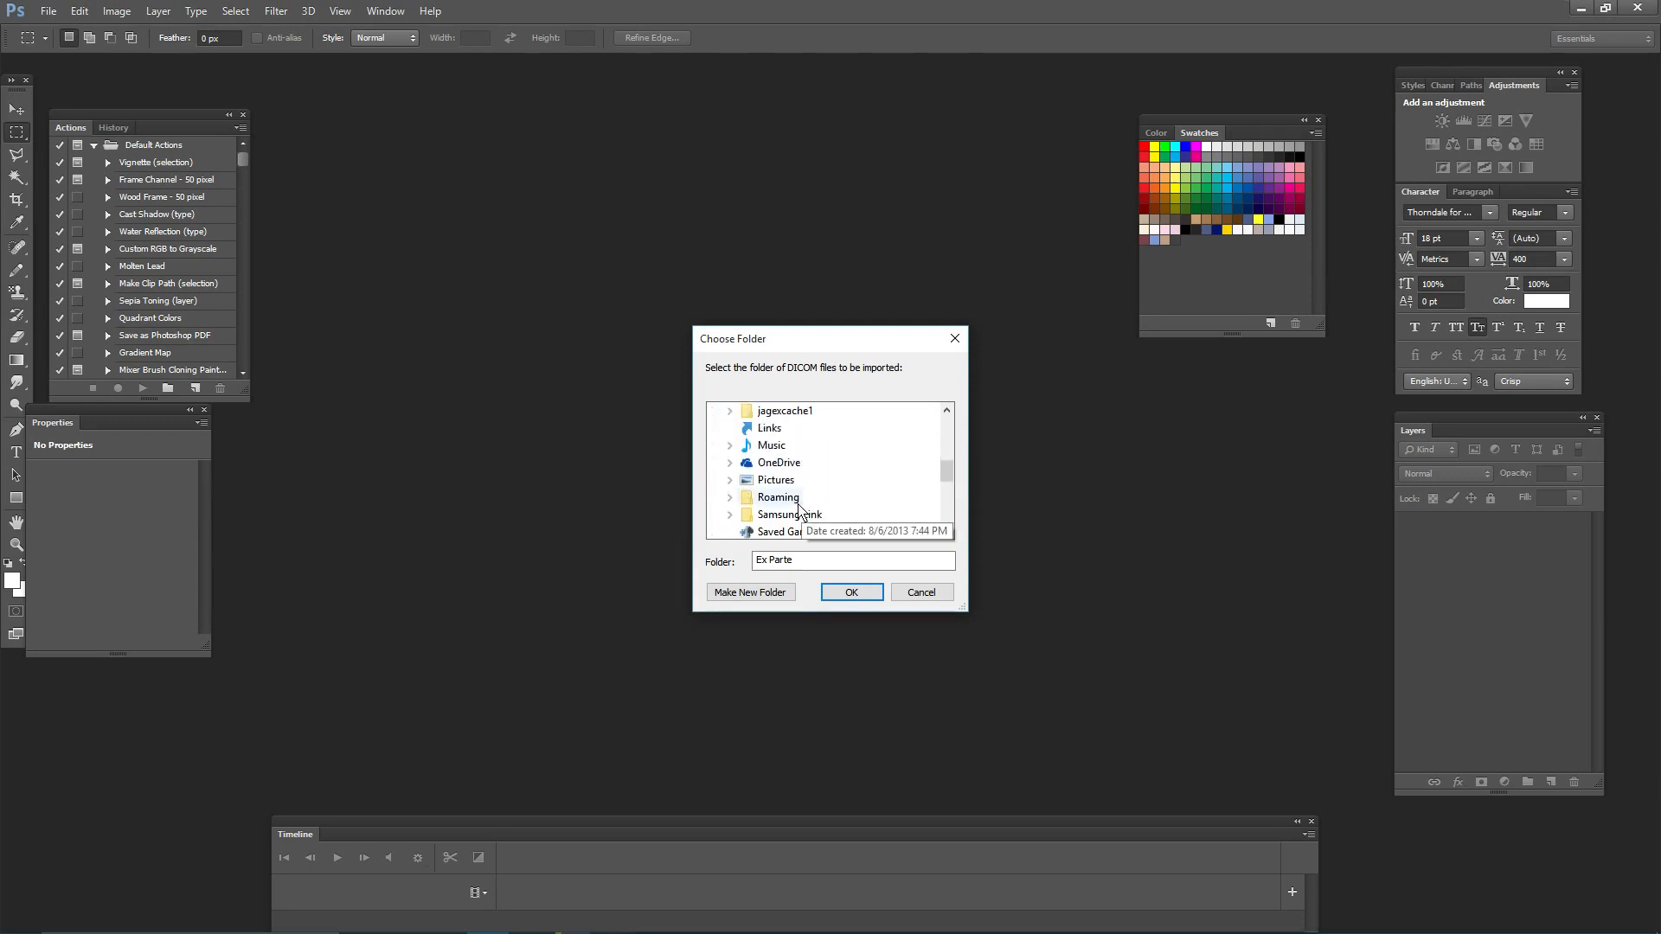
click(778, 475)
double_click(778, 475)
scroll(800, 499, down, 2)
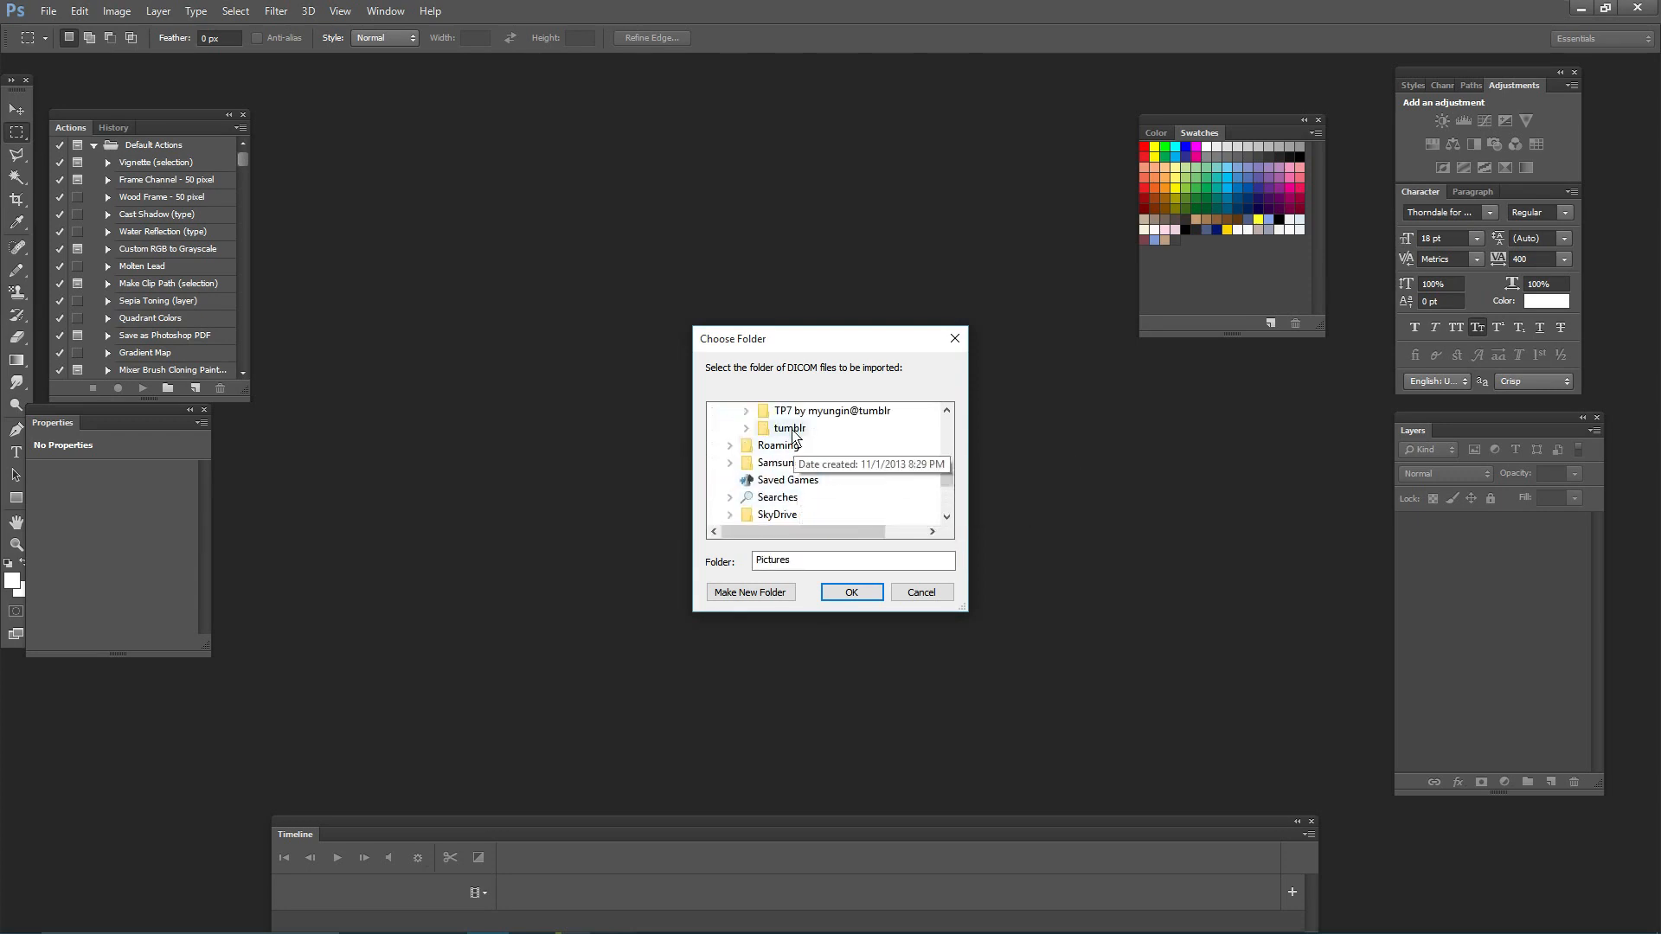
Choose folder 1 under tumblr, dw, S9 KMPLAYER, PS TUTORIAL and load its images as layers of one document
double_click(790, 430)
scroll(810, 465, down, 1)
double_click(798, 431)
scroll(814, 457, down, 4)
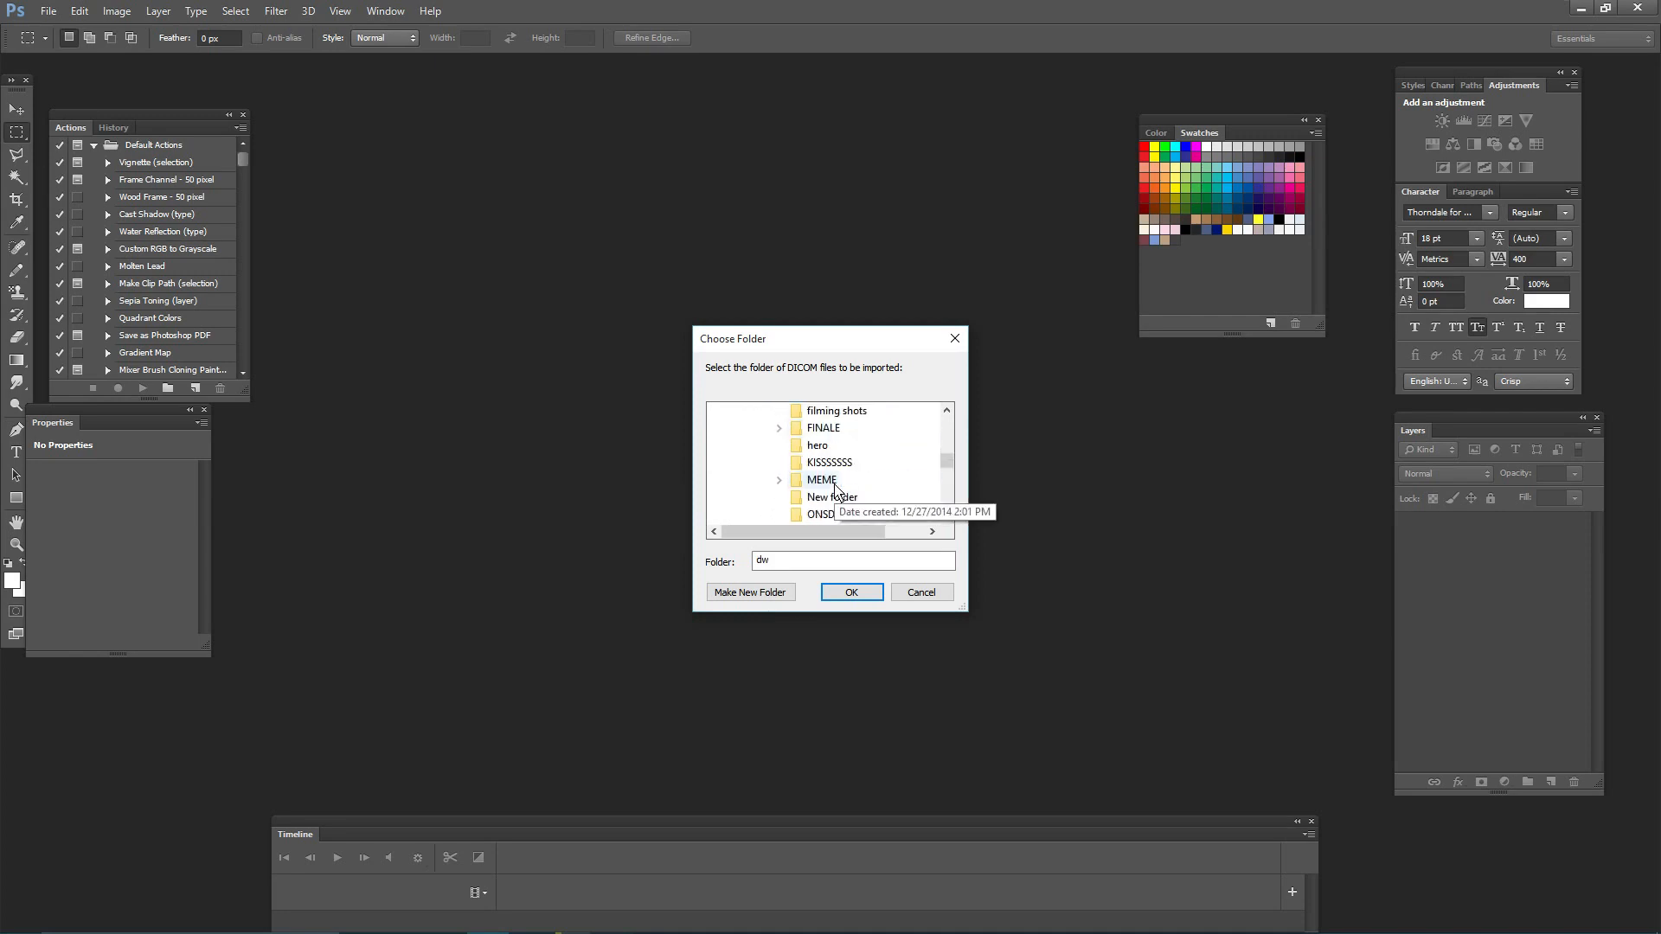
double_click(835, 481)
scroll(817, 468, down, 3)
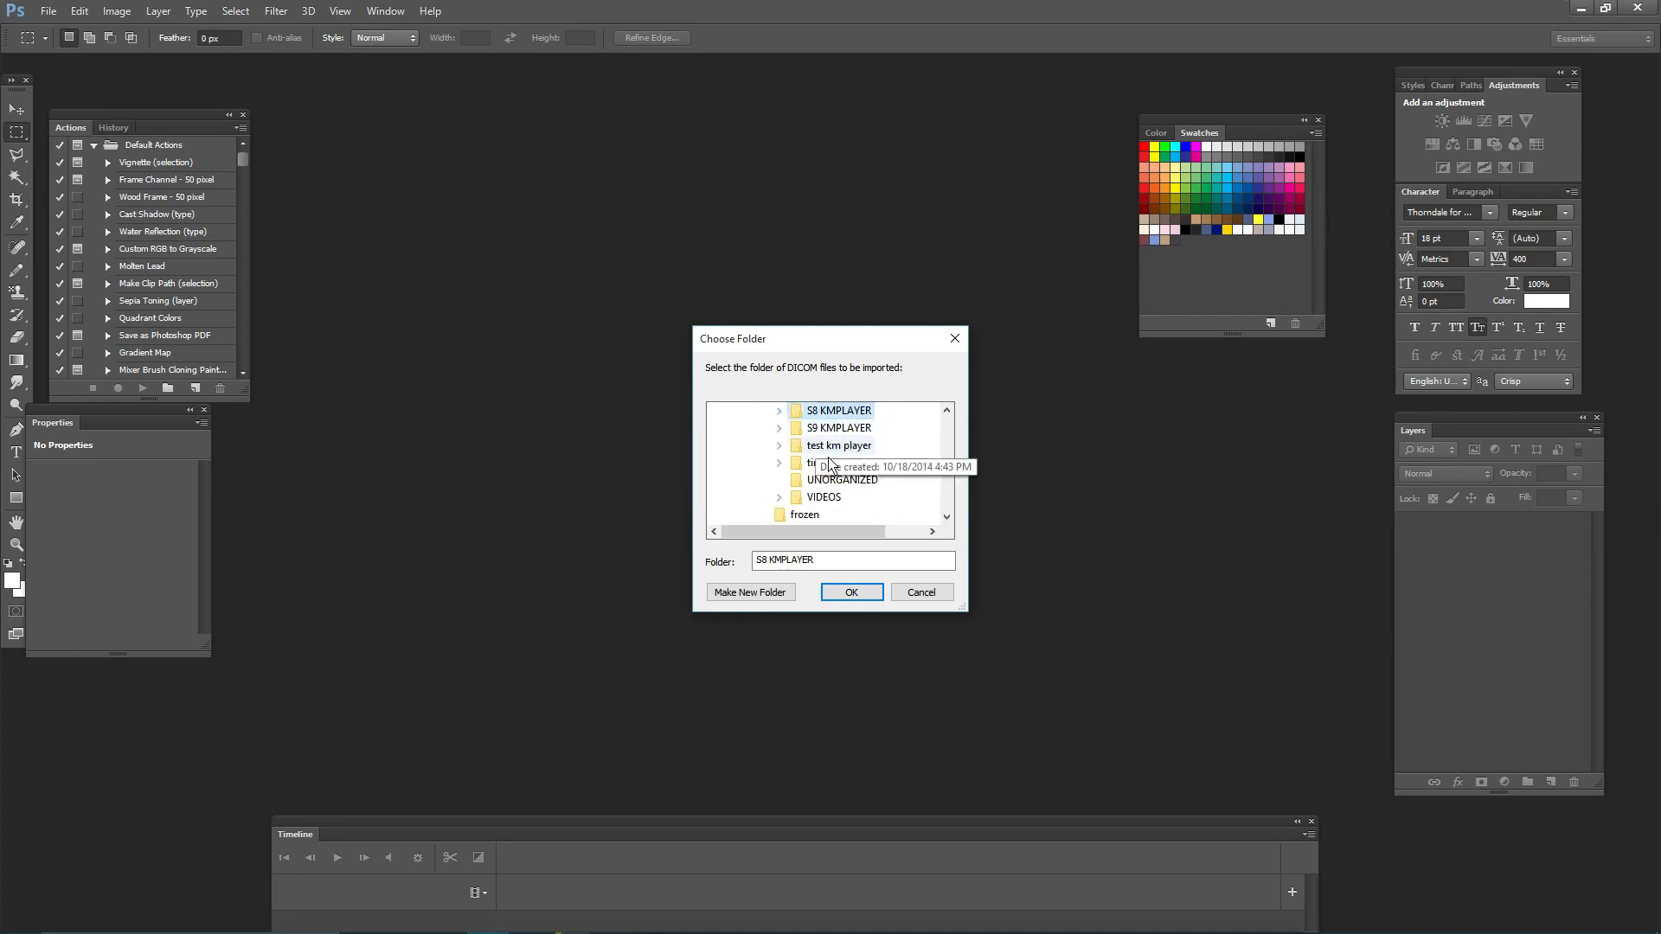
double_click(846, 463)
scroll(859, 485, down, 2)
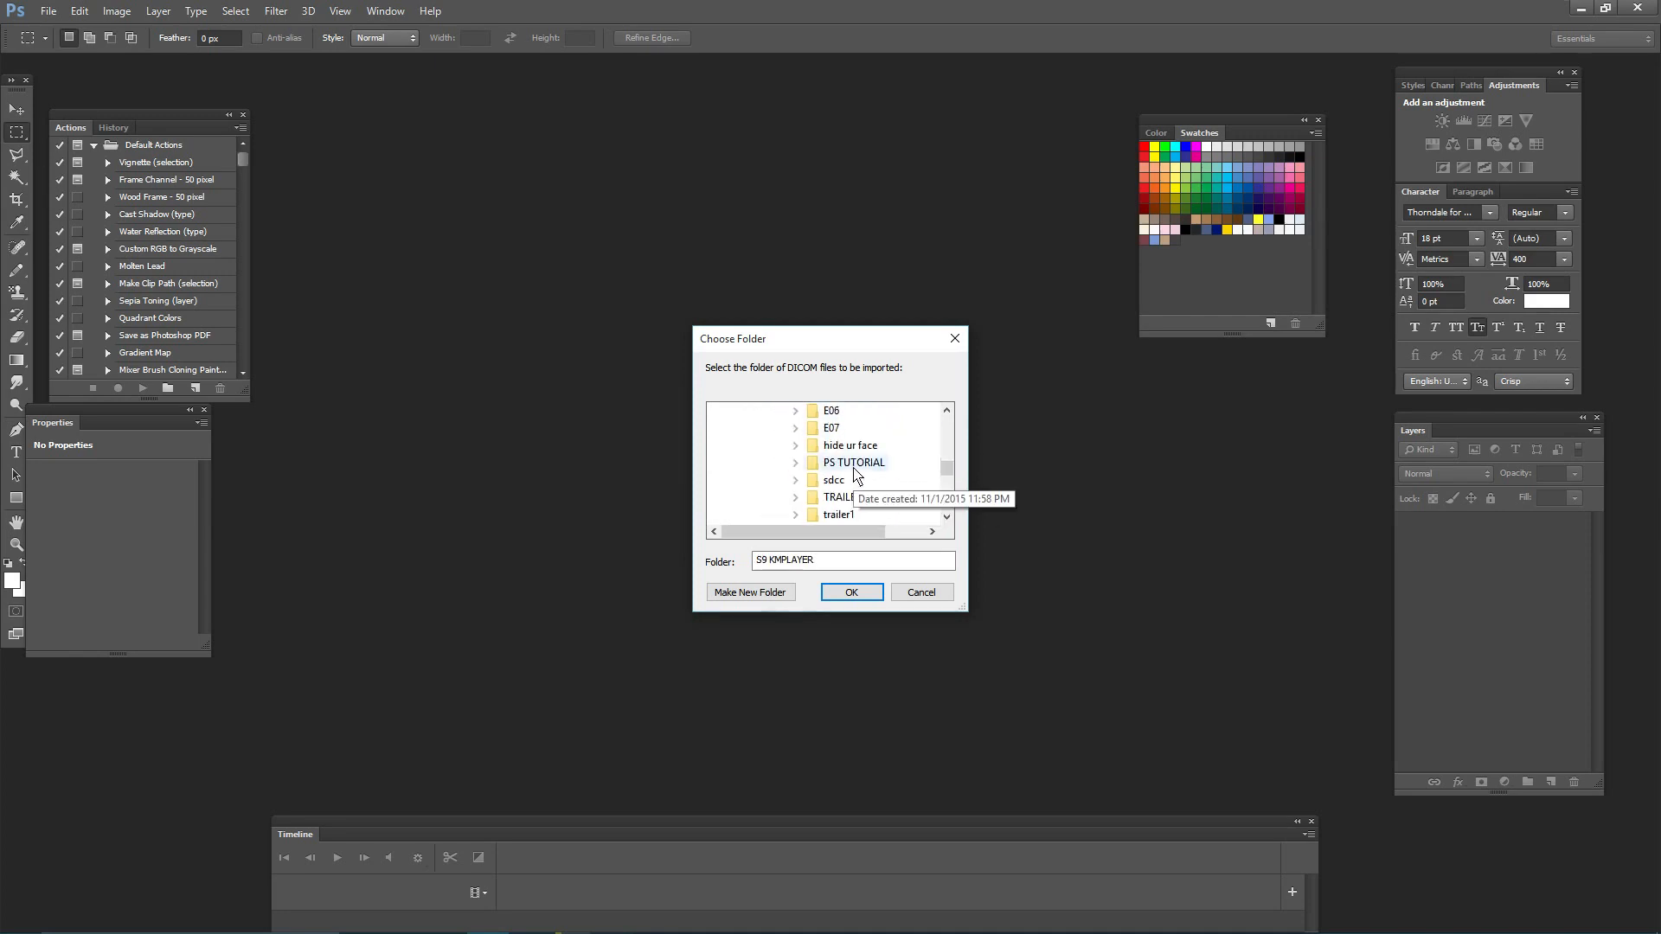
double_click(852, 463)
scroll(852, 467, down, 3)
scroll(852, 454, up, 3)
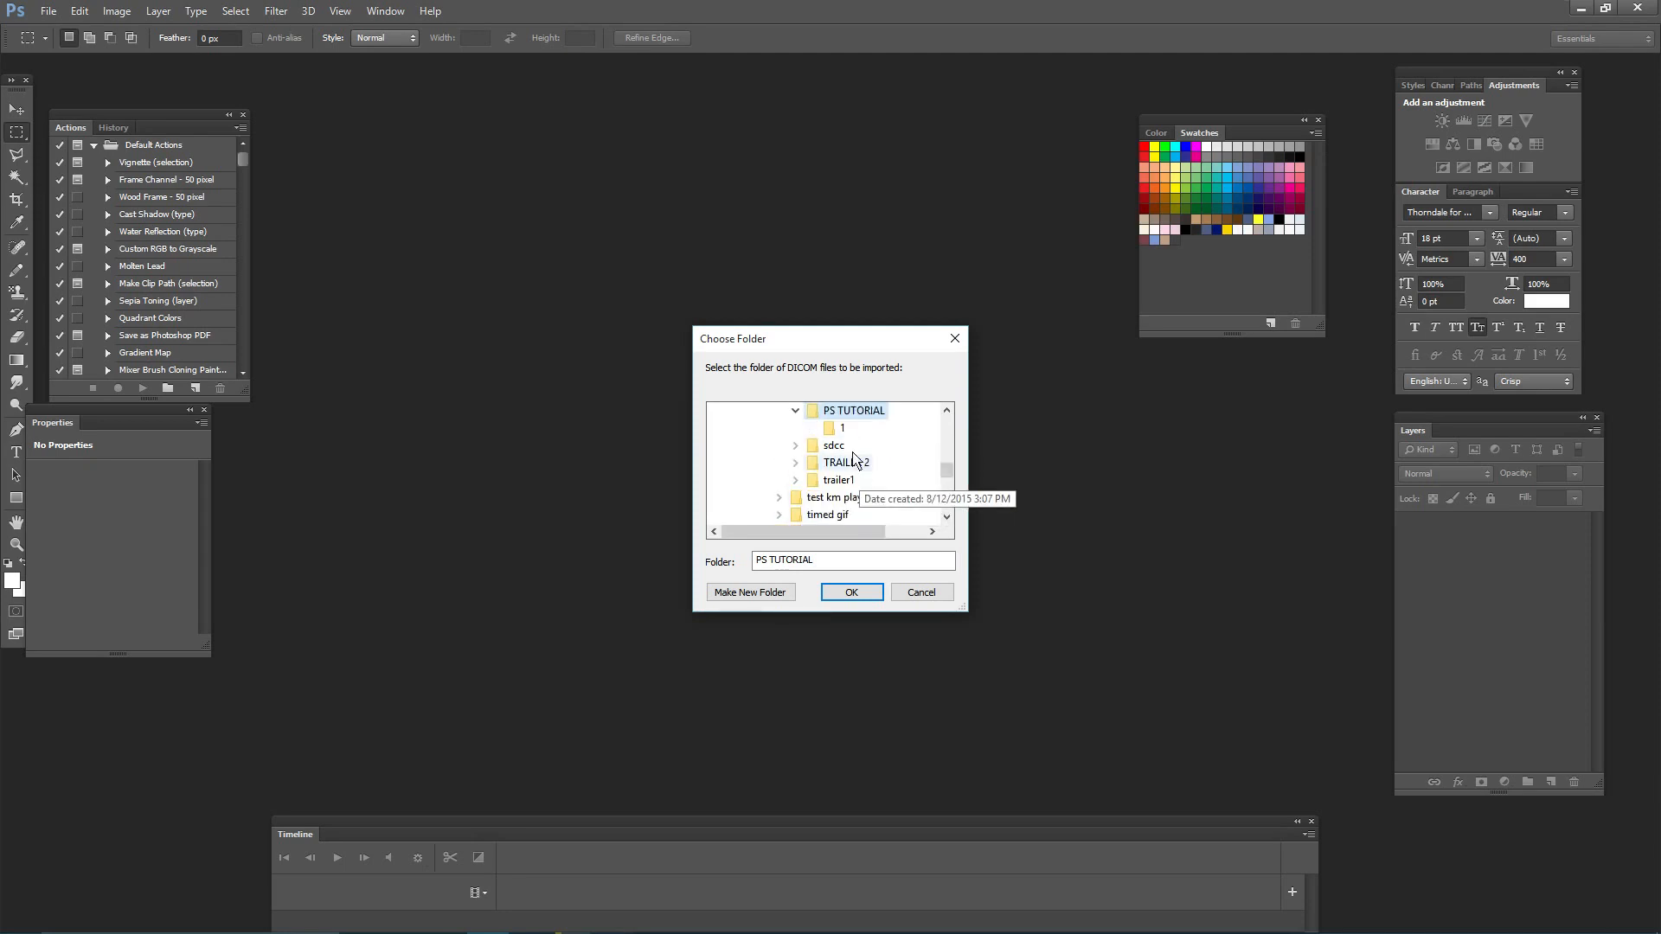
click(850, 593)
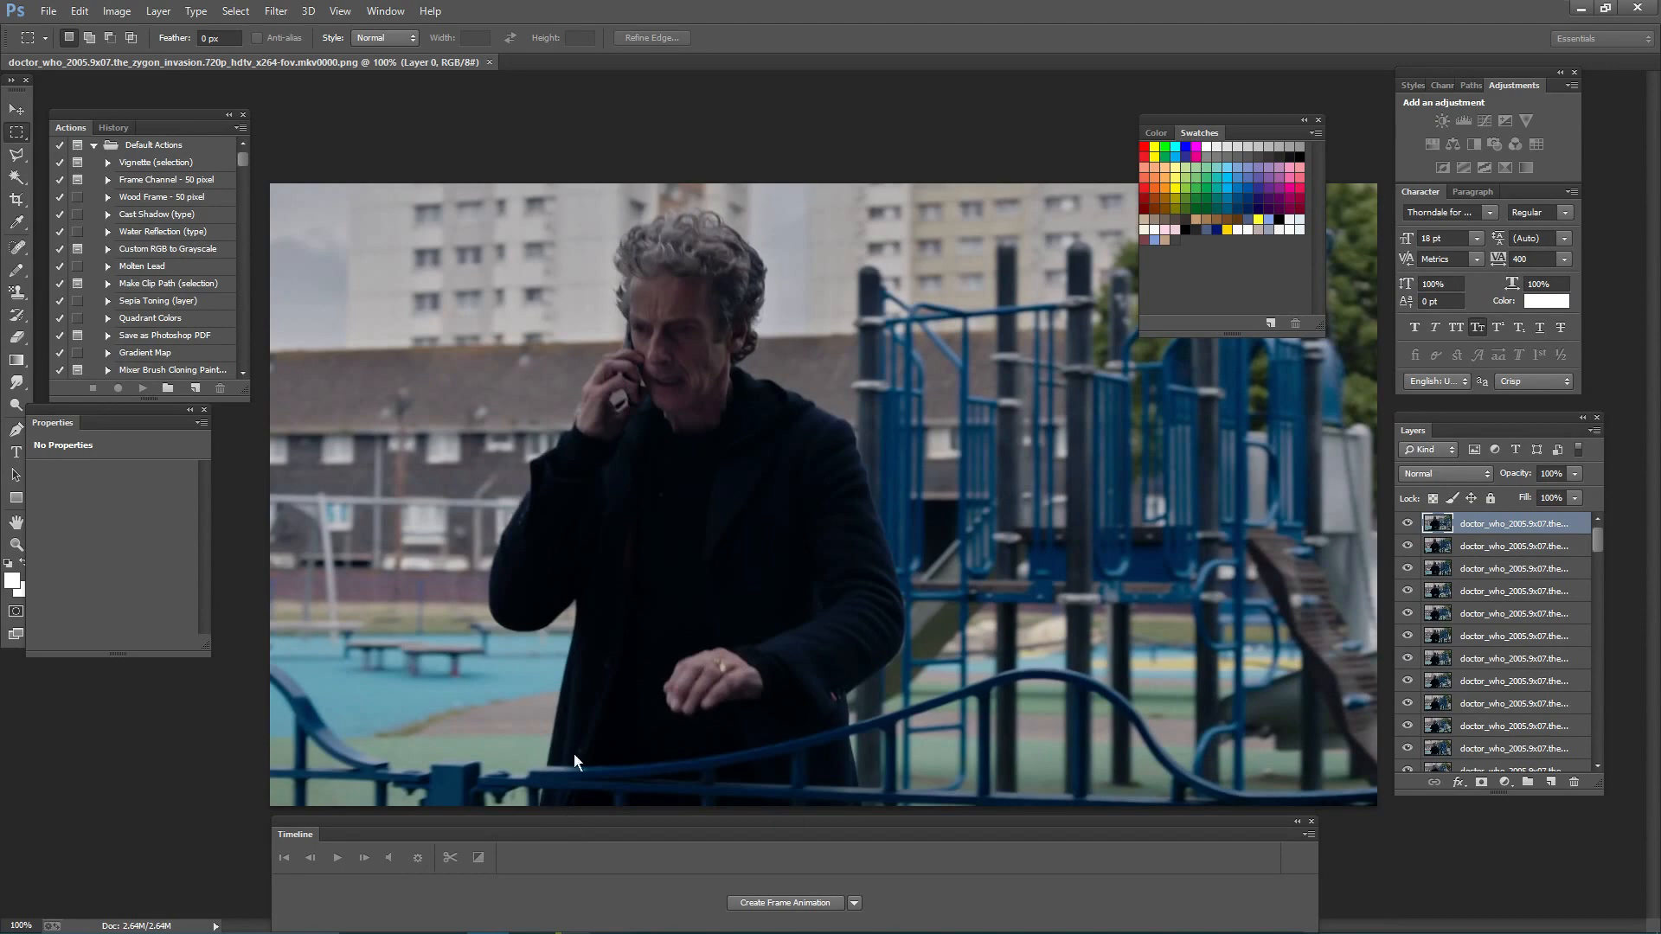
Create a frame animation in the Timeline and make frames from all the loaded layers
click(386, 12)
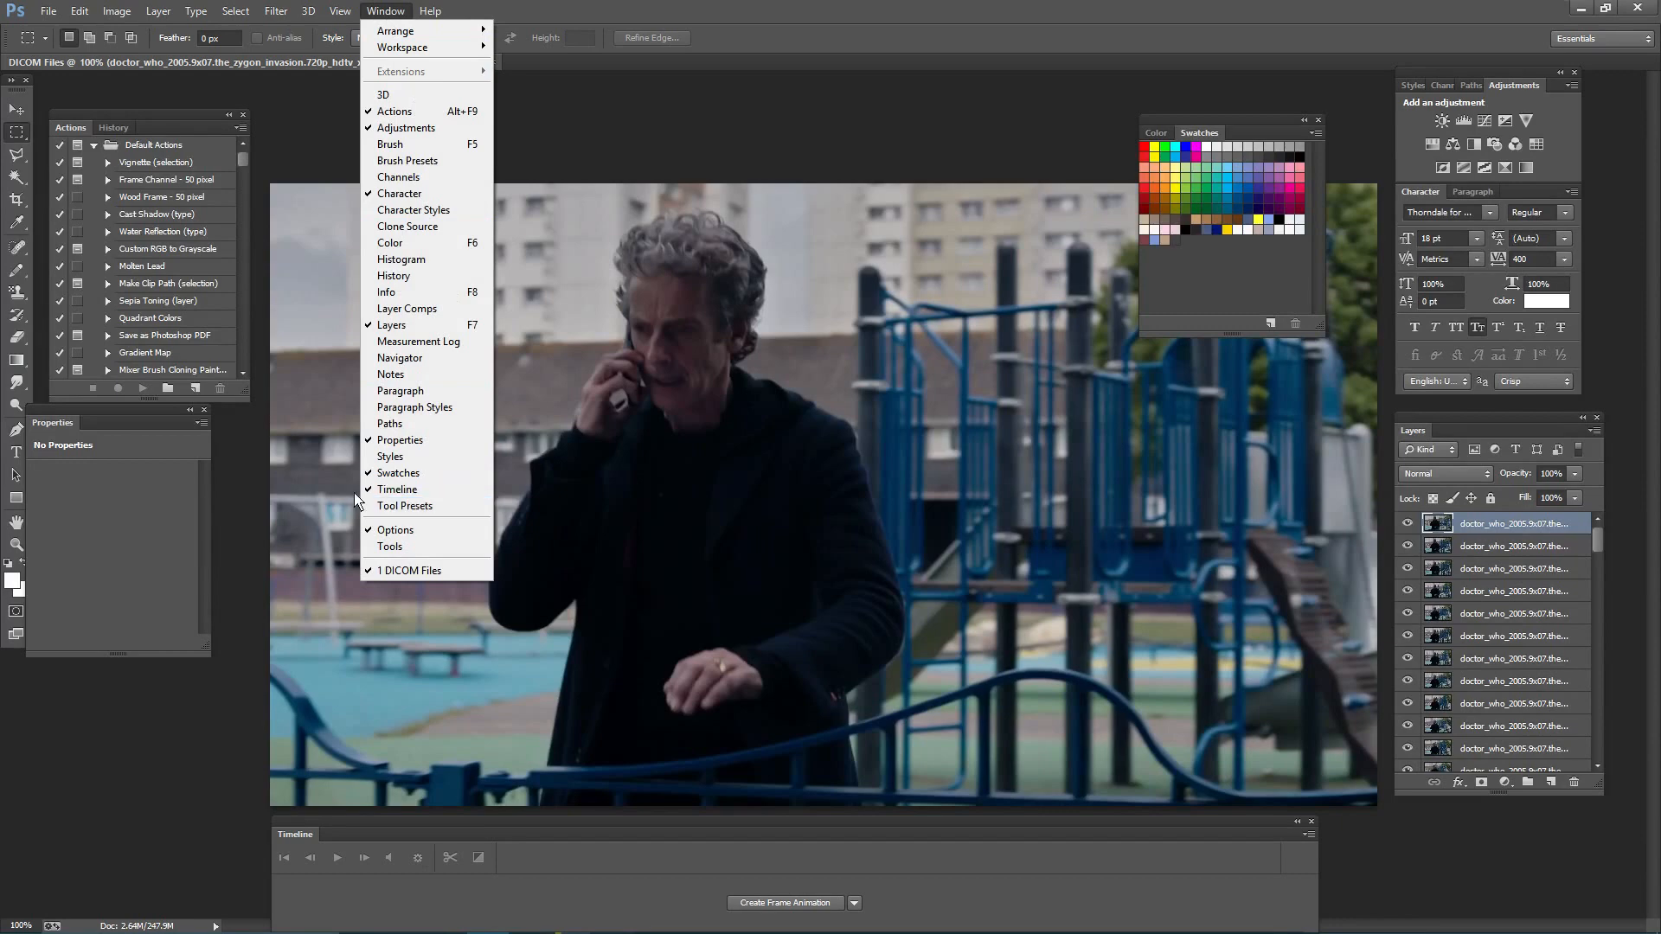
click(639, 846)
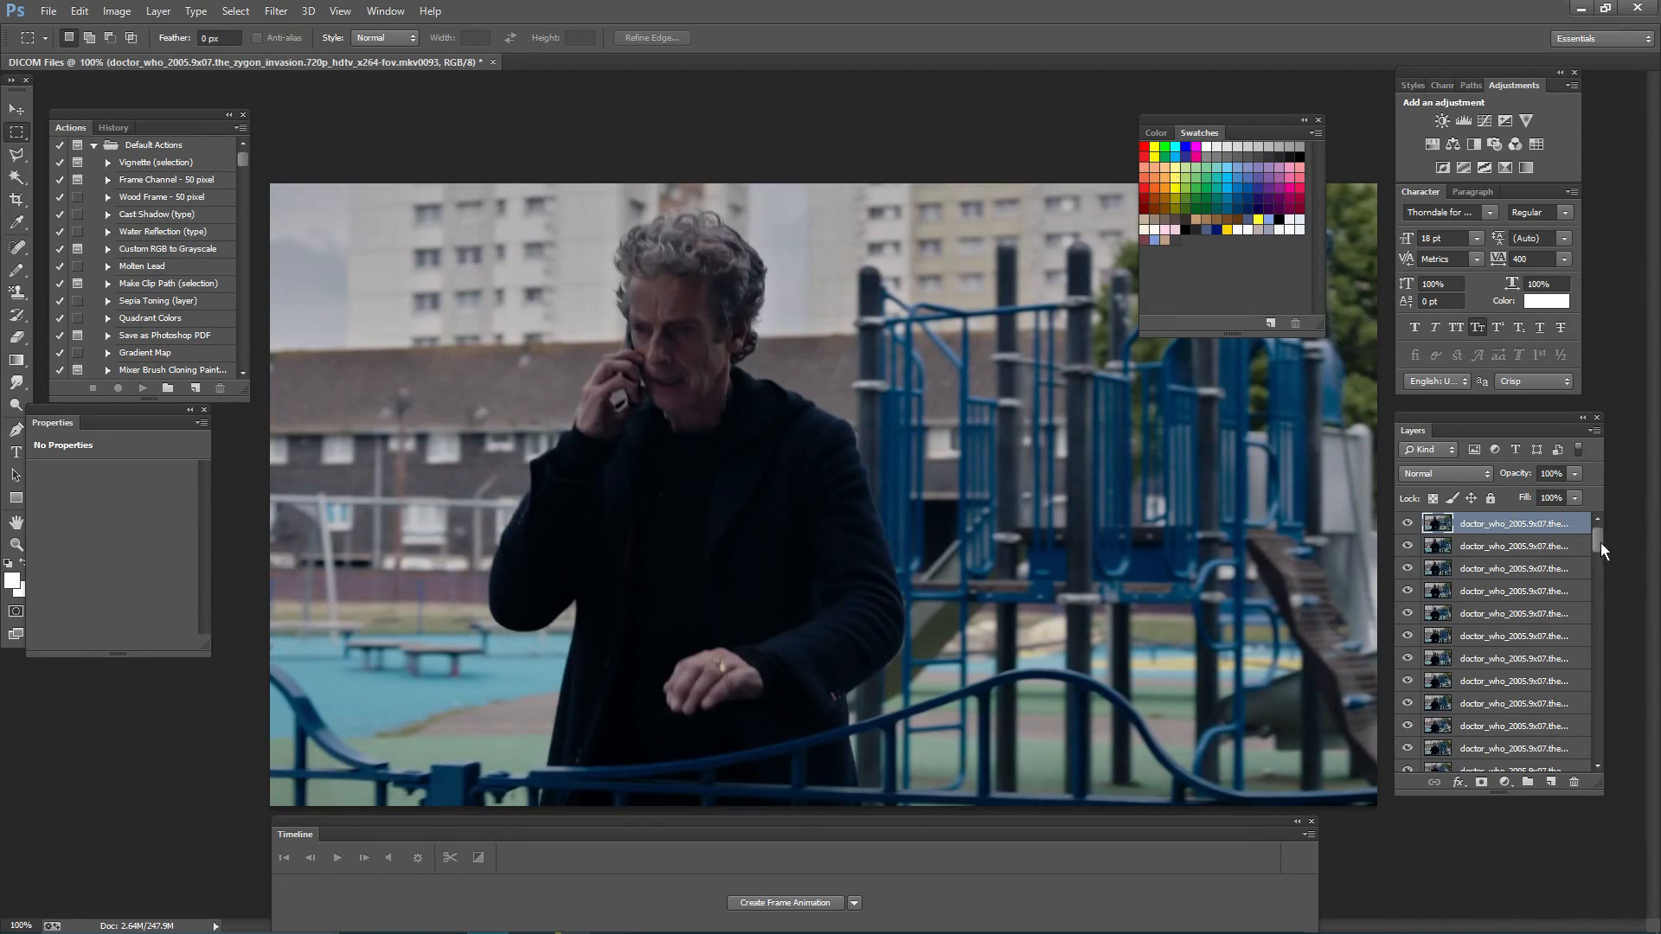
mouse_move(1600, 542)
mouse_down()
mouse_move(1587, 751)
mouse_move(1584, 496)
mouse_move(1591, 745)
mouse_move(1585, 528)
mouse_up()
click(806, 904)
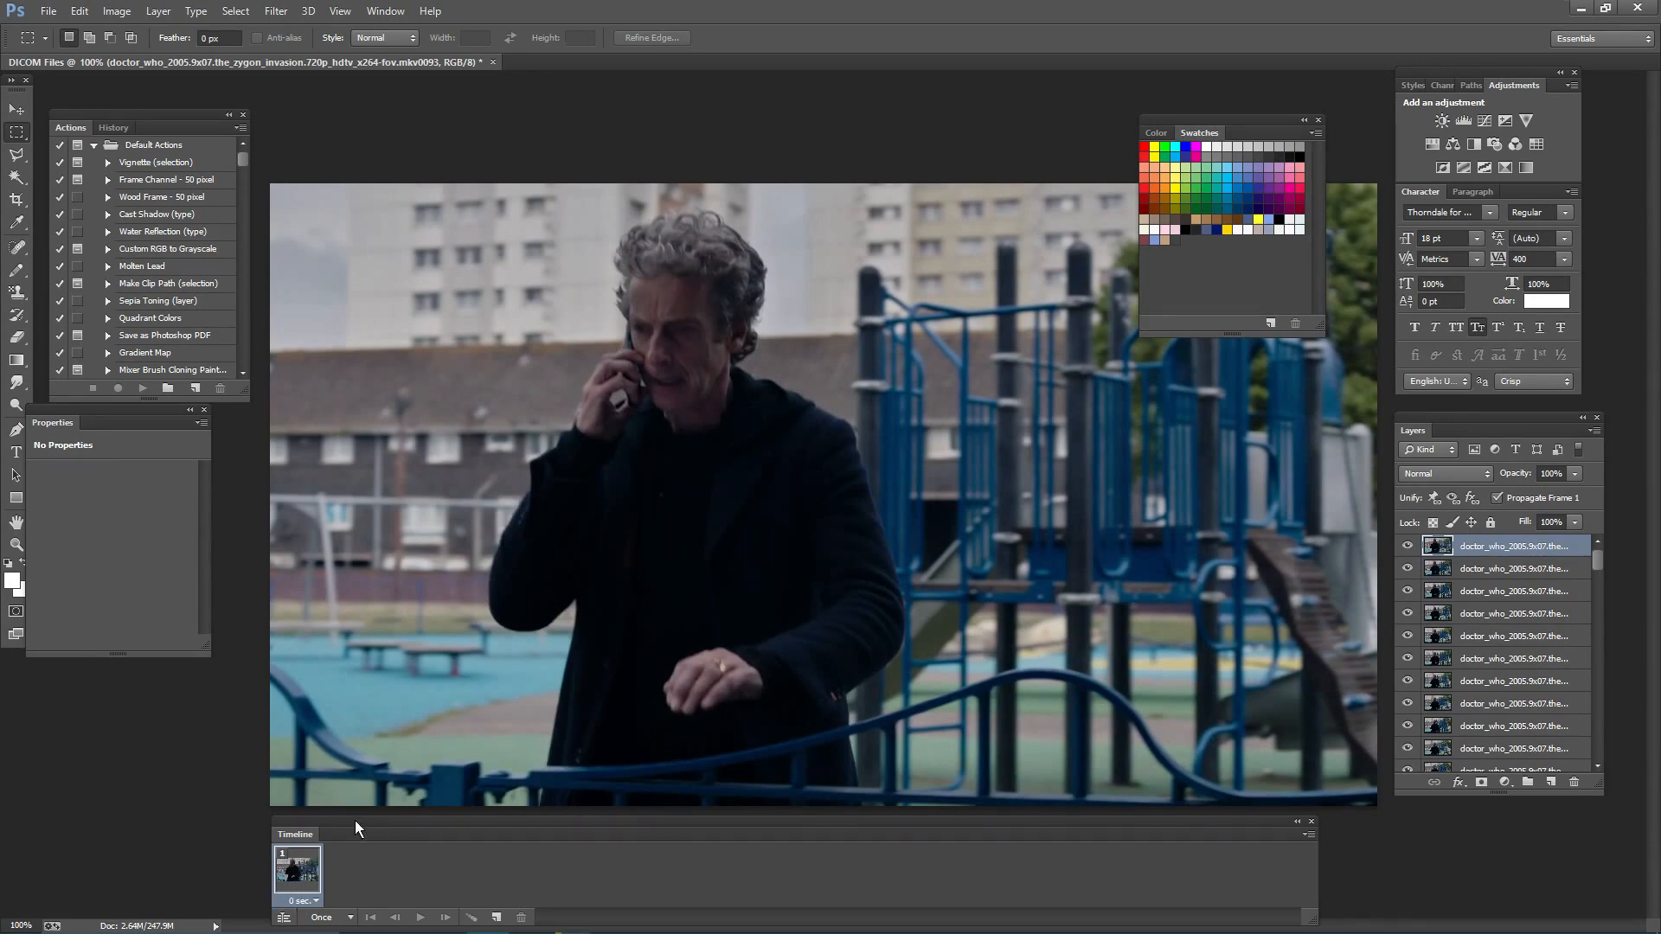
click(1307, 834)
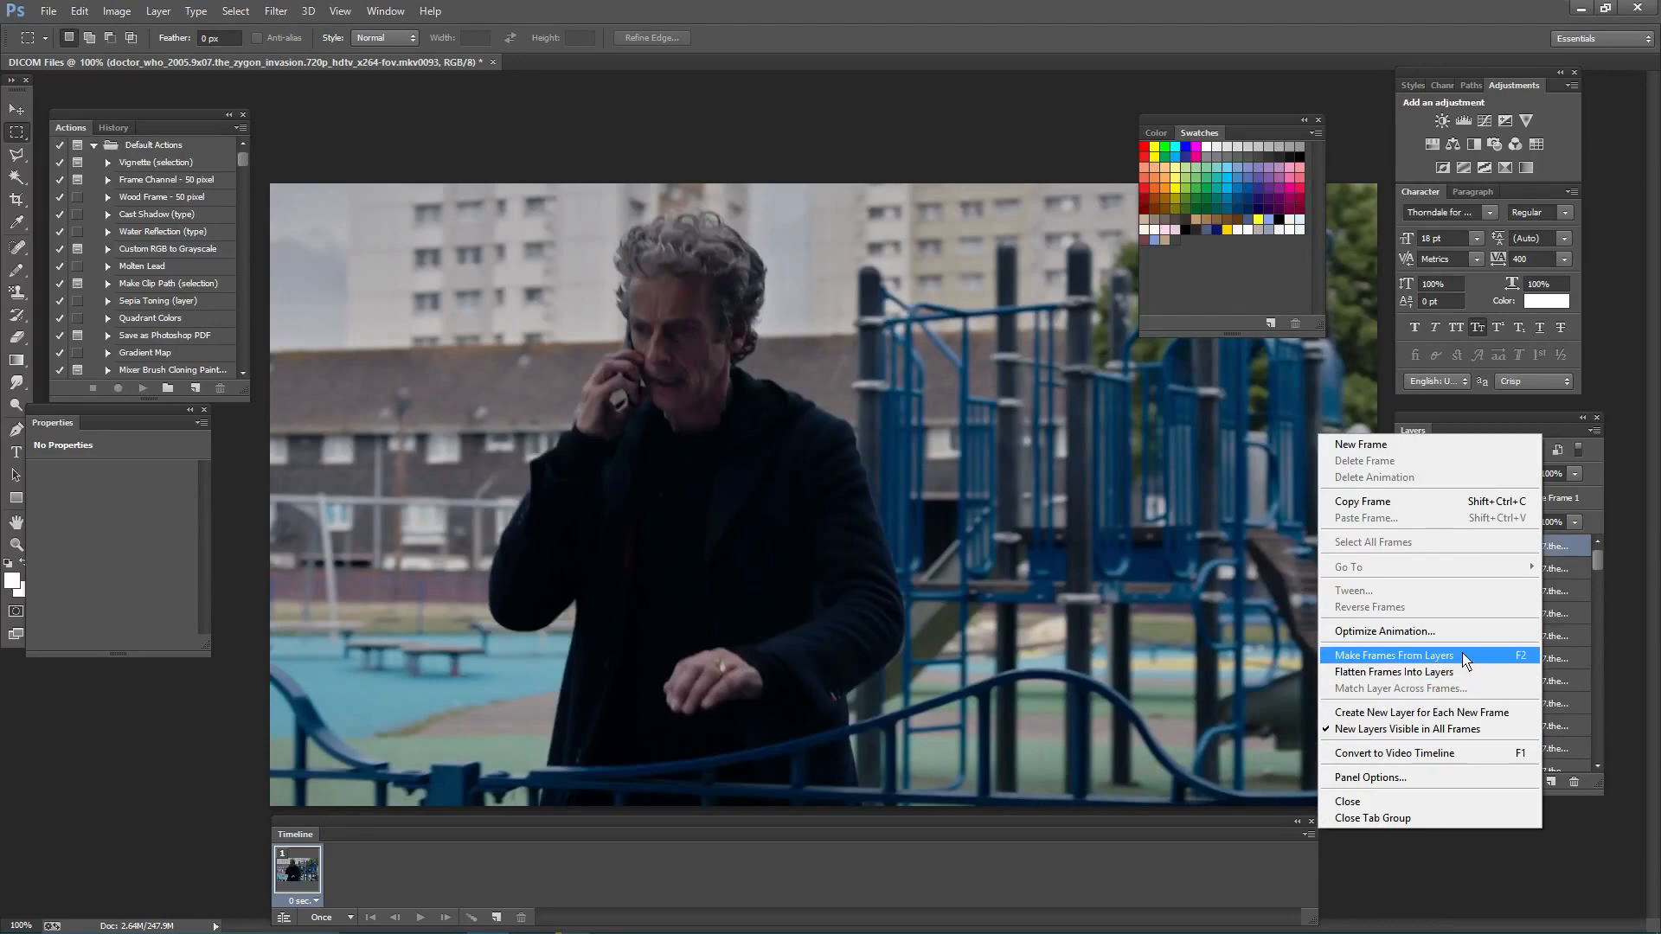
click(1477, 655)
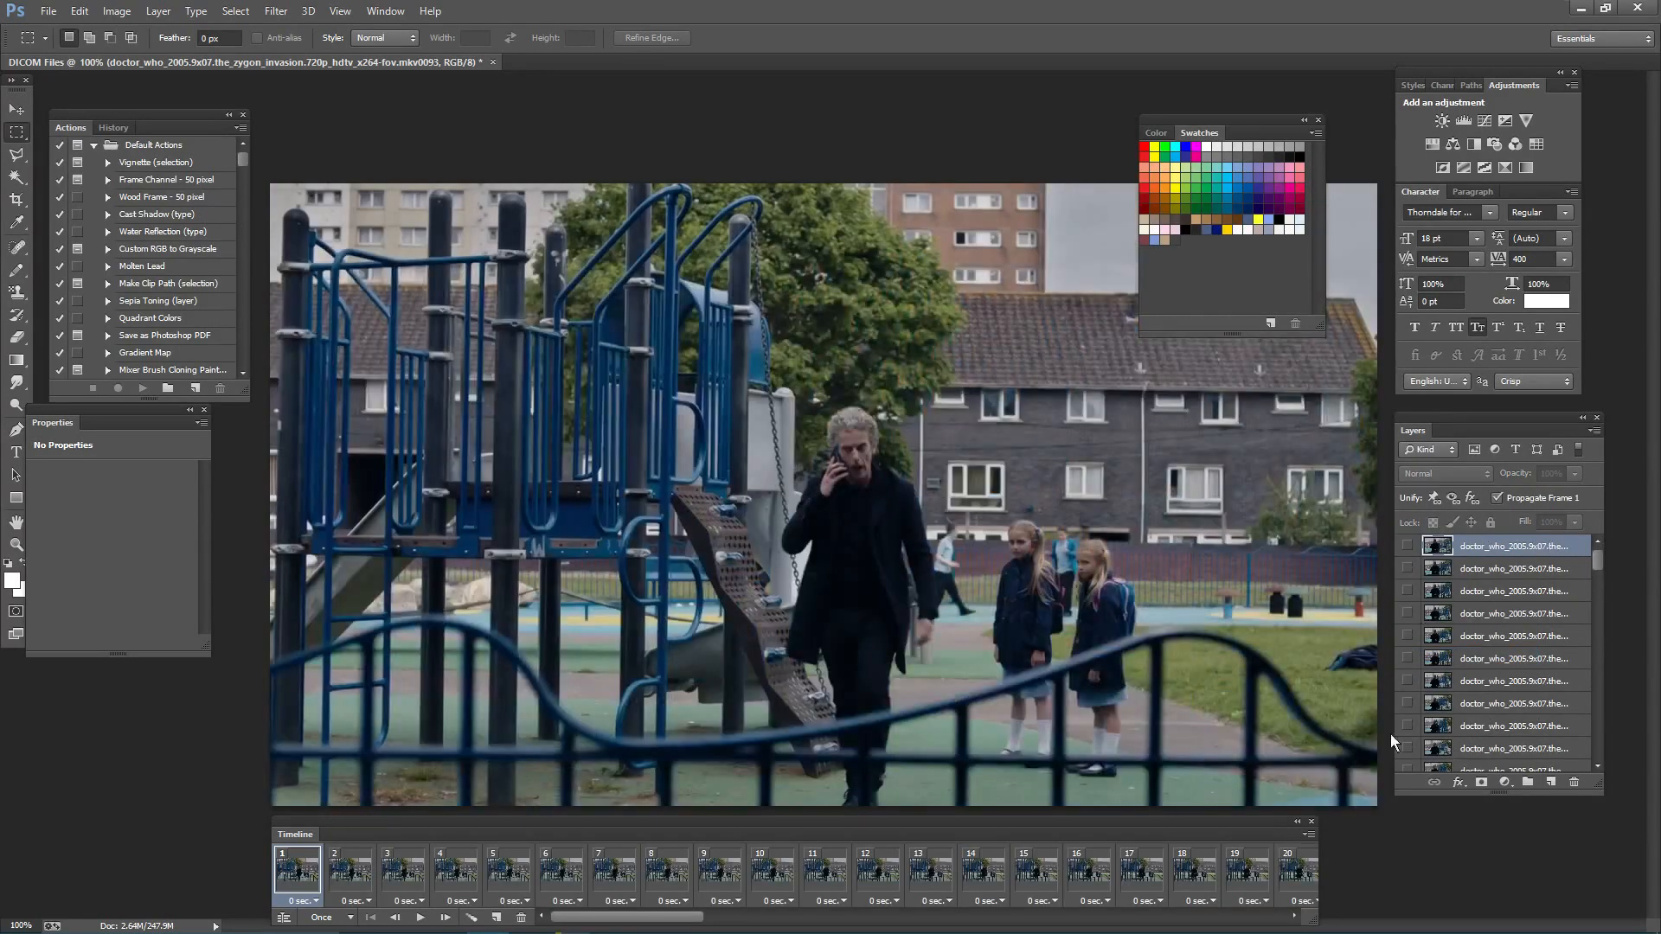
Check several of the early animation frames, then play the animation briefly from frame 1 and stop it
click(365, 878)
click(410, 870)
click(558, 866)
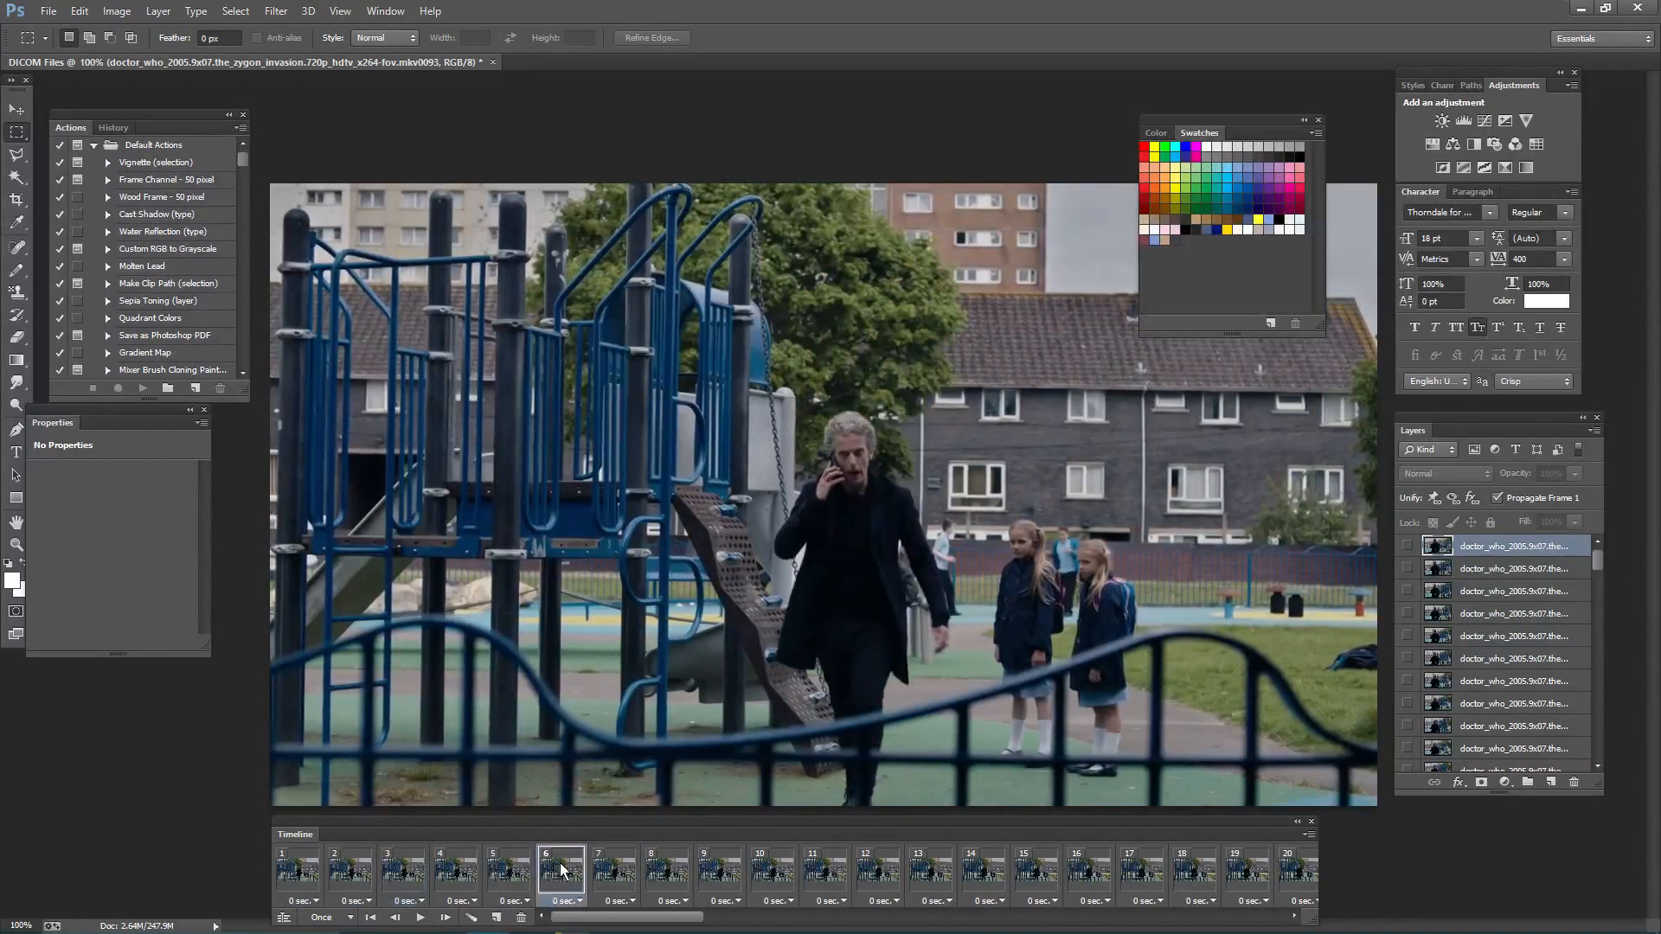
click(721, 855)
click(298, 872)
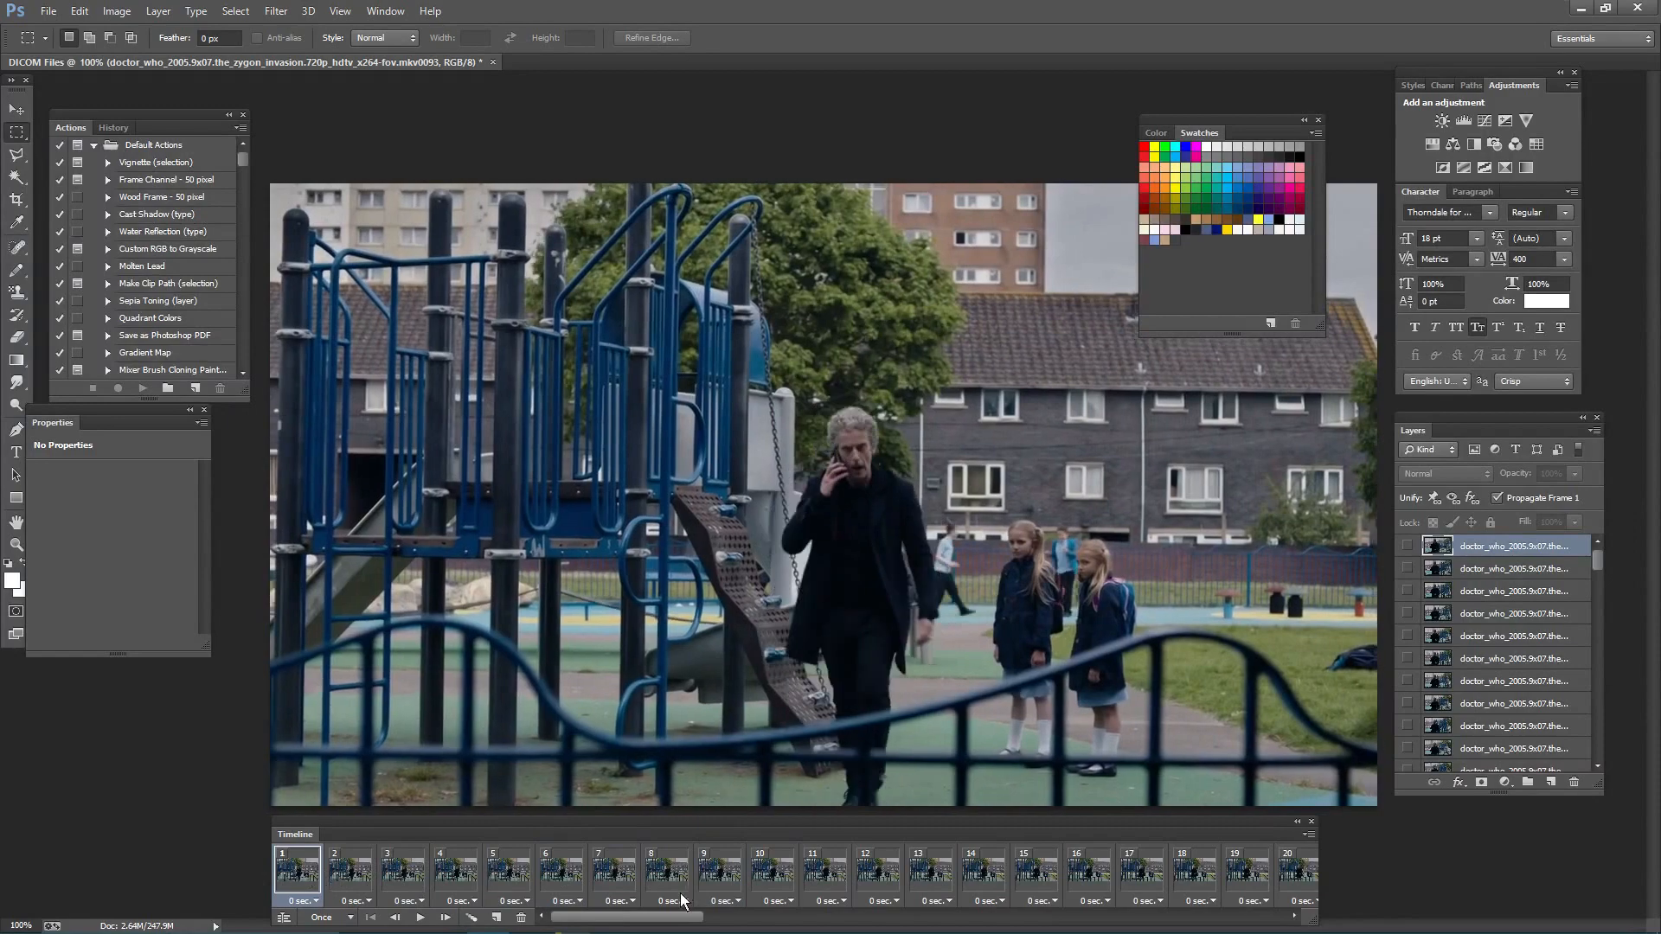
drag(651, 918, 614, 913)
click(421, 918)
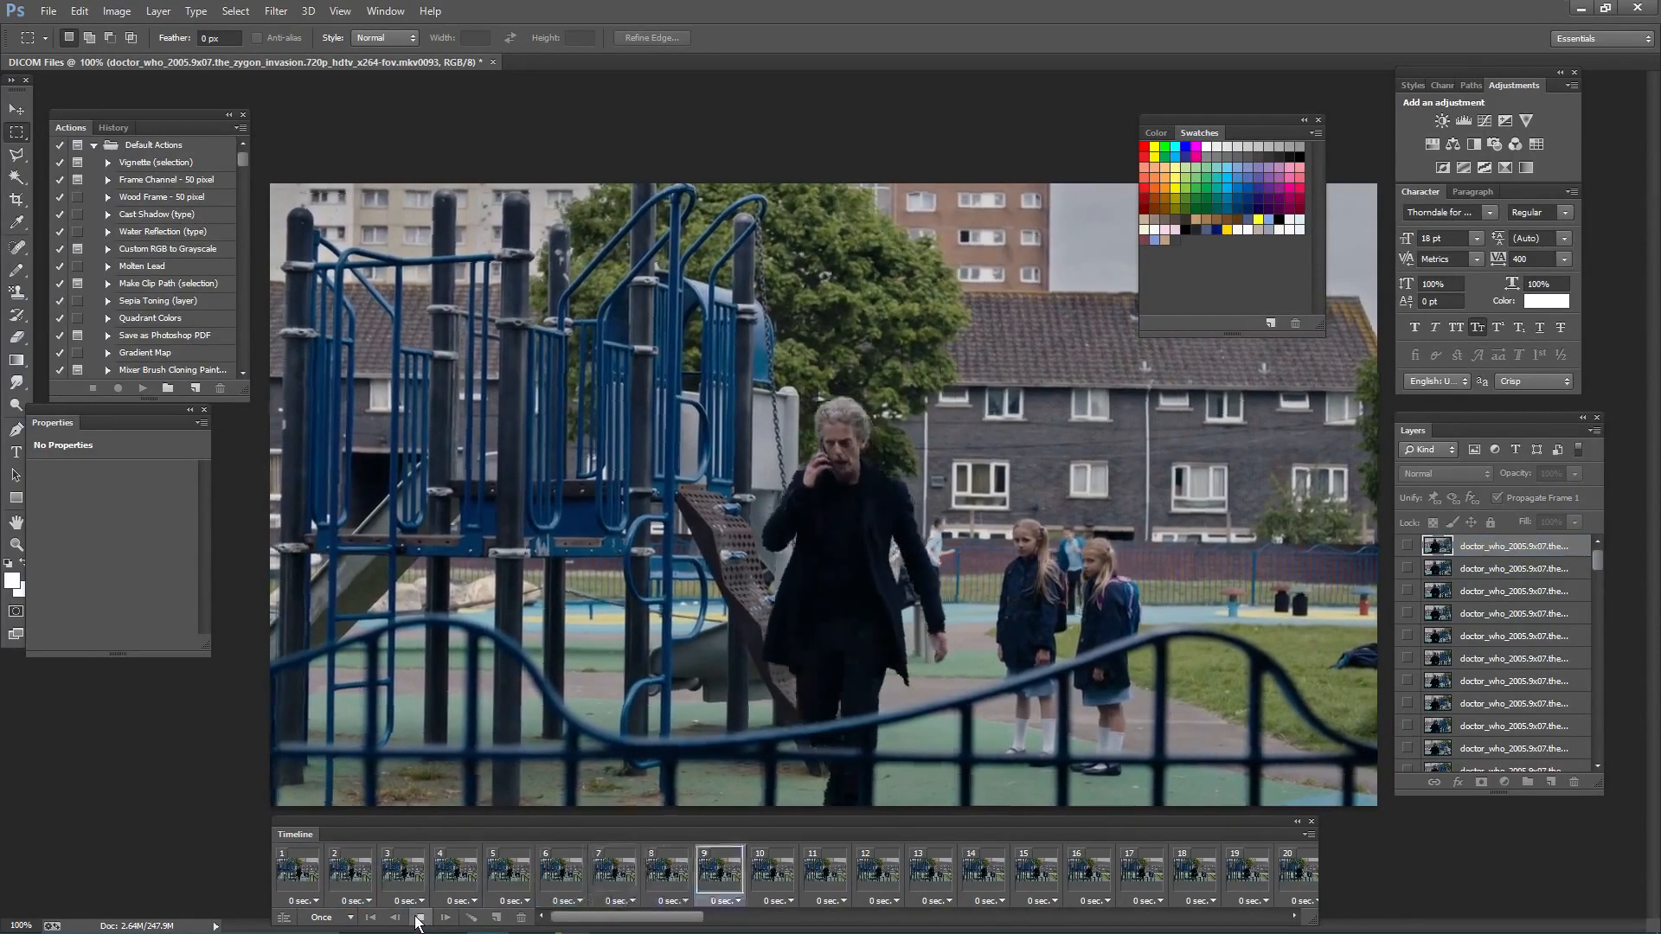
click(419, 918)
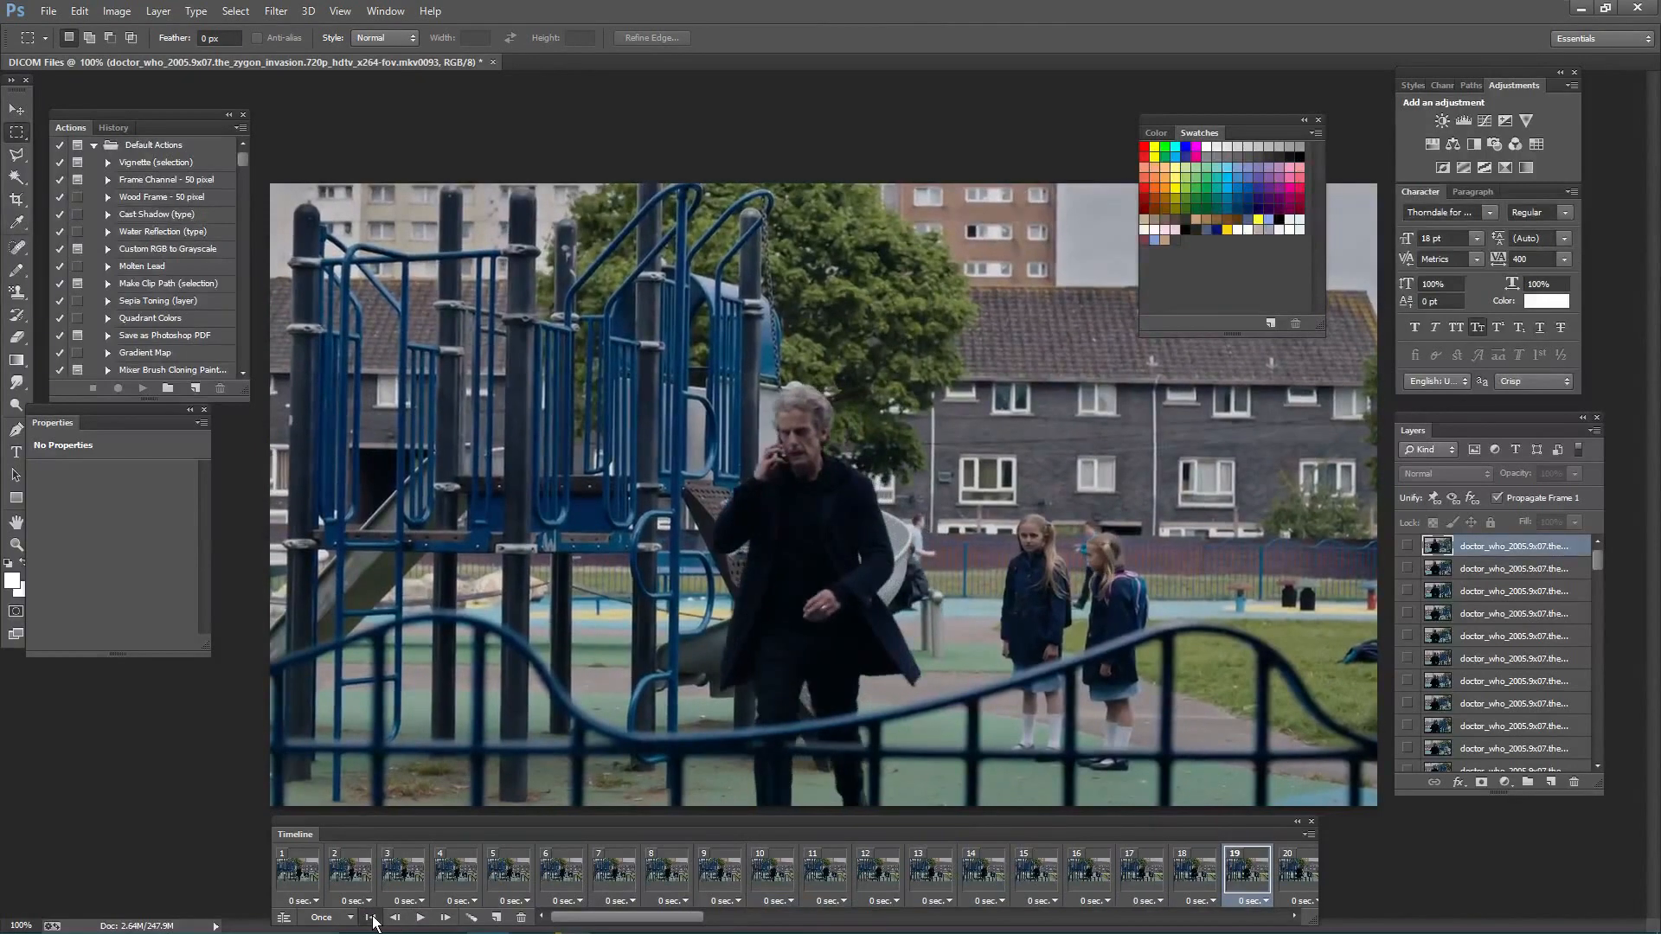
Return to frame 1 and crop the document to an area of about 759 × 424 px around the man and the two girls
click(370, 917)
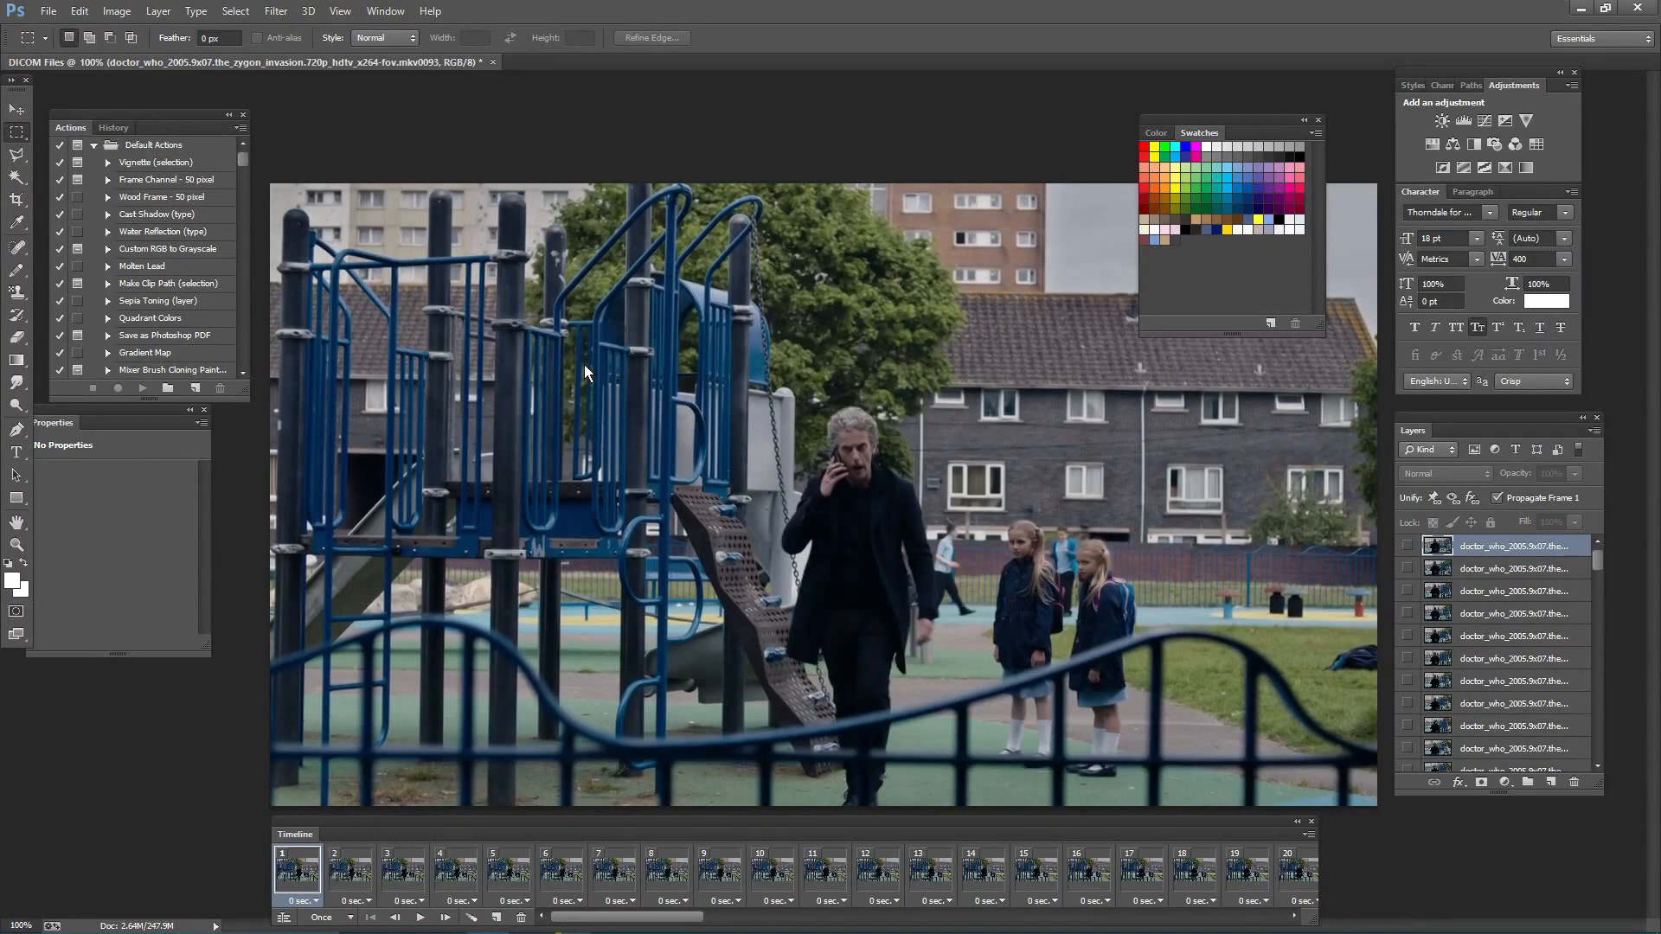
drag(584, 365, 1239, 730)
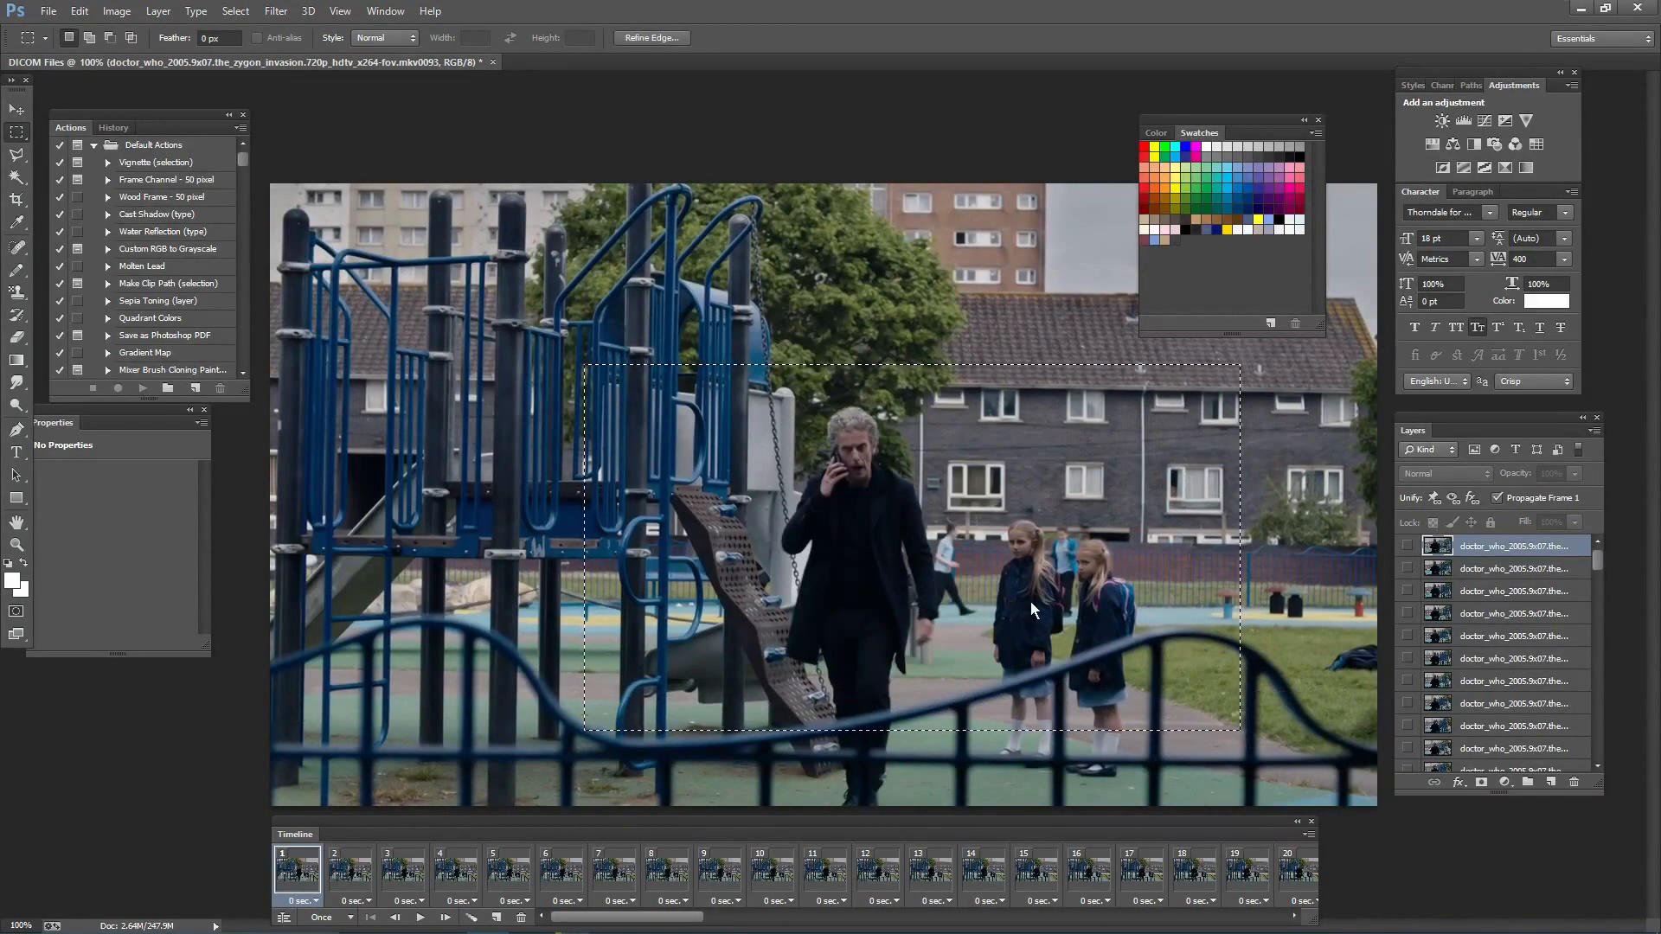
drag(1159, 546, 1123, 566)
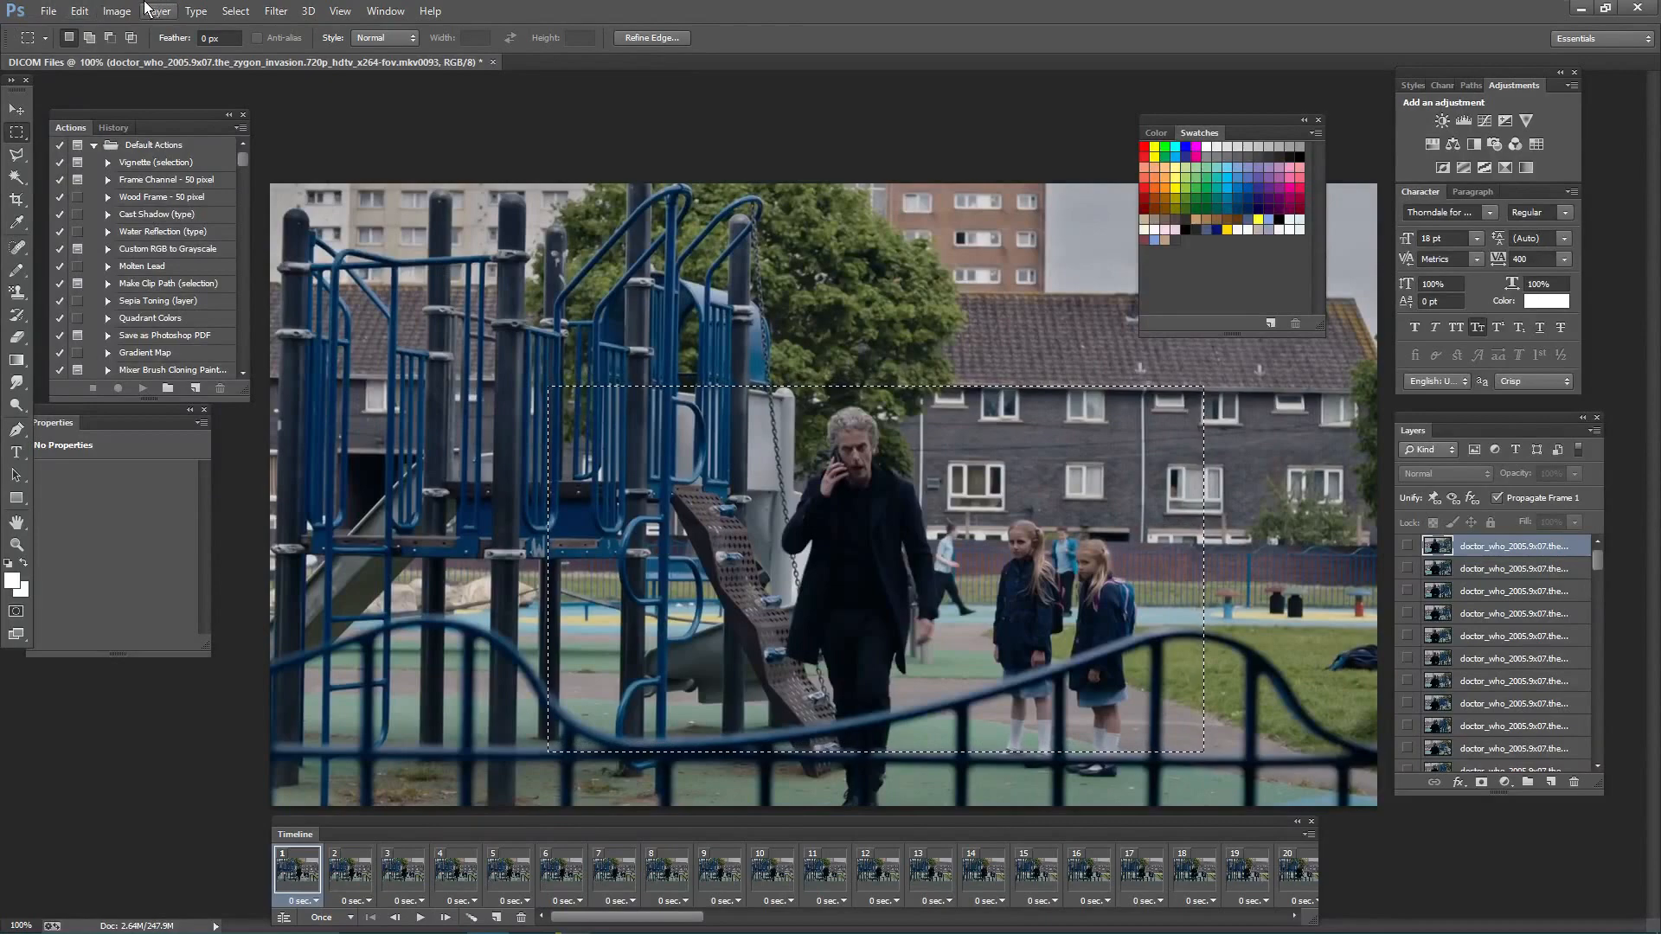
click(125, 11)
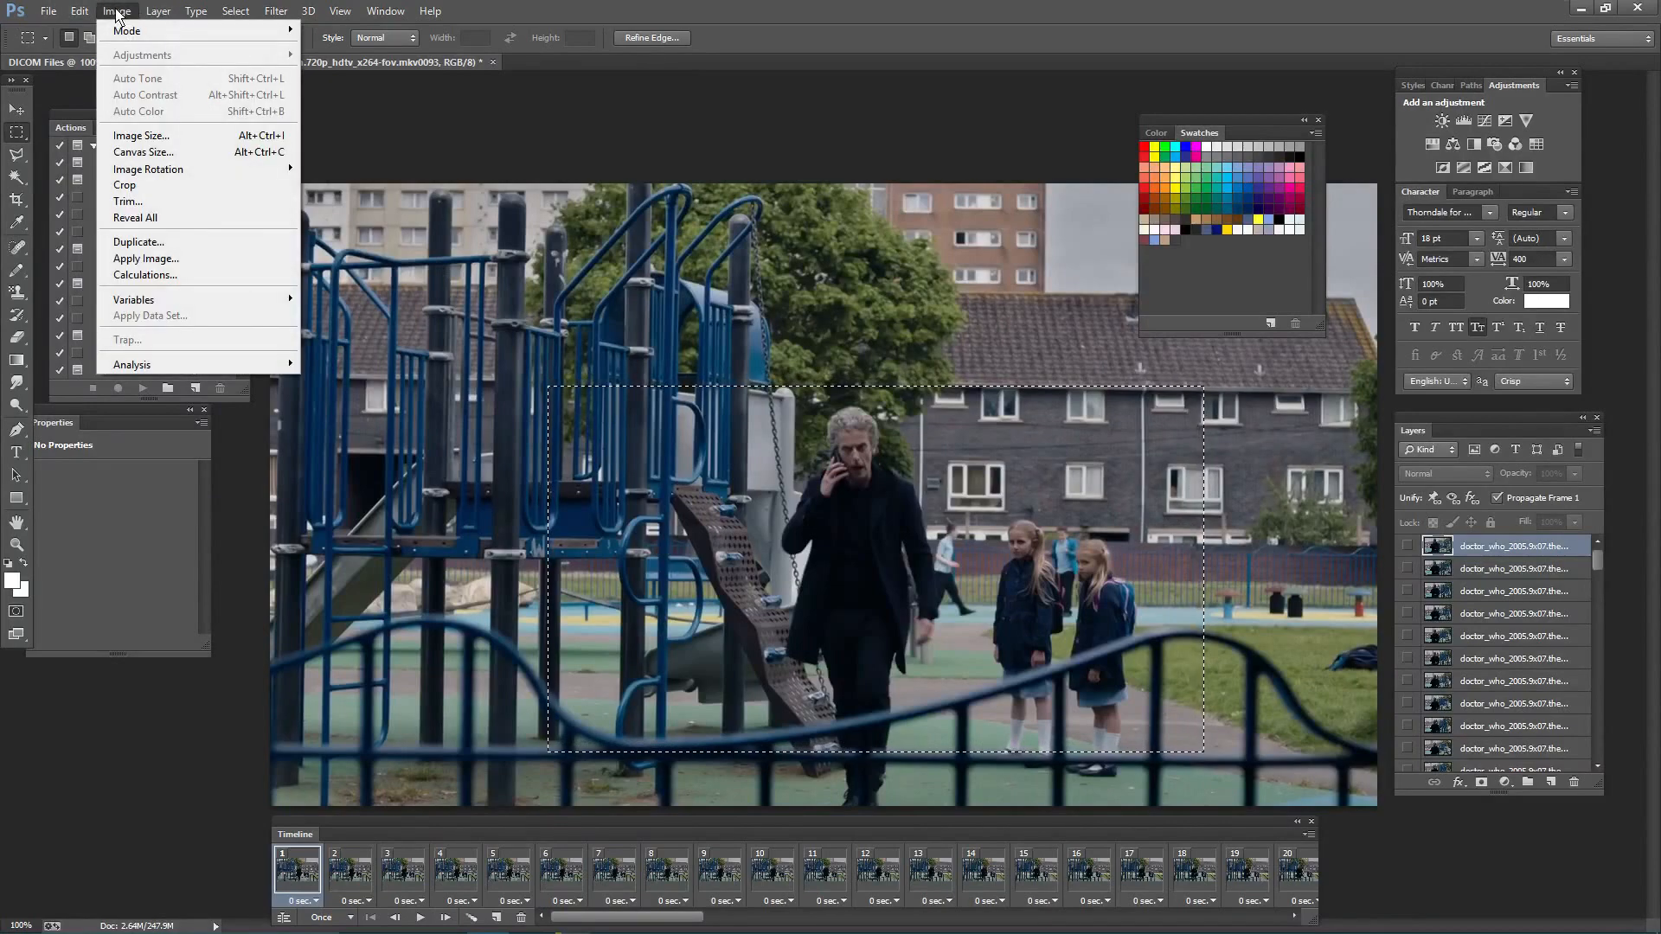
click(161, 188)
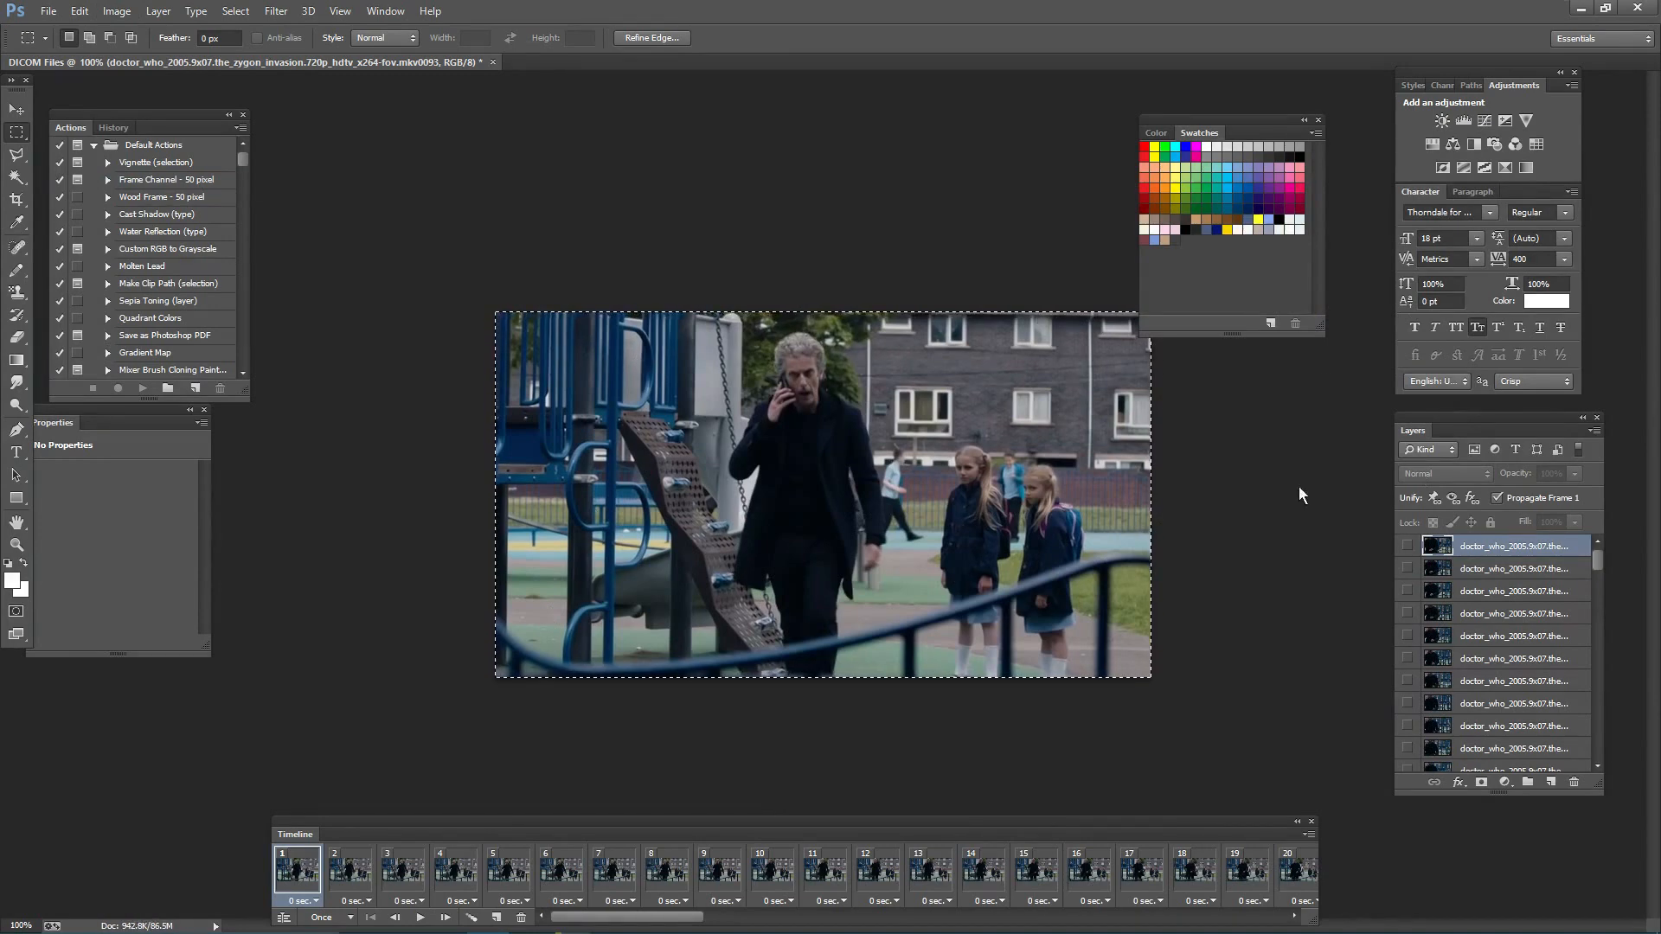
Resize the cropped image to a width of 500 pixels with proportions constrained
click(123, 11)
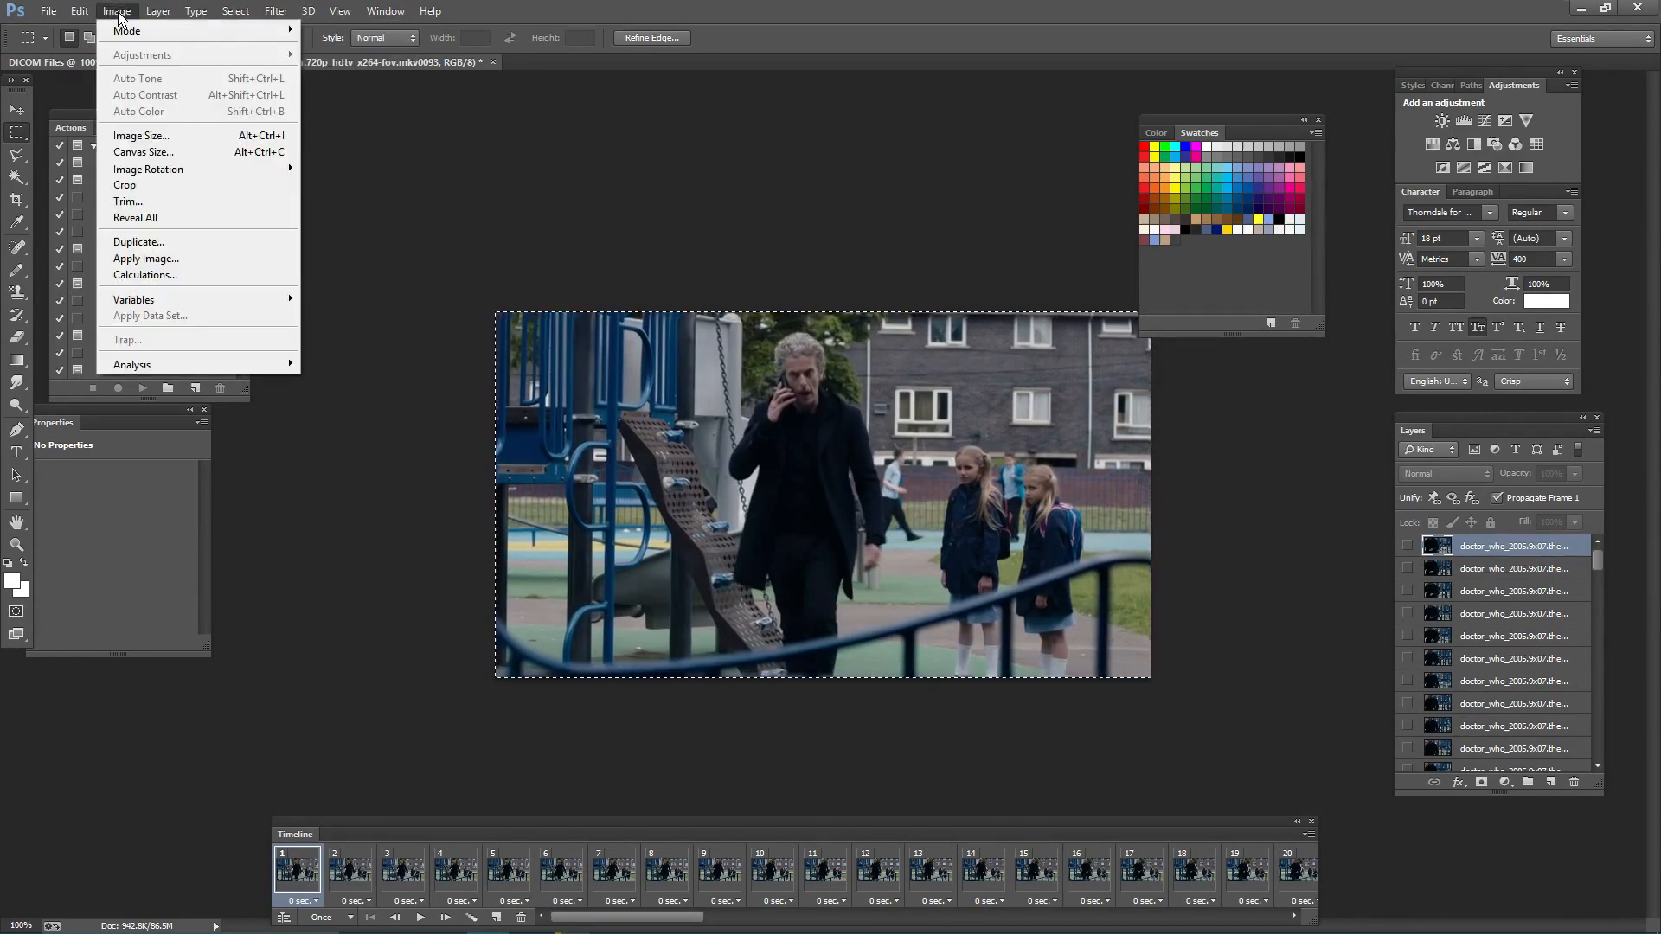
click(118, 11)
click(118, 12)
click(141, 135)
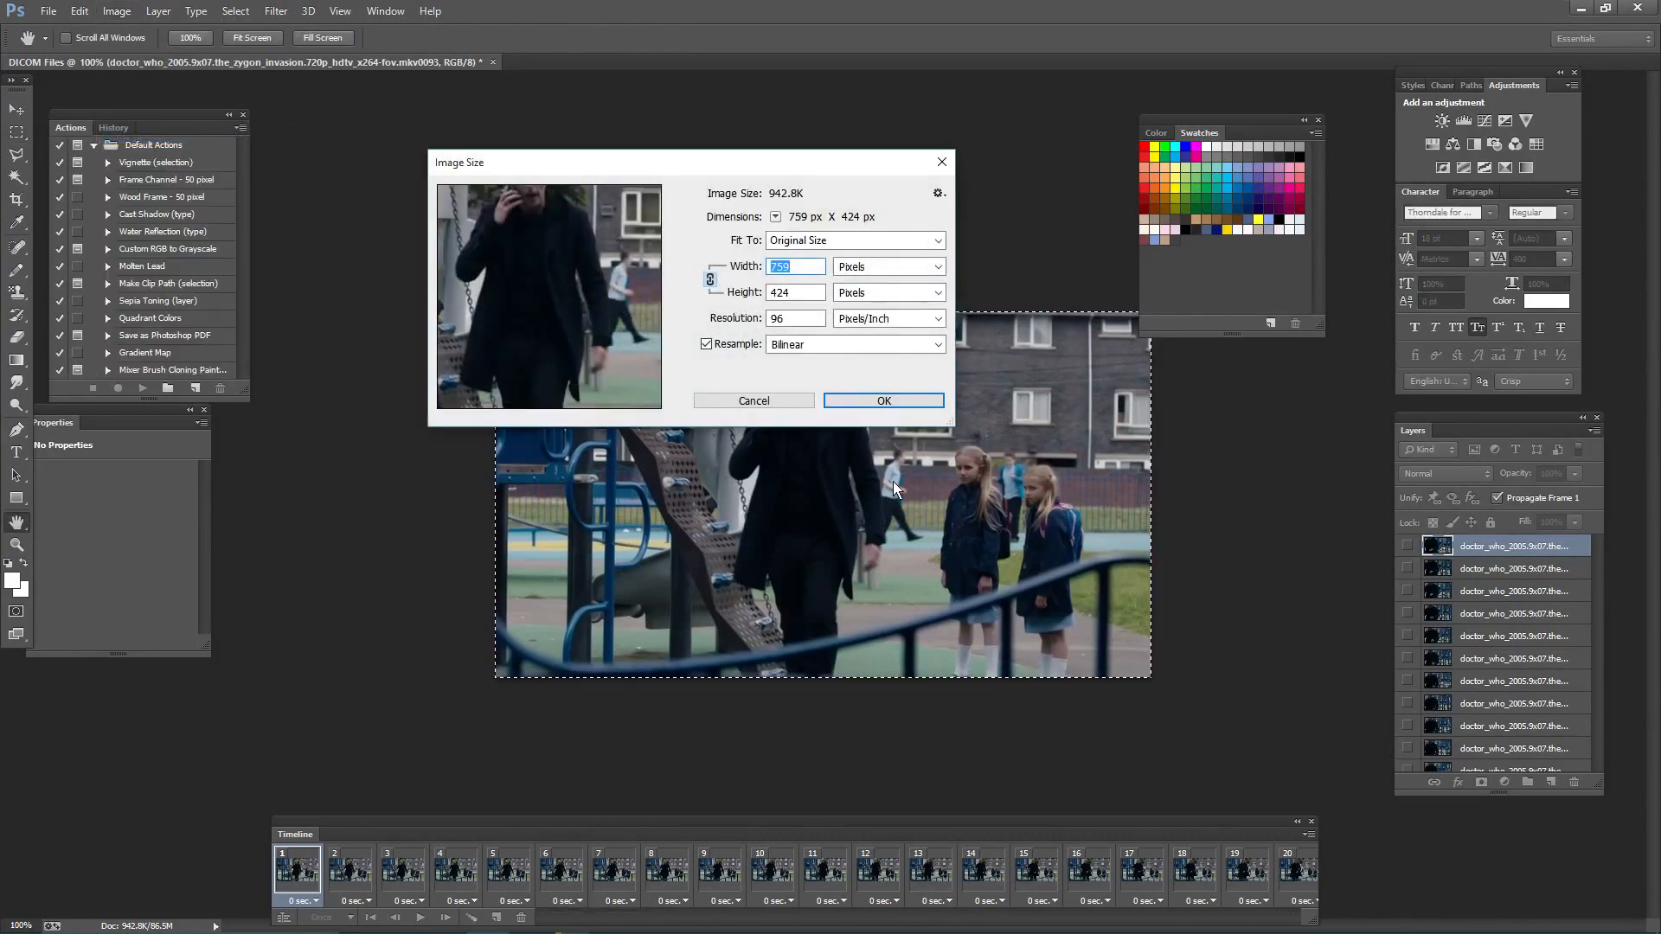
text(500)
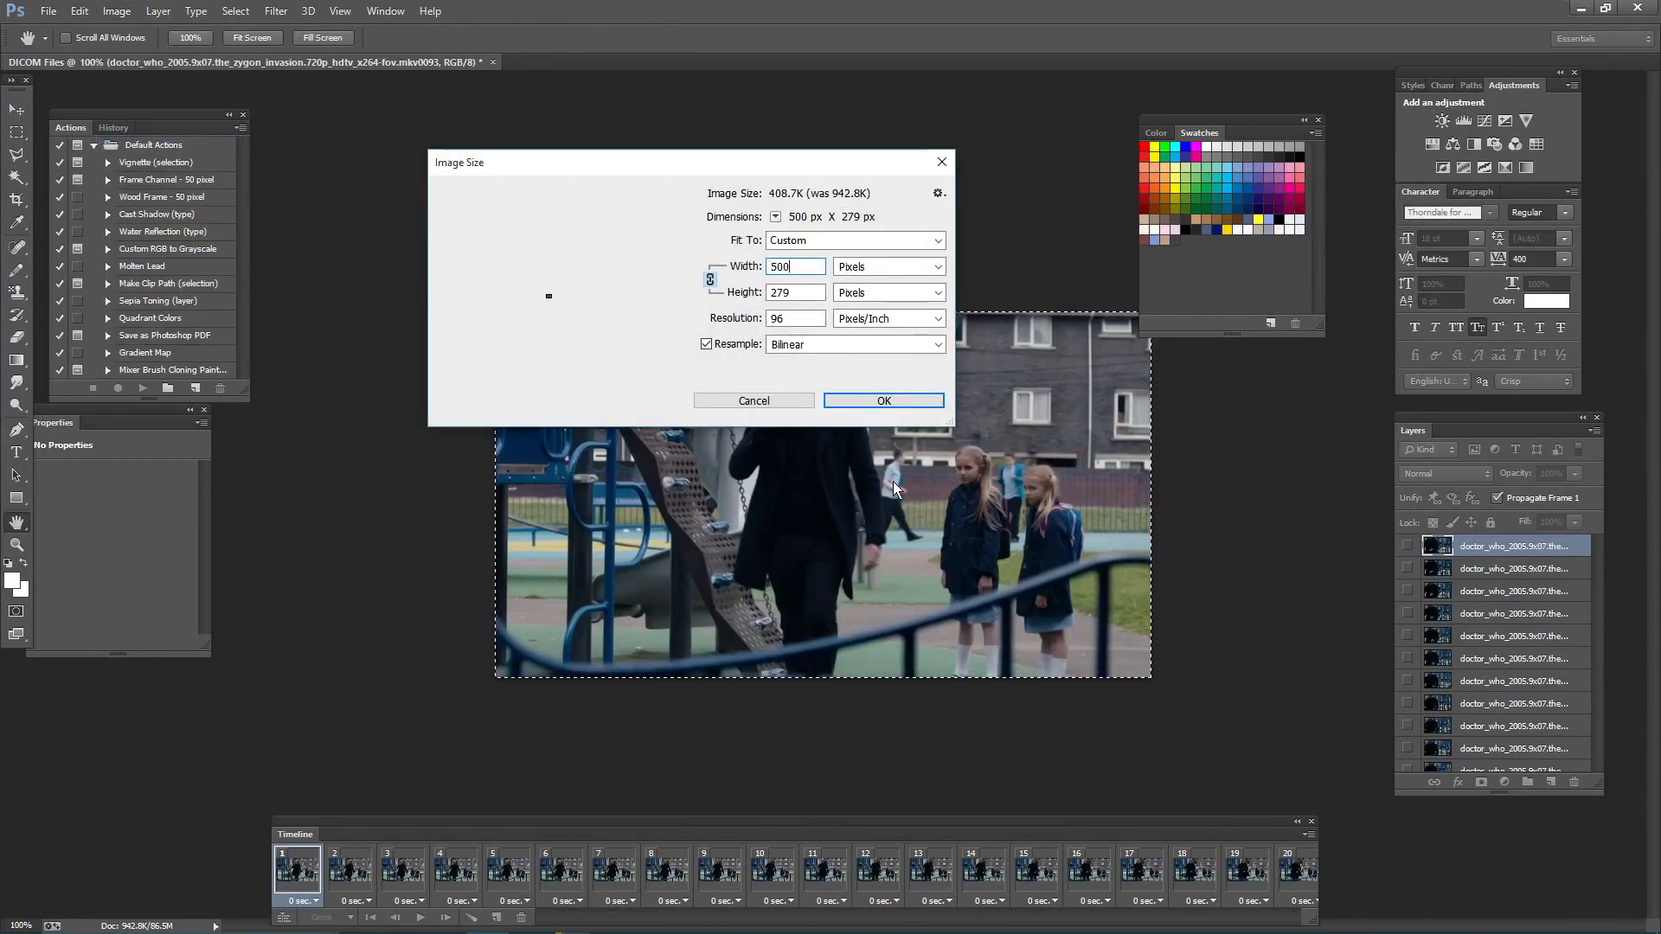
key(Return)
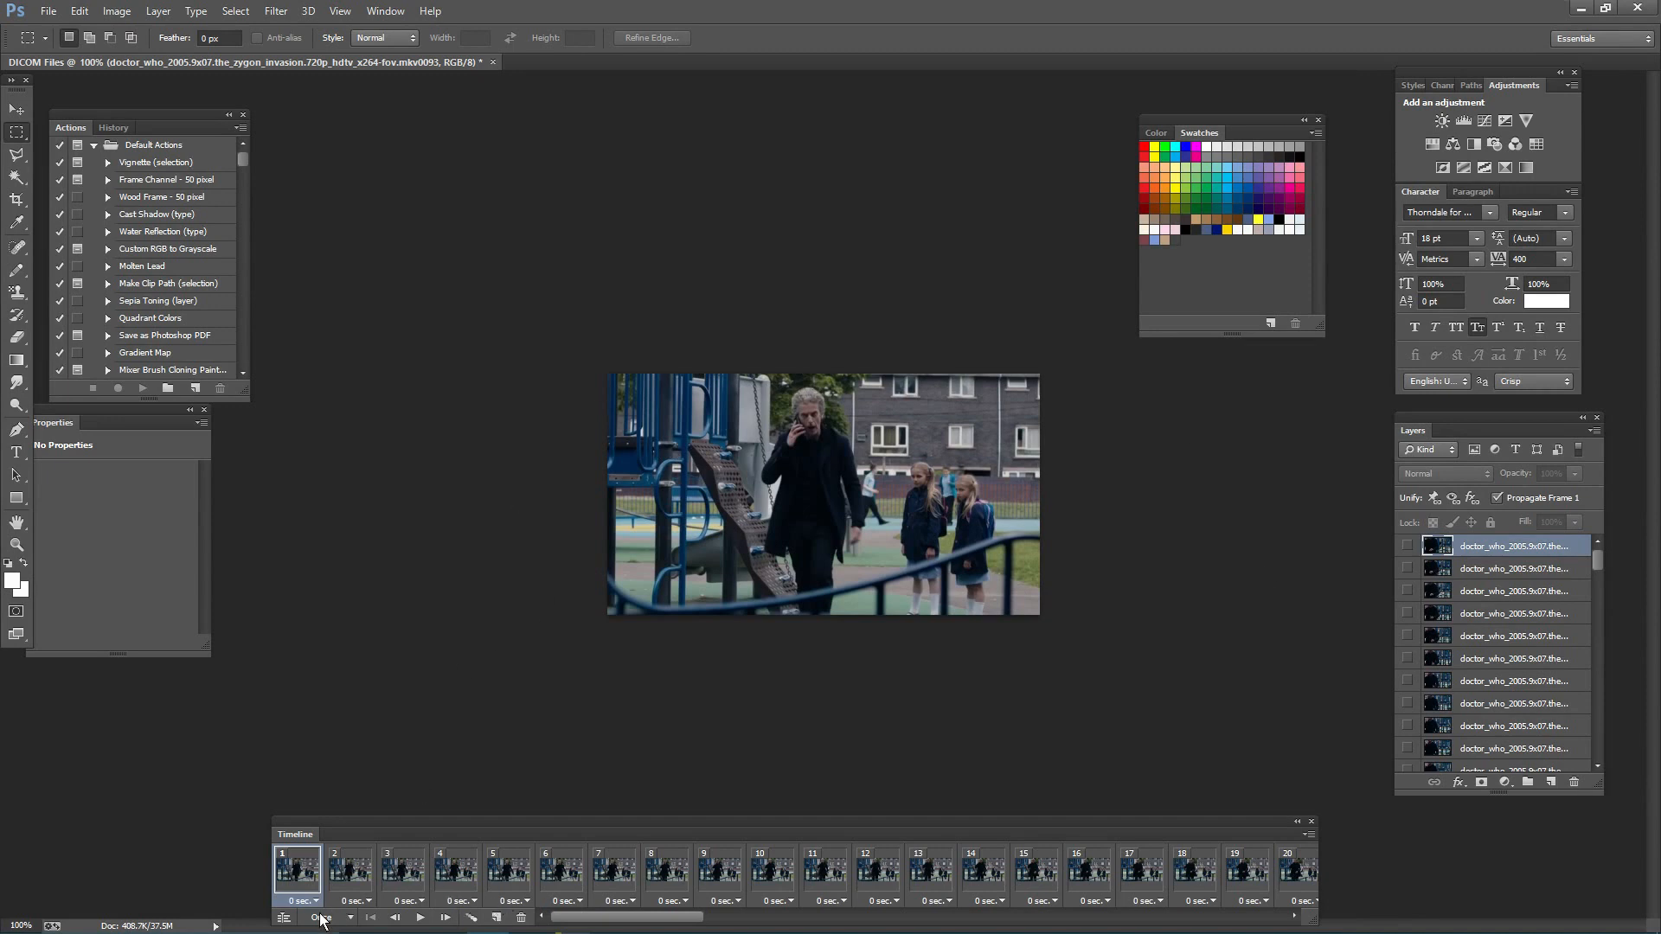
Set the frame animation's looping option to Forever
drag(684, 917, 613, 915)
click(346, 919)
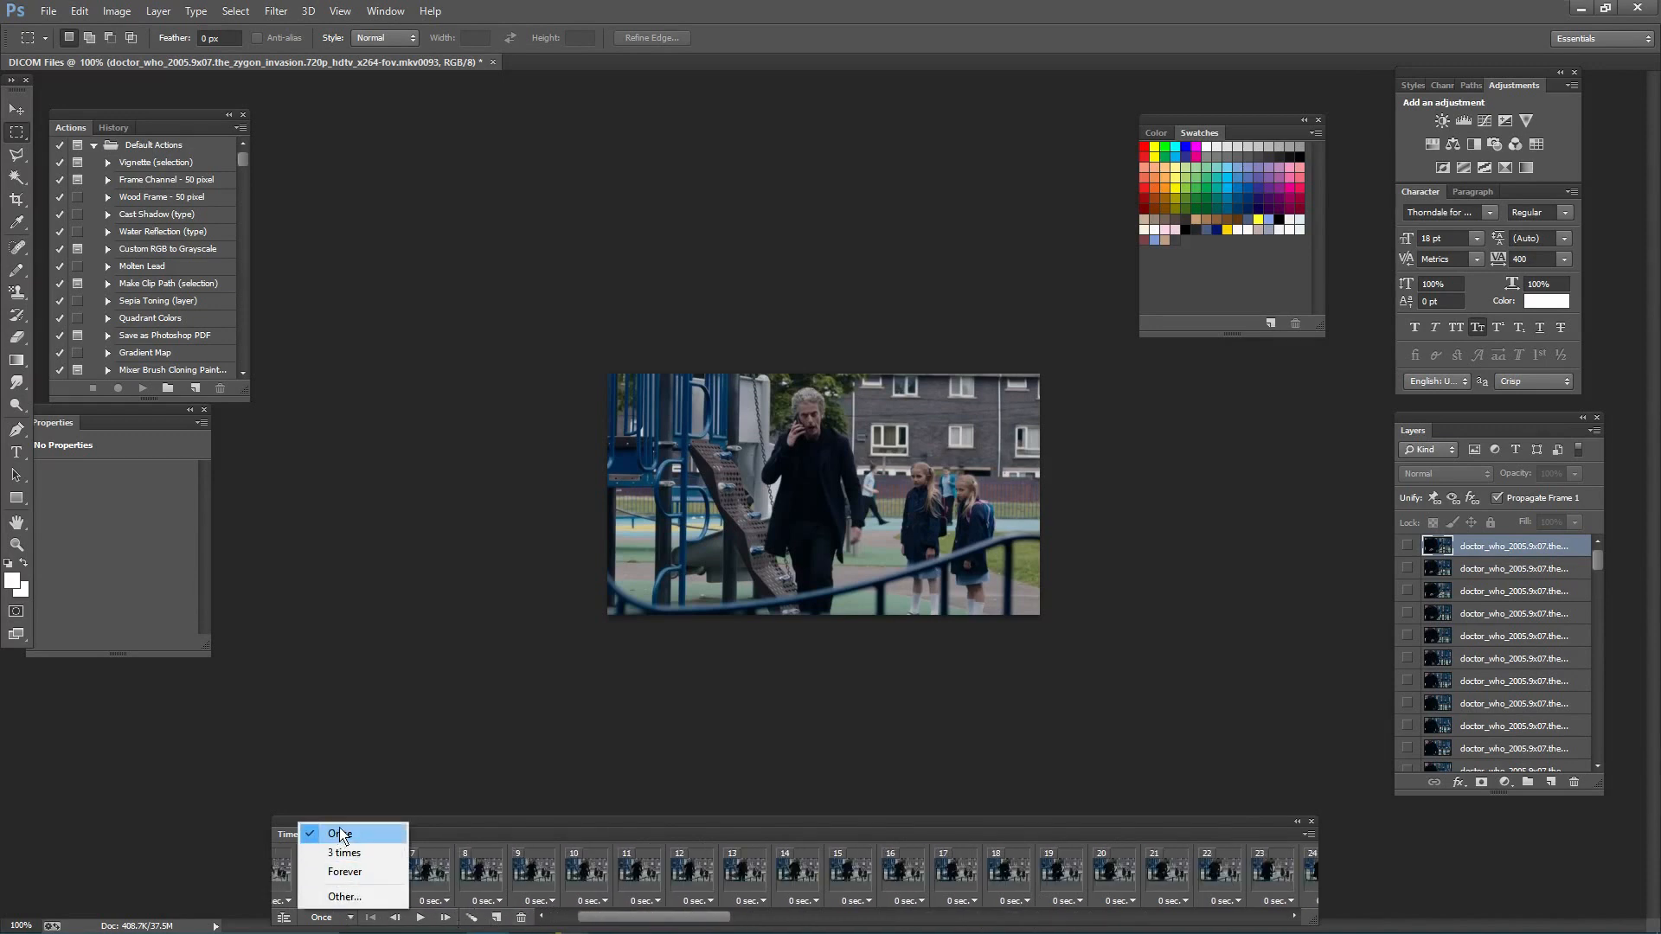
click(344, 872)
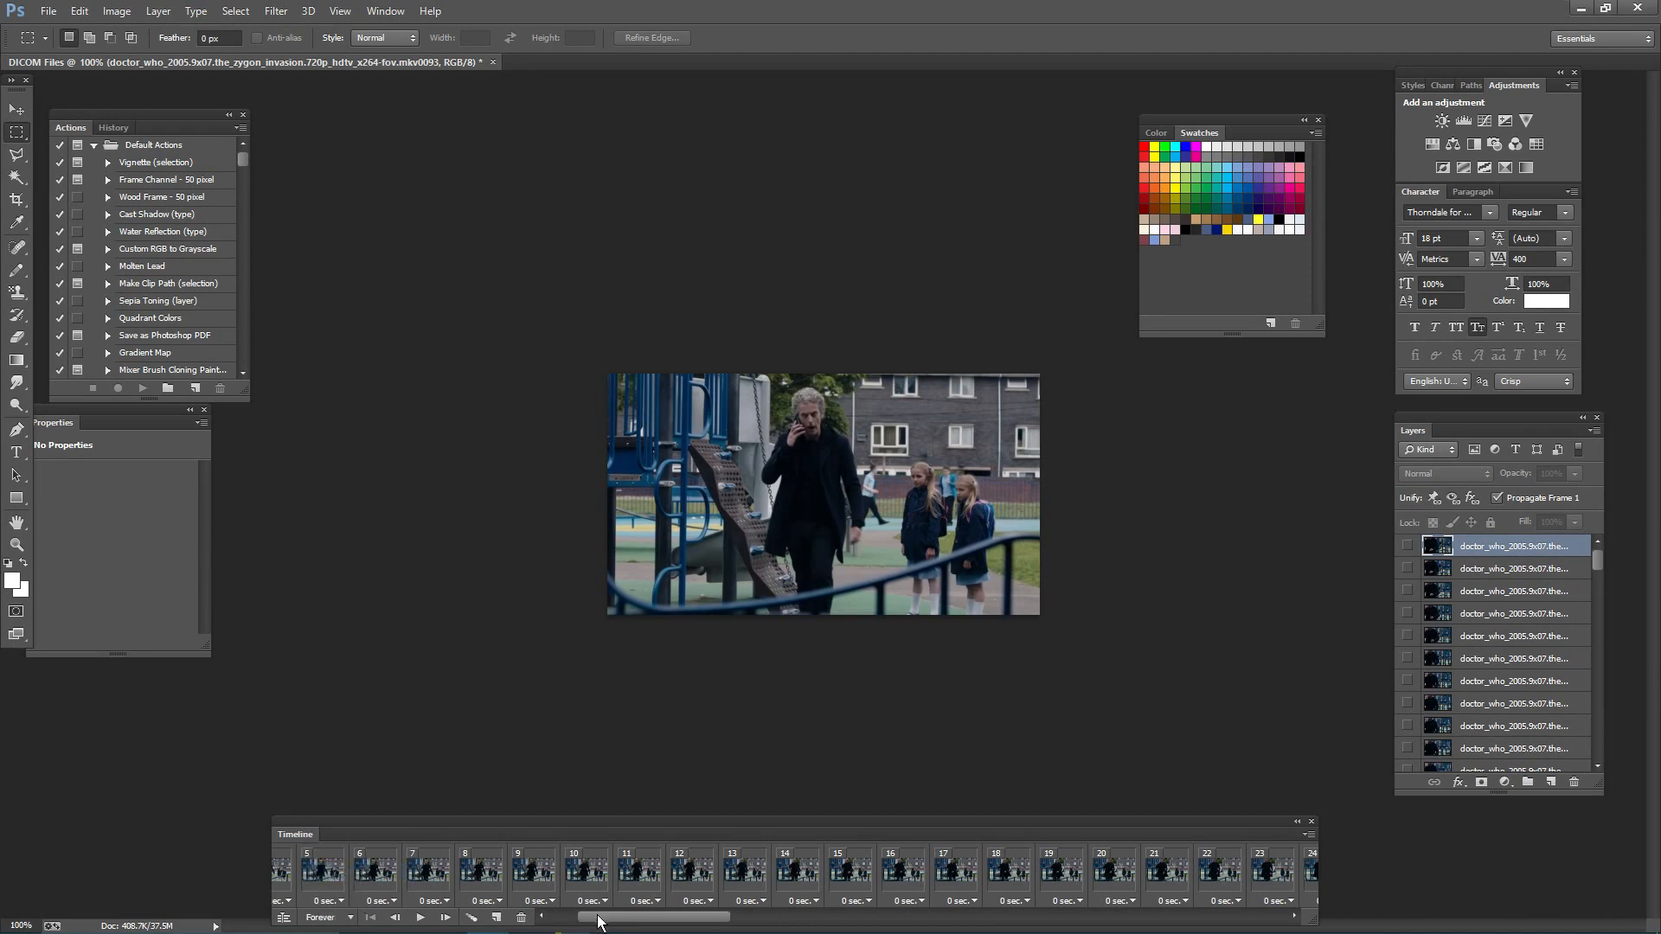
Compare the first and last frames of the animation, frames 1 and 94
drag(601, 917, 1235, 928)
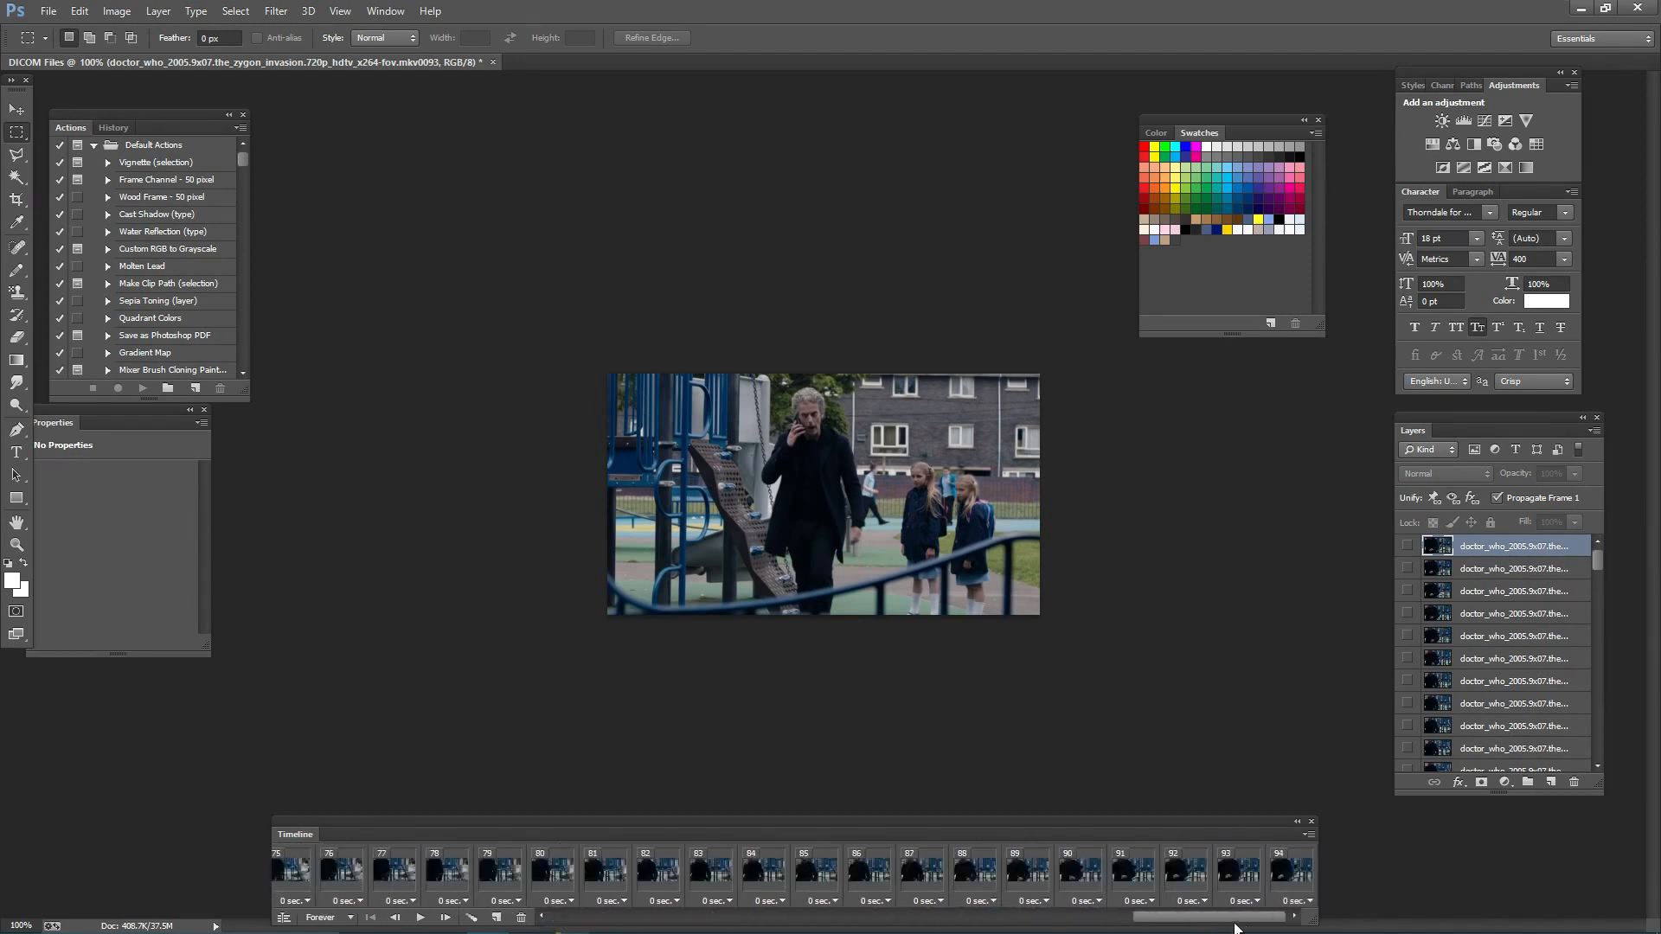
click(1307, 872)
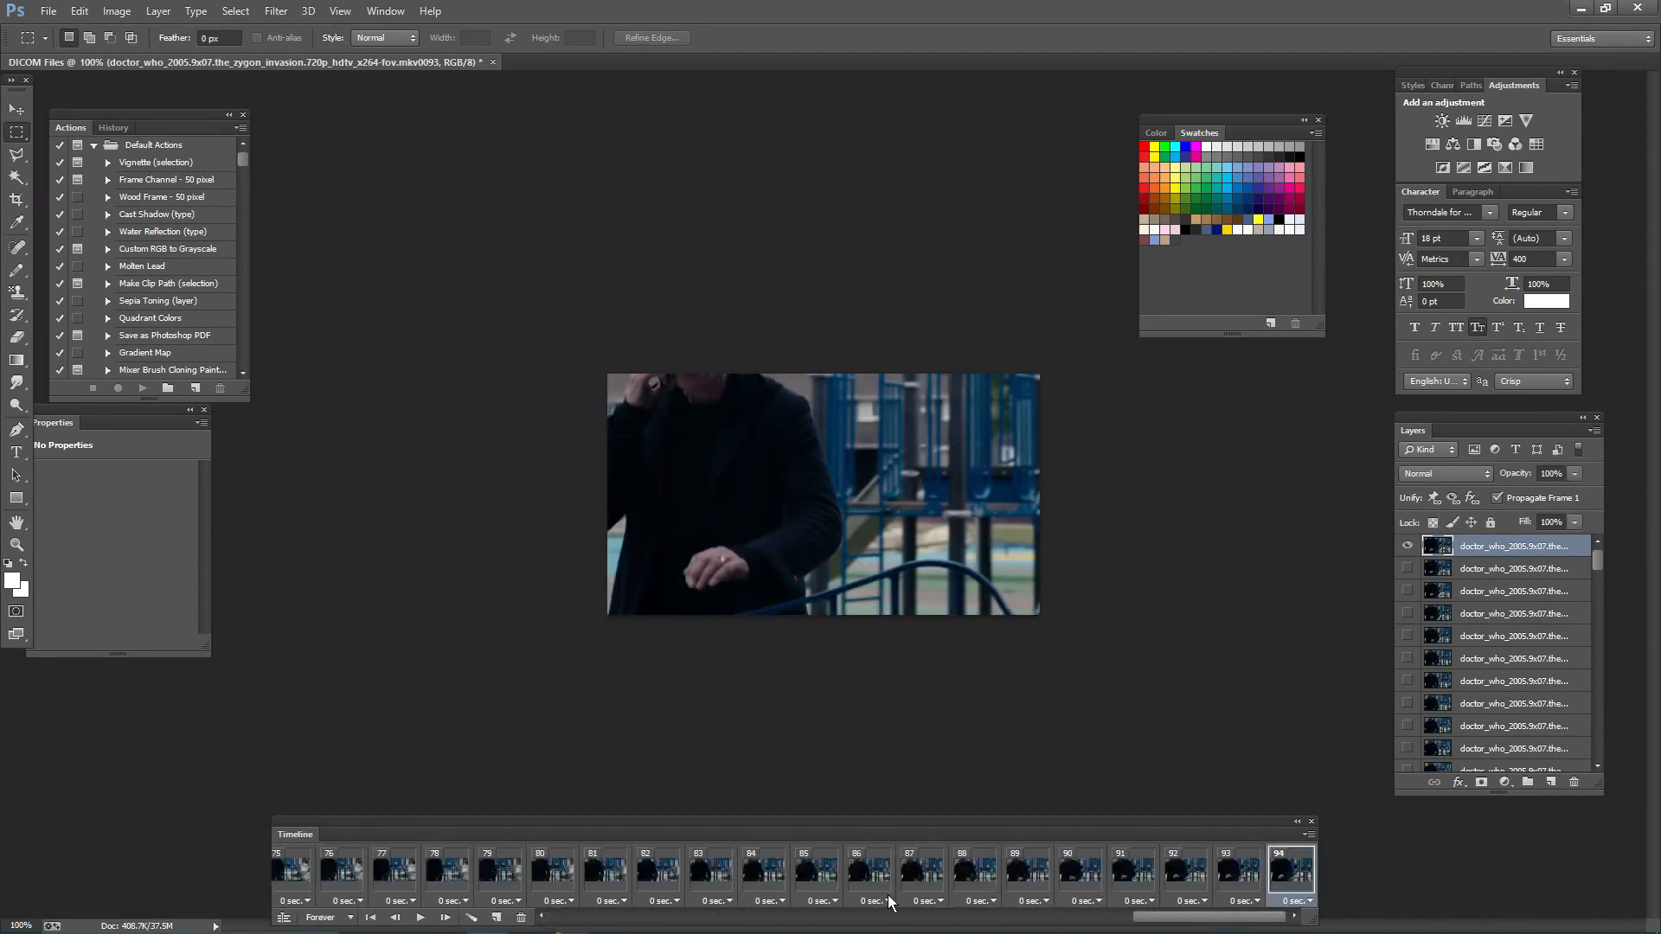
drag(1136, 922, 530, 916)
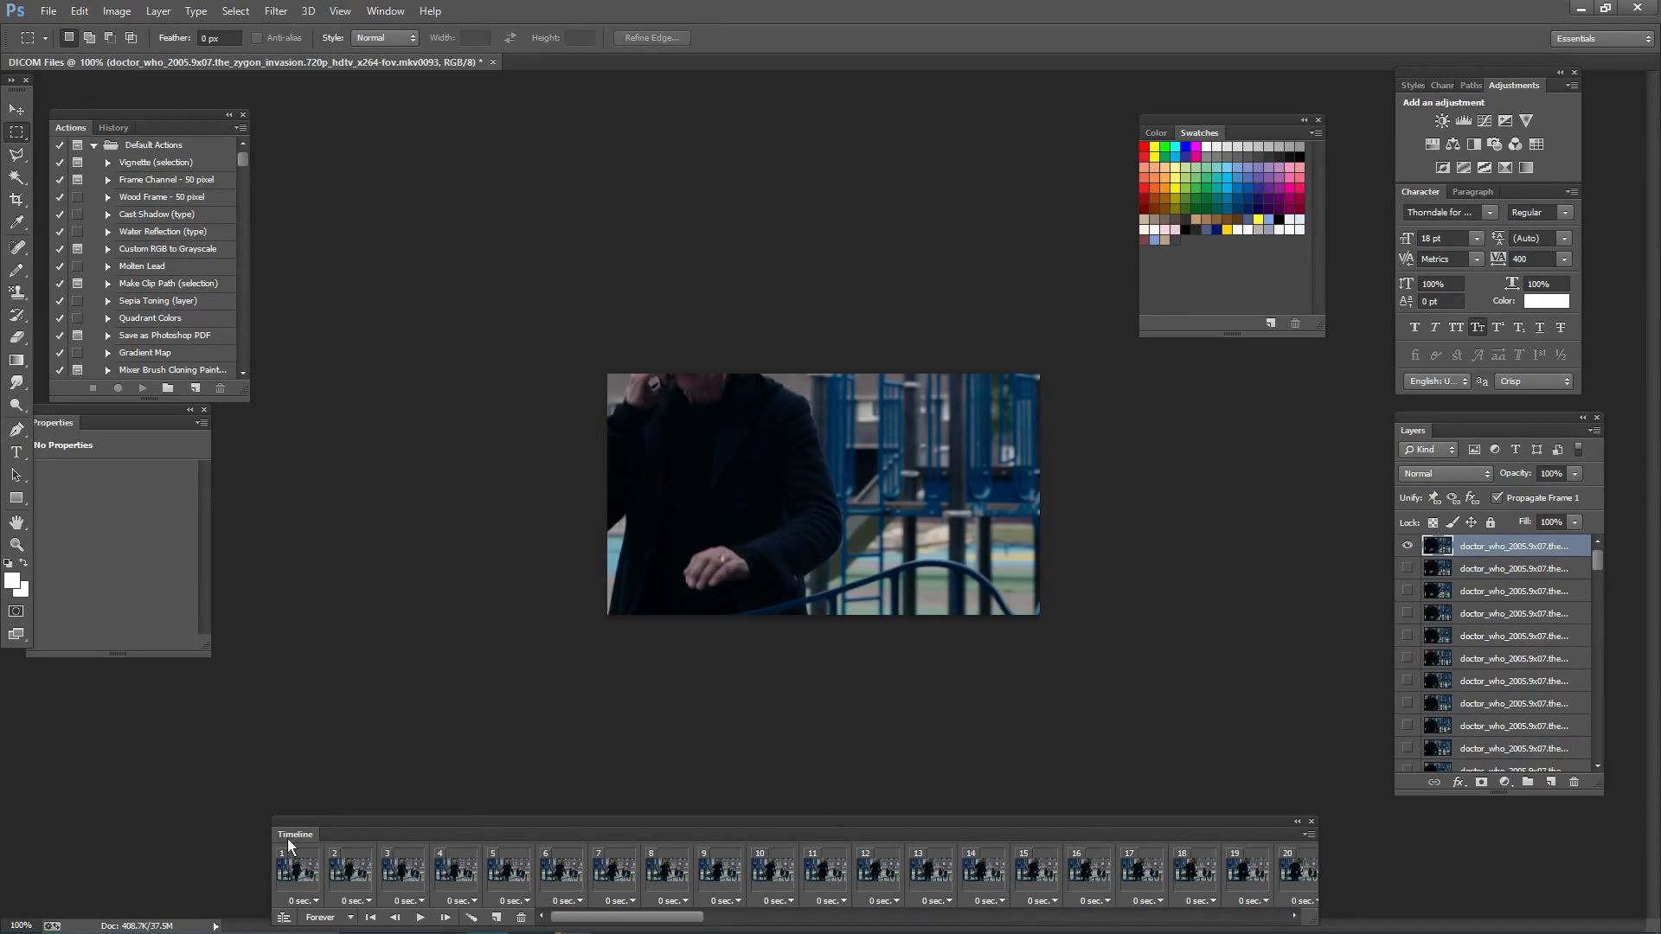
click(300, 876)
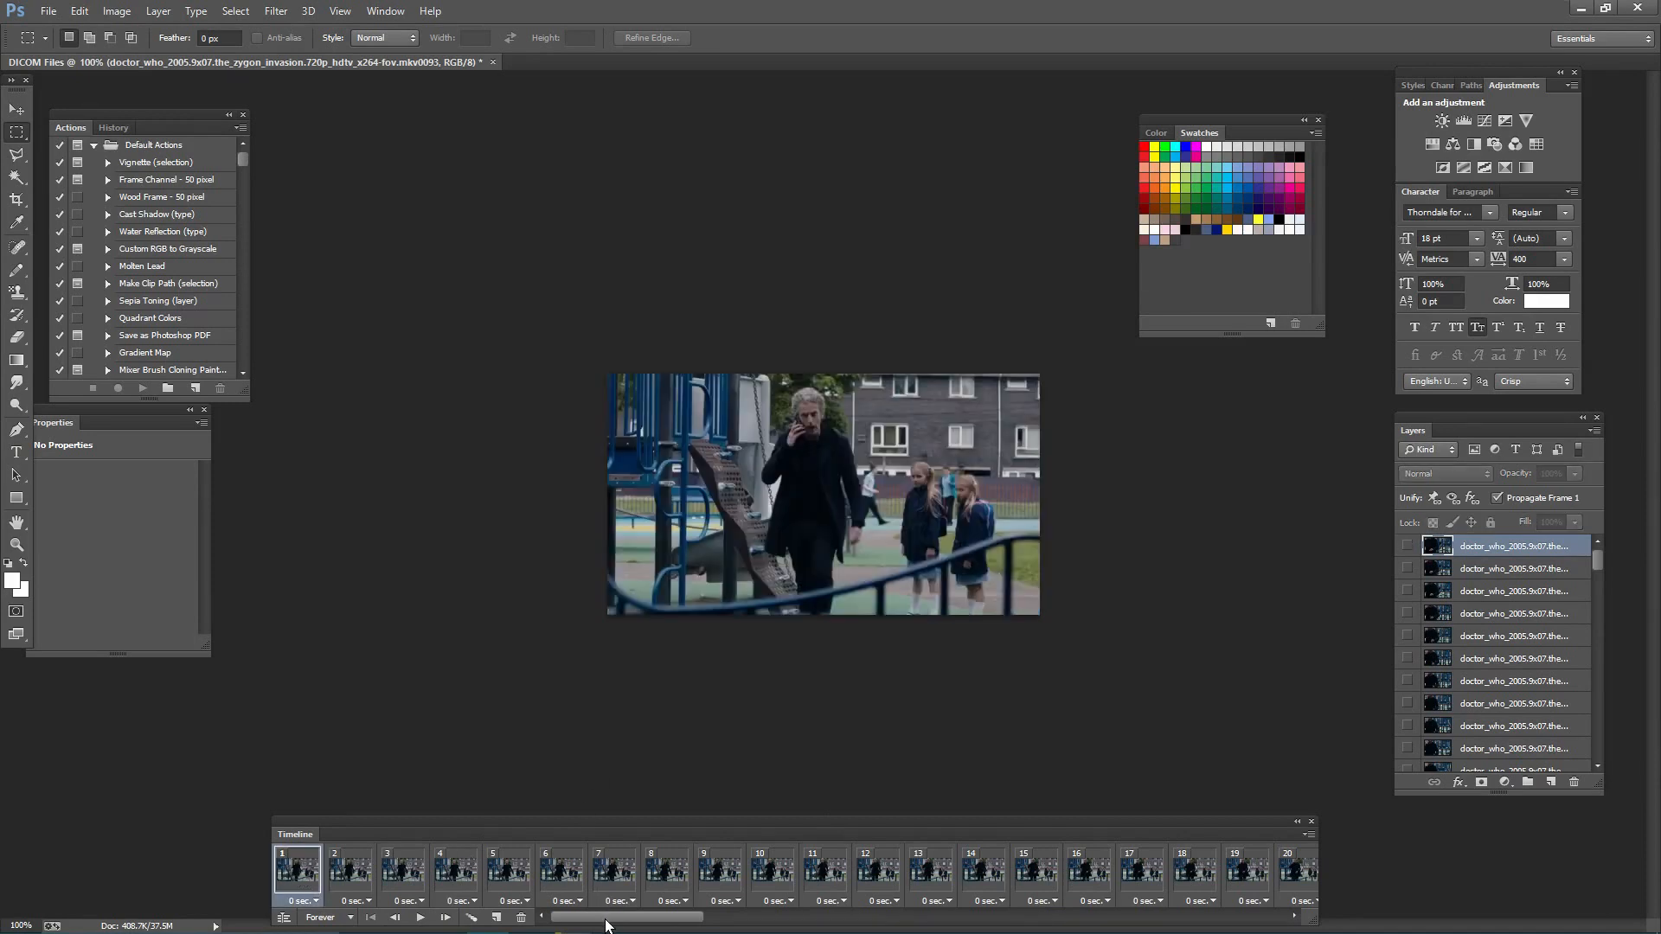
drag(605, 921, 1304, 916)
click(1302, 869)
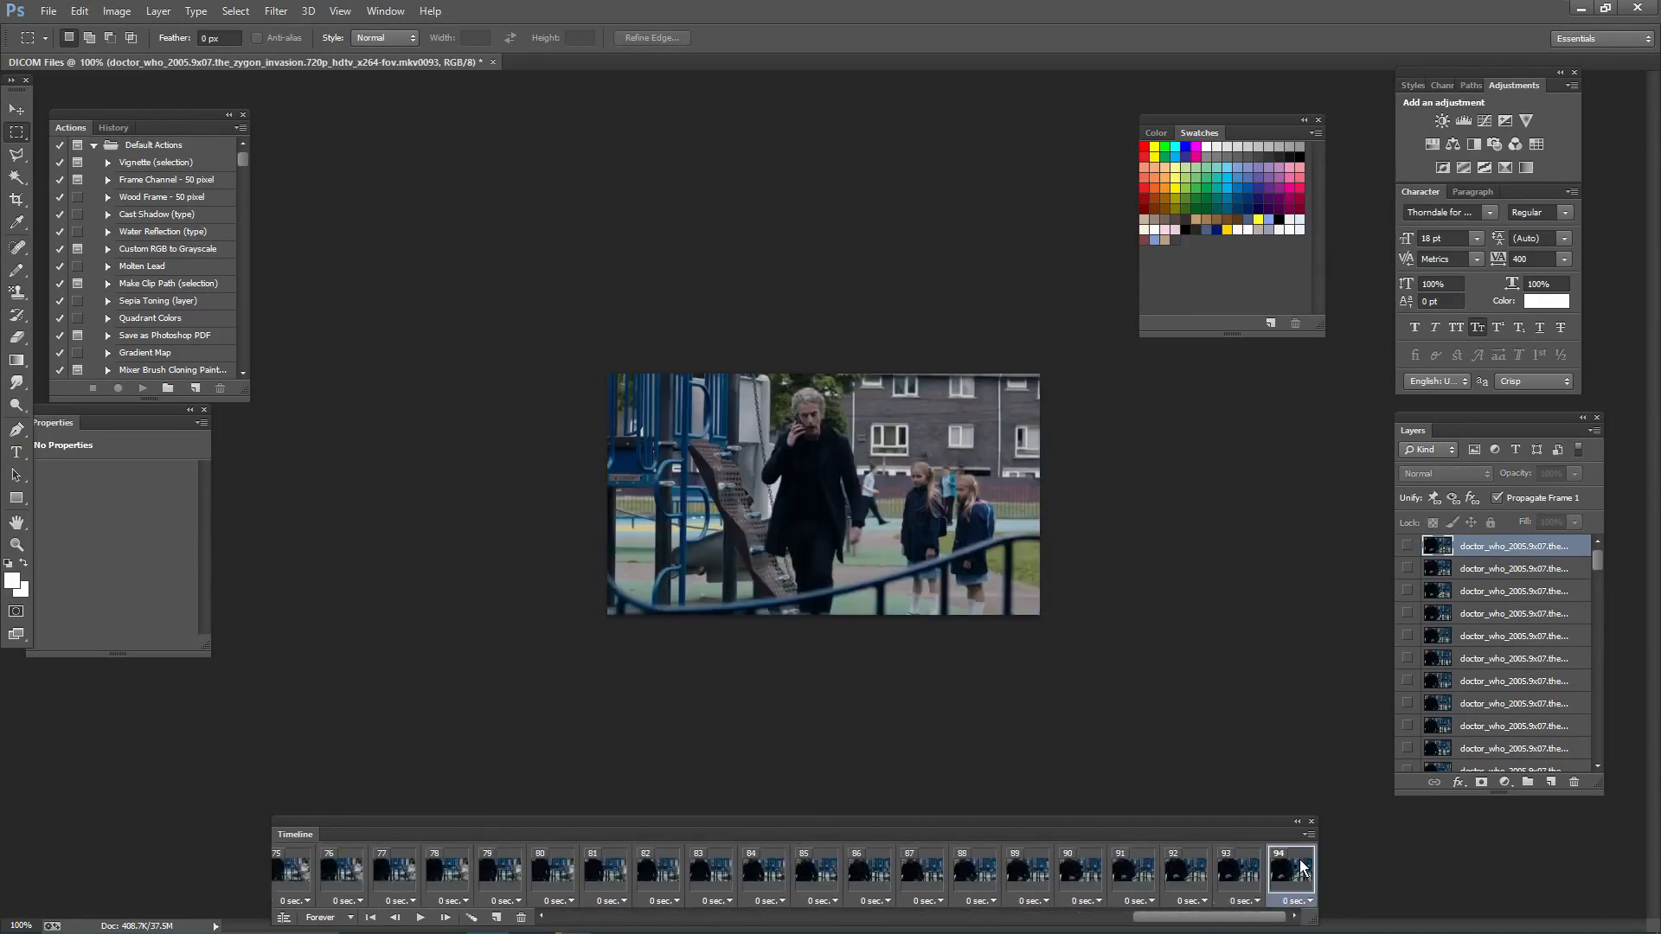
Delete frames 31 through 94 from the animation and go back to frame 1
drag(1192, 922, 767, 915)
click(655, 882)
click(748, 870)
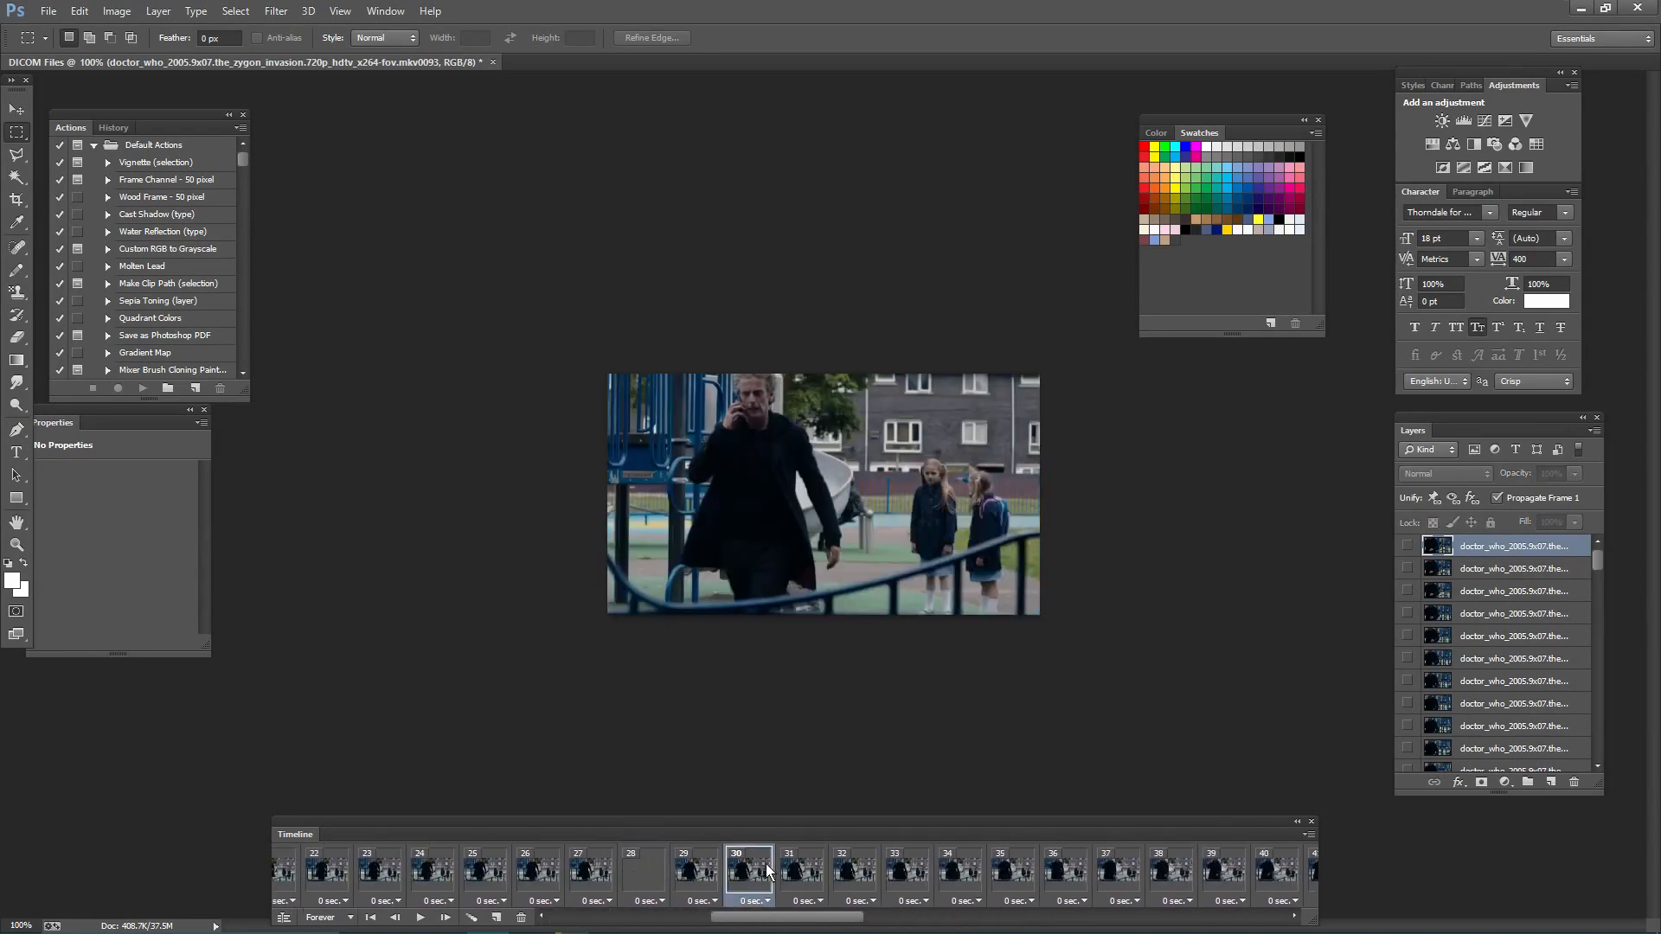
click(811, 869)
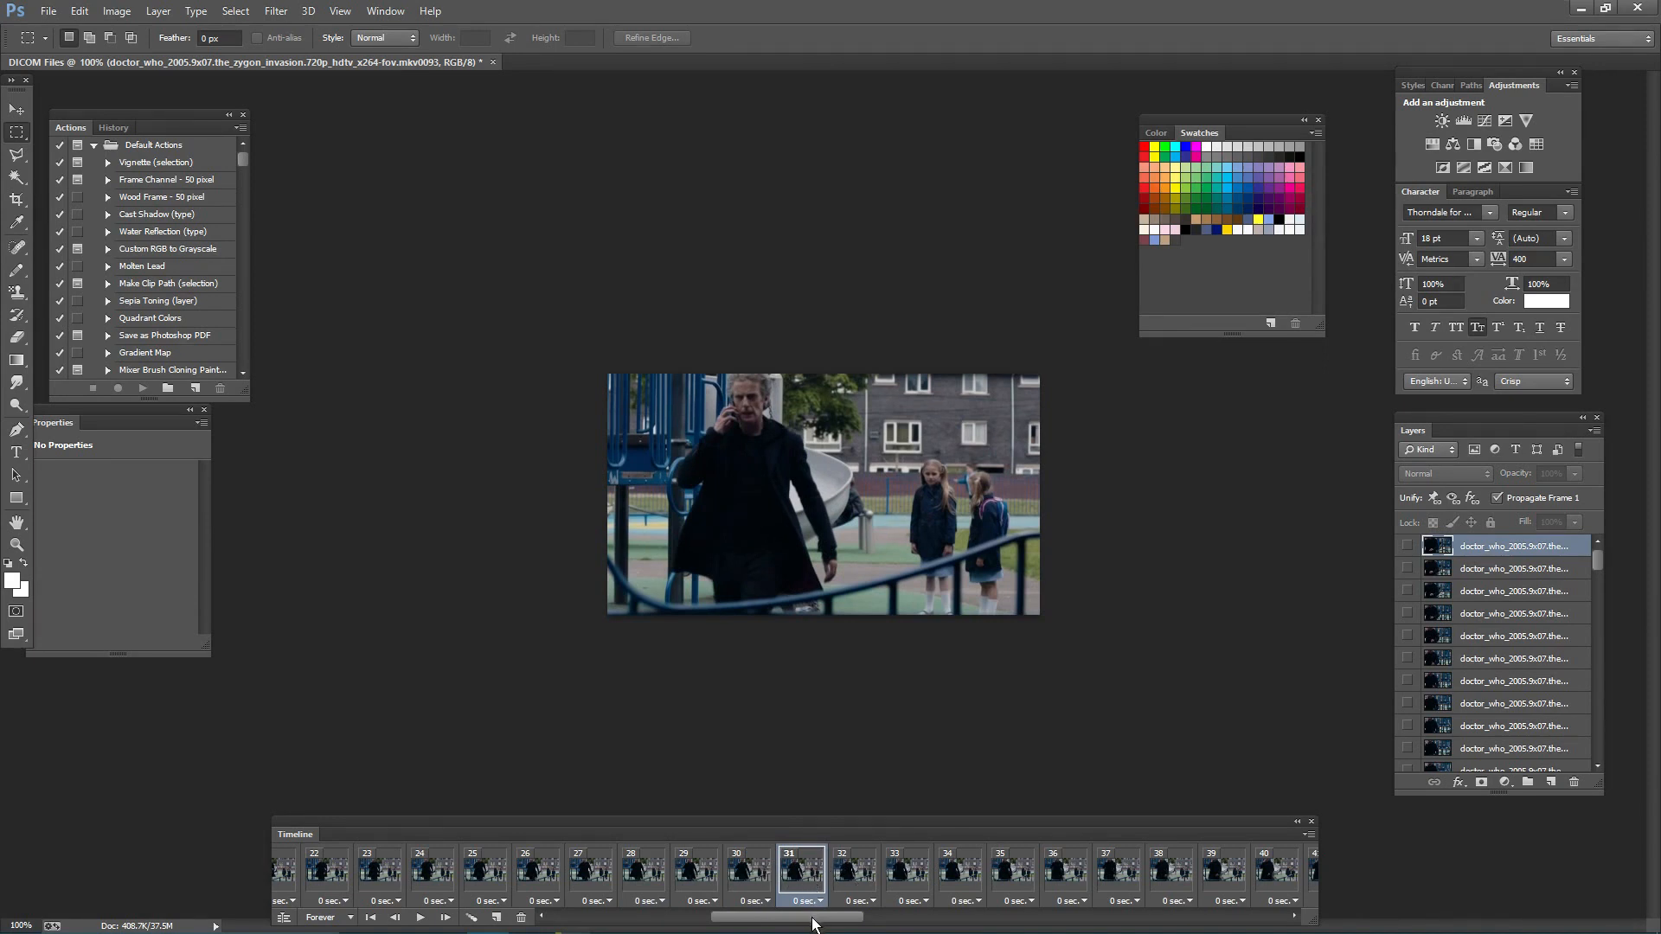
drag(813, 923, 1288, 922)
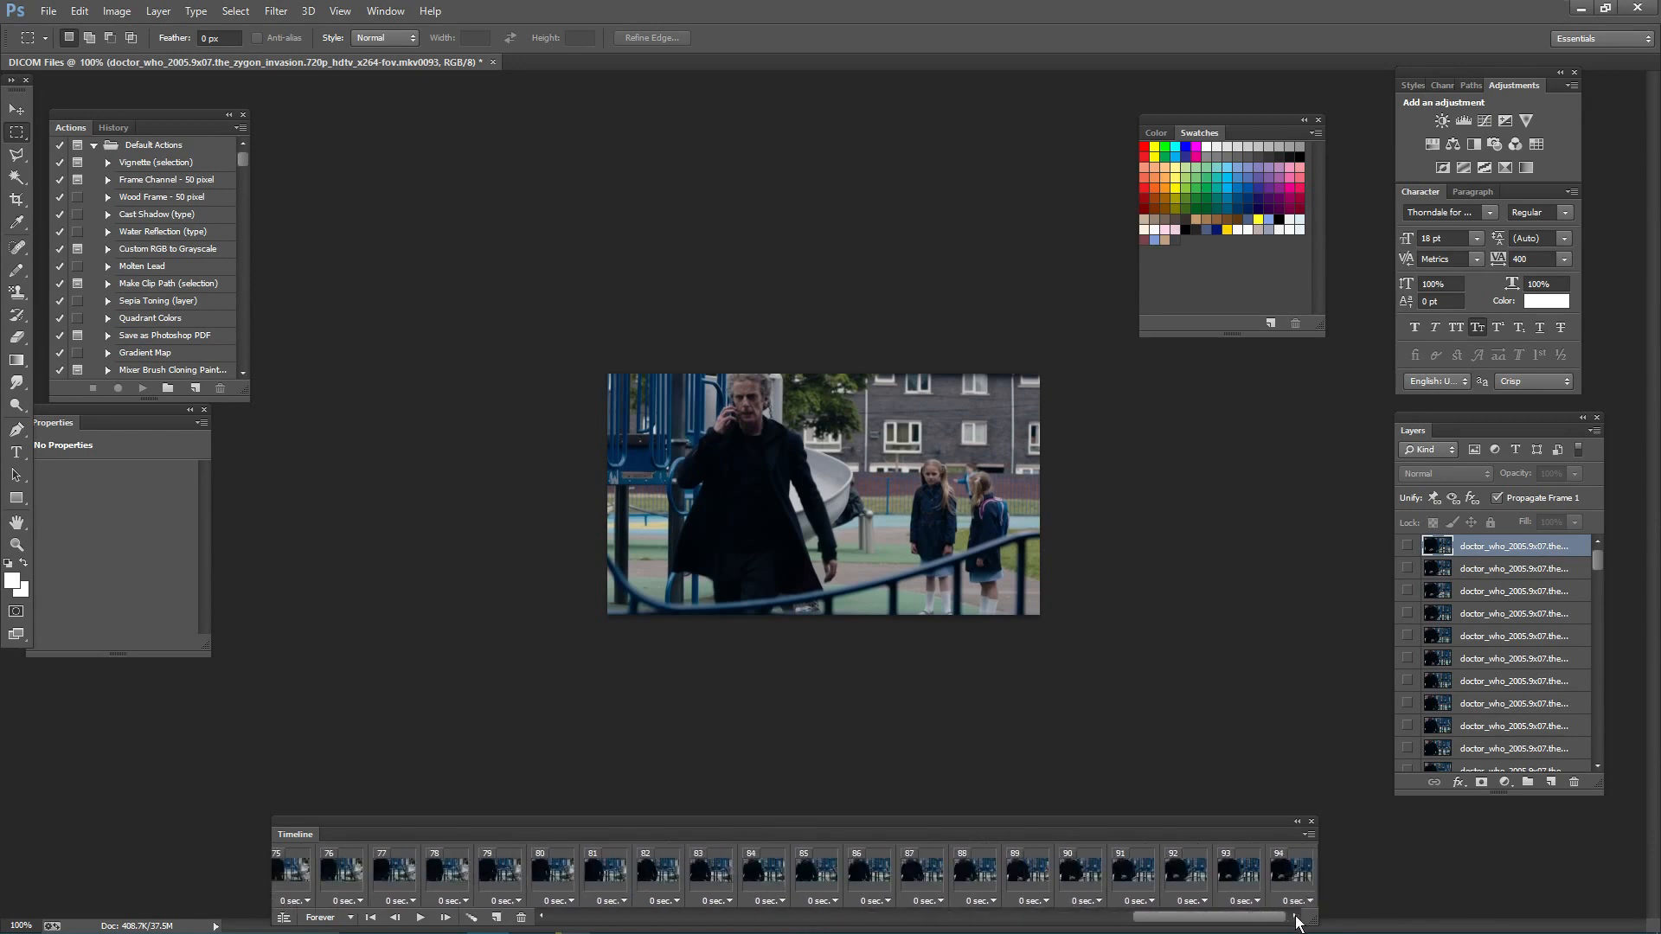
shift+click(1291, 878)
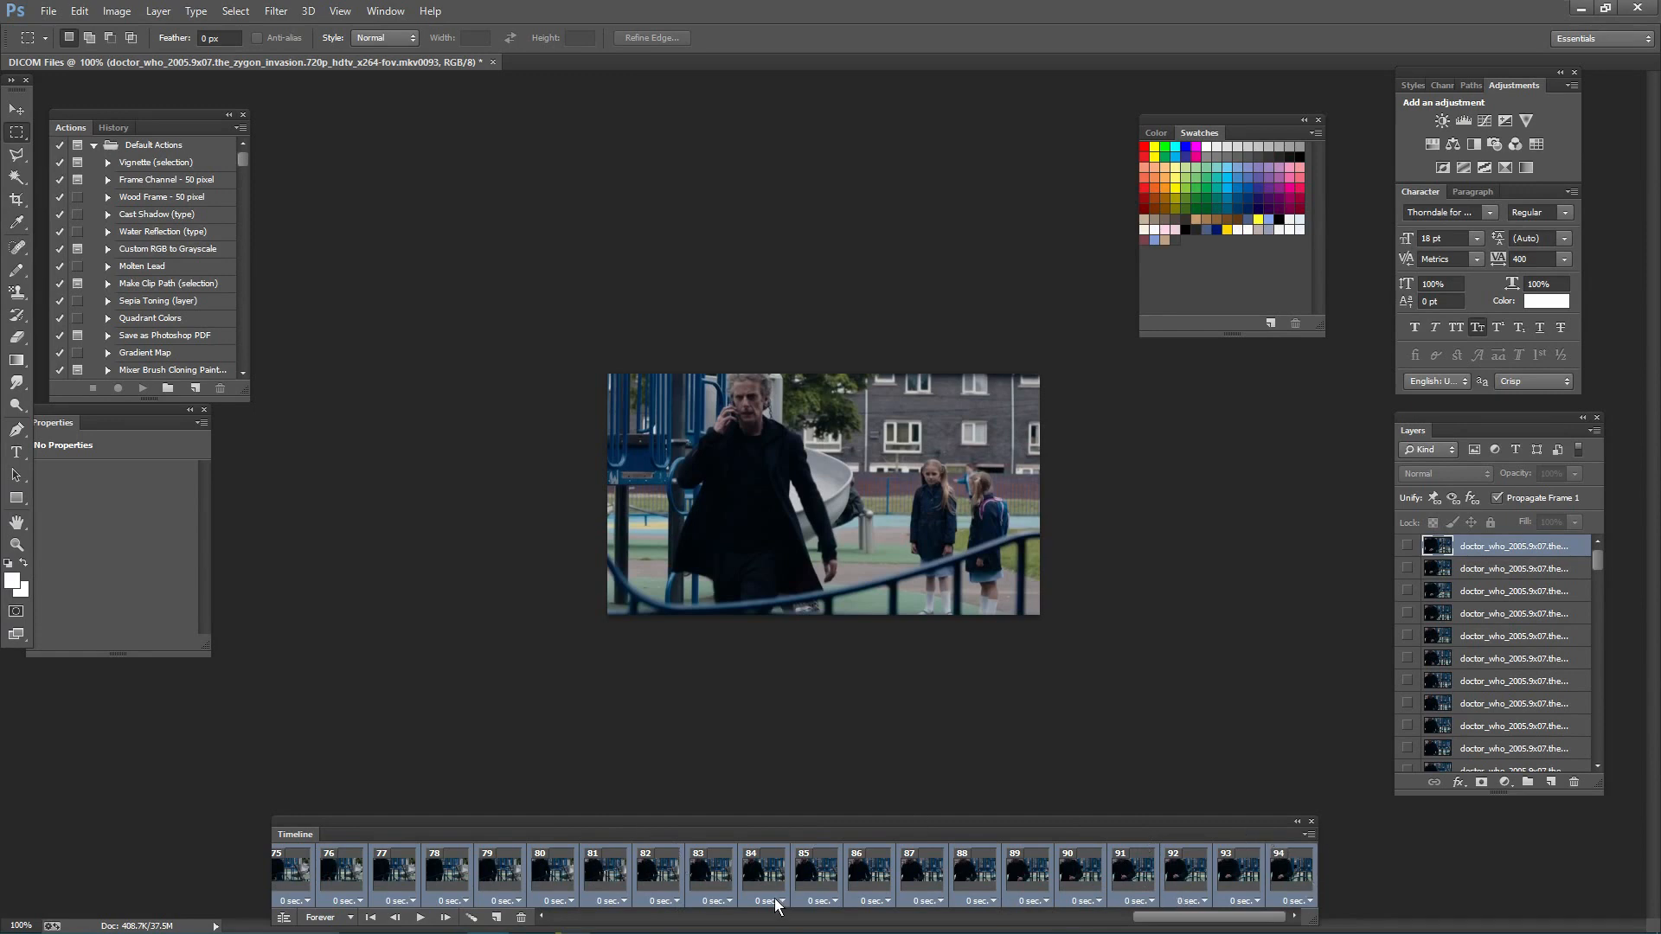
click(522, 917)
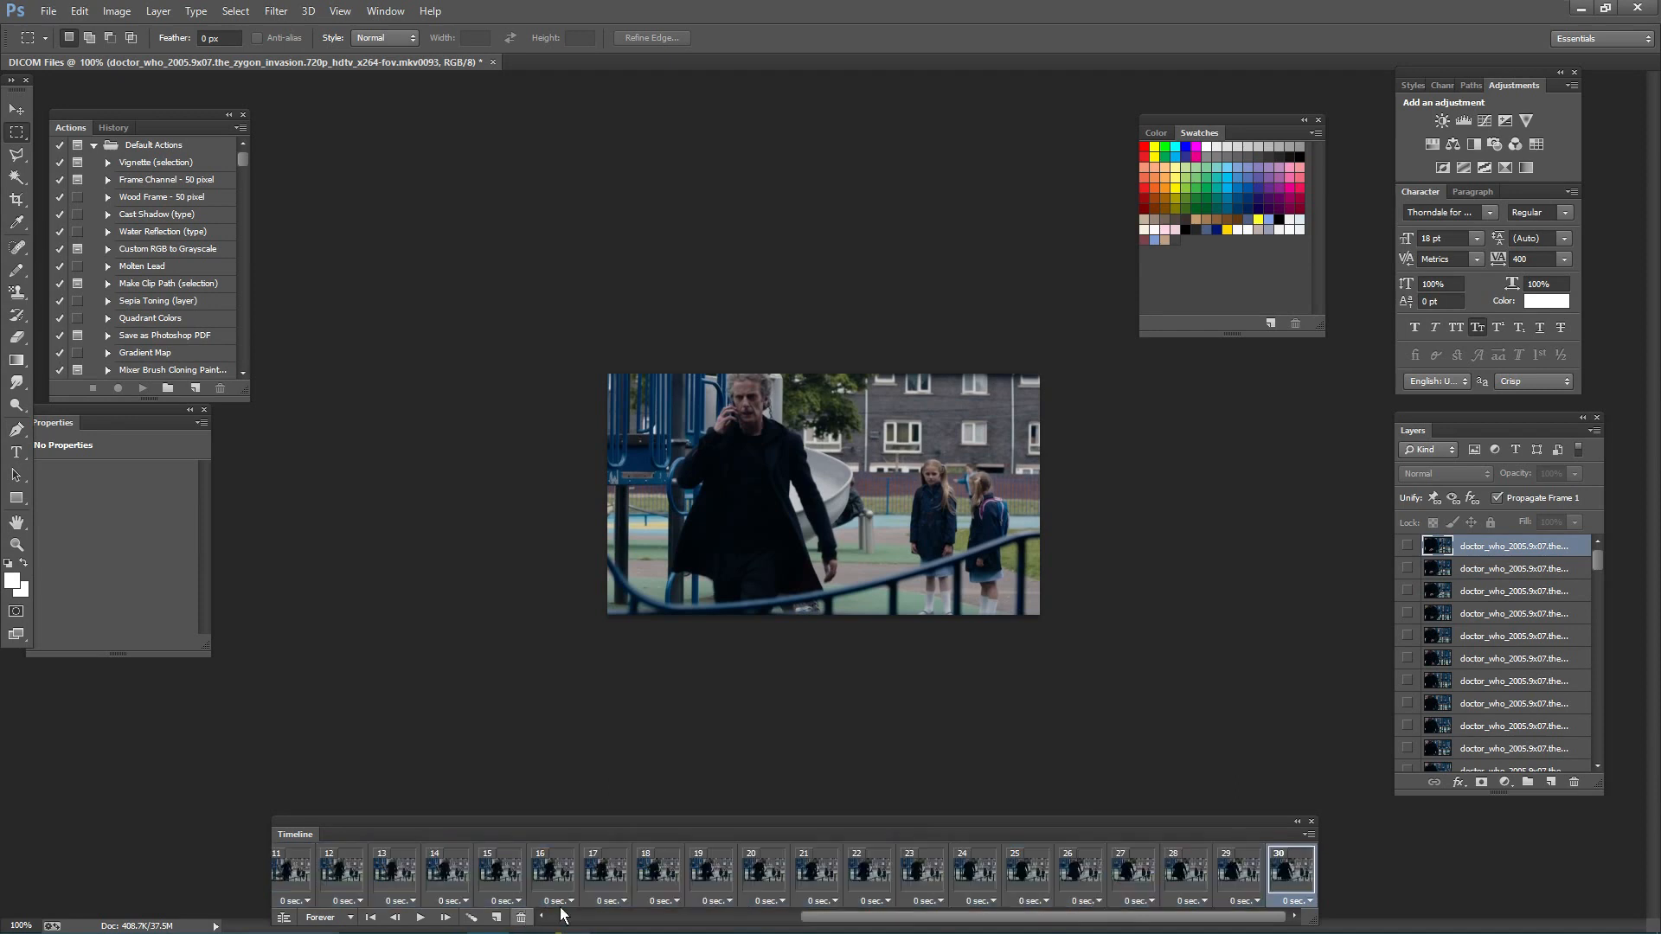
drag(1146, 918, 602, 932)
click(277, 875)
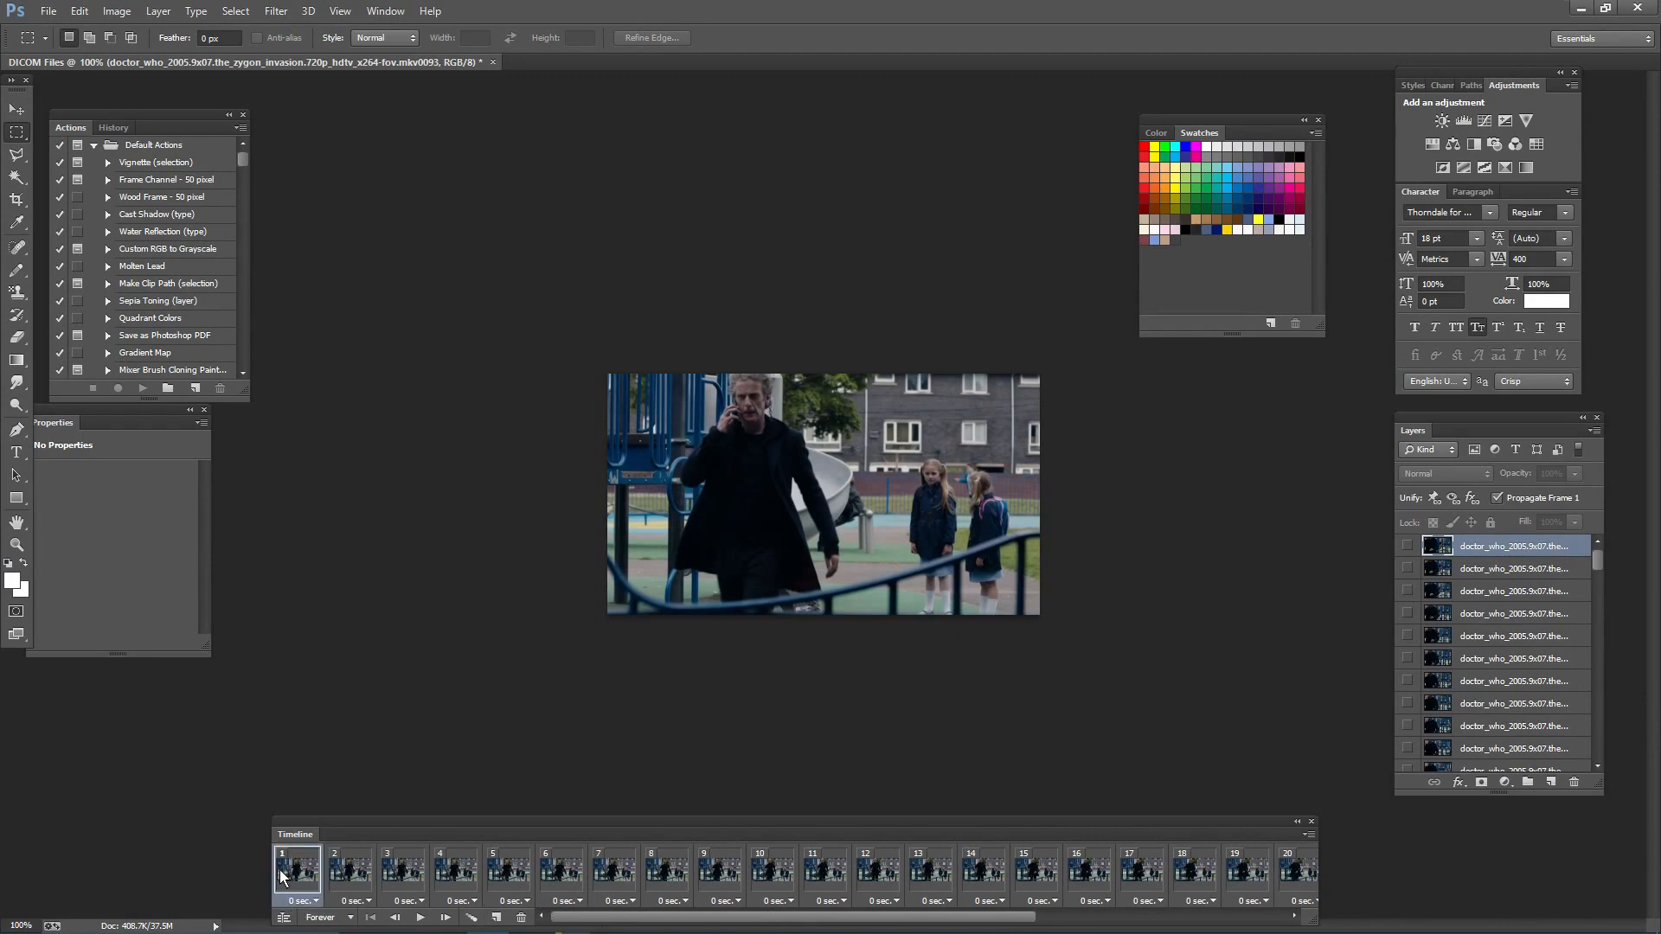
Review the GIF file size, color reduction, colors and dither settings in Save for Web, and cancel without saving
click(48, 11)
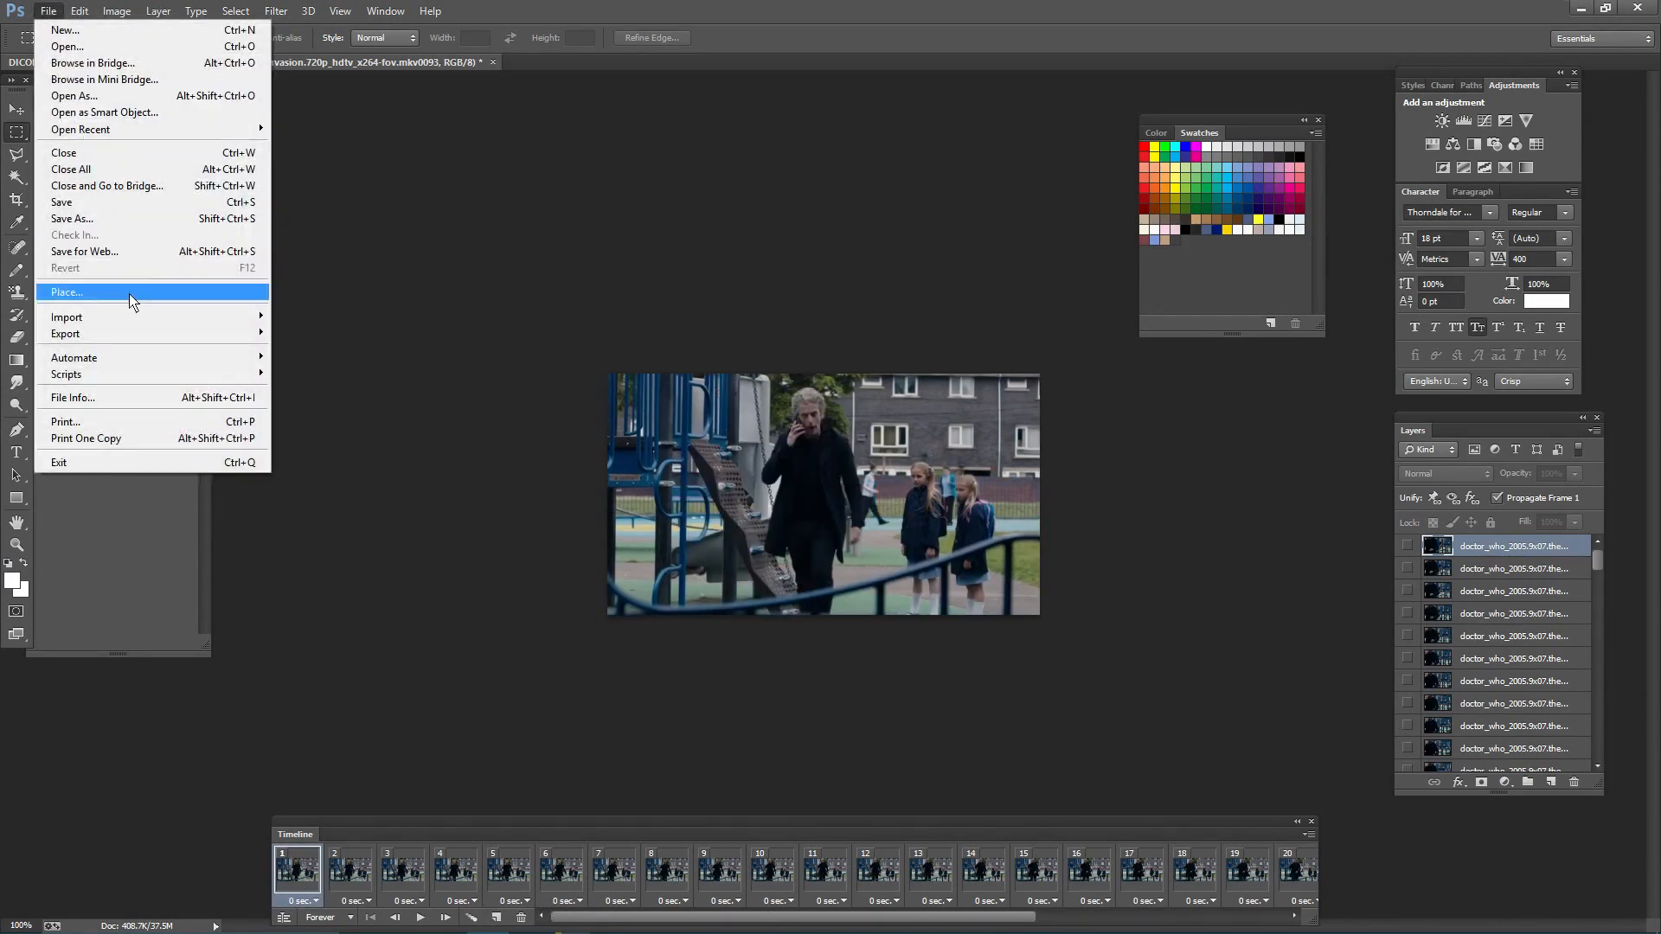
click(115, 252)
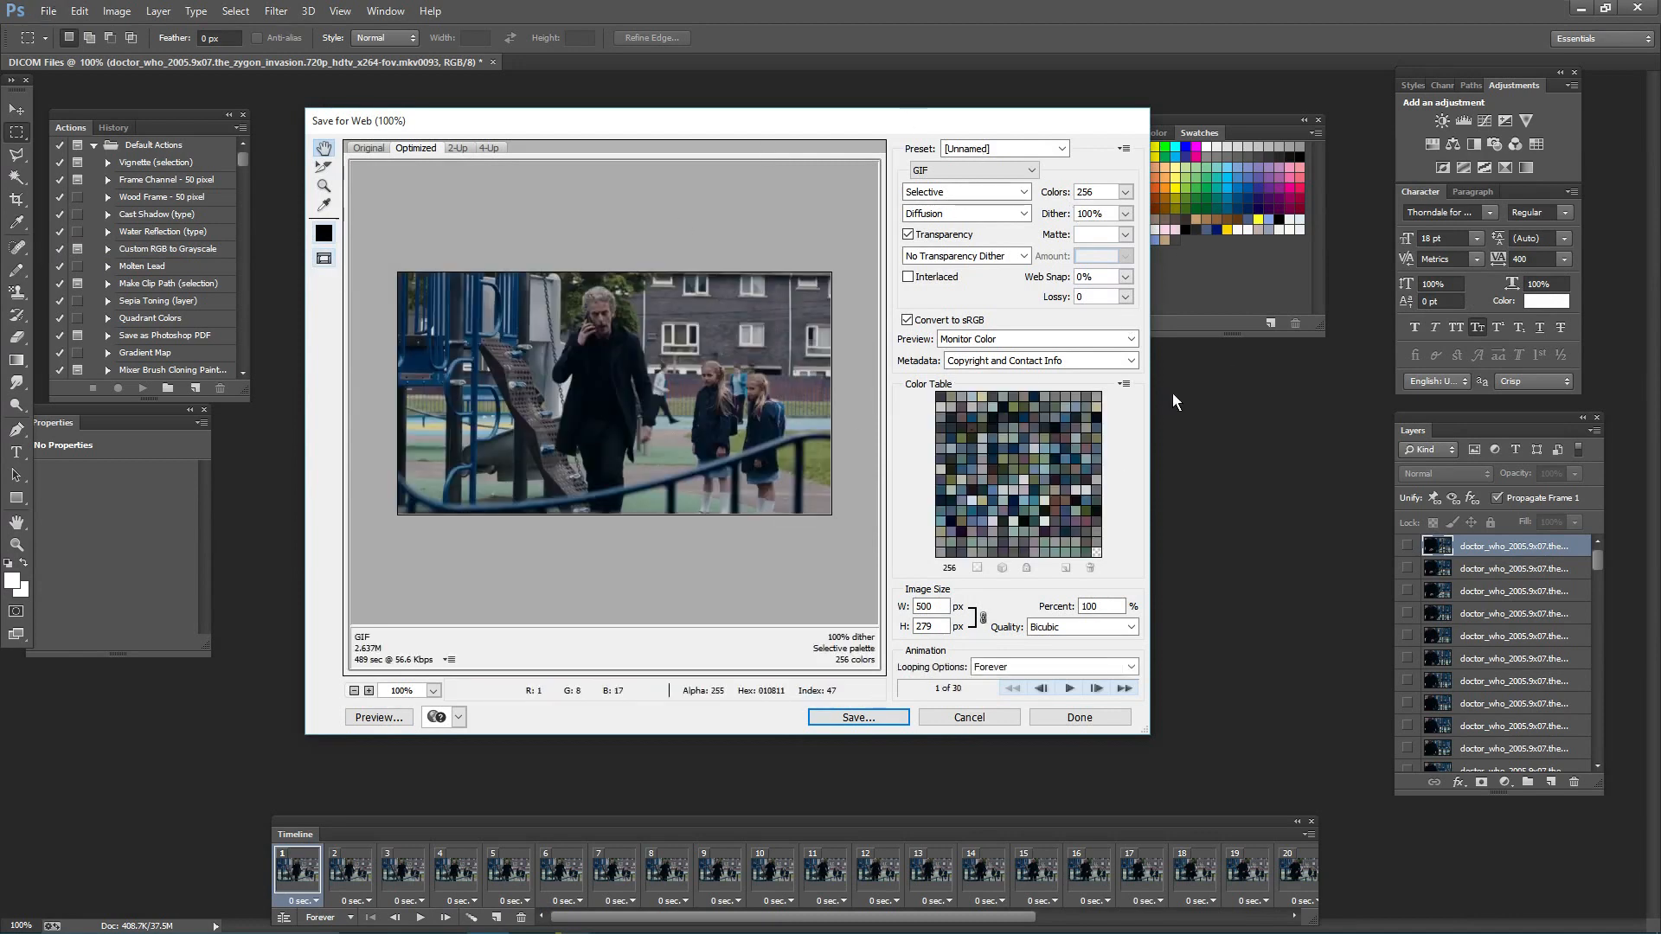
click(991, 192)
click(991, 193)
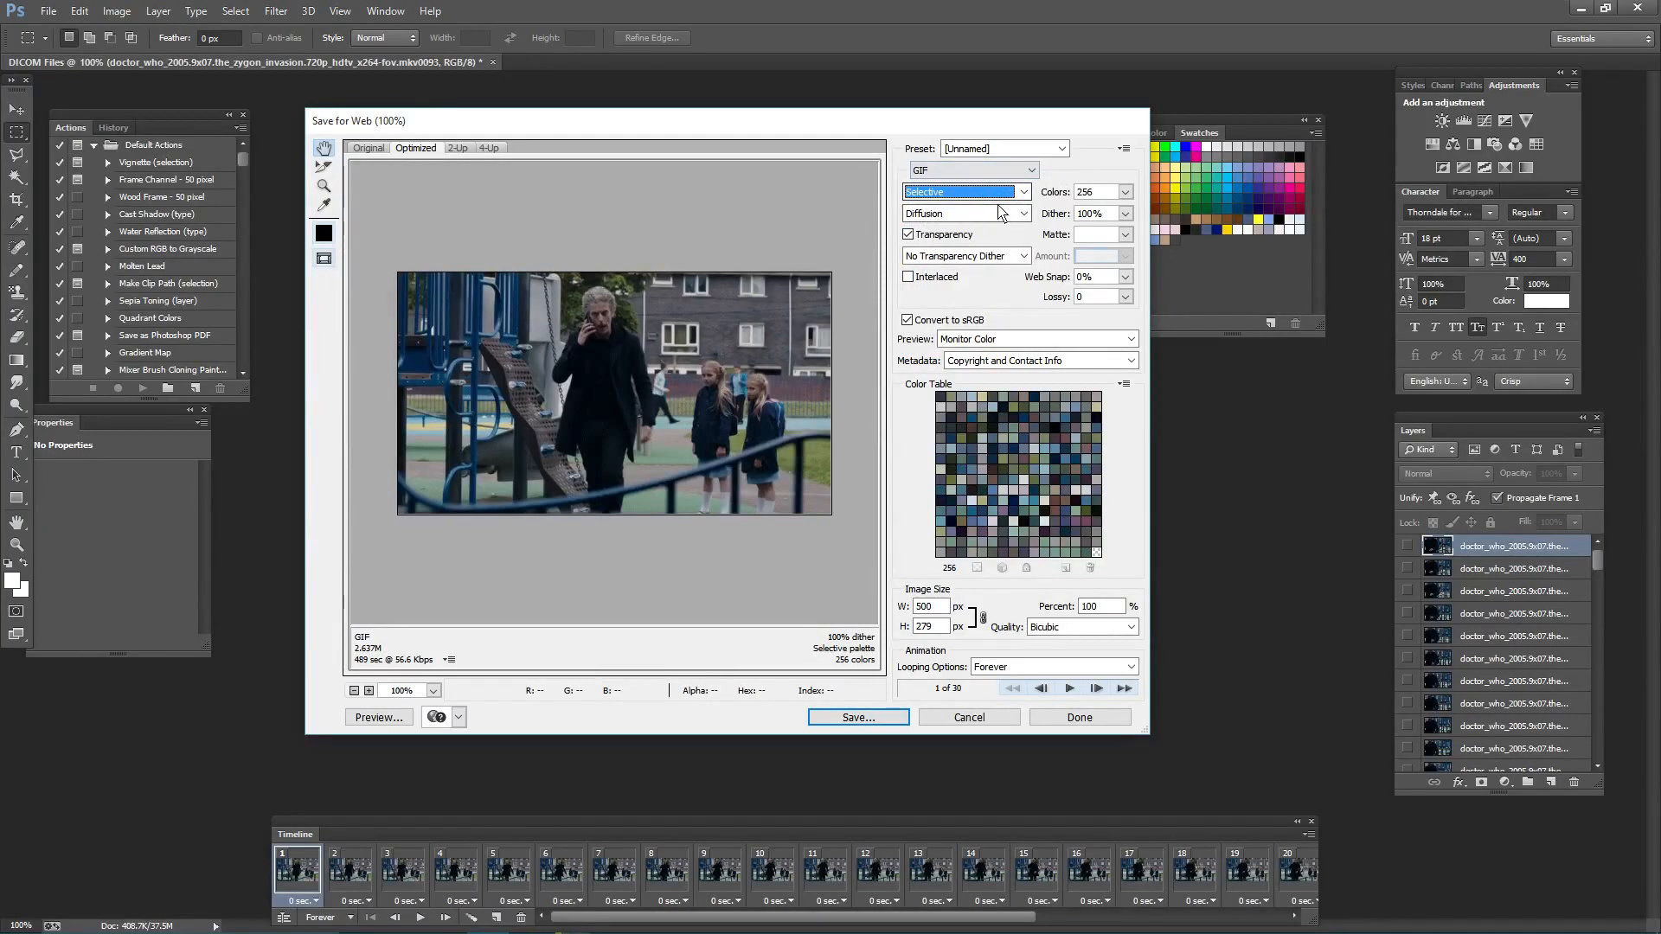
click(1125, 192)
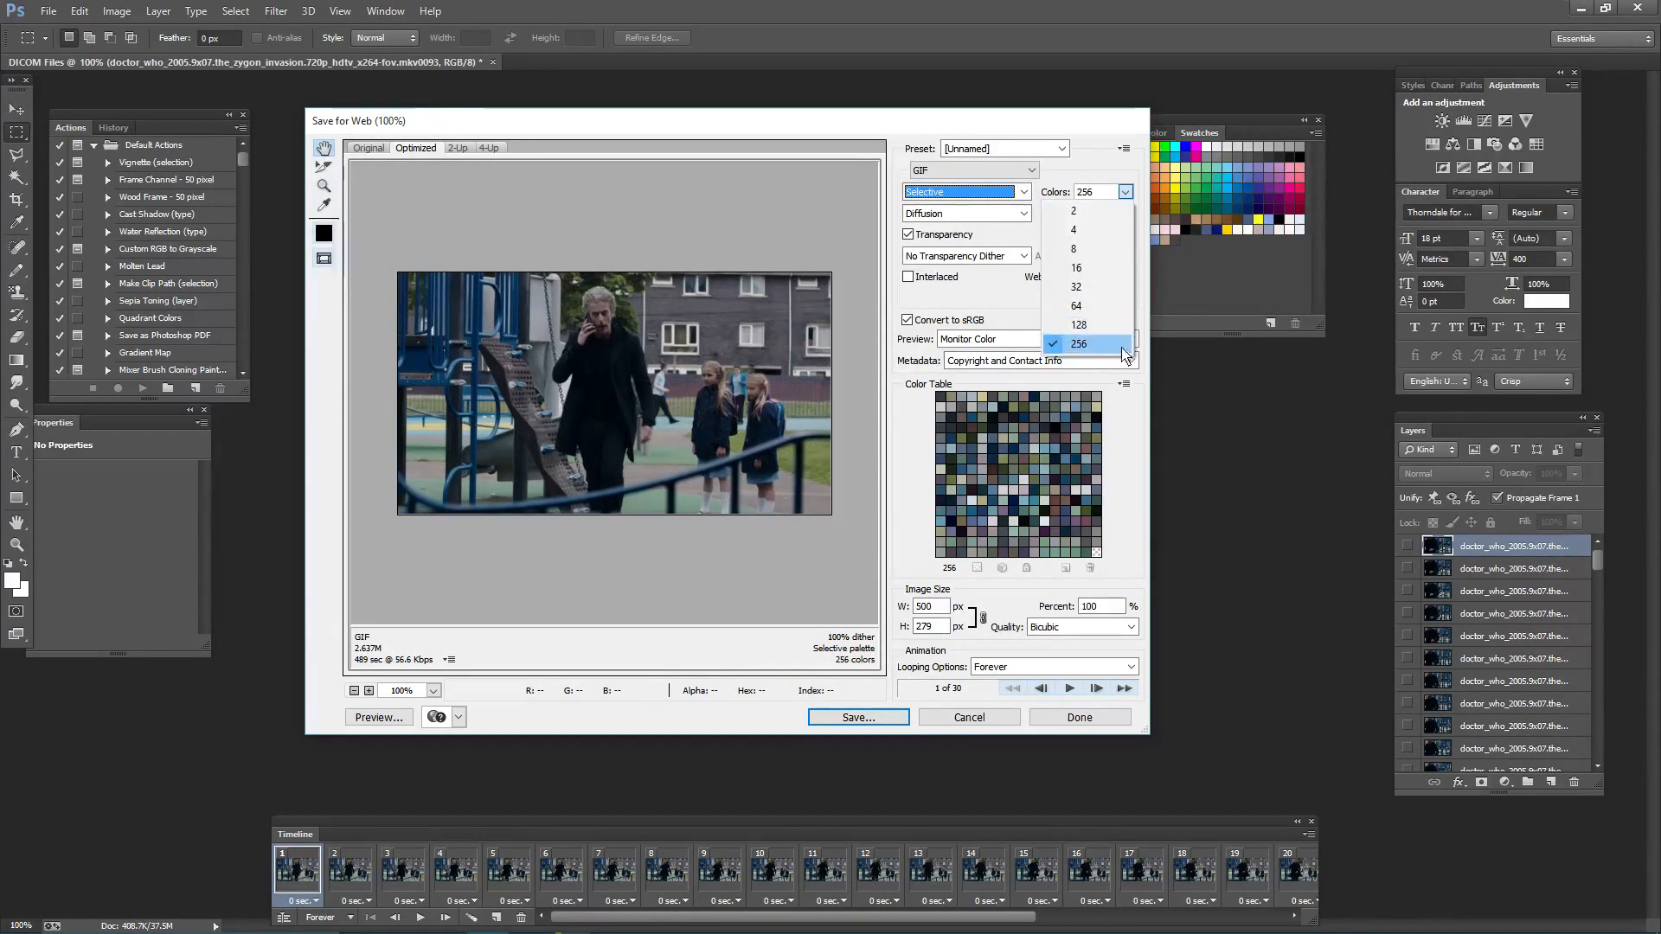
click(1125, 154)
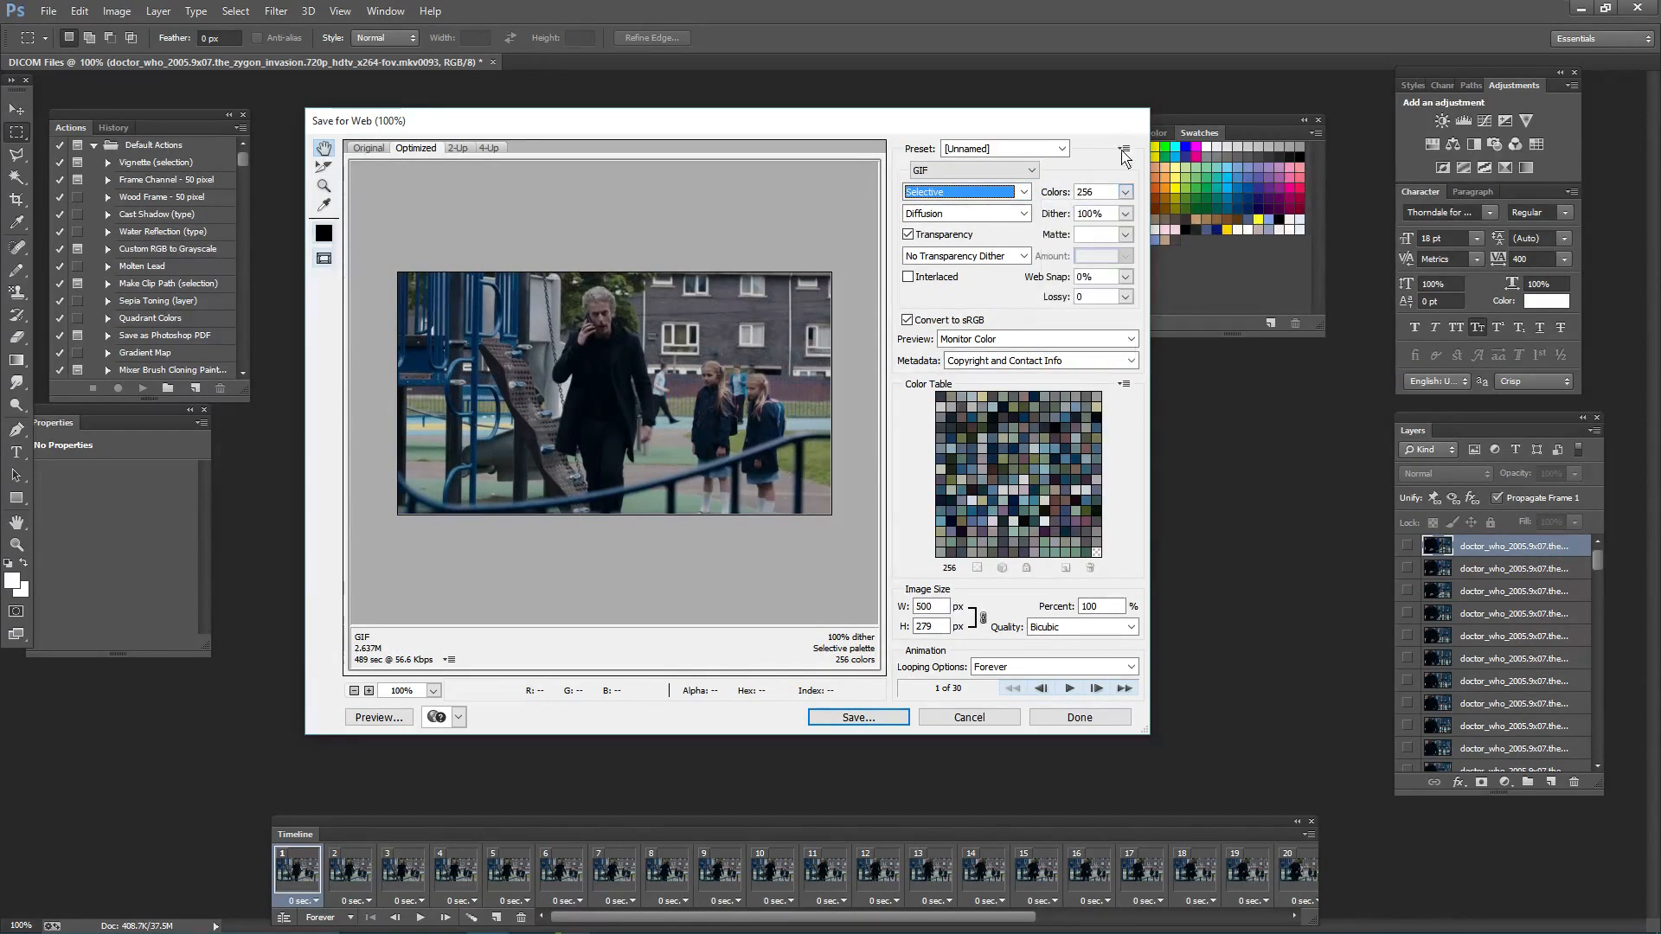
click(1125, 214)
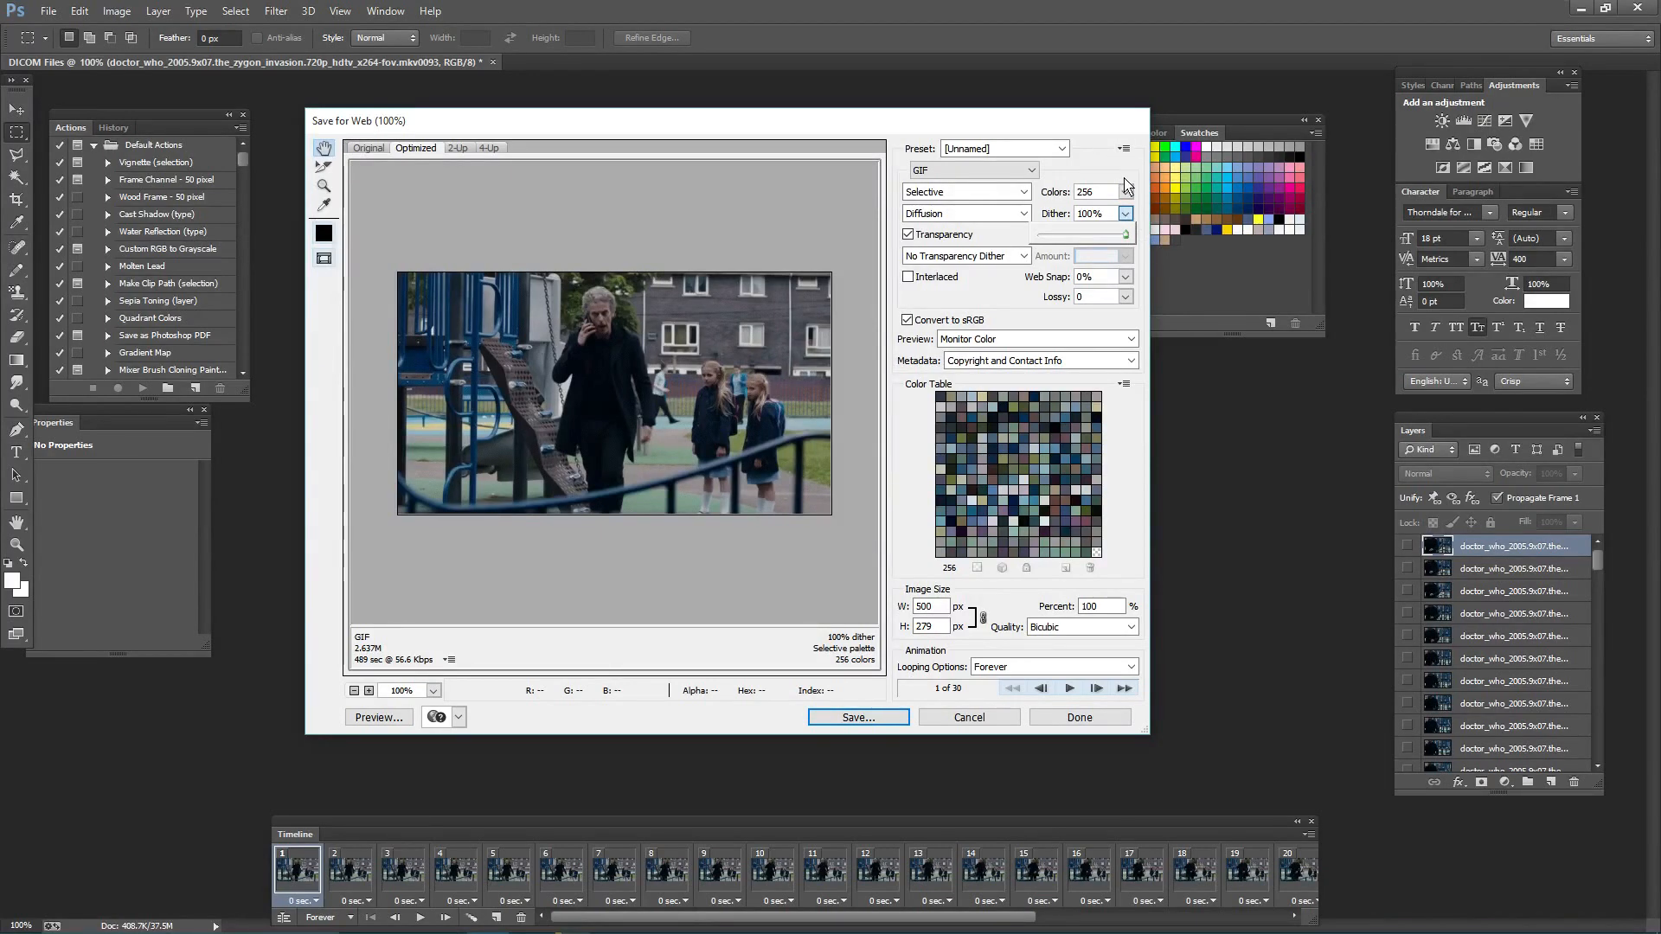
click(1014, 313)
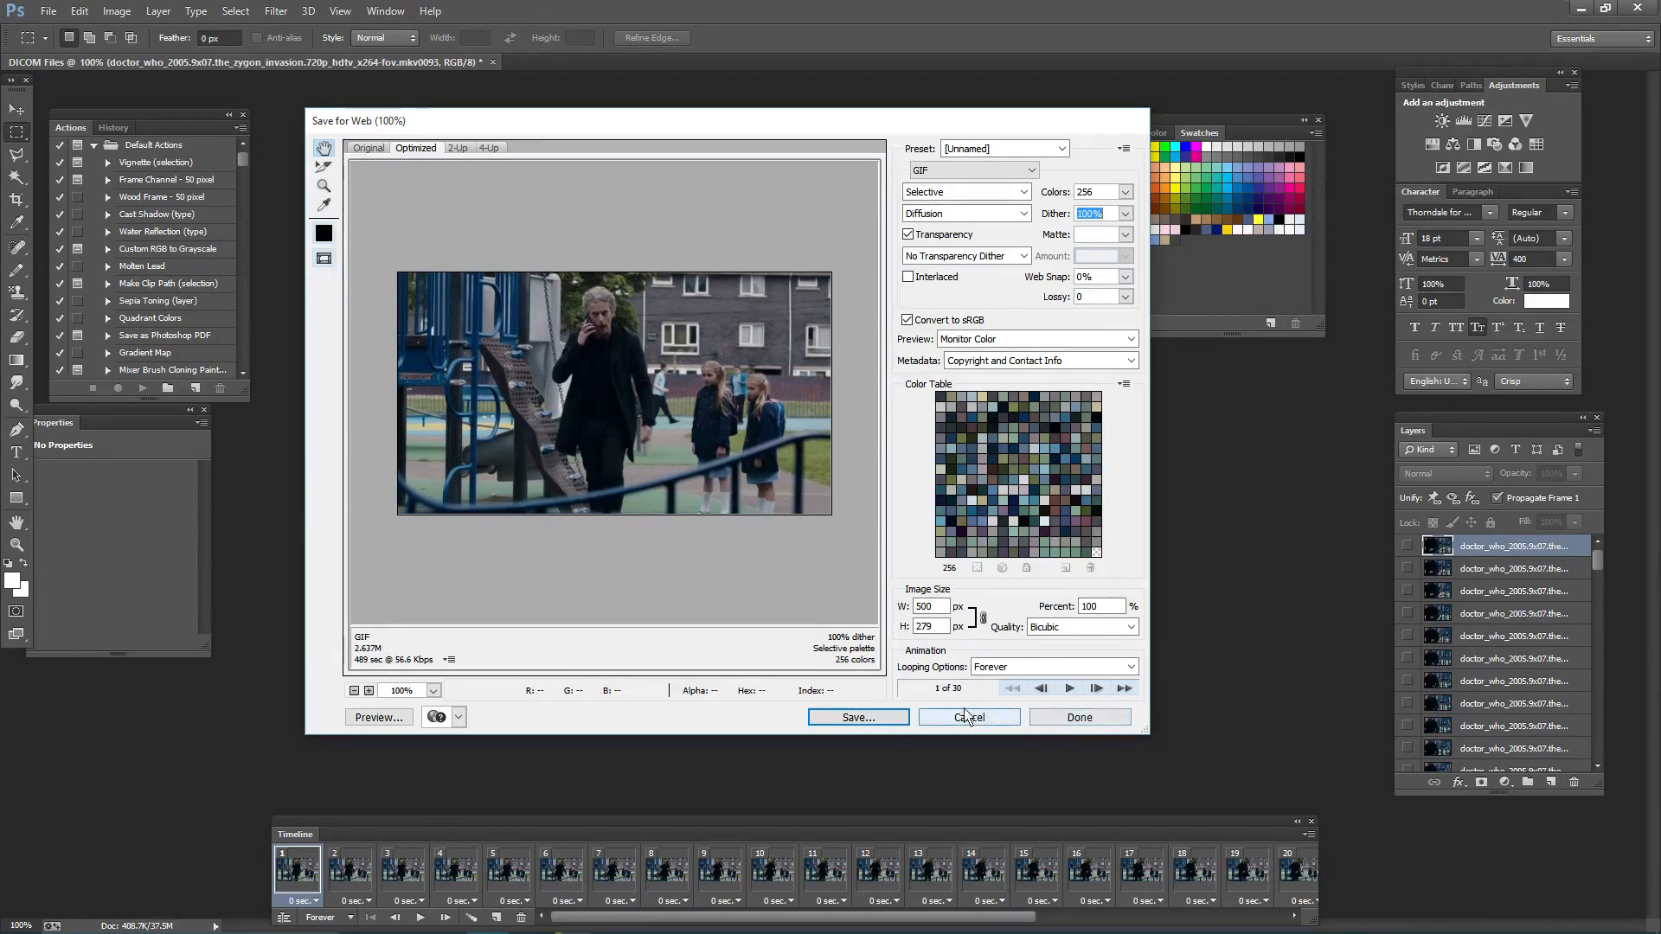
click(971, 722)
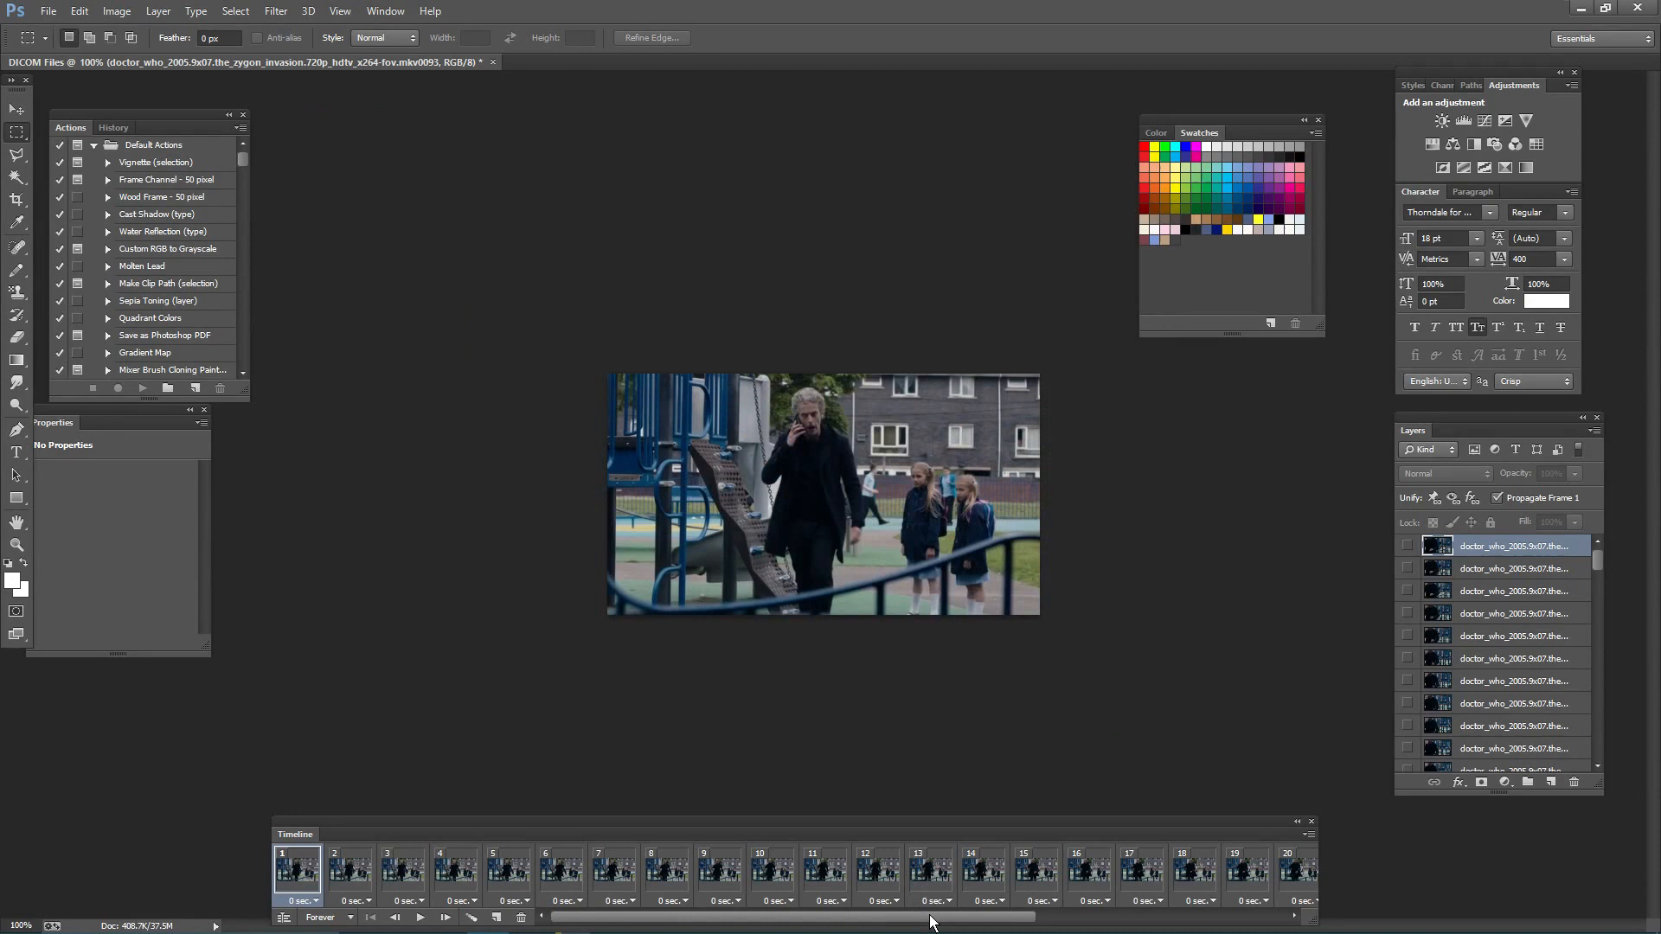
Delete the last five frames, 26 through 30, from the animation
drag(931, 921, 1182, 919)
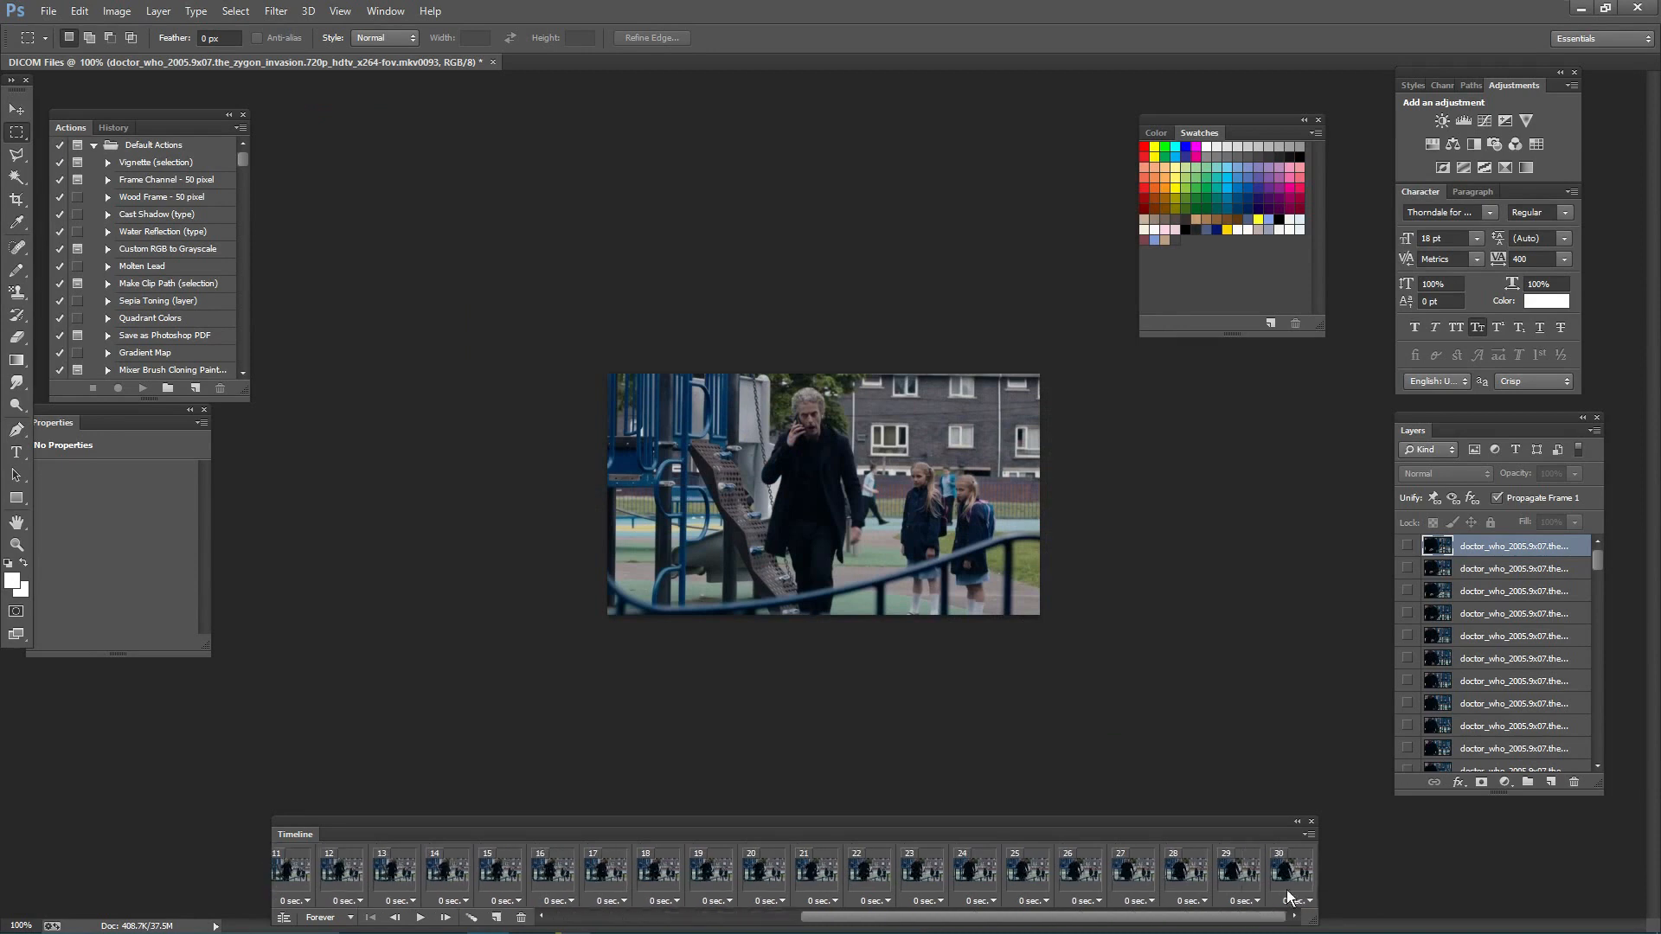
click(1291, 869)
shift+click(1084, 880)
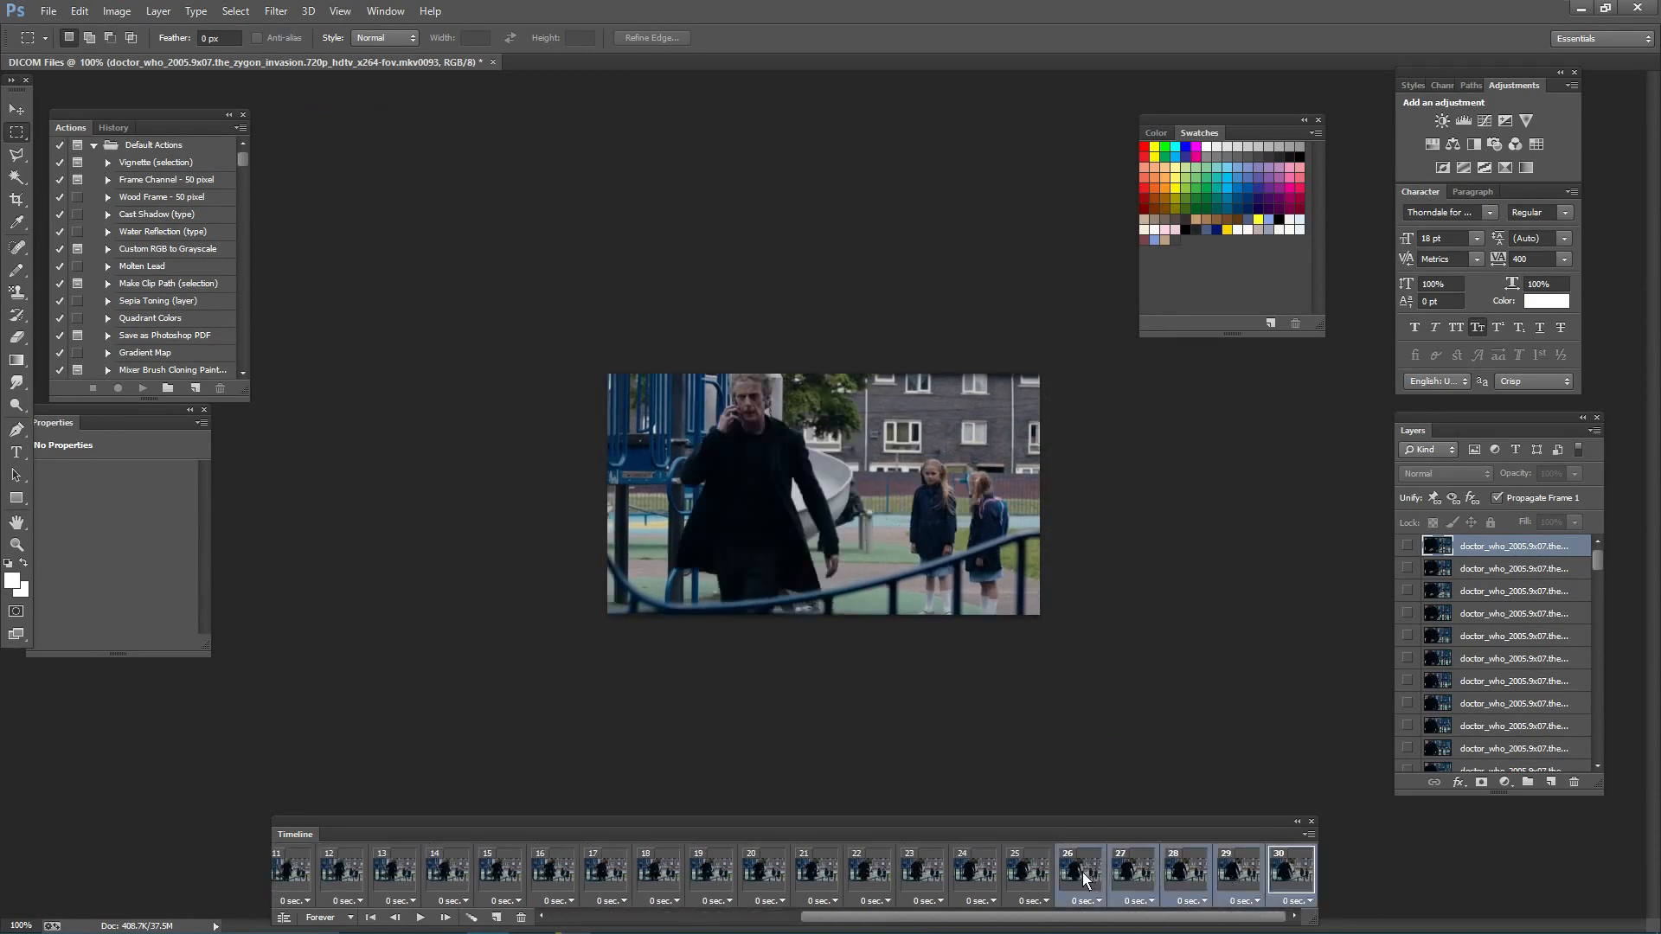
click(521, 918)
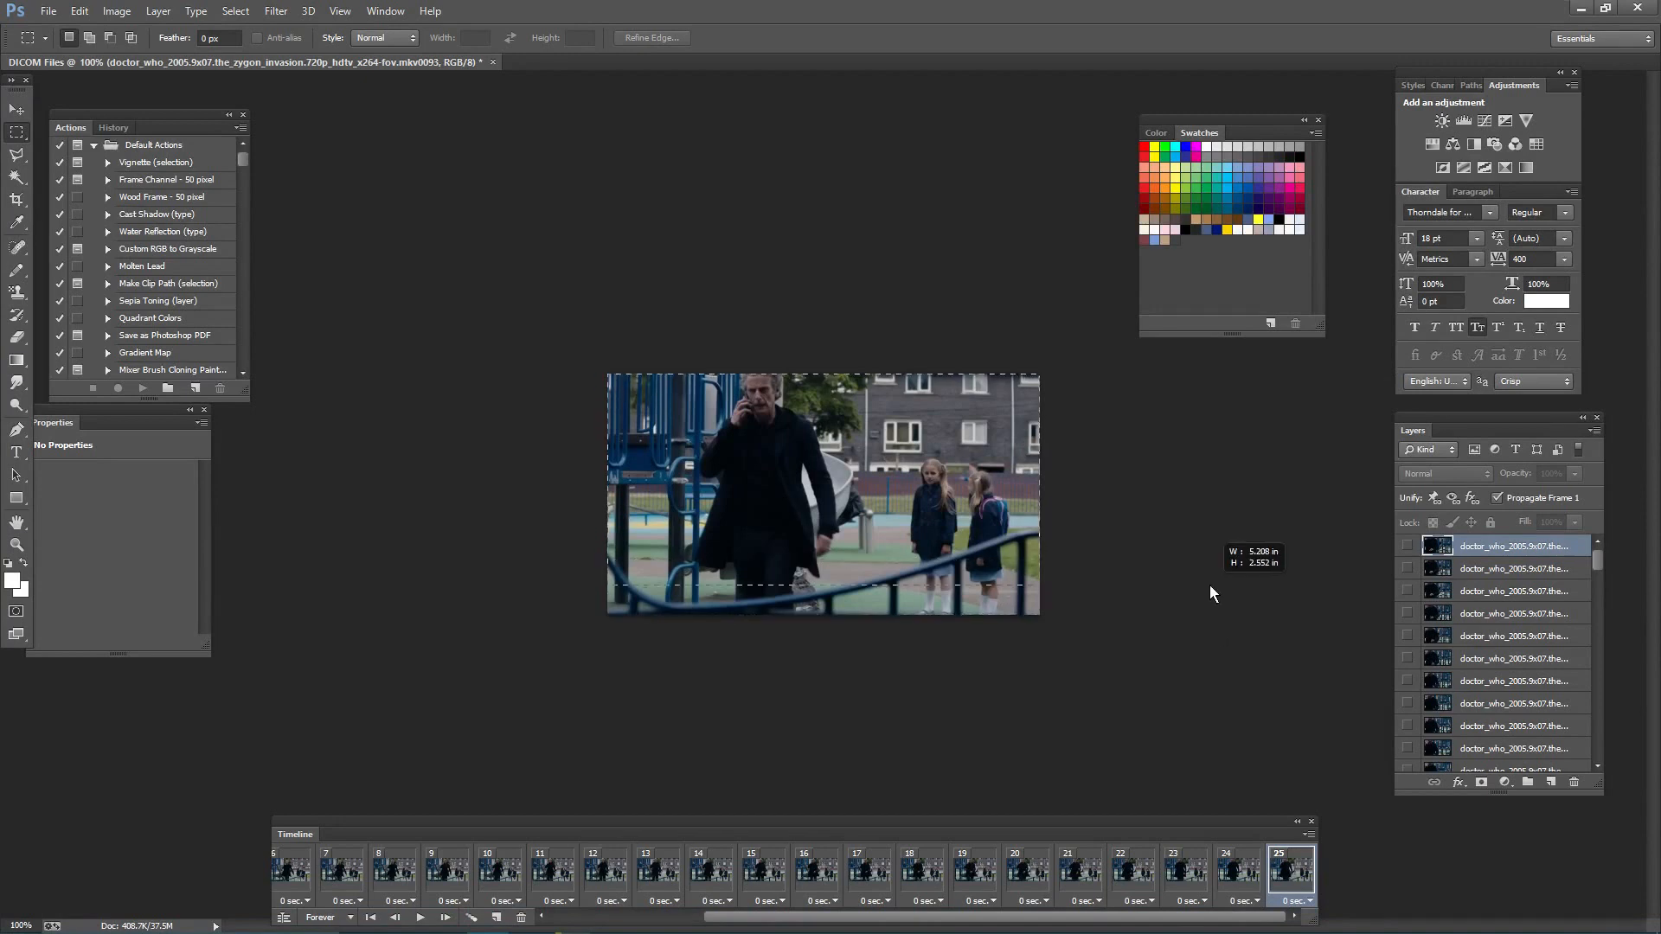
key(ctrl+shift+d)
click(116, 10)
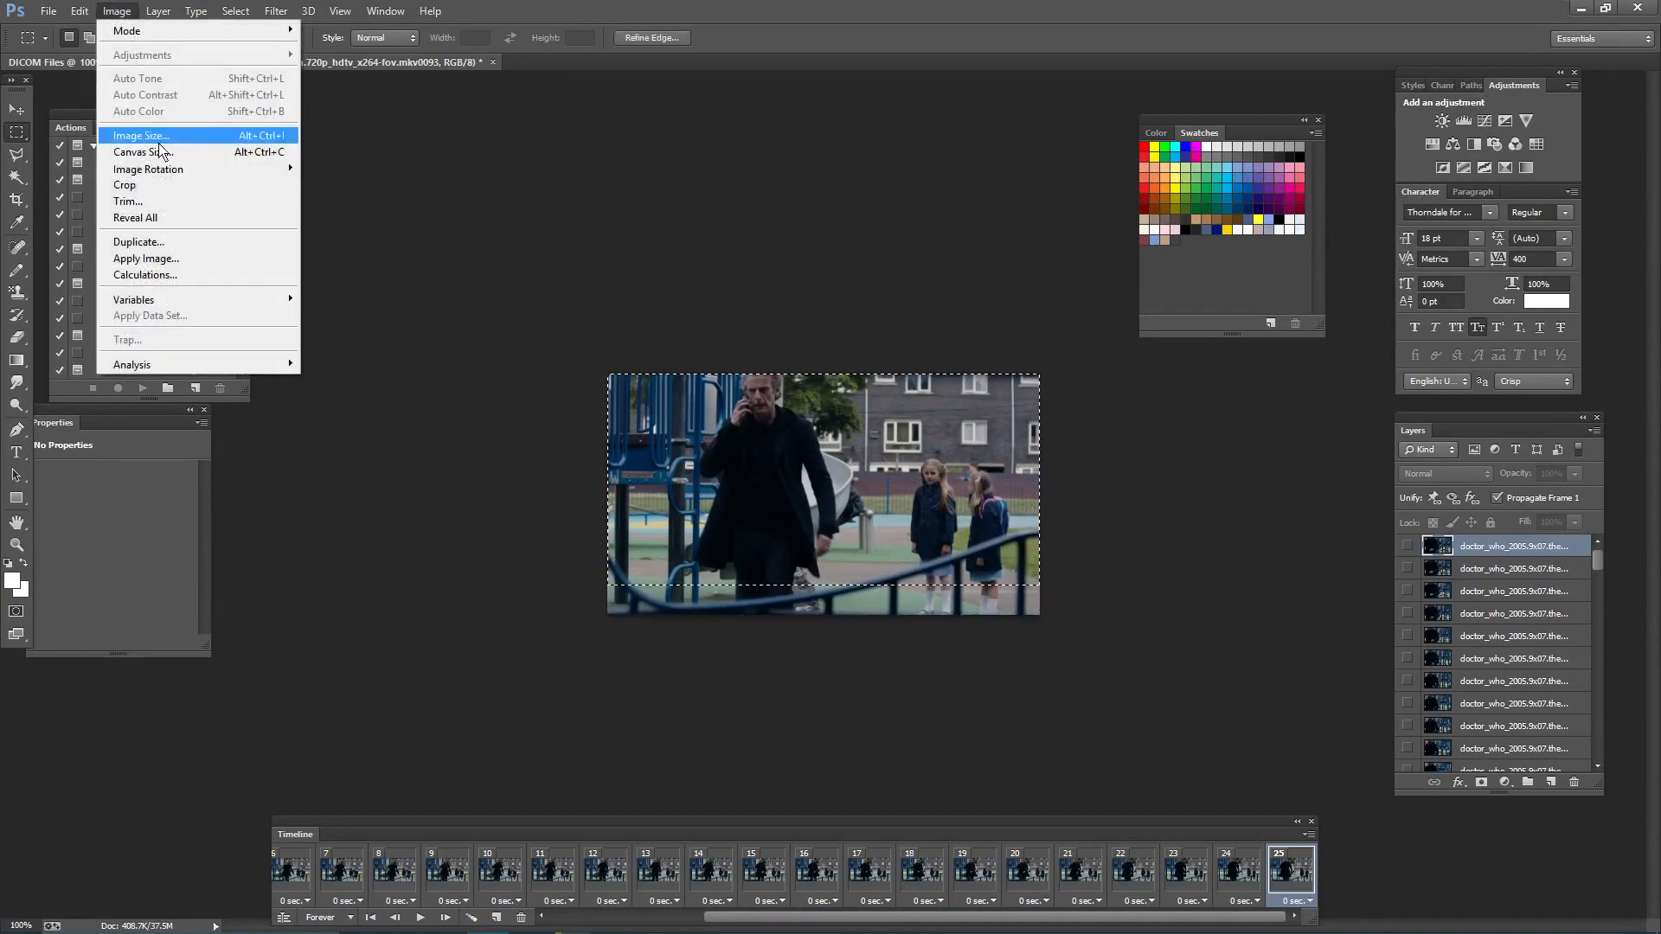
click(653, 246)
key(ctrl+d)
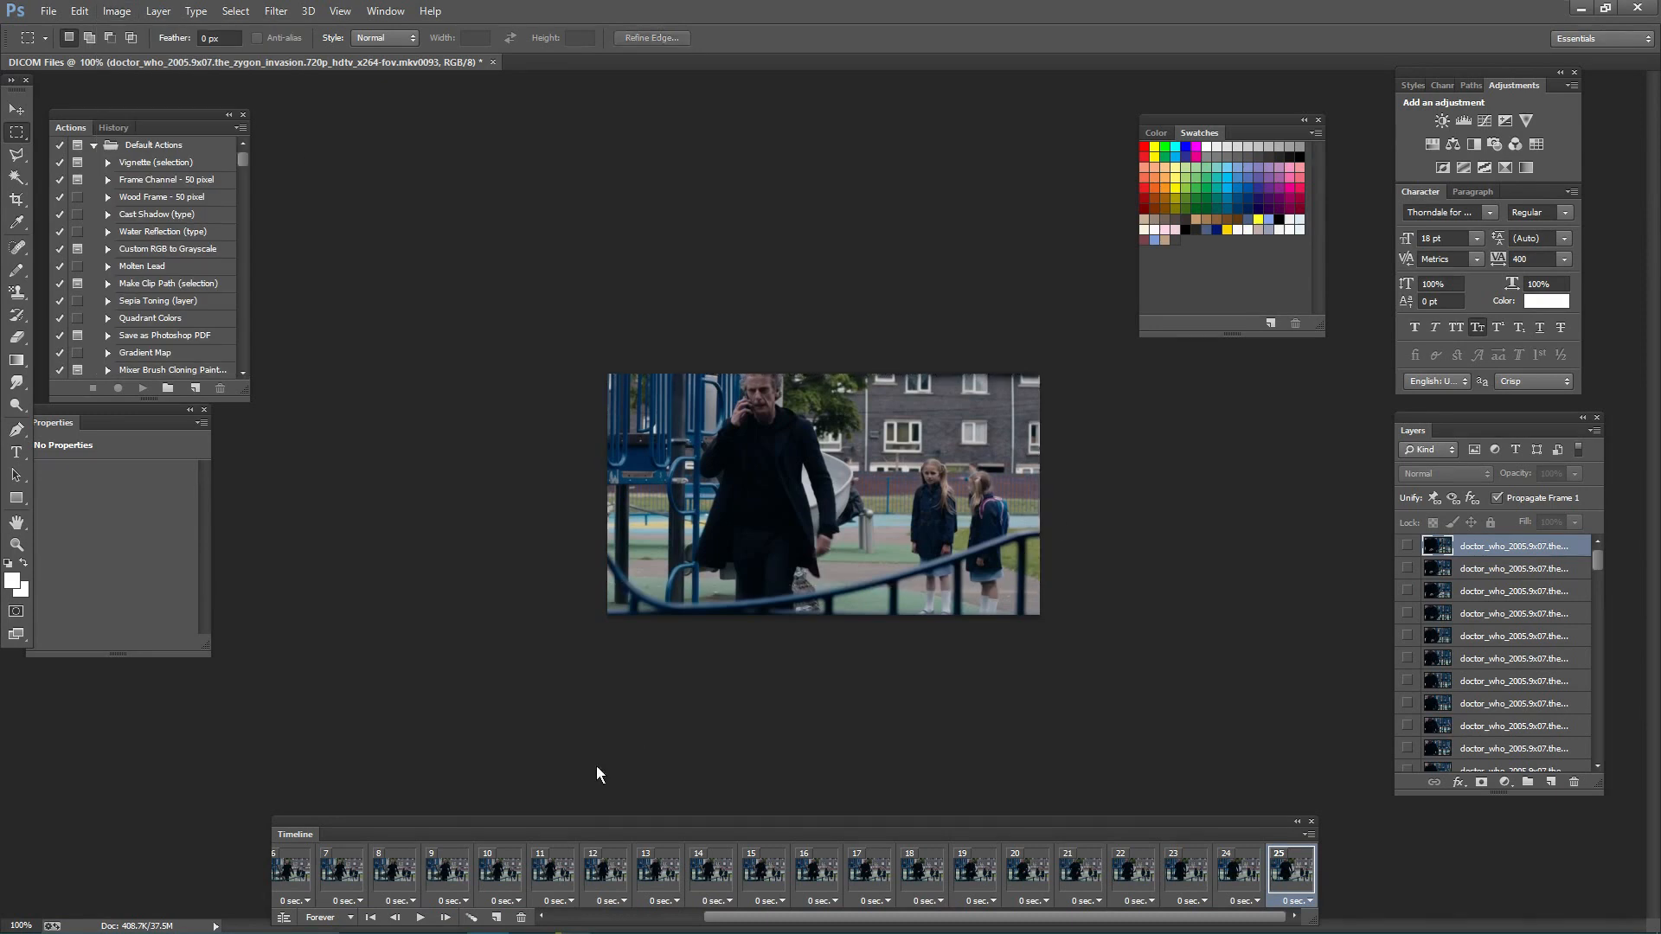
Return to frame 1, check the GIF's file size in Save for Web, and cancel without saving
click(457, 879)
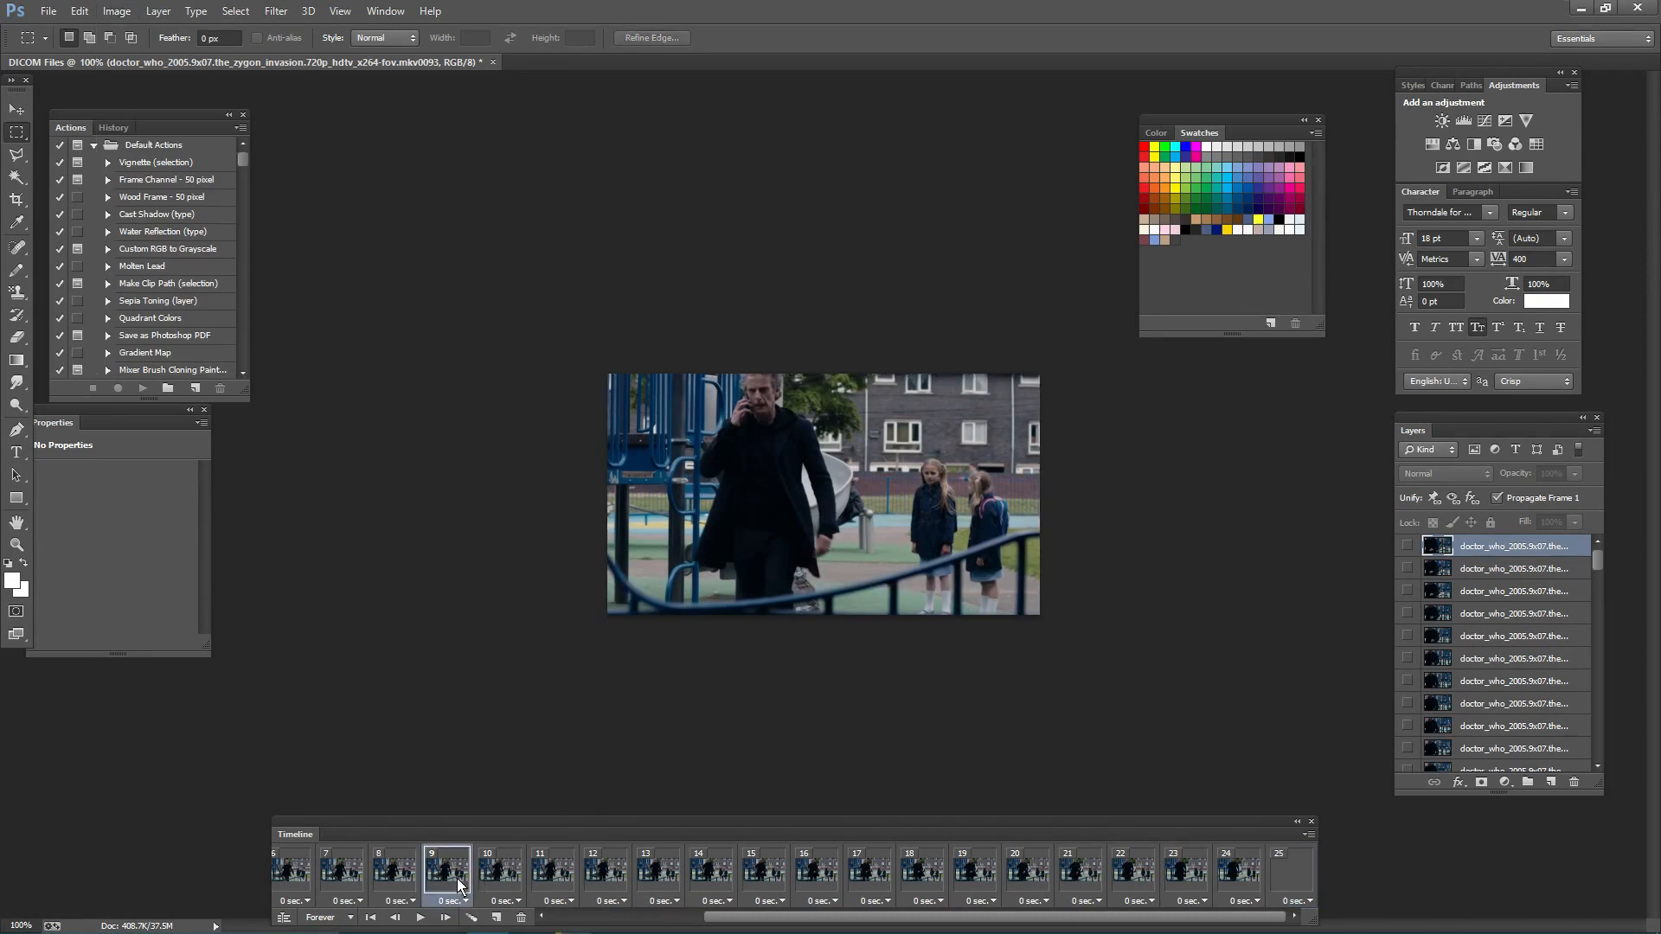
click(370, 917)
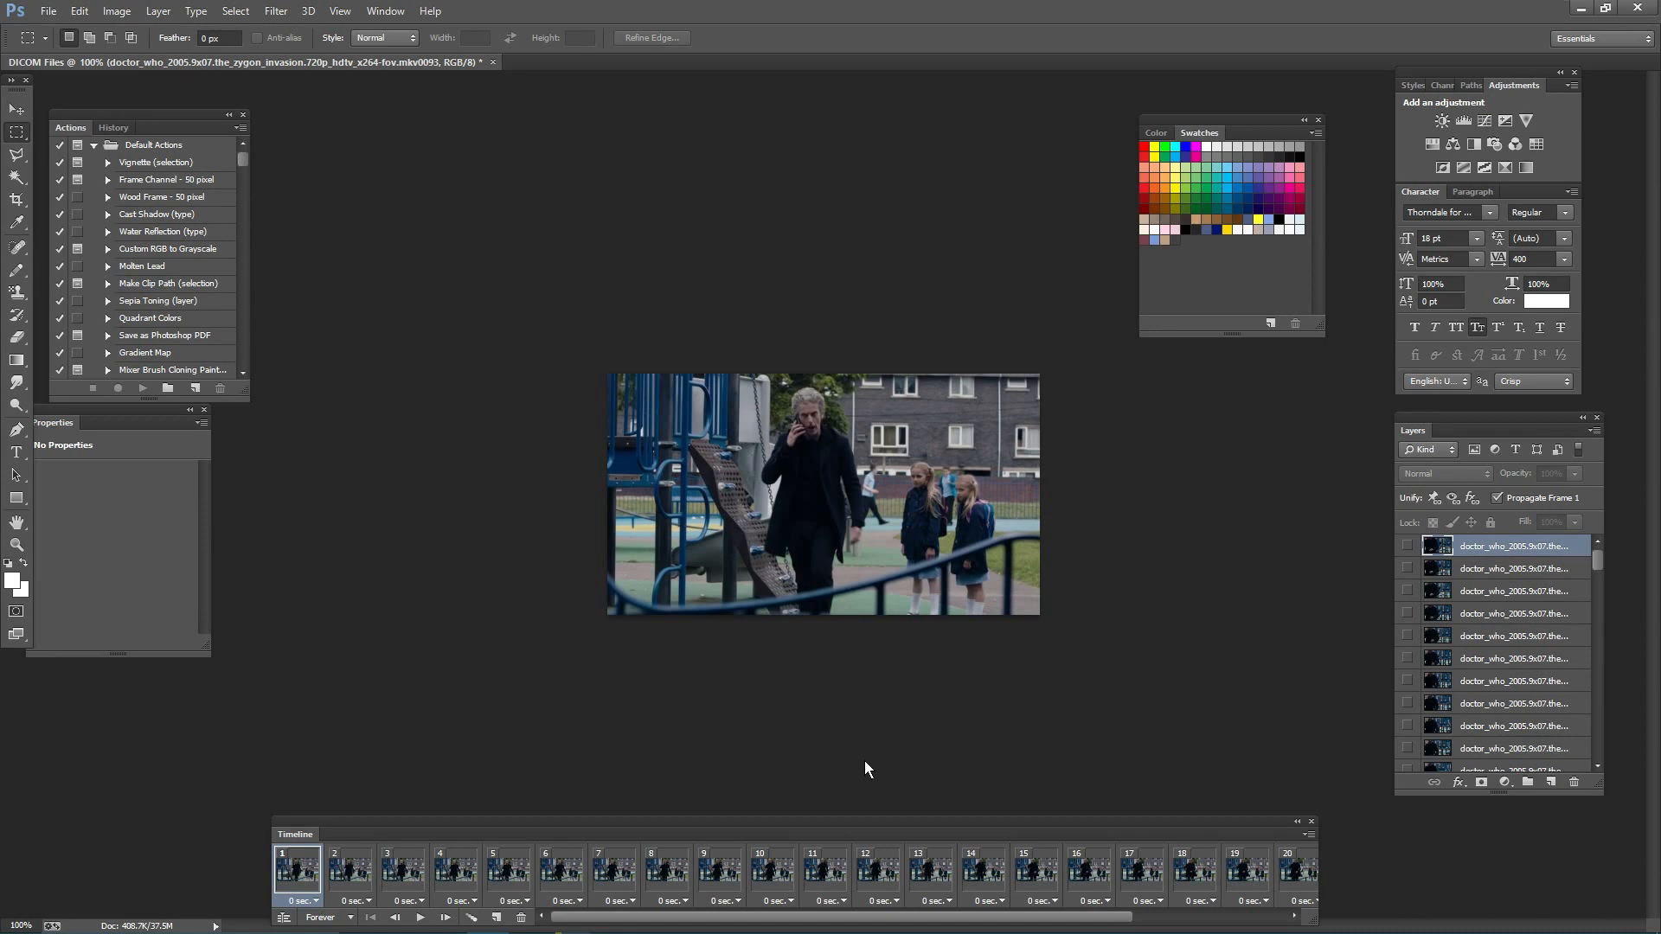
click(54, 10)
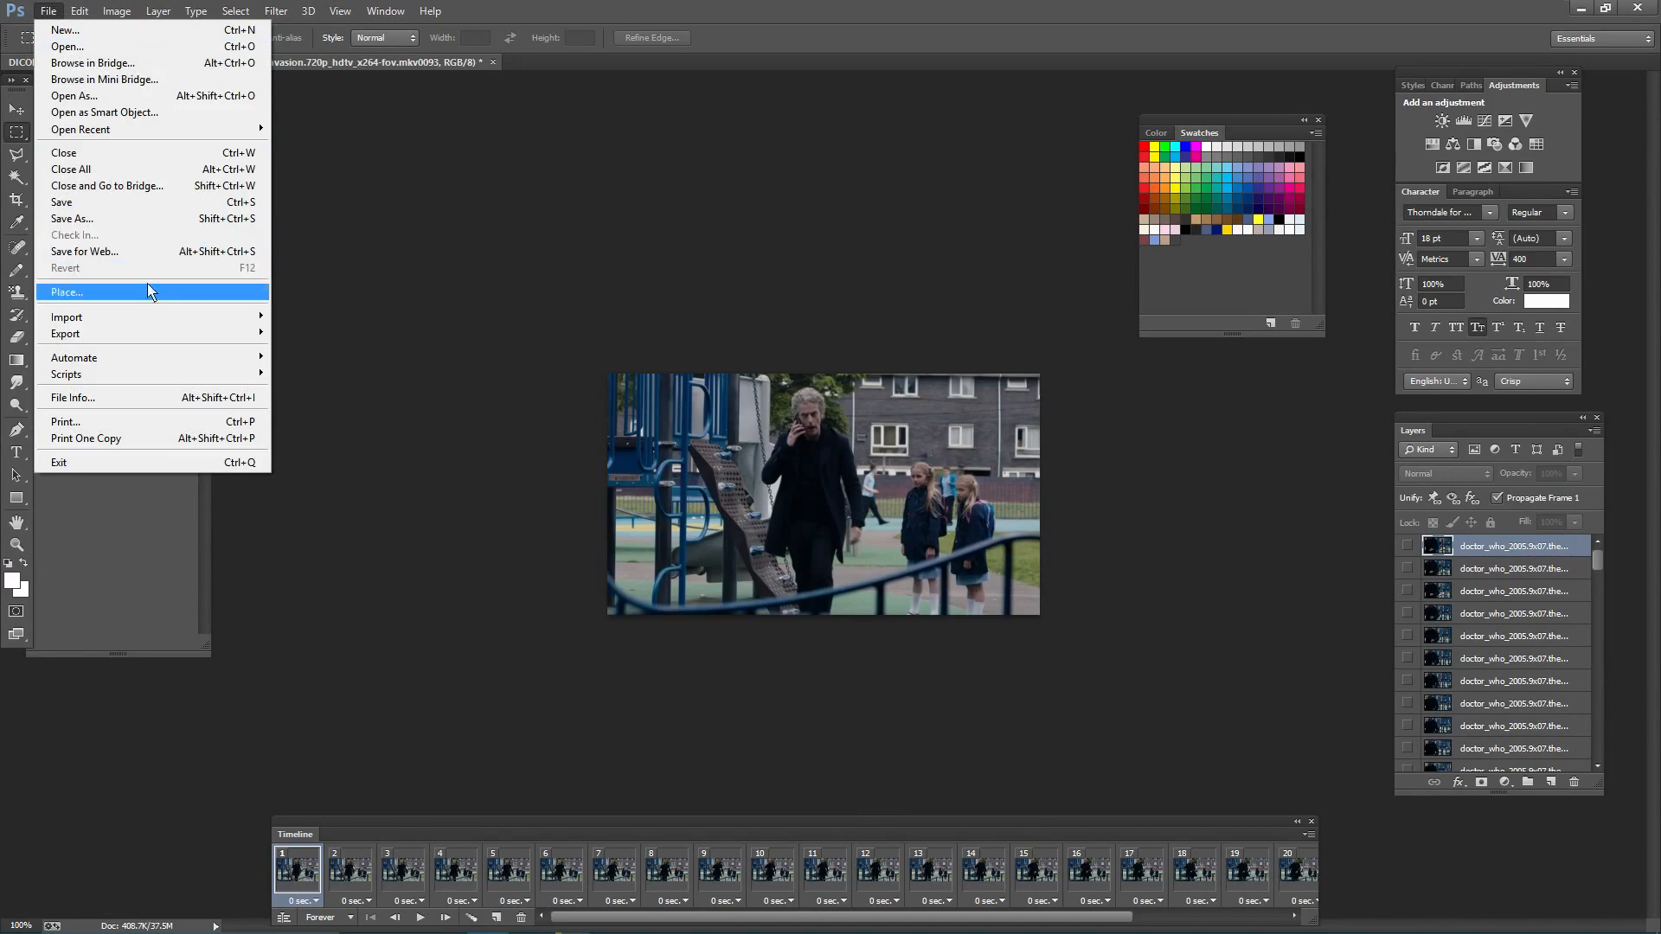
click(143, 251)
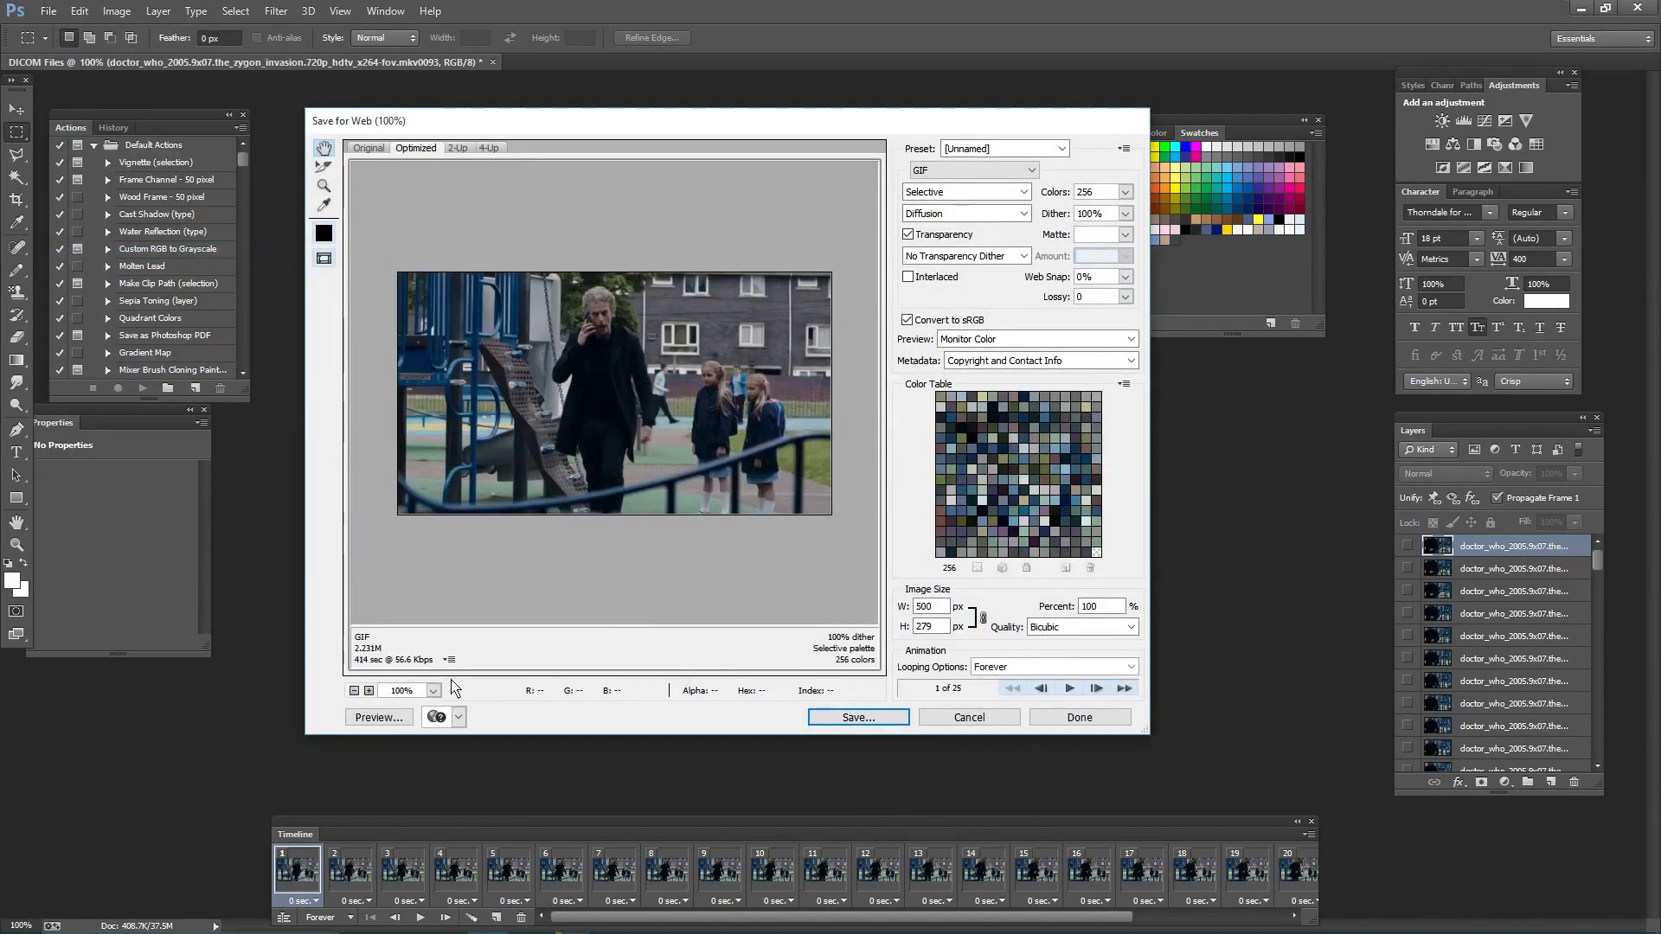
click(985, 720)
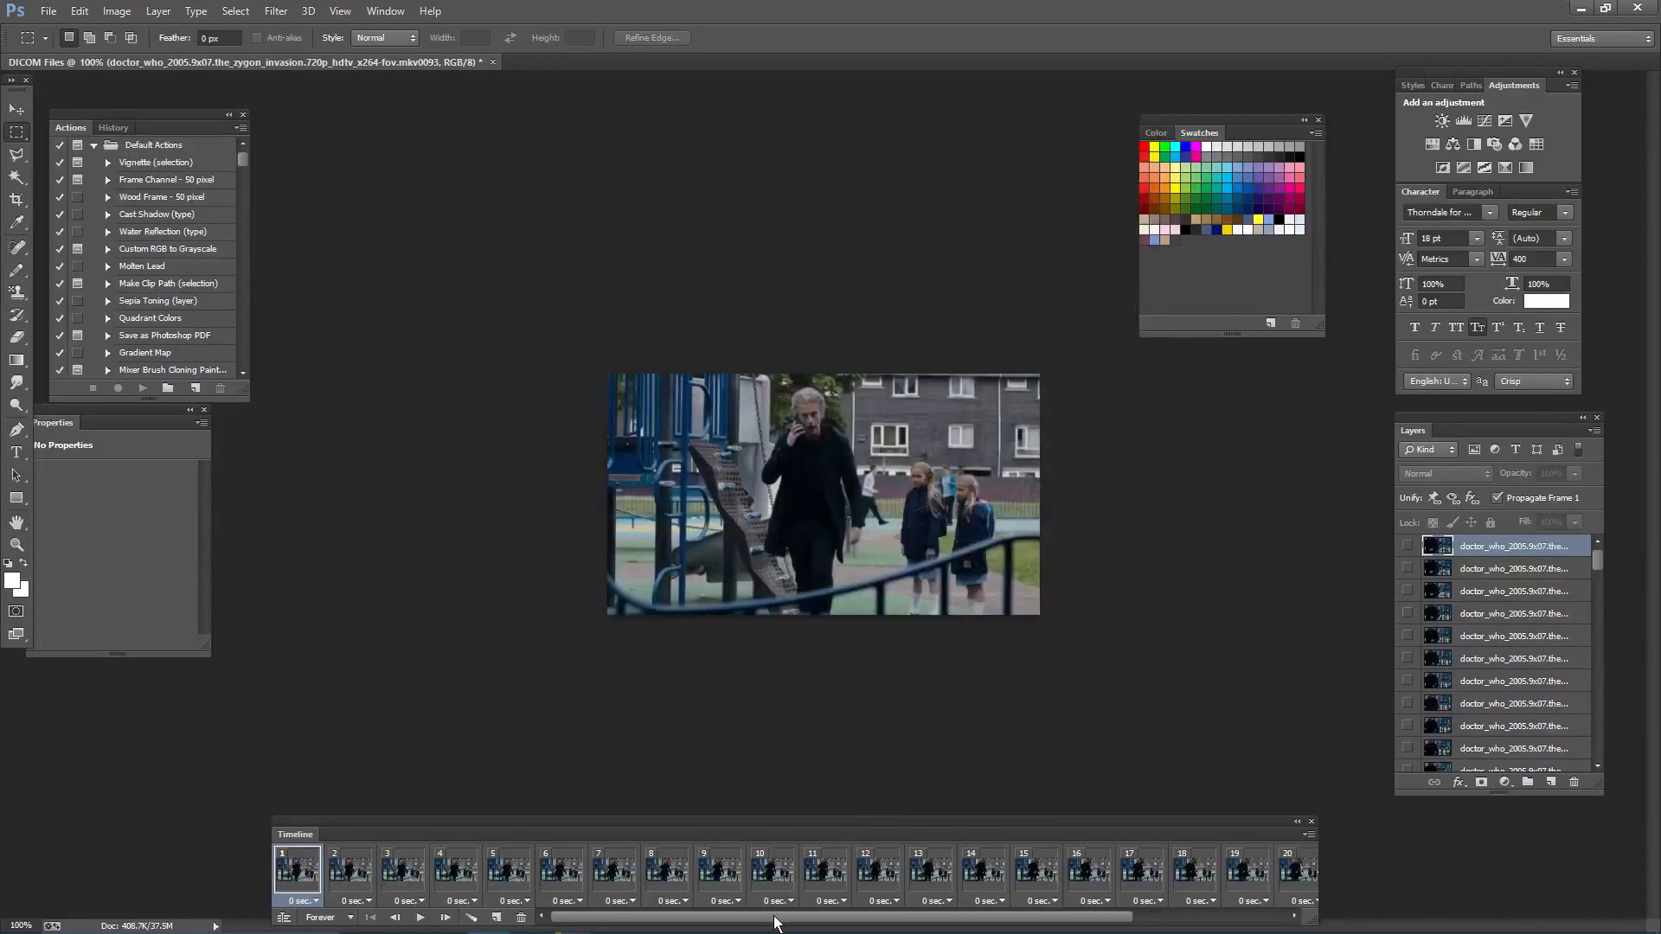
Delete the last five frames, 21 through 25, from the animation and go back to frame 1
drag(776, 917, 930, 917)
click(1297, 870)
shift+click(1072, 874)
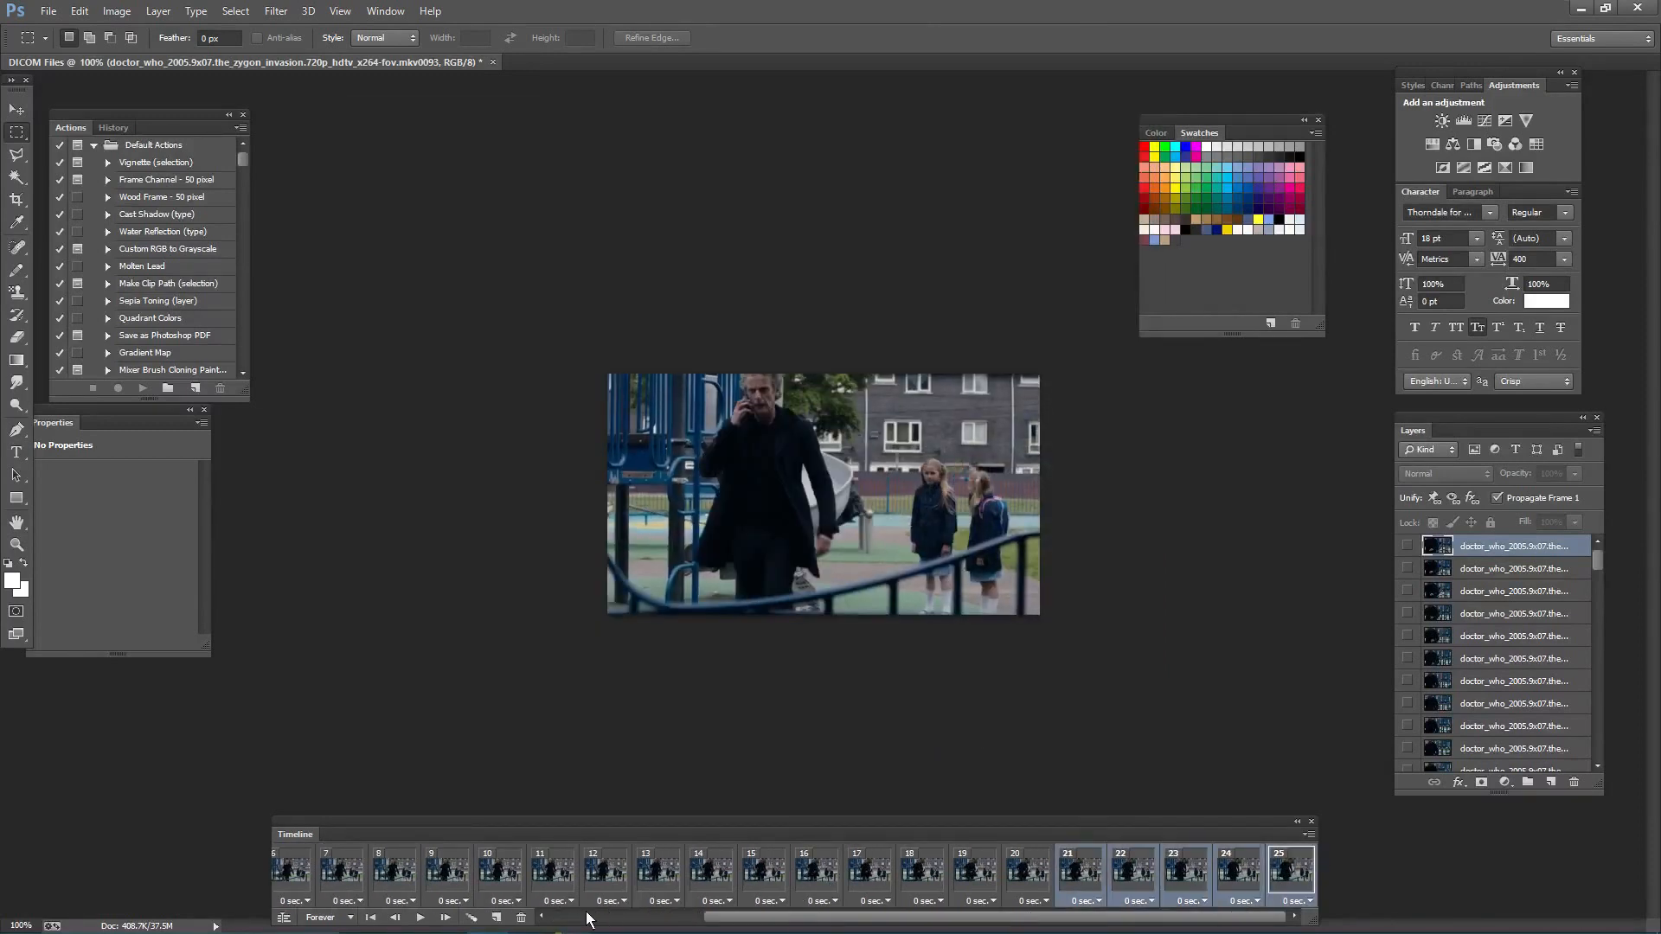
click(370, 917)
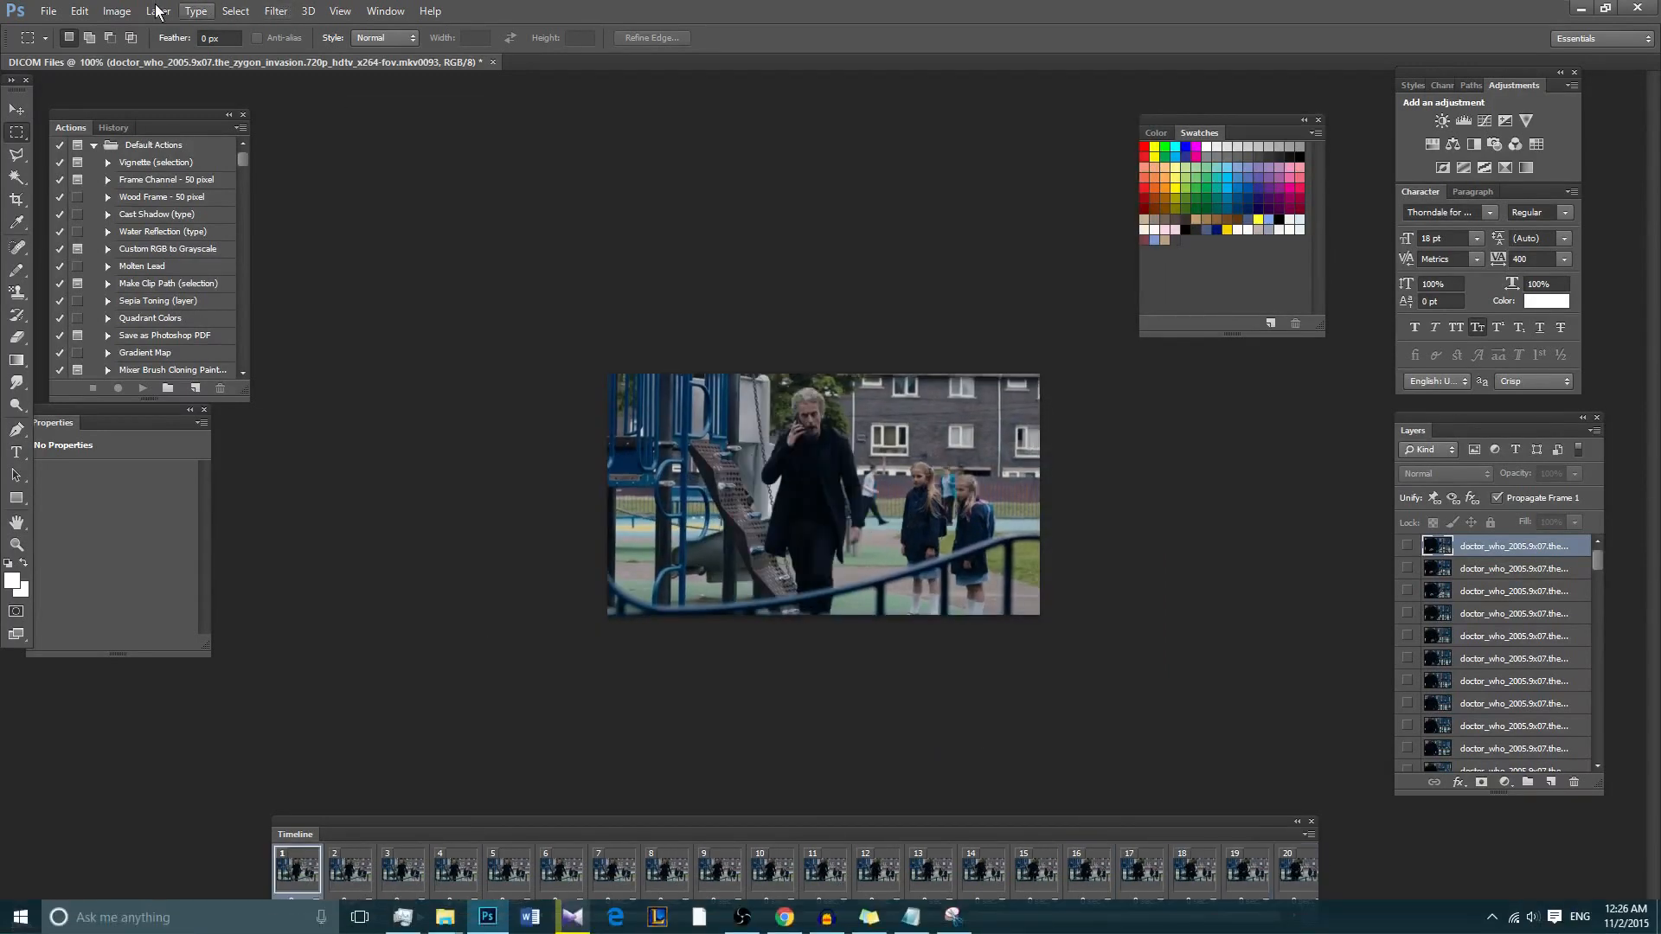
Export the animation through Save for Web as a GIF named phone in the PS TUTORIAL folder
click(49, 10)
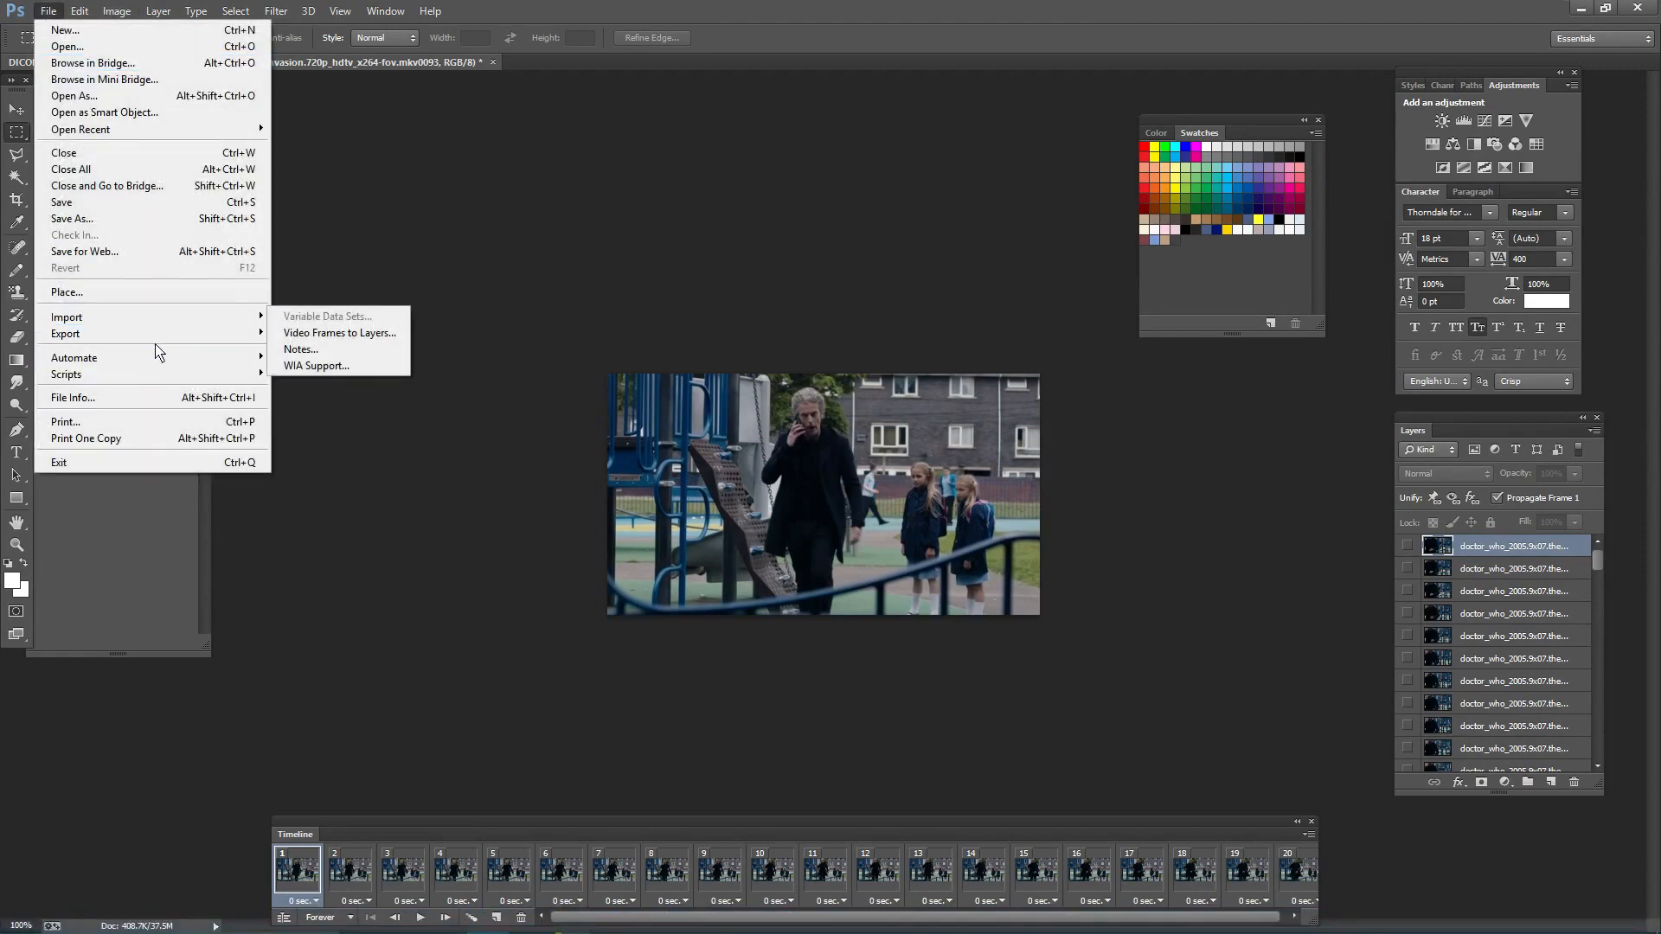
click(159, 253)
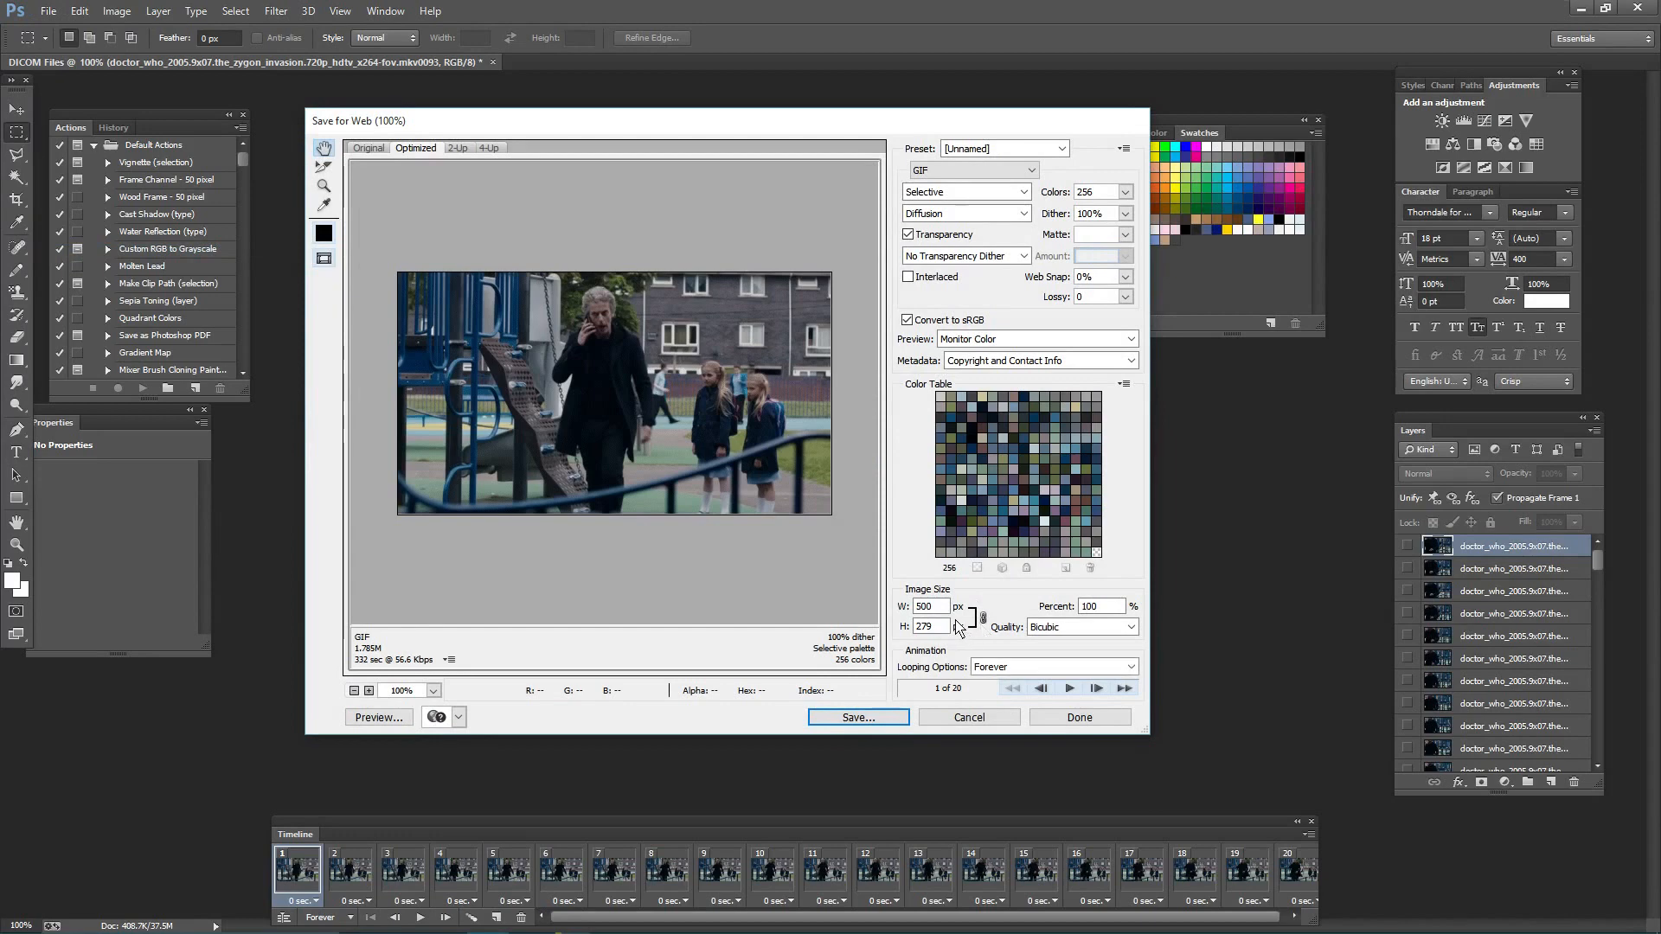
click(856, 718)
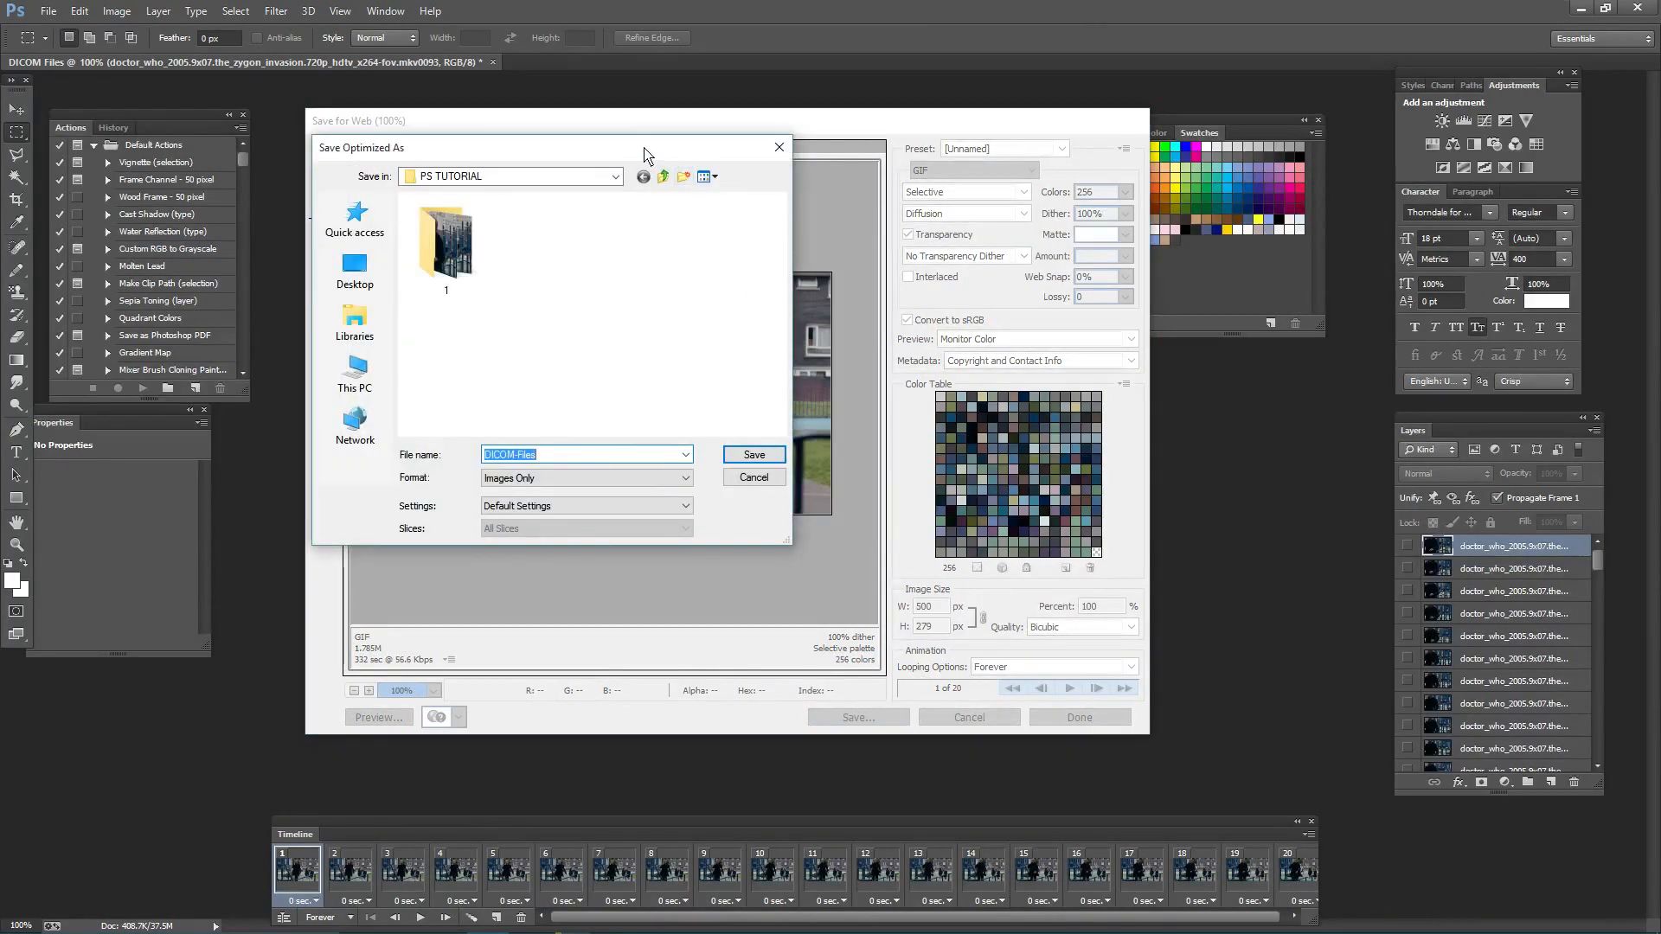
drag(647, 147, 820, 189)
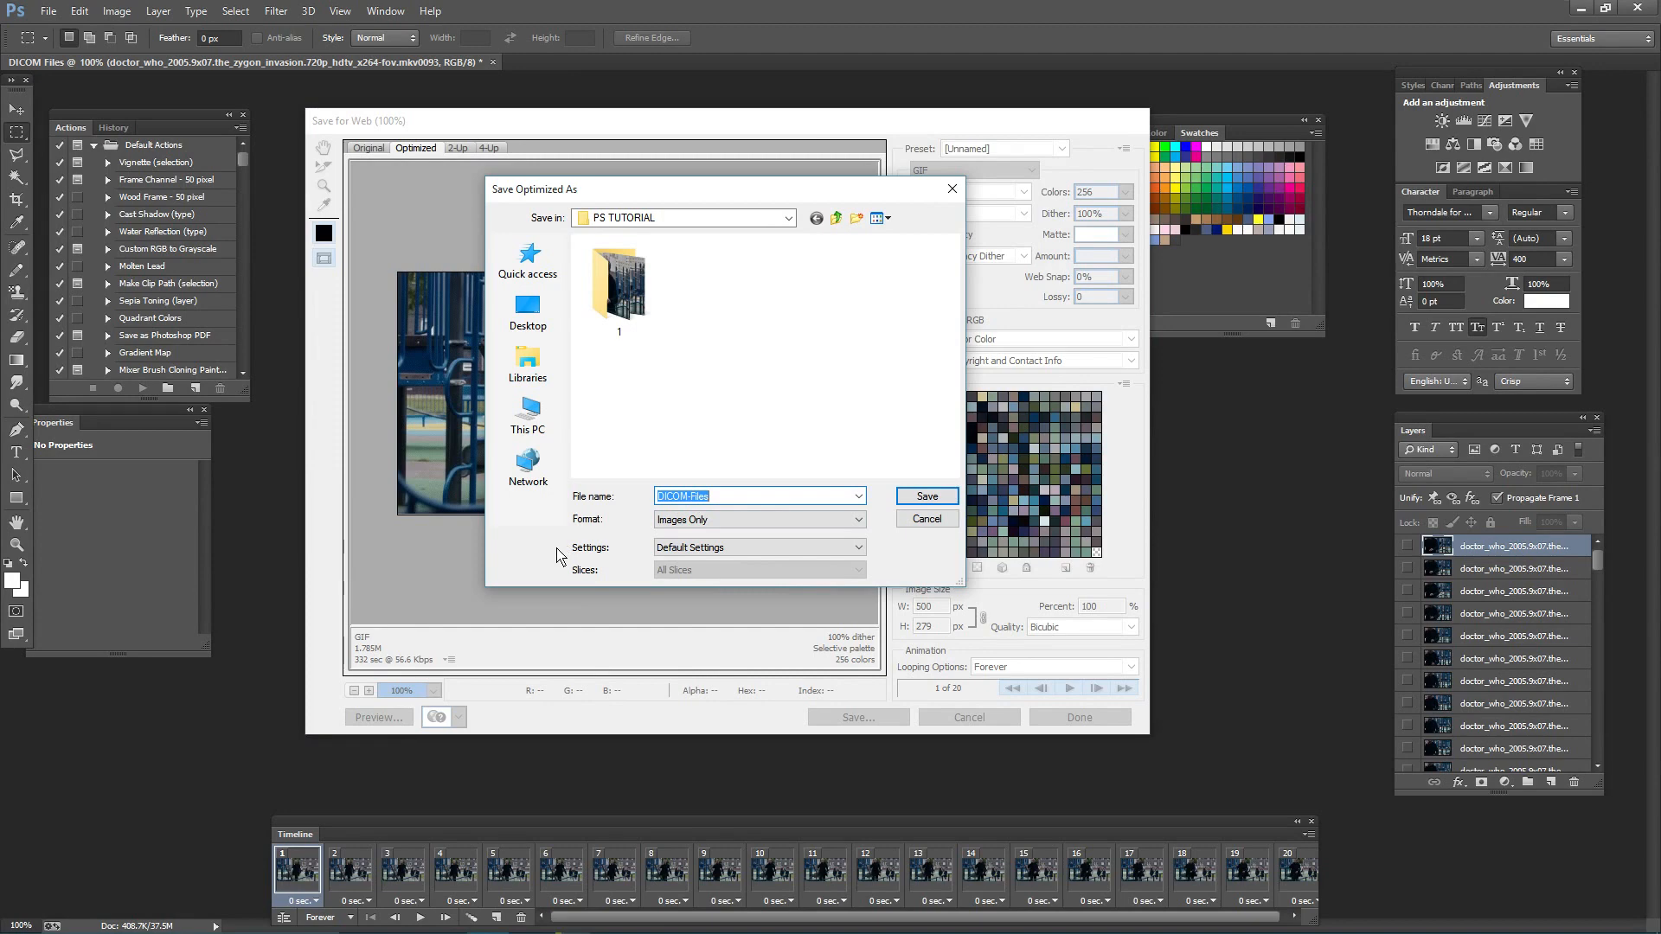
text(phone)
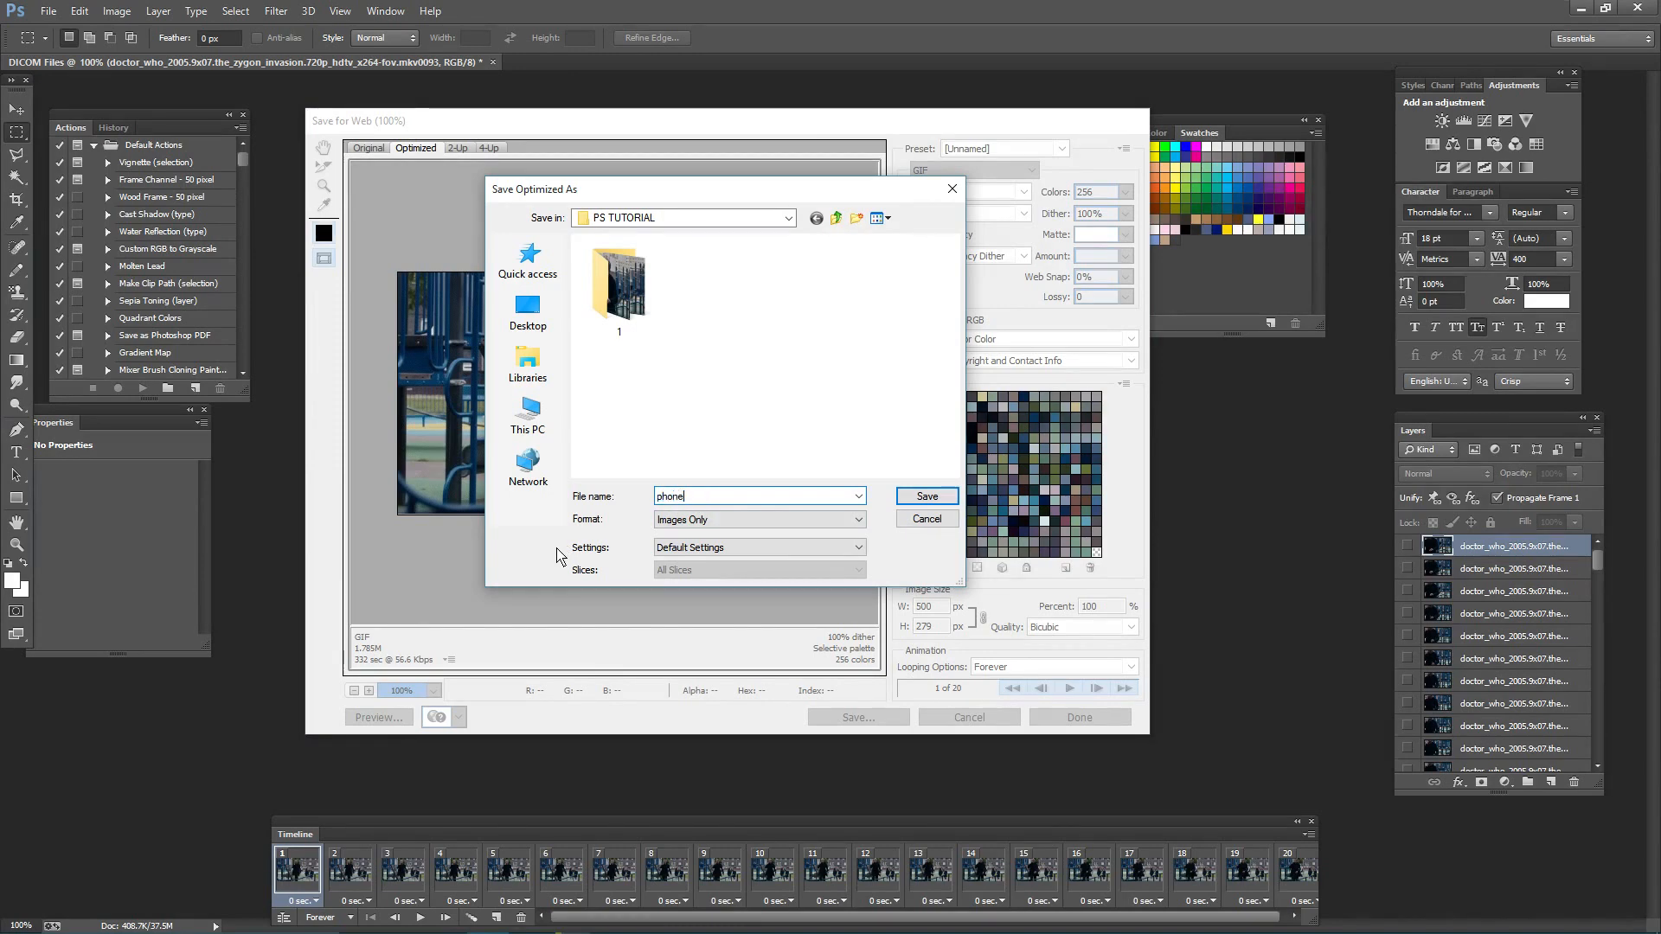
key(Return)
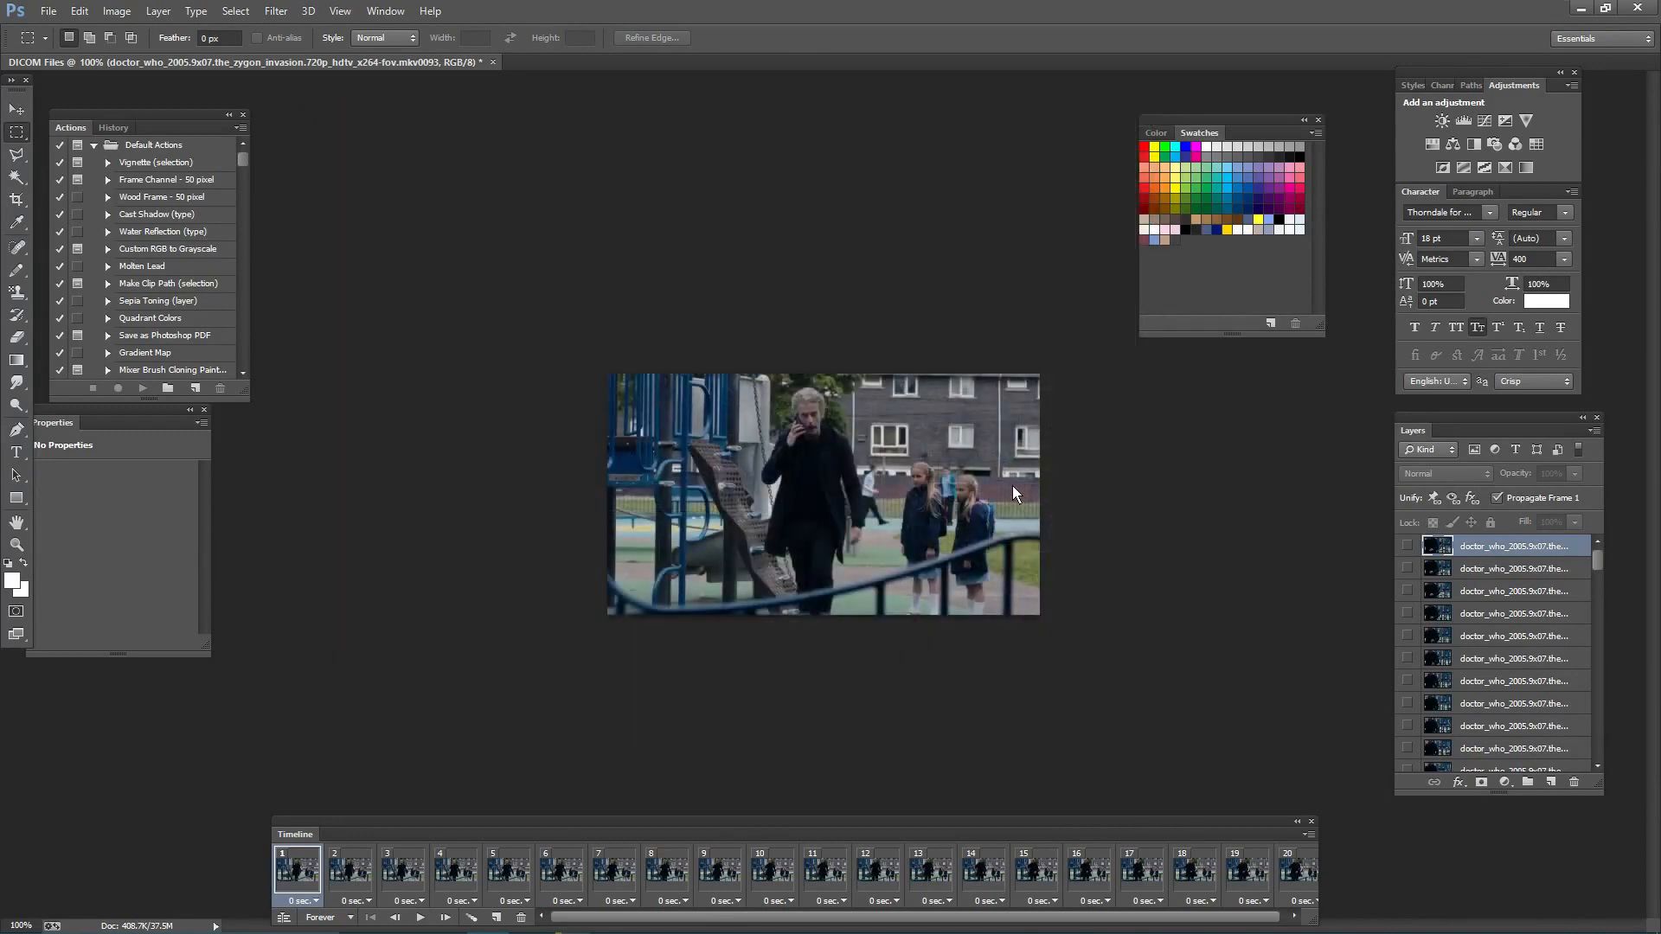
Preview the exported phone GIF from the PS TUTORIAL folder in Internet Explorer, and close the browser and folder windows
mouse_move(446, 925)
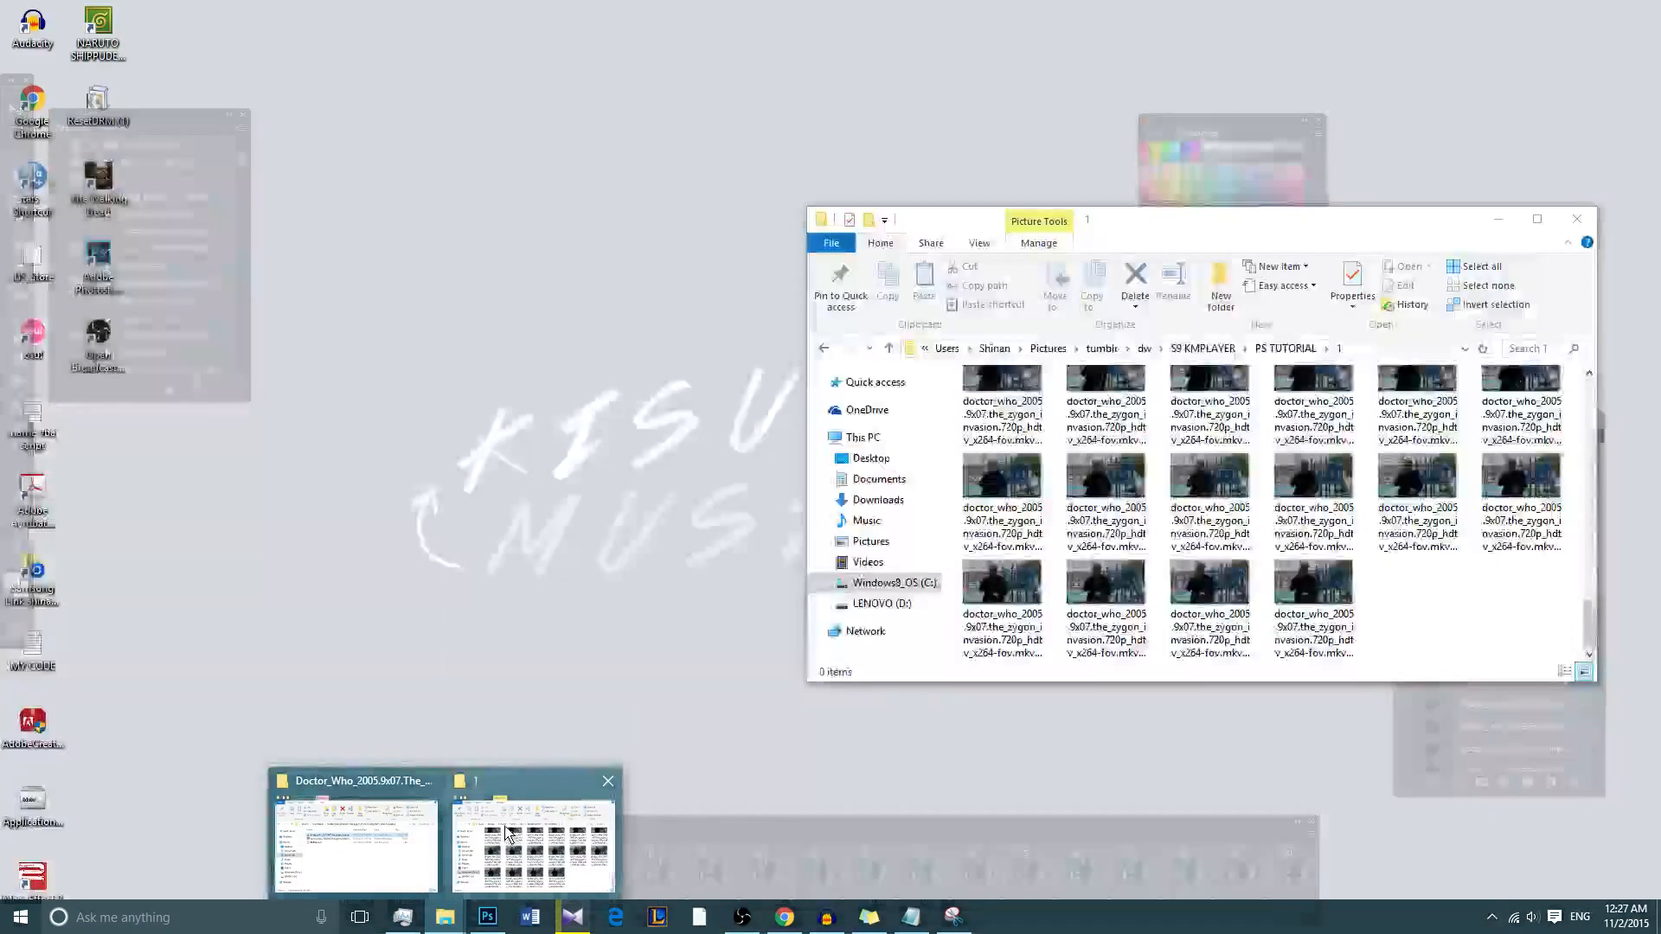
click(507, 834)
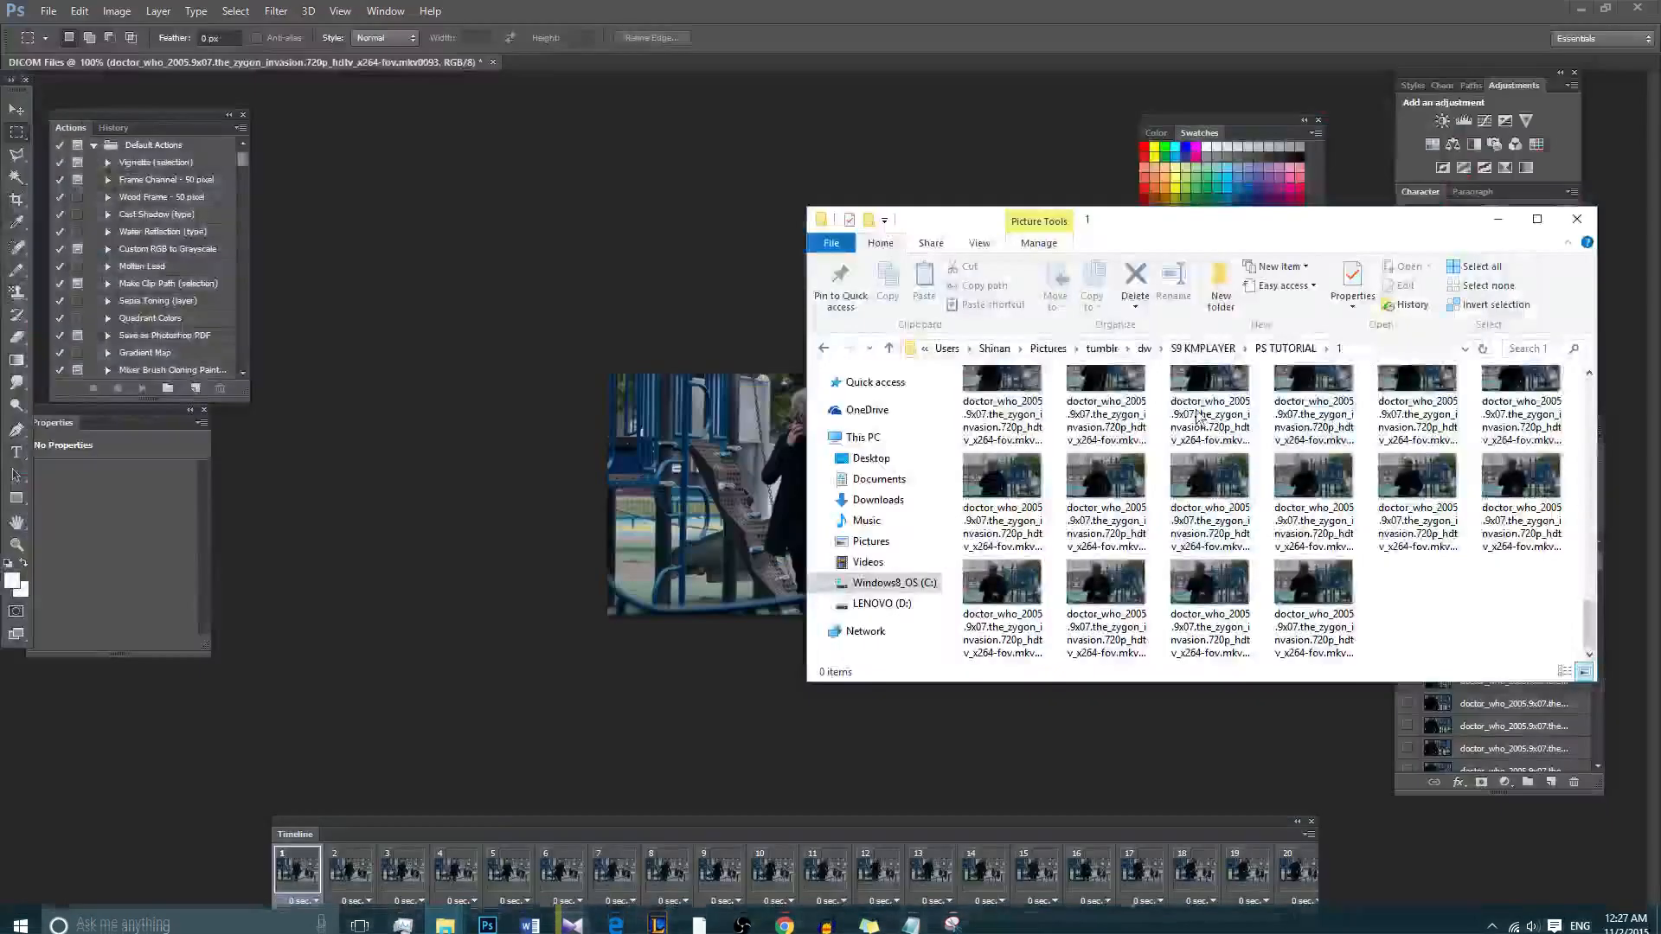
click(1285, 349)
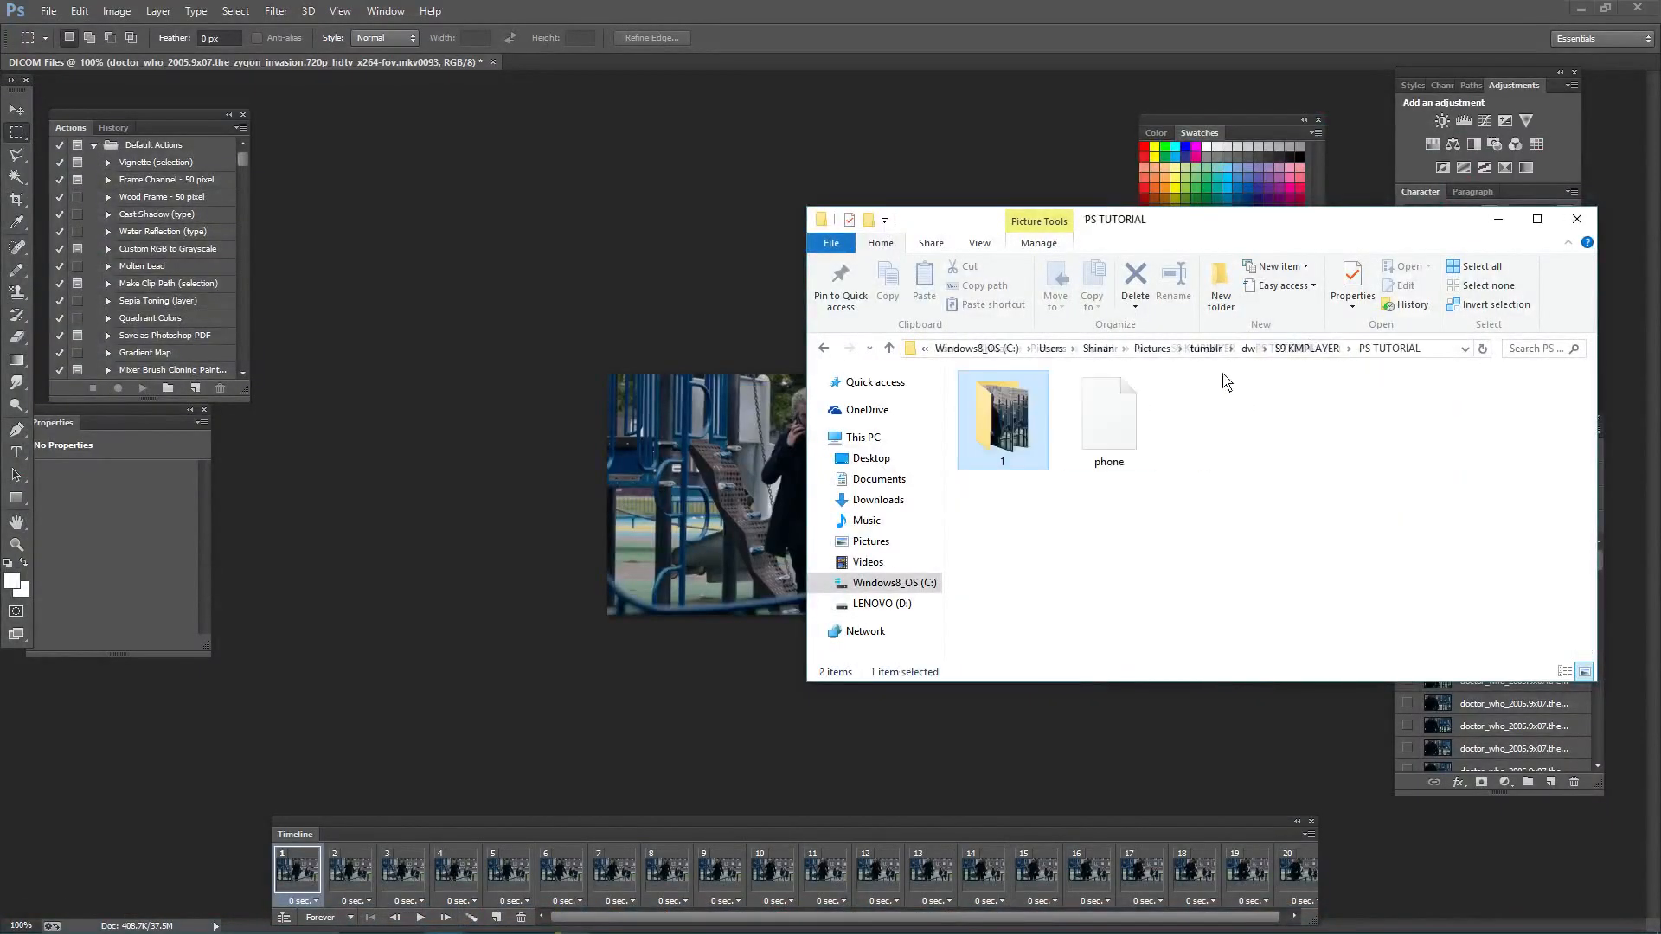
click(1118, 410)
right_click(1118, 410)
mouse_move(1225, 564)
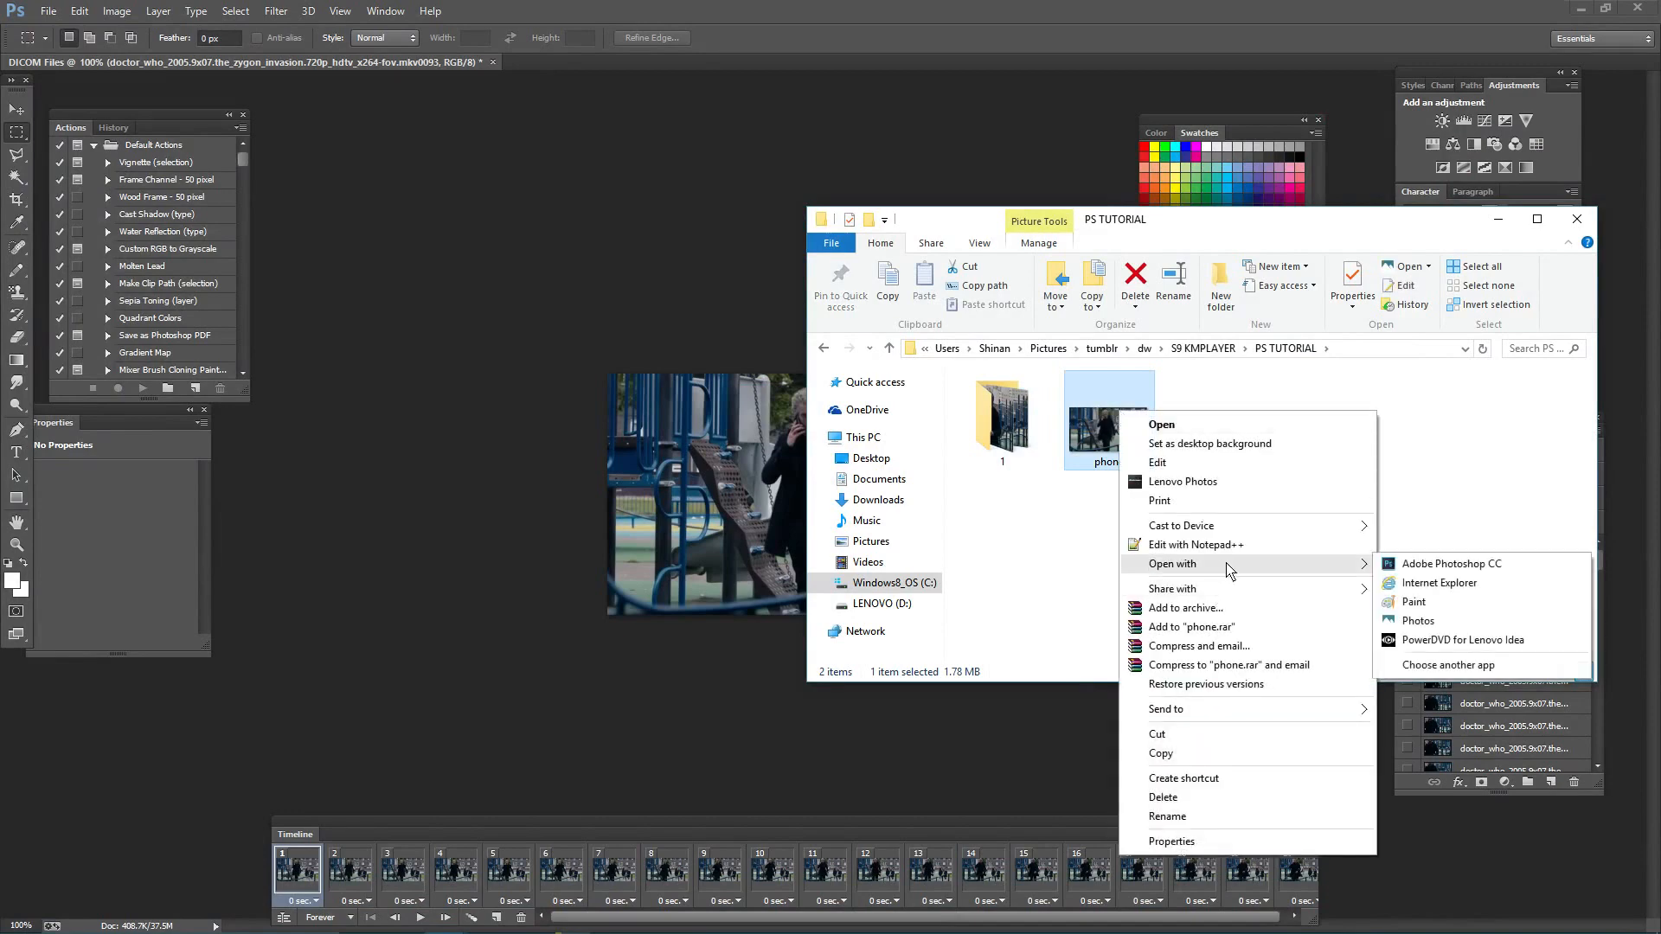
click(1400, 582)
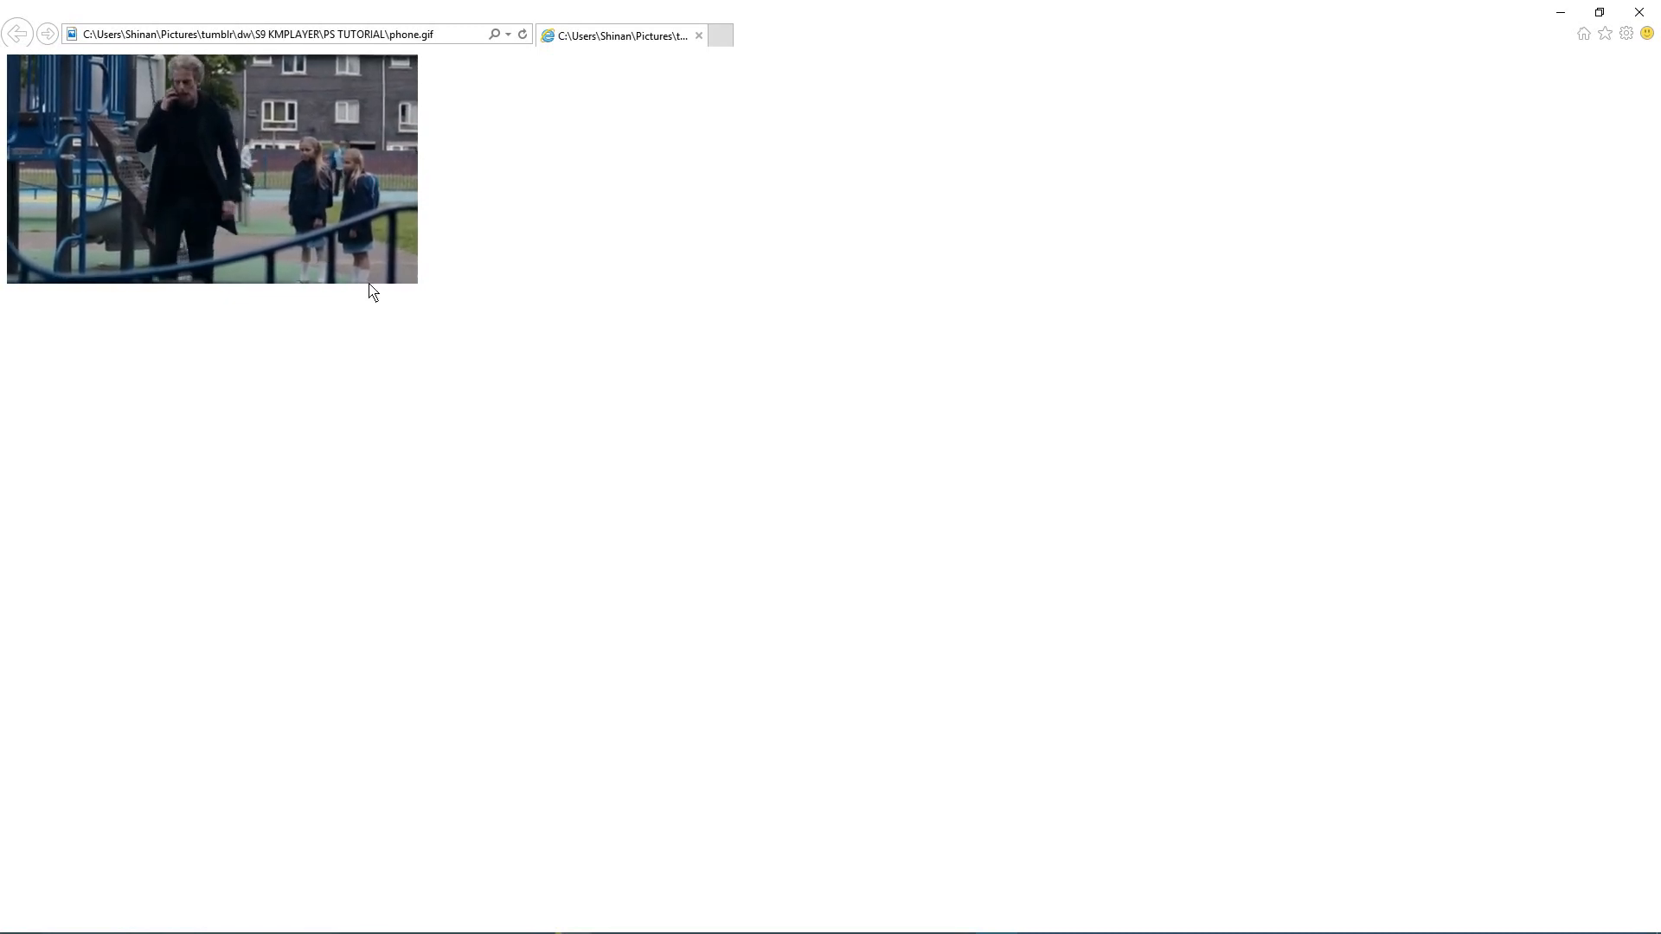
click(1639, 12)
click(1576, 219)
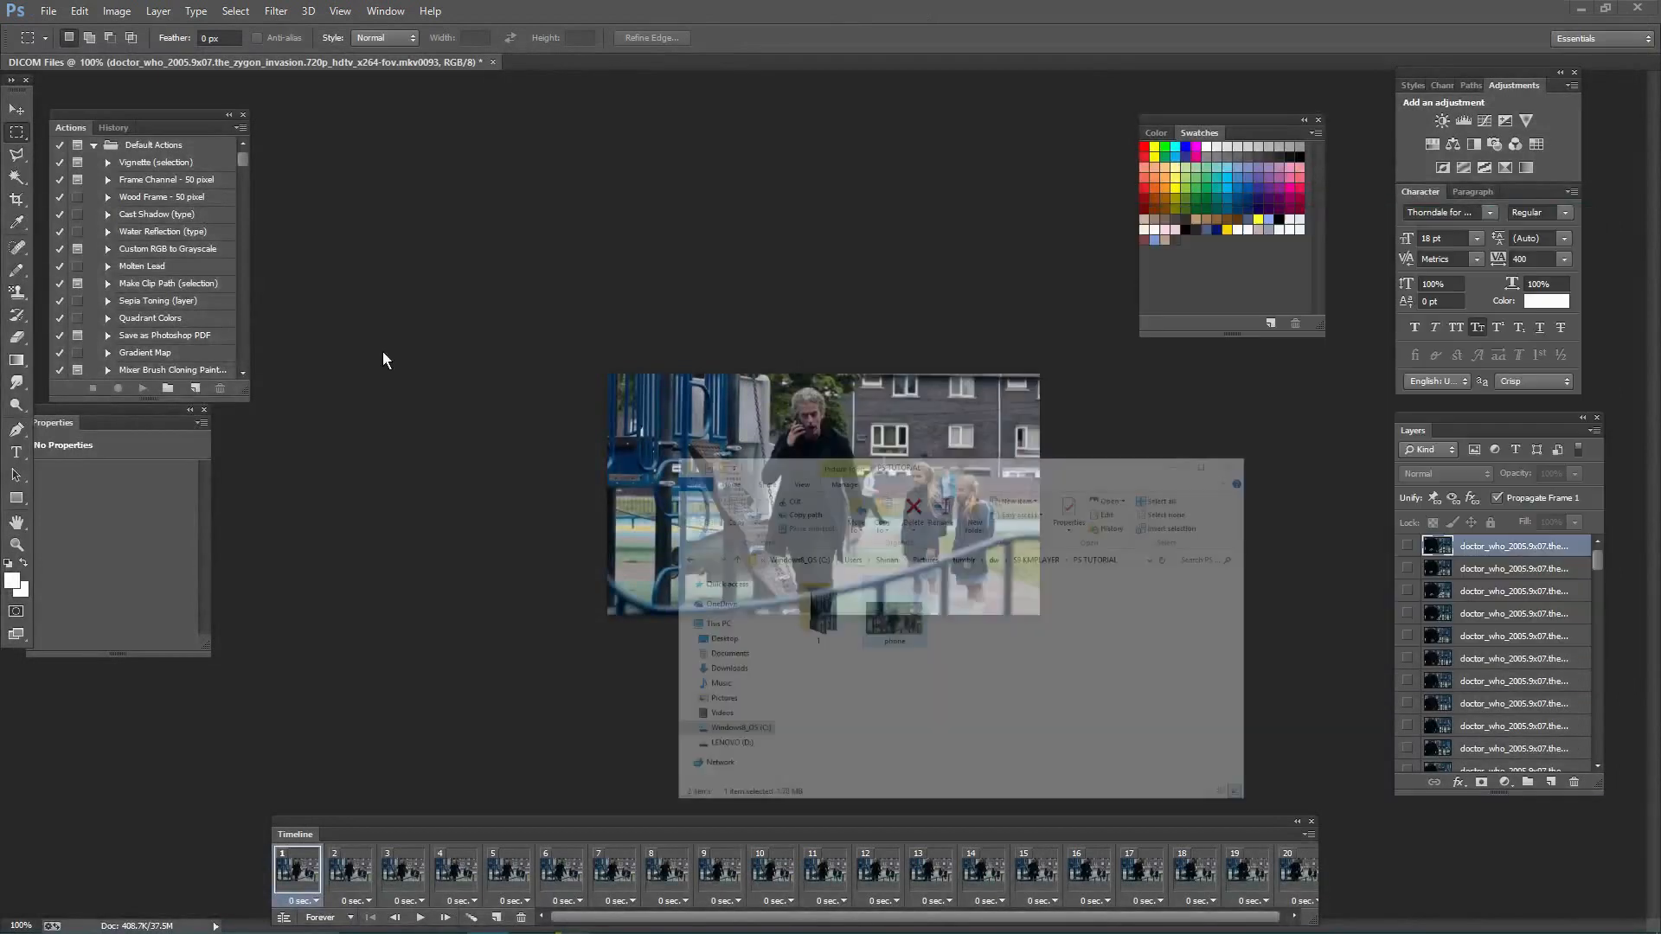
Look through frames 2, 5, 10 and 13 of the animation to compare the motion
drag(610, 915, 944, 923)
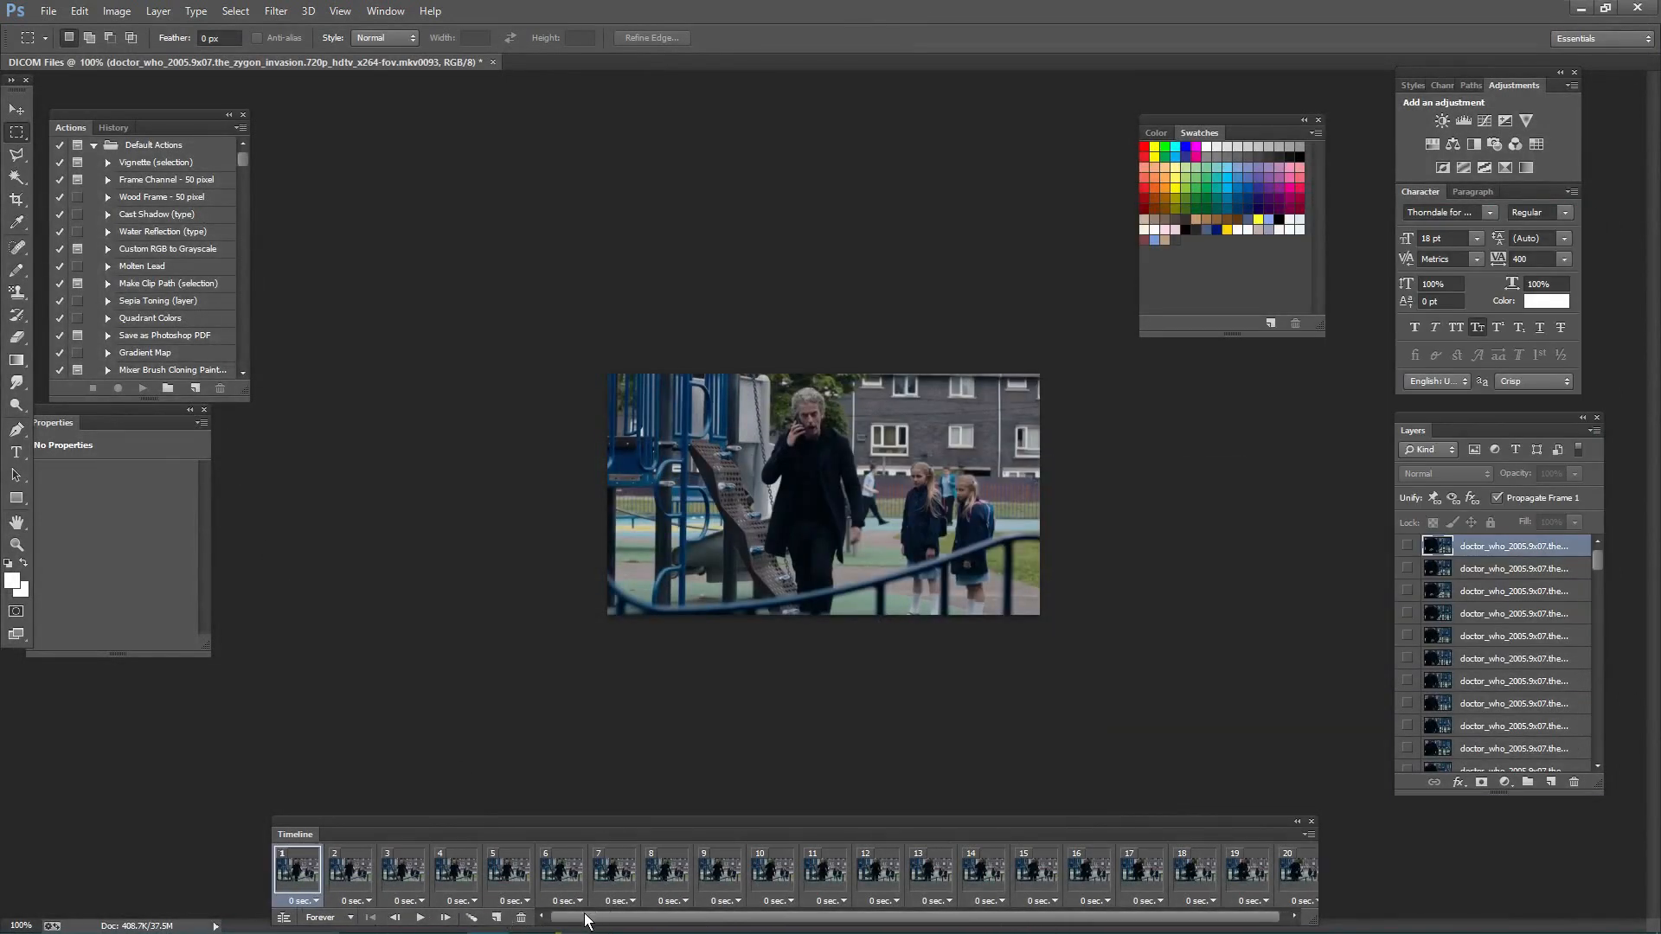
click(346, 872)
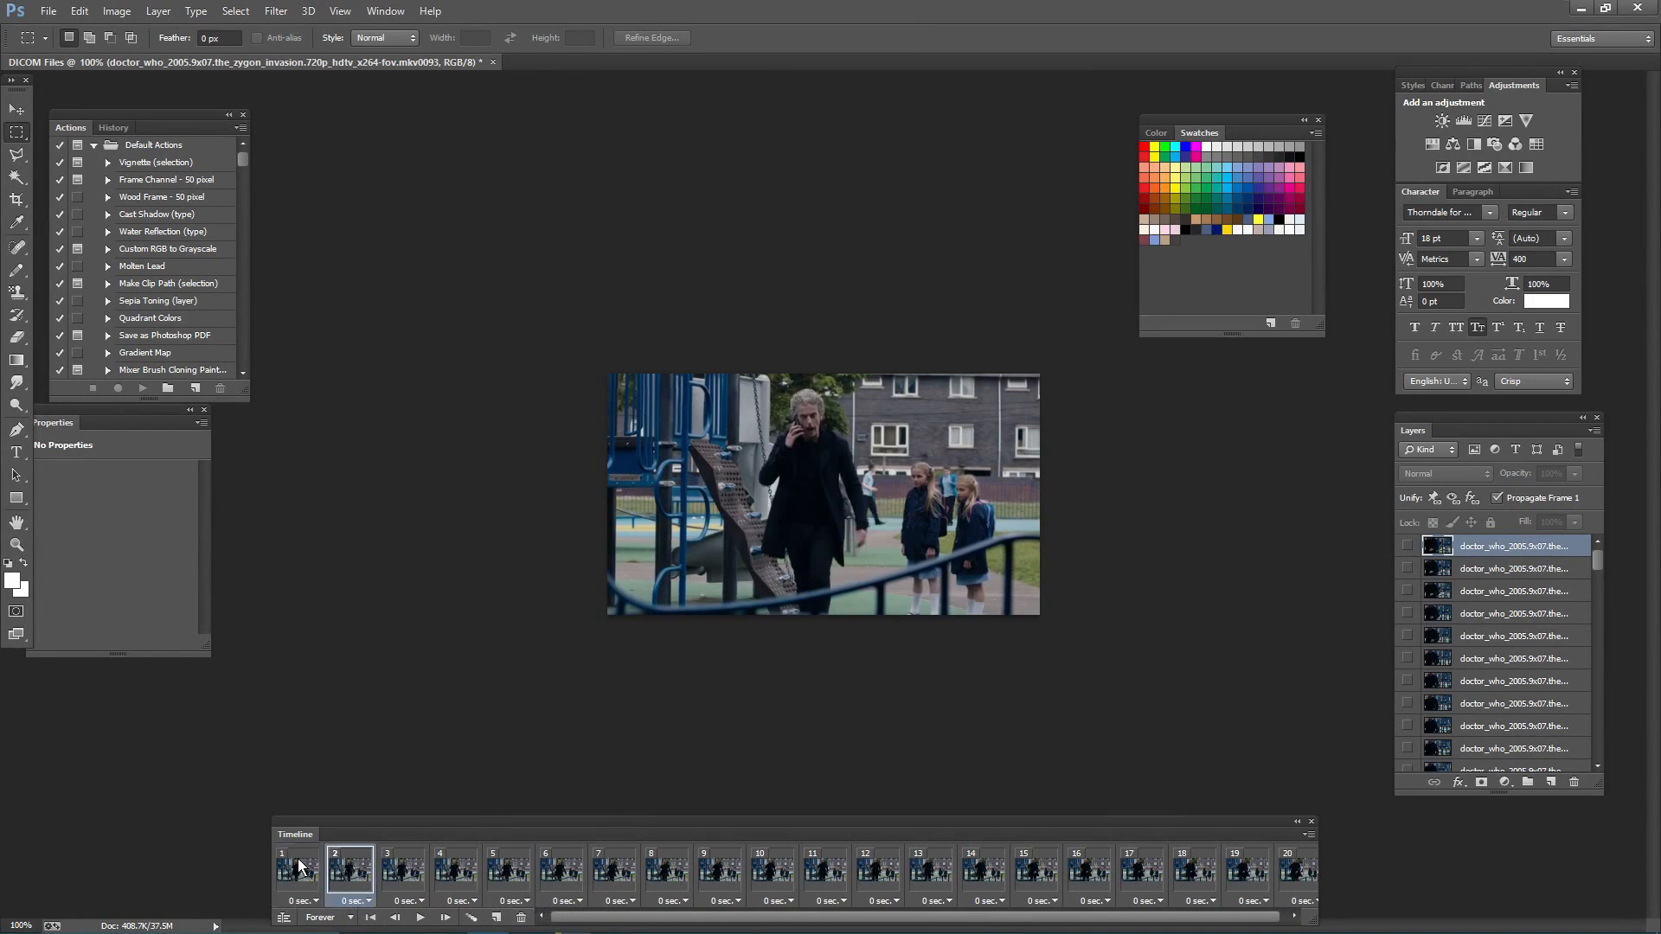
click(508, 869)
click(772, 869)
click(930, 870)
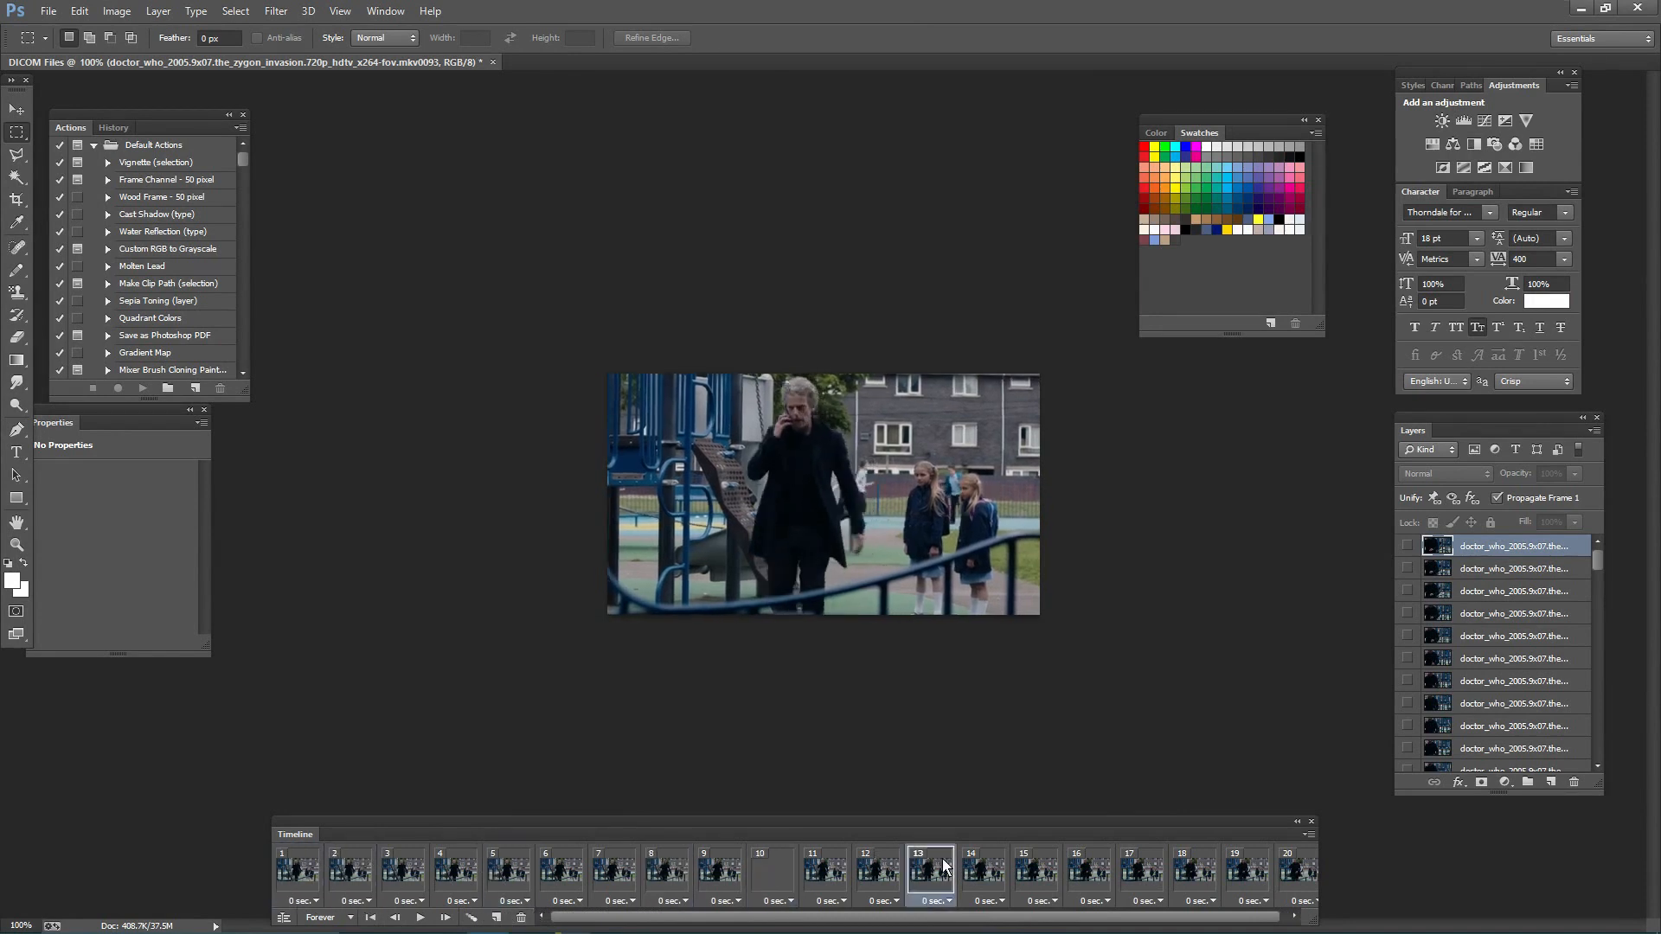
Select all animation frames, 1 through 20, and set their delay to 0.08 seconds
click(309, 871)
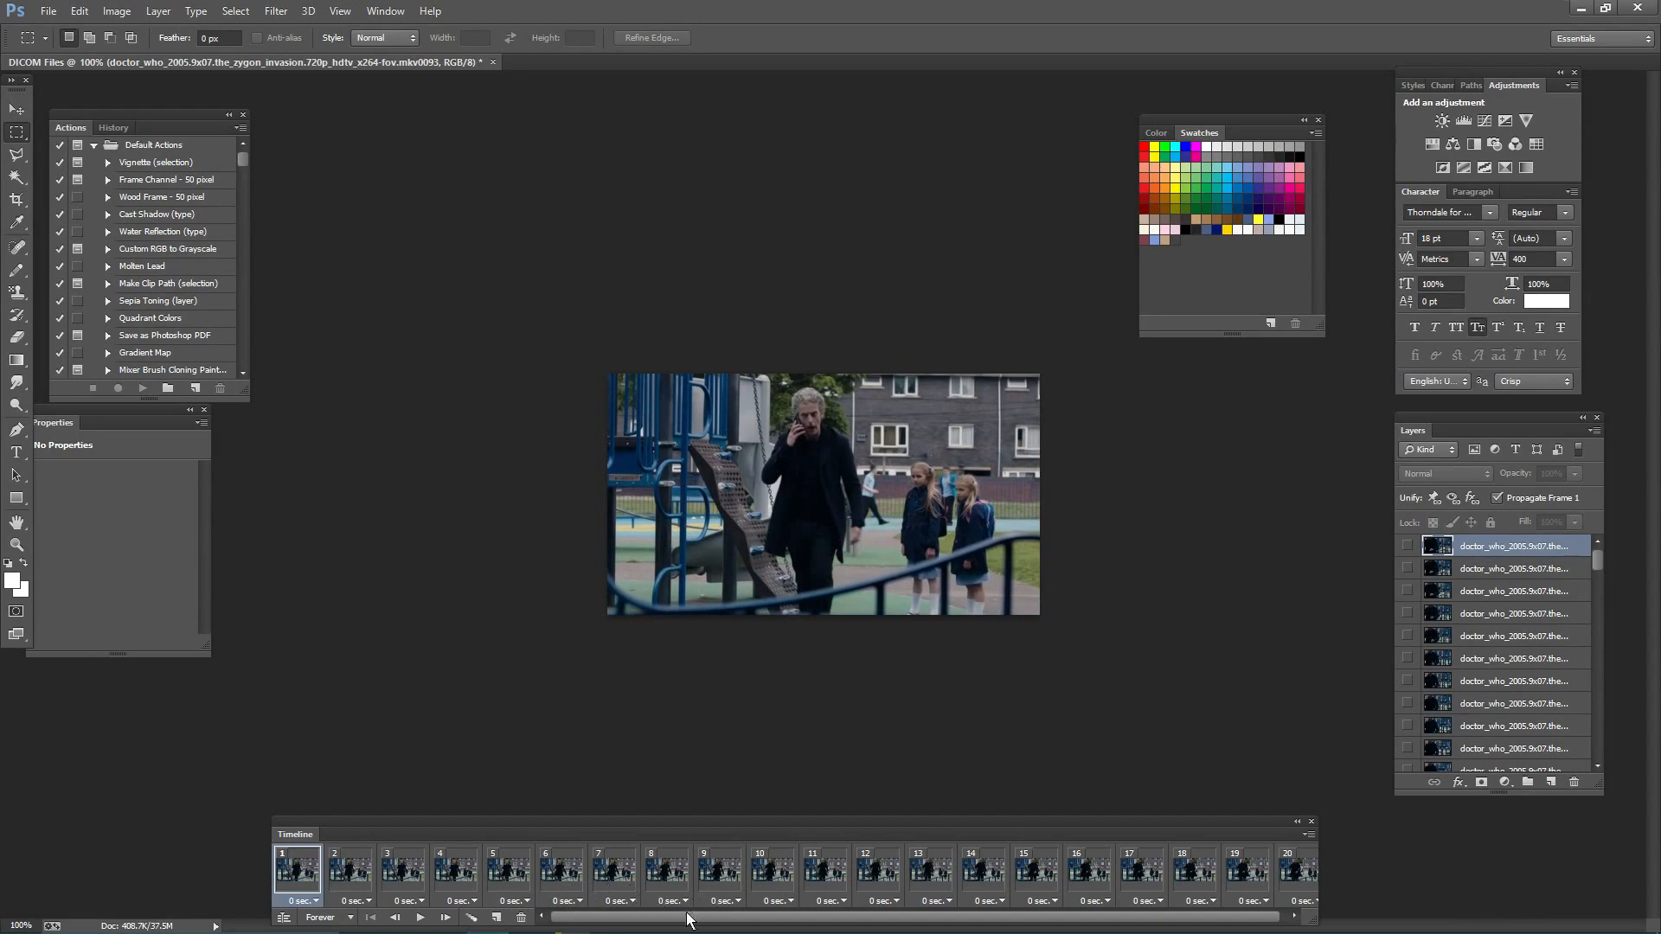
drag(689, 918, 696, 919)
shift+click(1290, 869)
click(1309, 901)
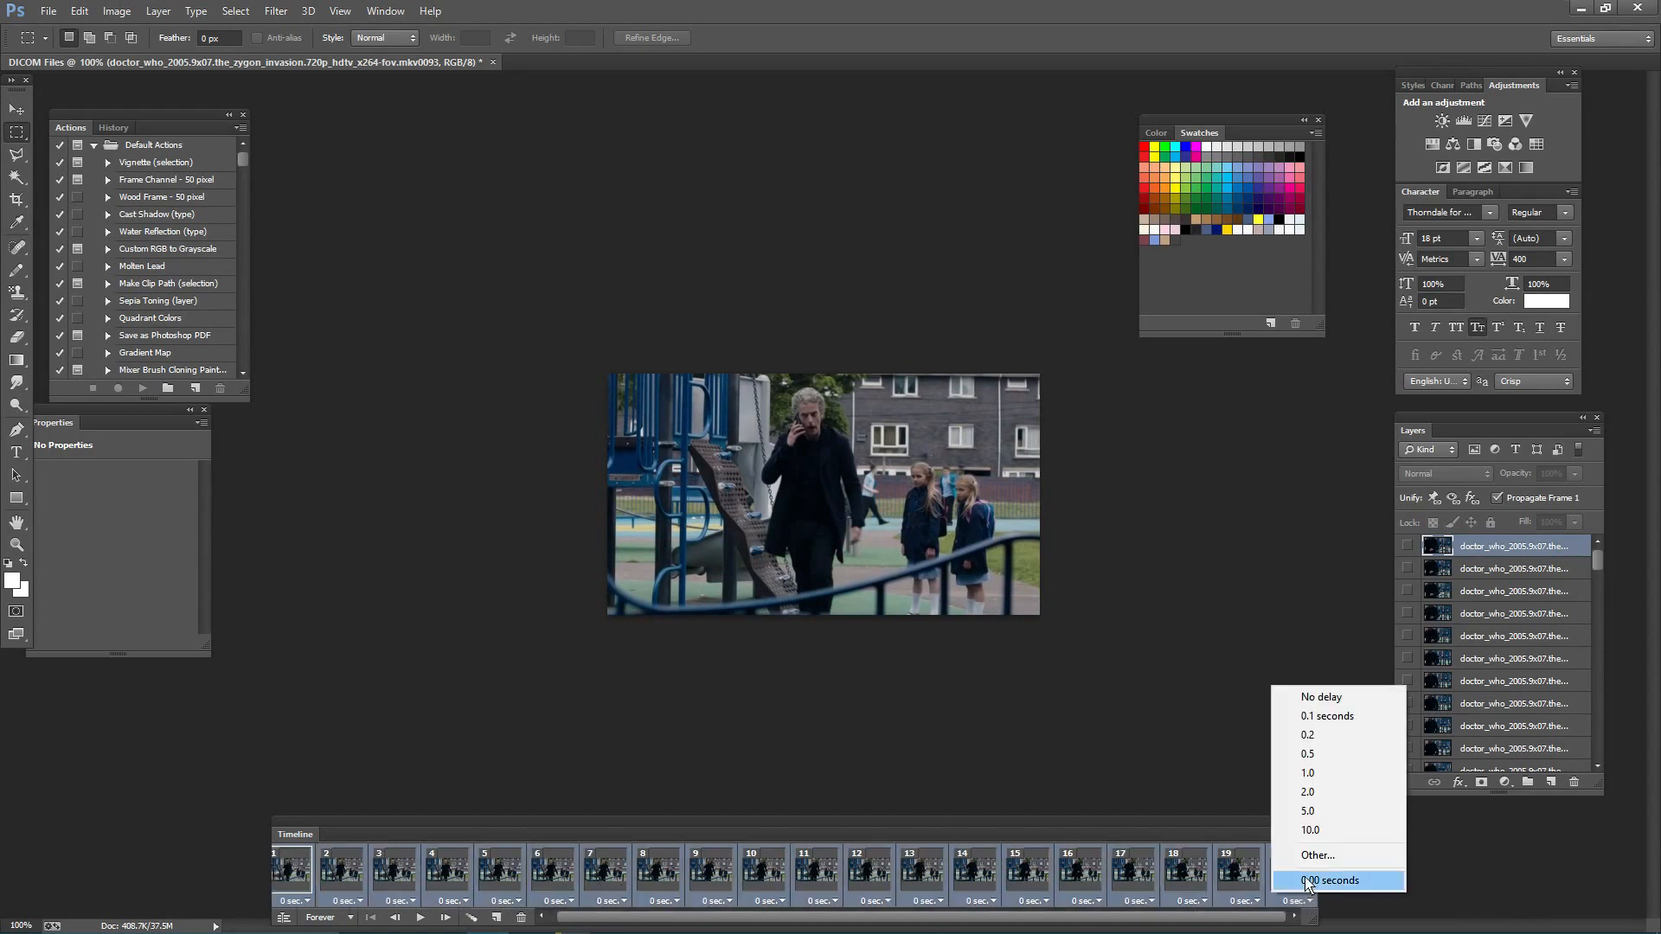
click(1317, 855)
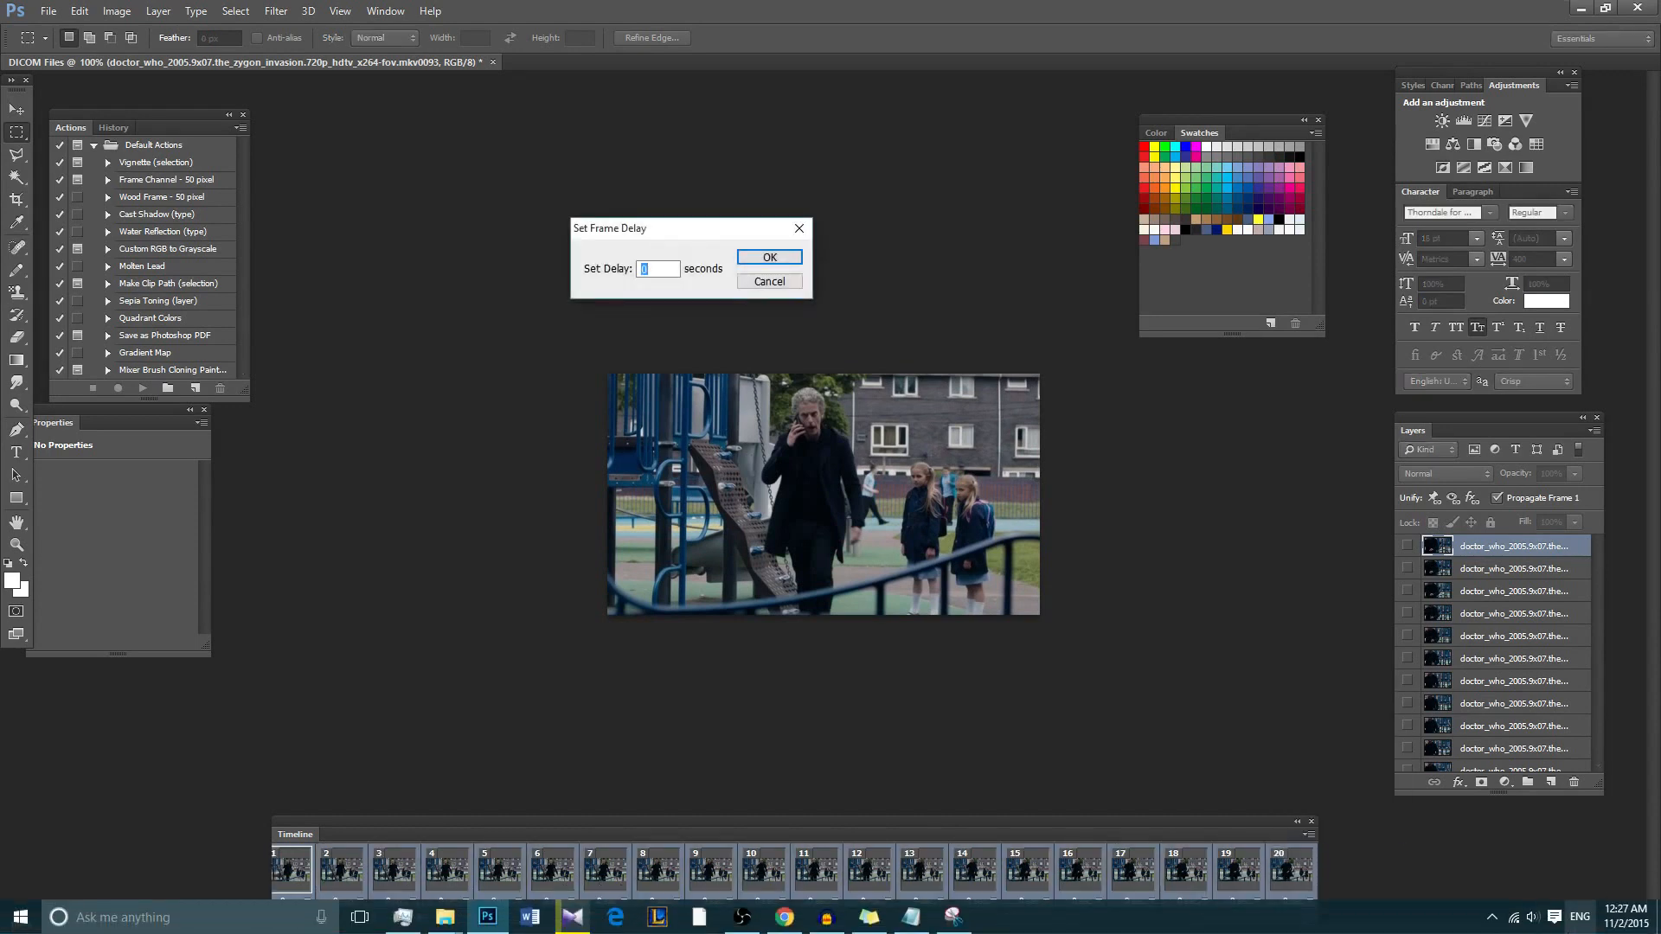
text(08)
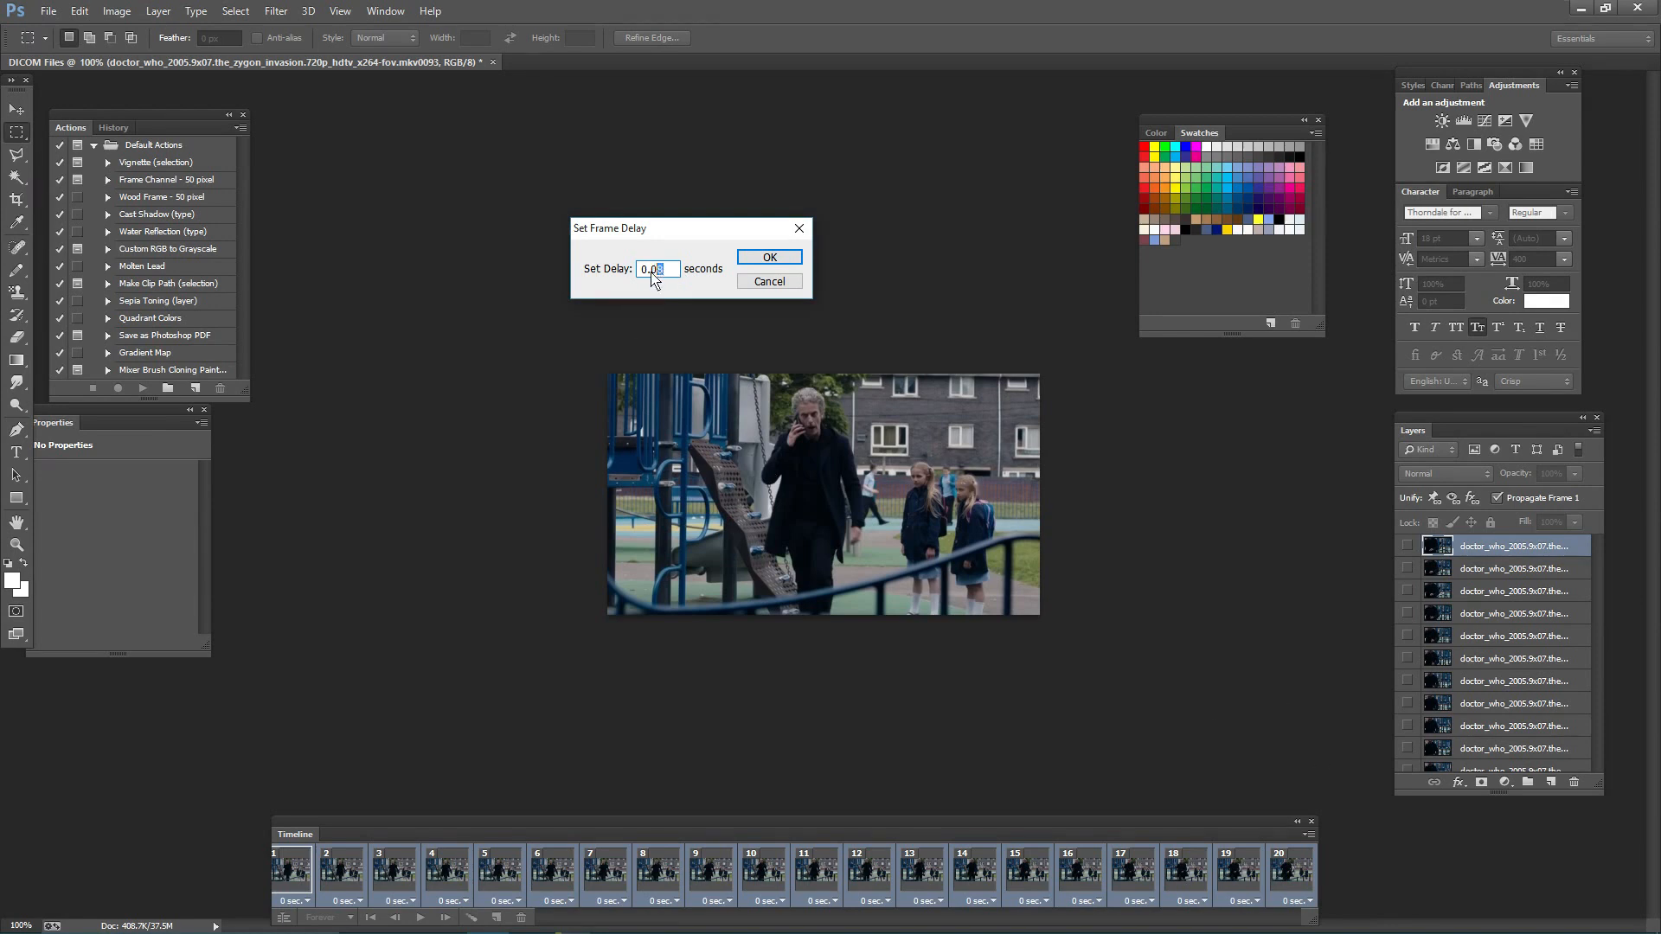
double_click(656, 271)
key(Return)
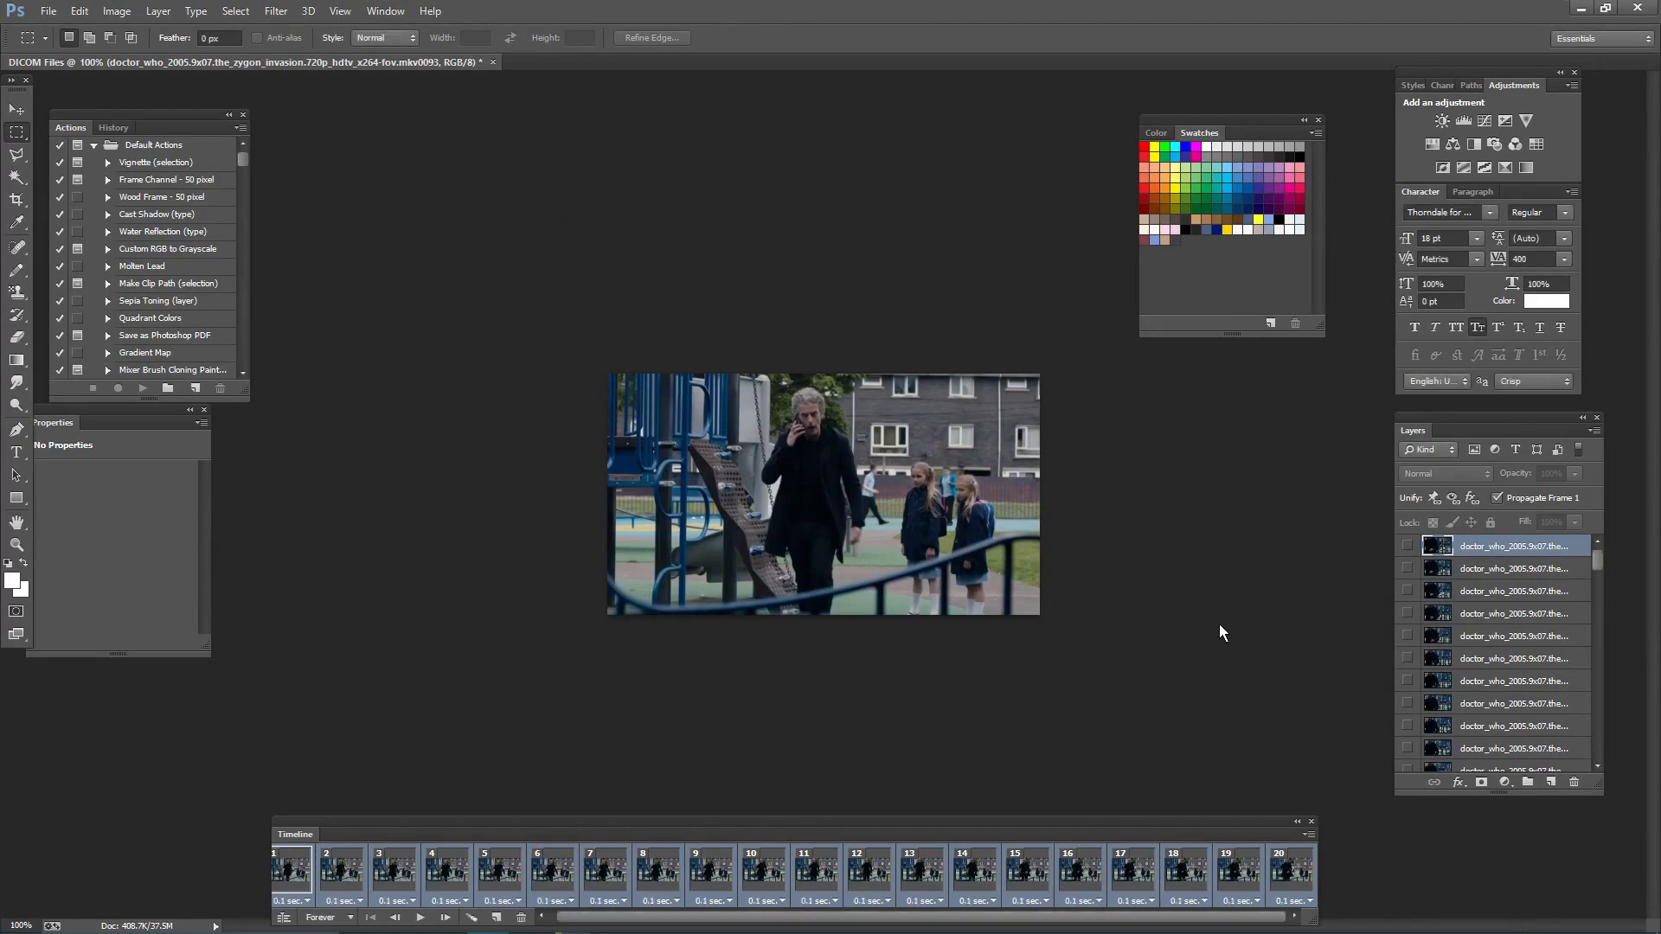
Export the retimed animation through Save for Web as a GIF, keeping the suggested file name DICOM-Files
key(ctrl+alt+shift+s)
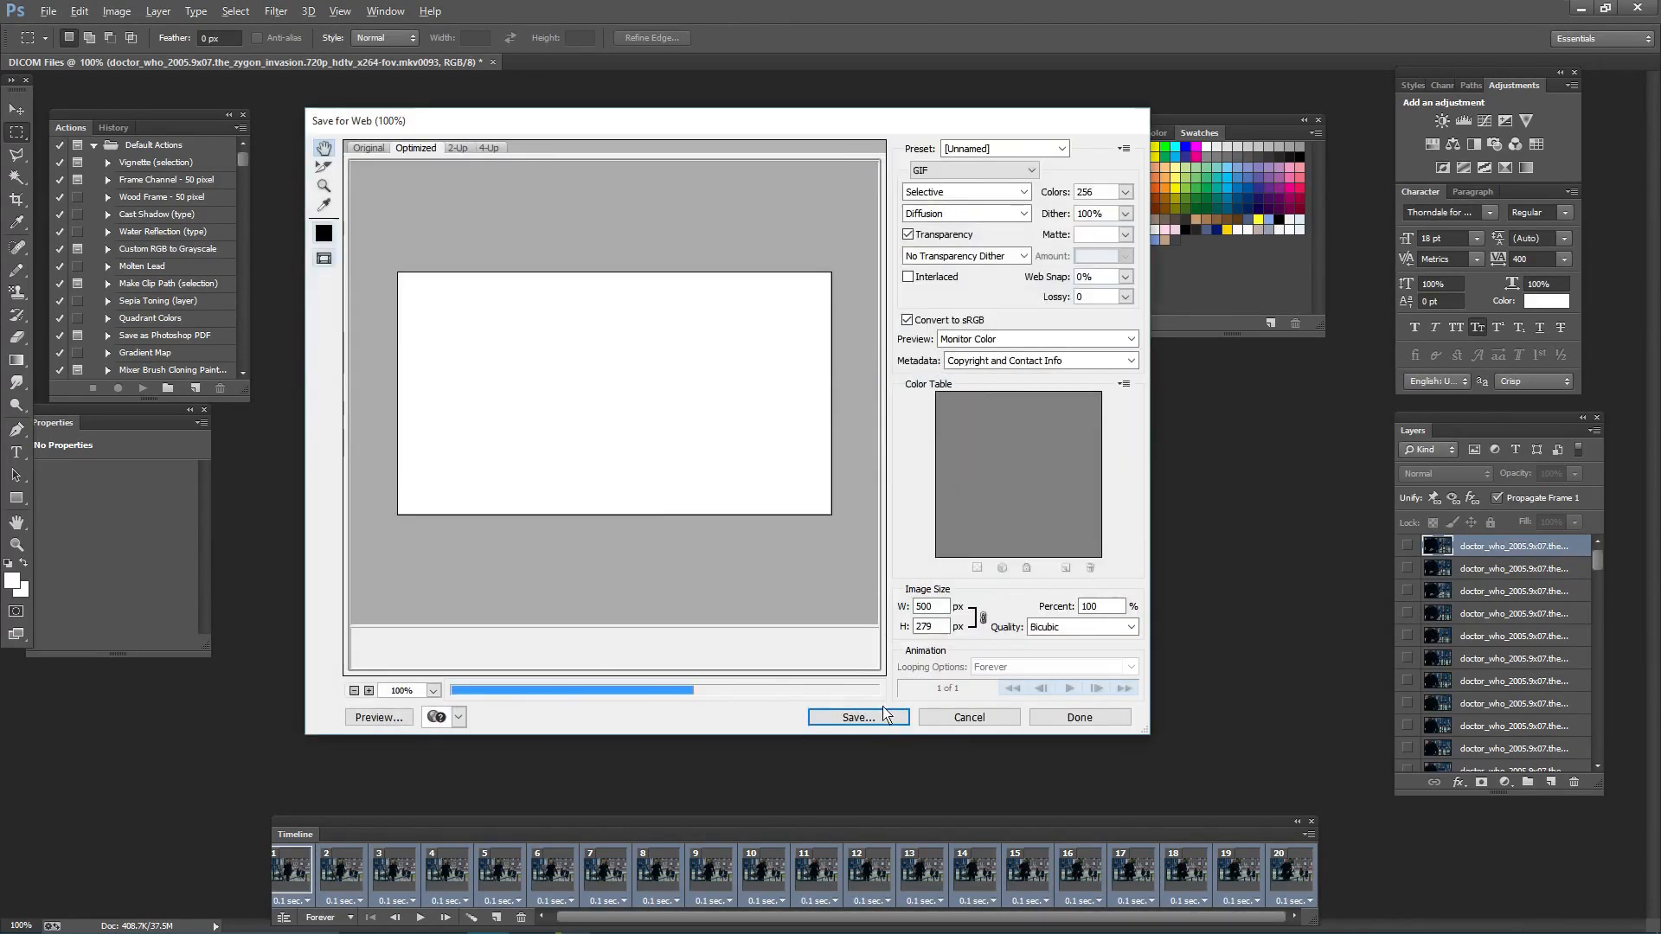
click(882, 725)
click(922, 497)
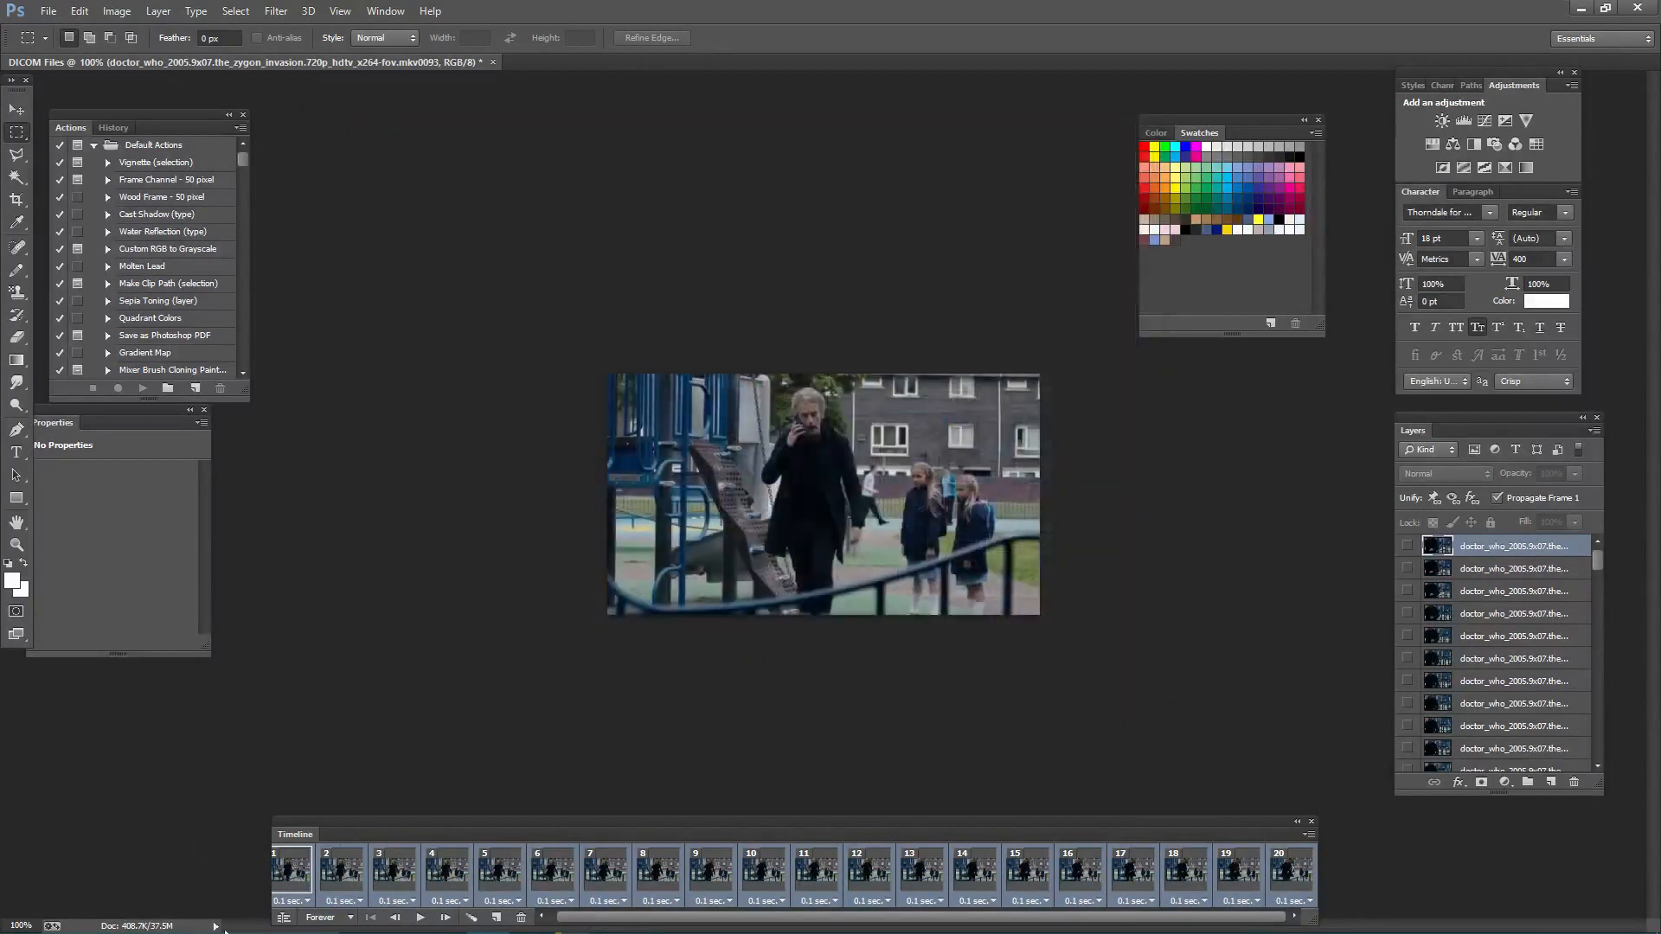
Preview the DICOM-Files GIF from the PS TUTORIAL folder in Internet Explorer to check its playback speed
mouse_move(445, 917)
click(538, 844)
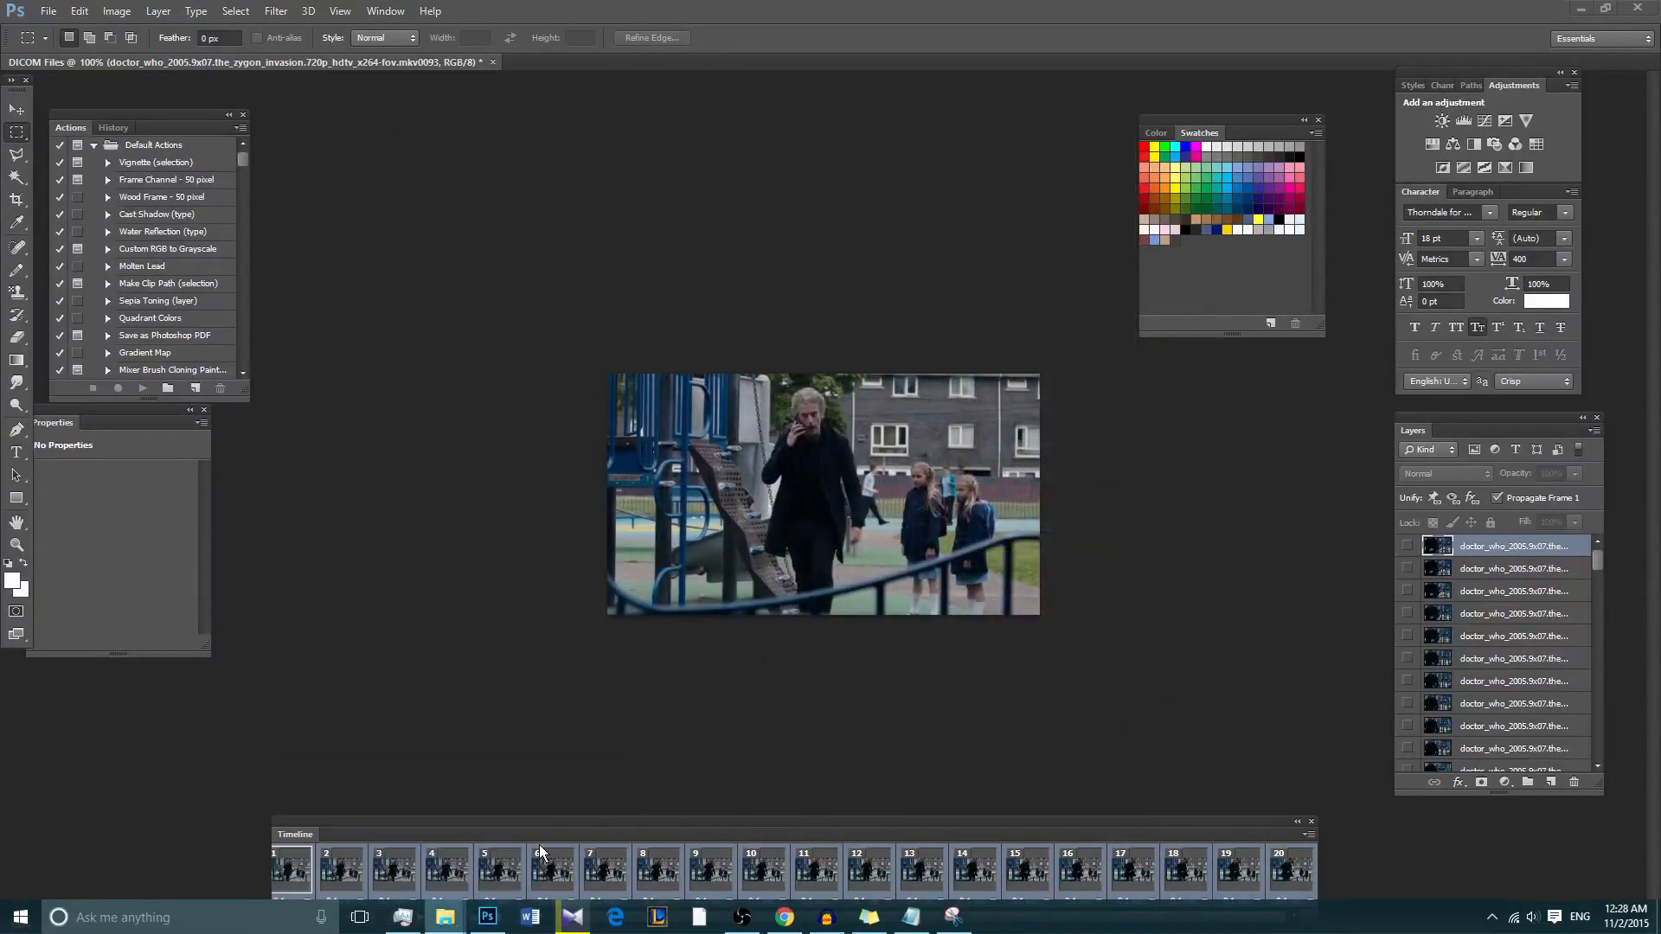
click(1137, 422)
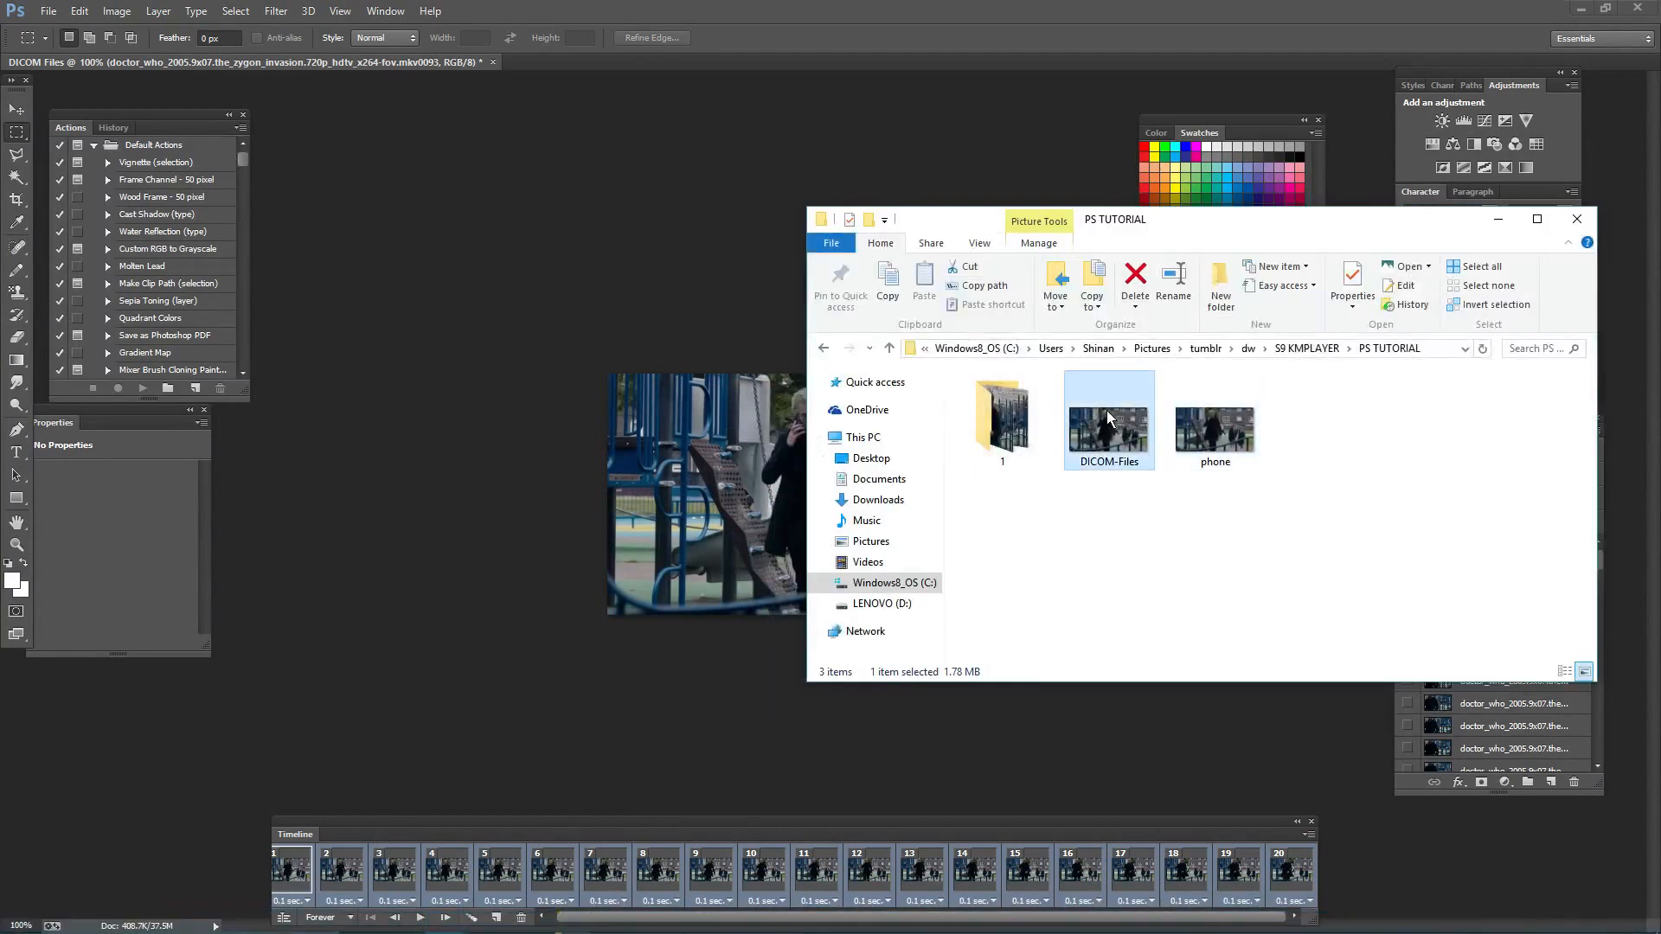
double_click(1107, 410)
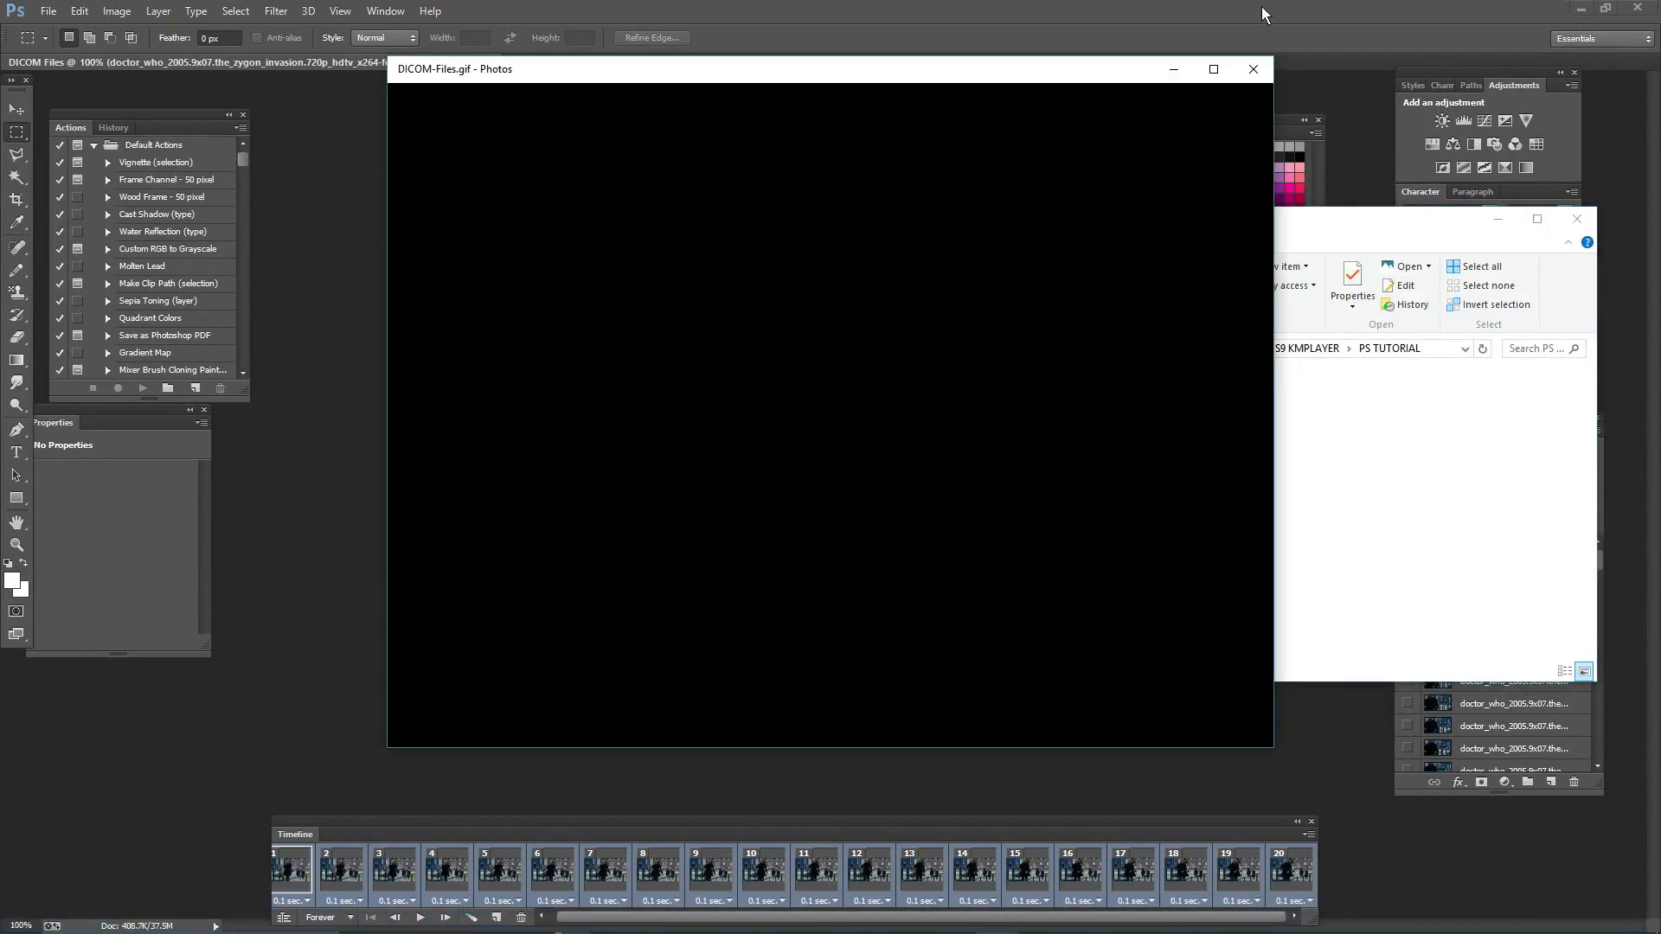
click(1252, 68)
right_click(1116, 428)
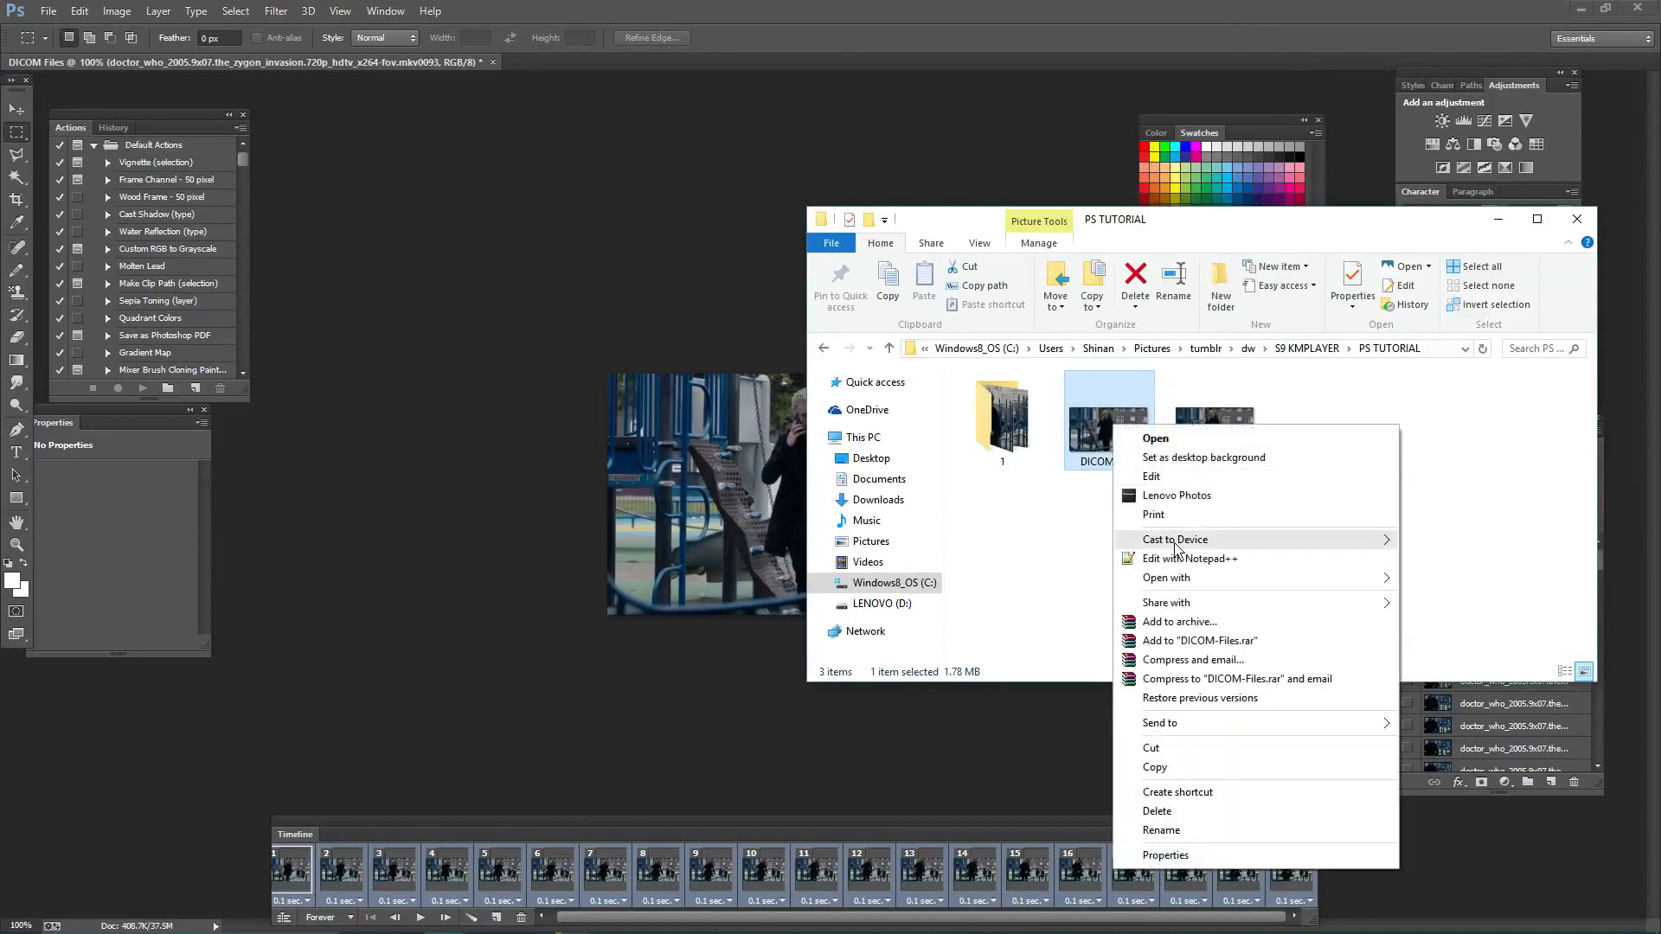
mouse_move(1181, 577)
click(1454, 604)
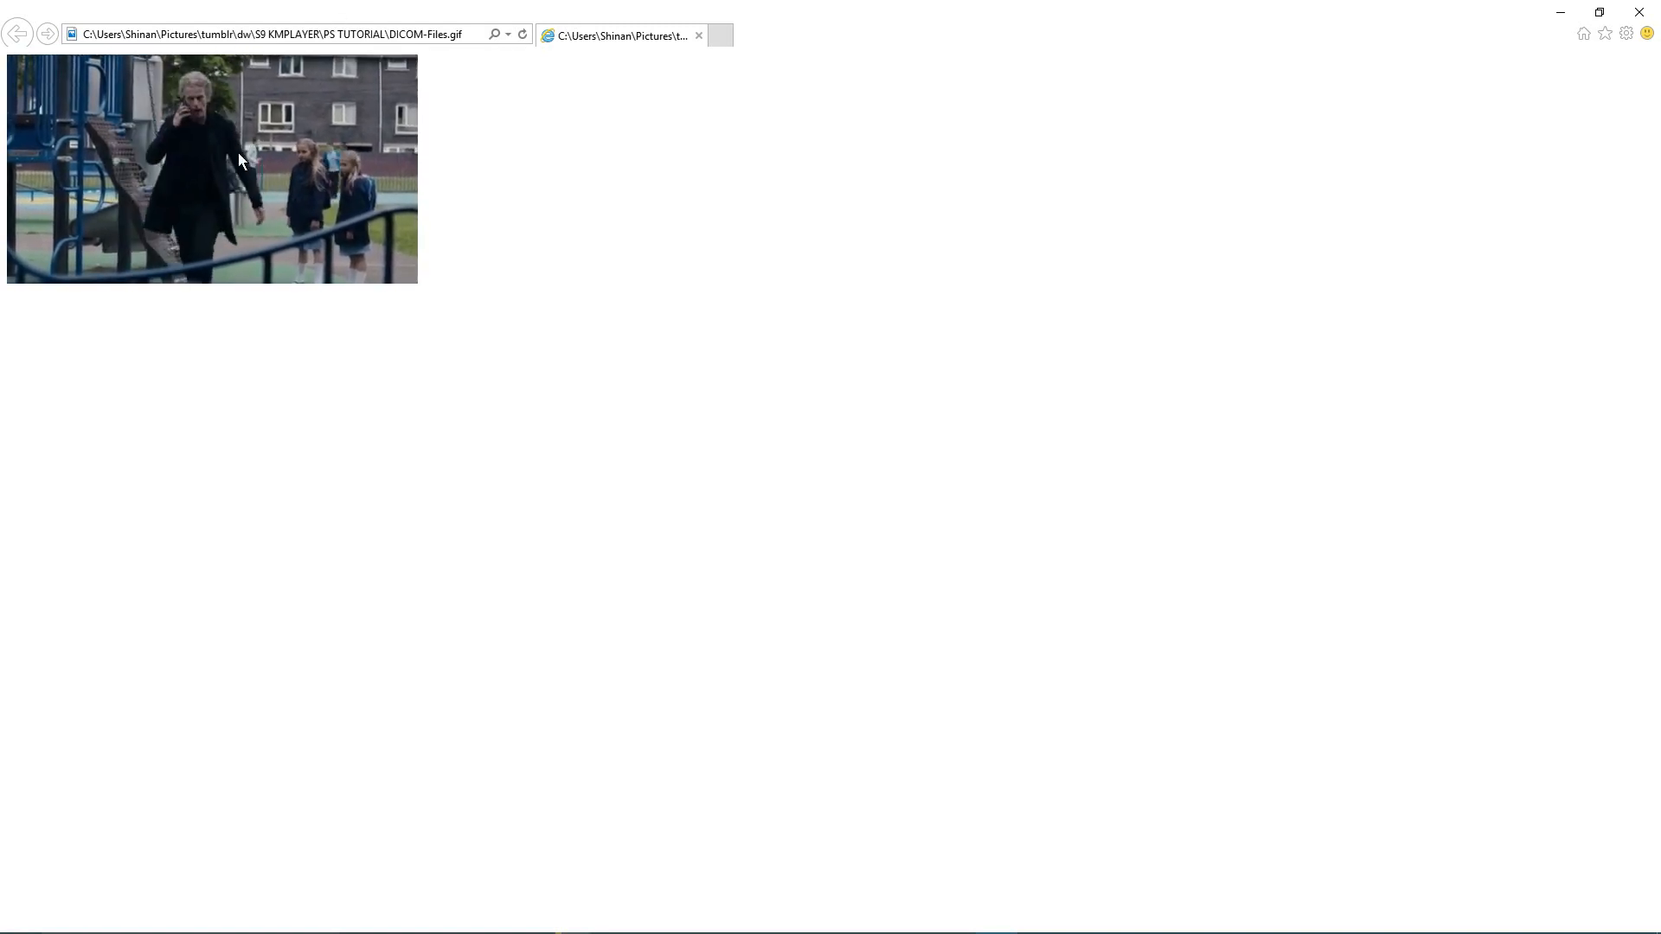
Switch back to Photoshop, clear the multiple frame selection and go to frame 1 of the animation
mouse_move(681, 924)
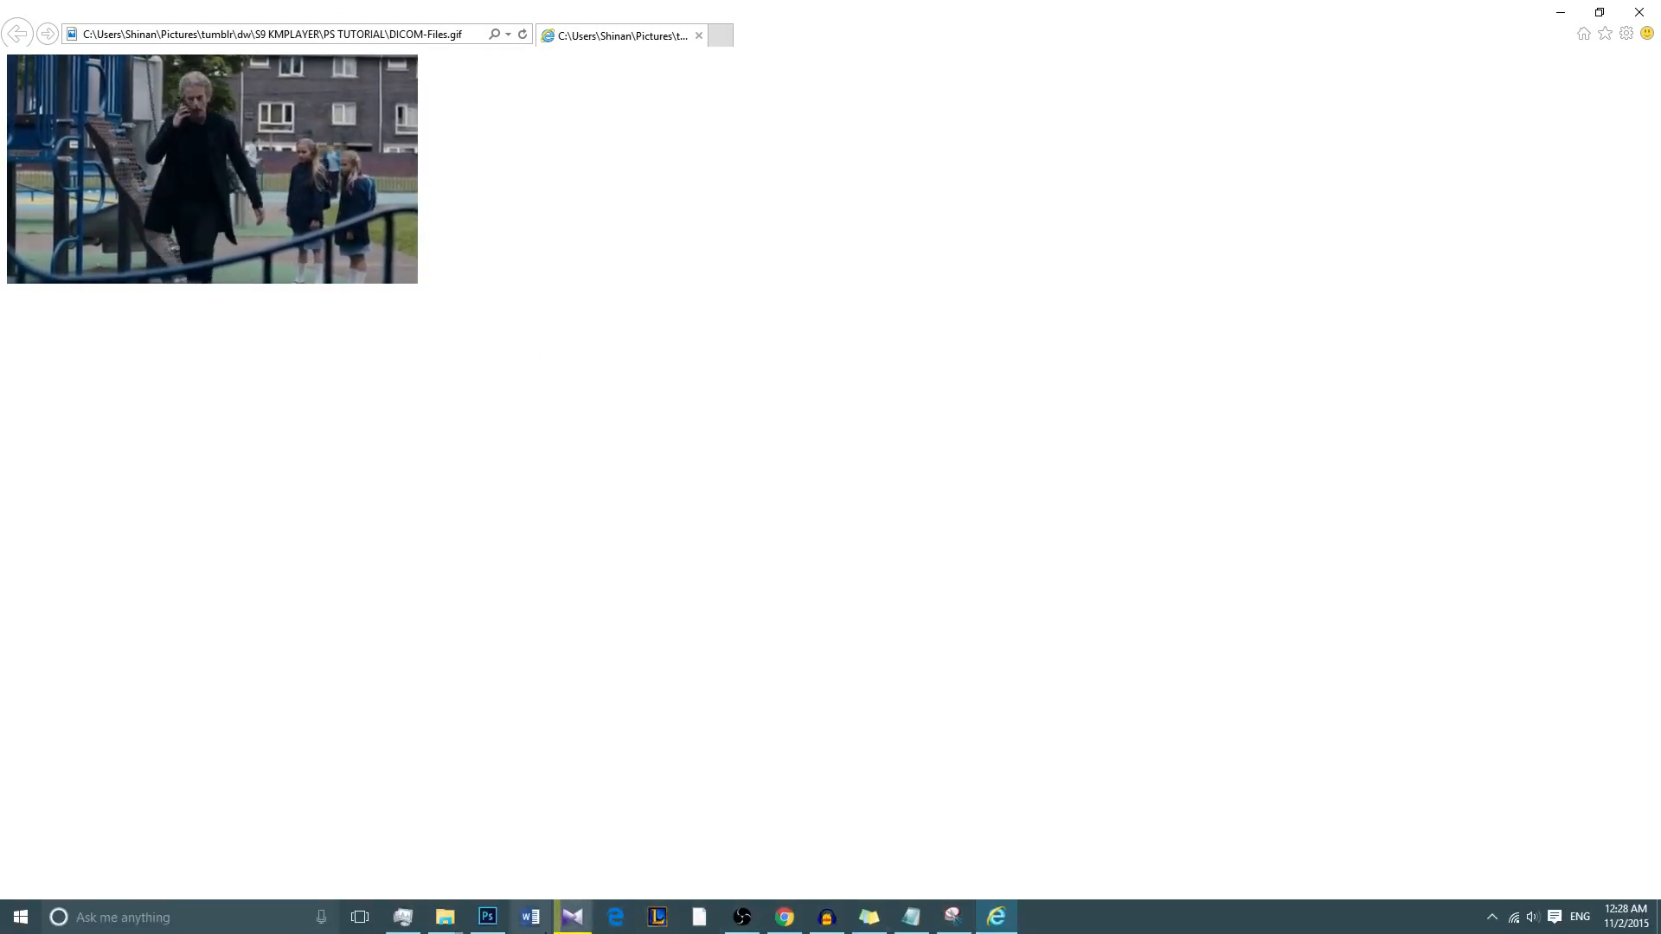
click(487, 917)
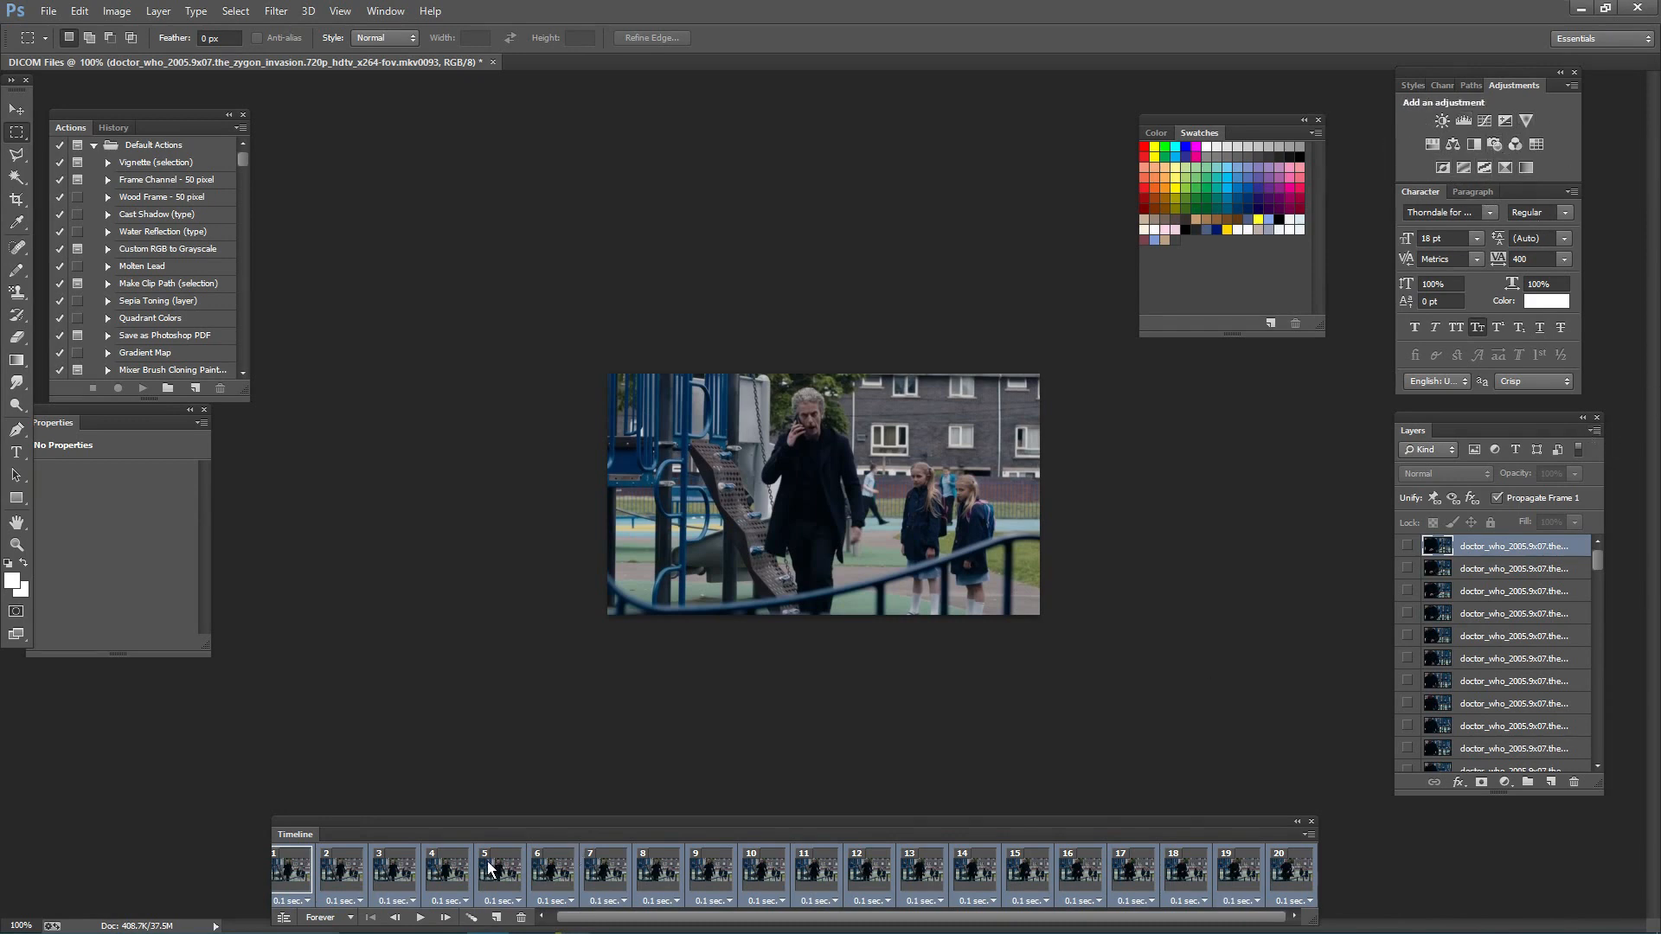
click(450, 874)
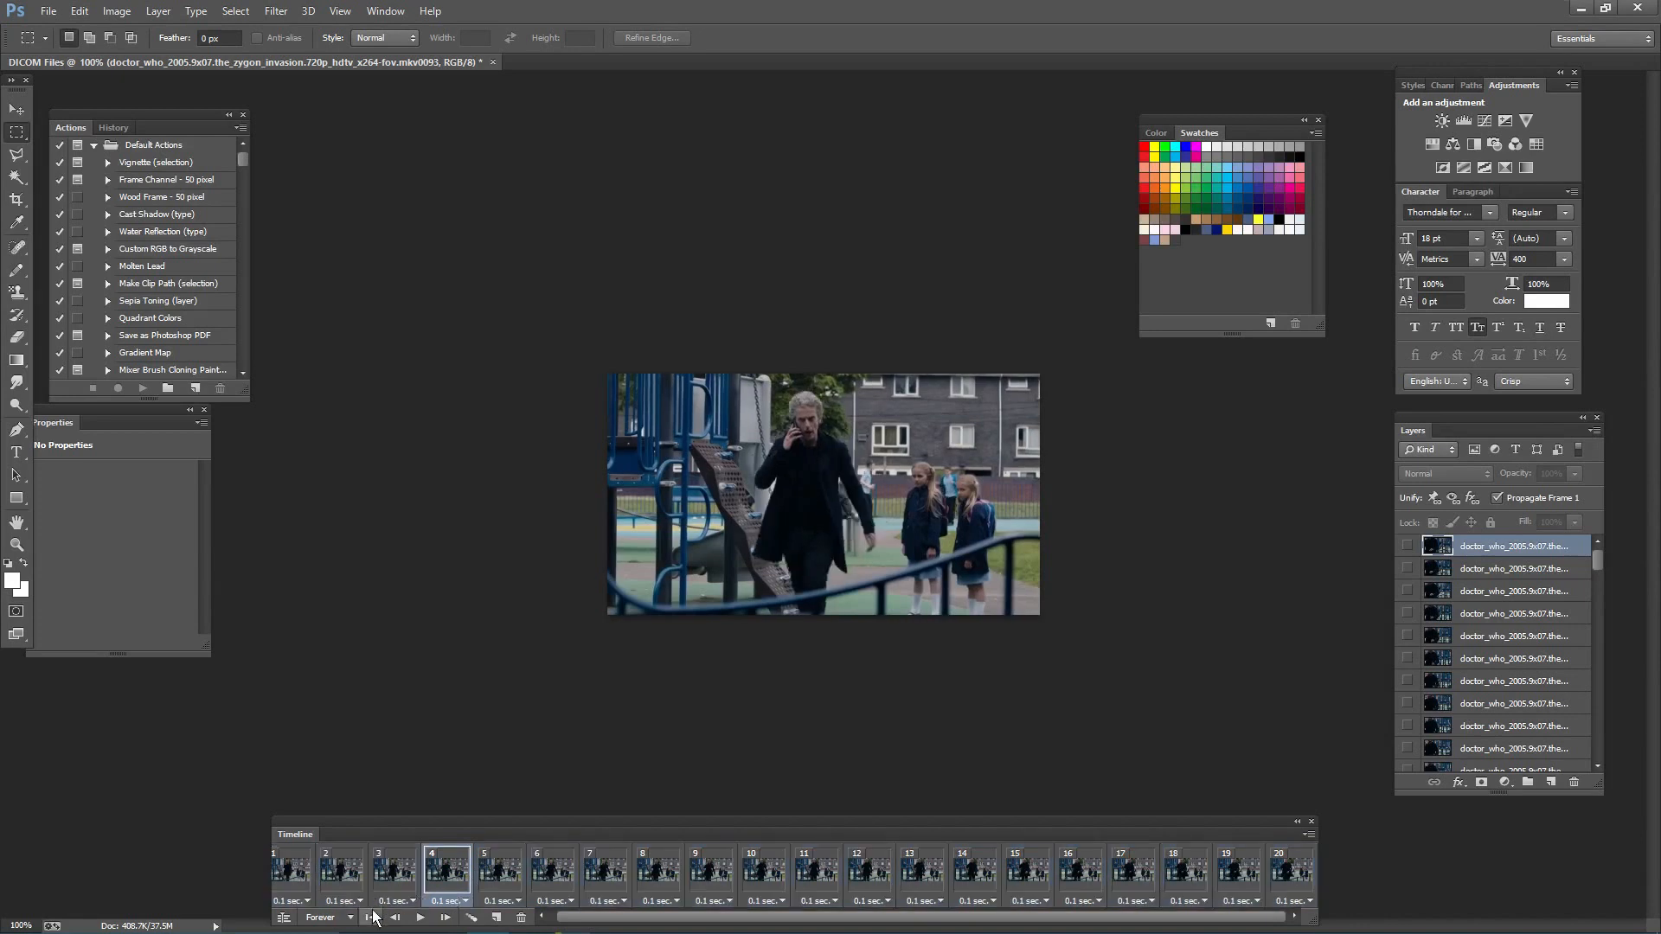
click(369, 916)
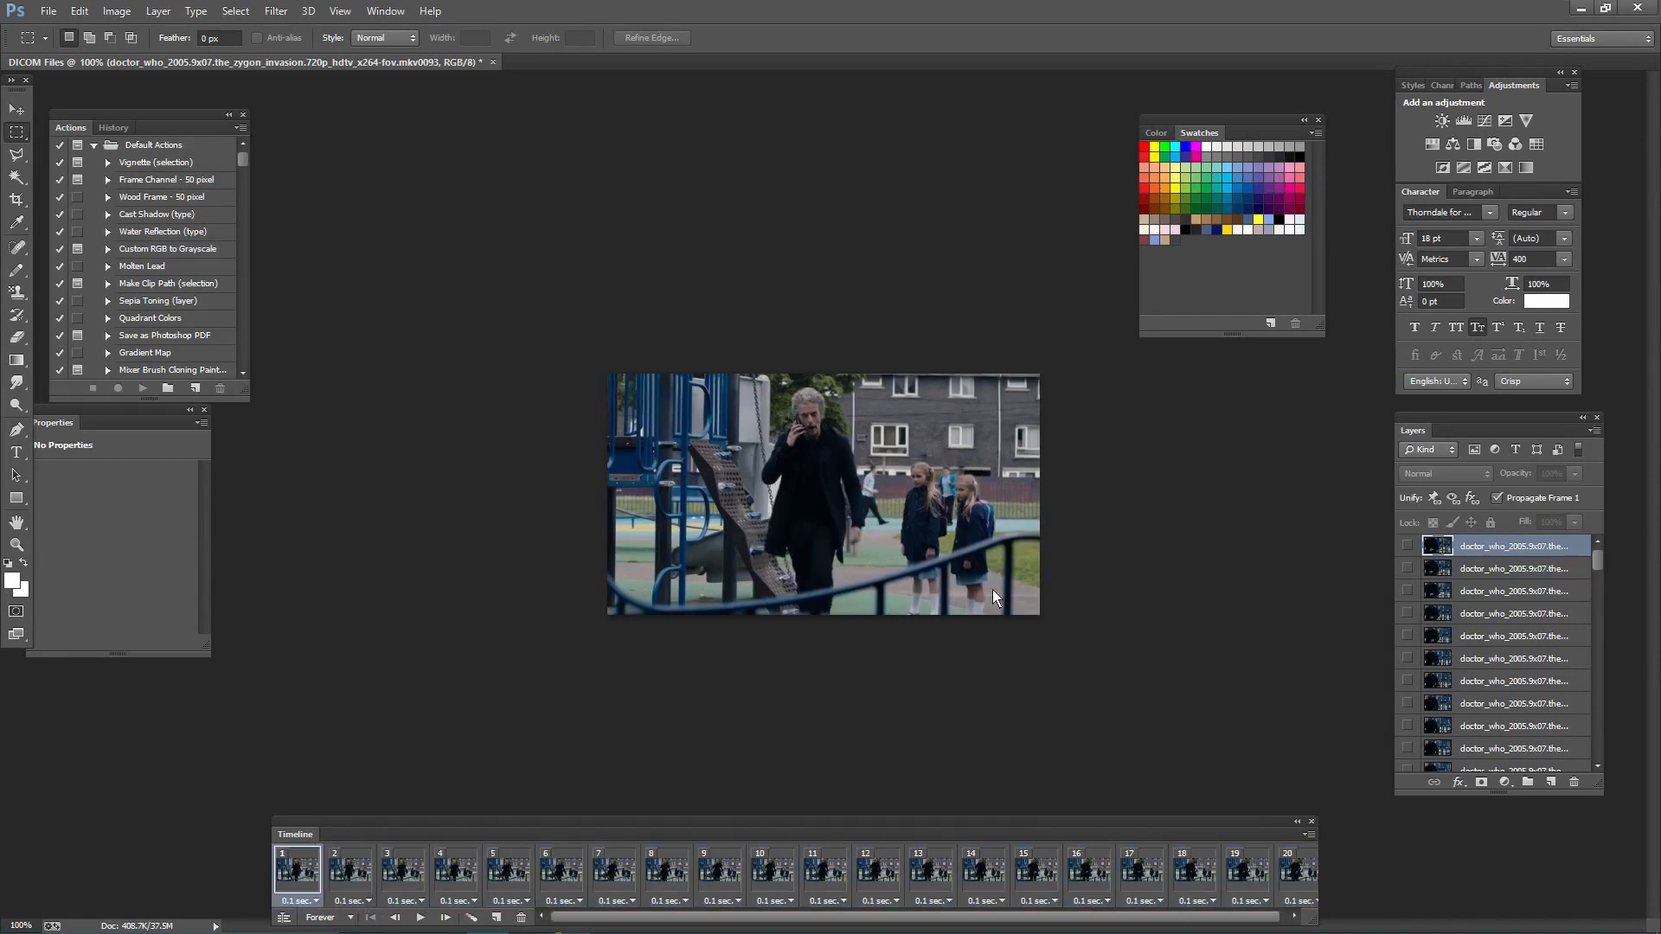